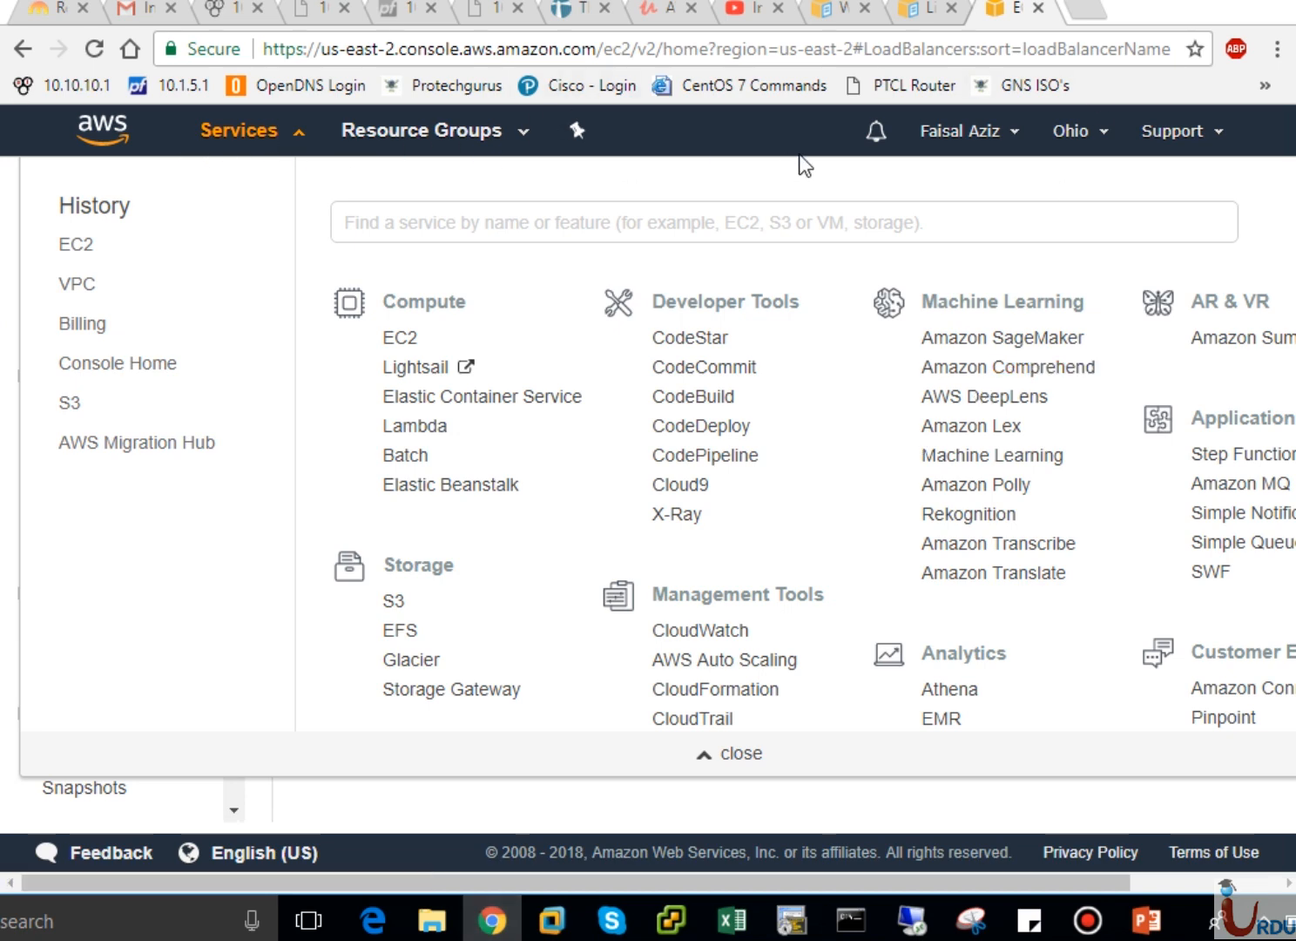
- Open the S3 storage service from the AWS services list
left_click(275, 142)
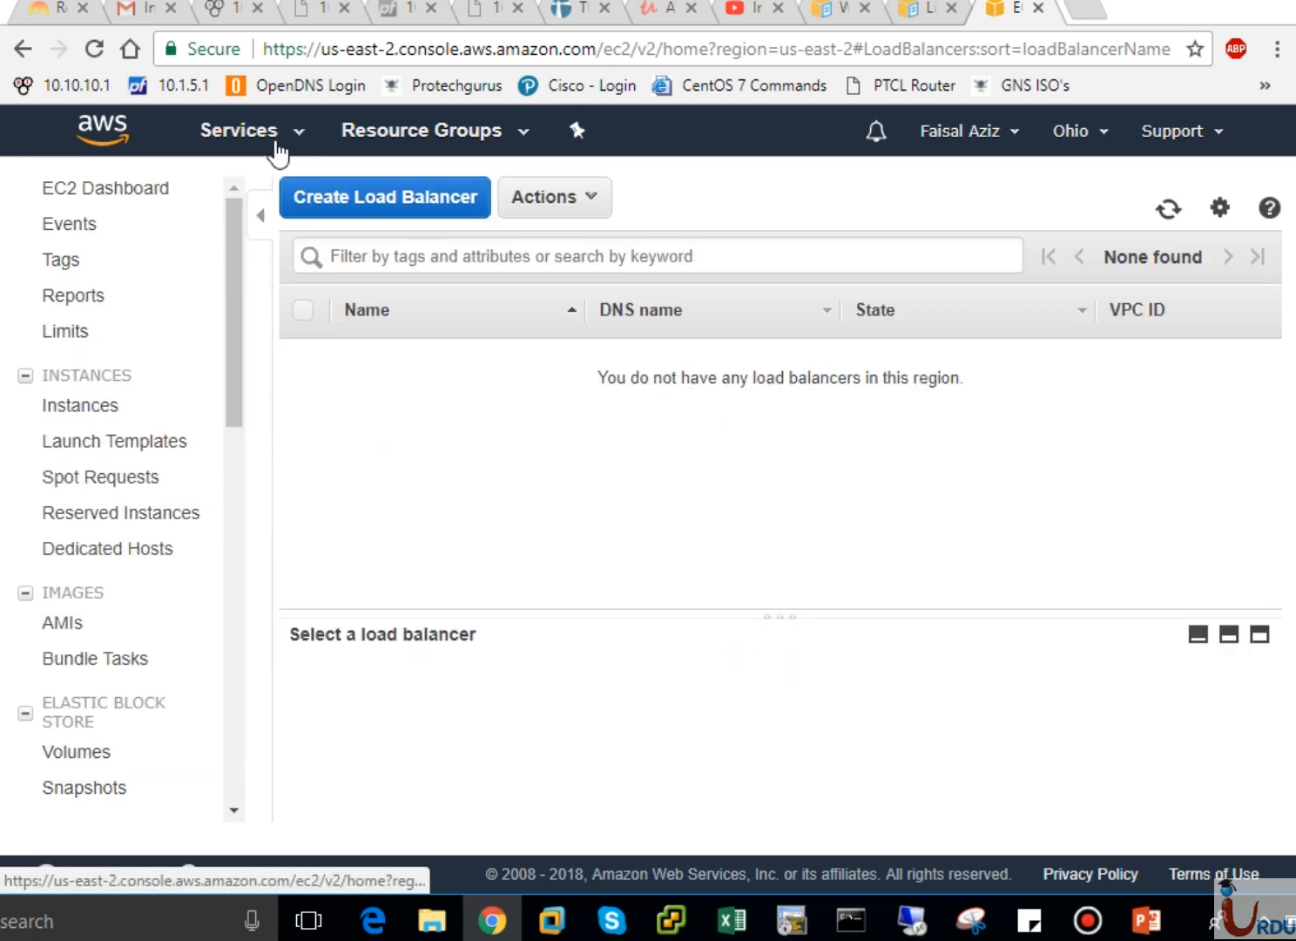
left_click(277, 148)
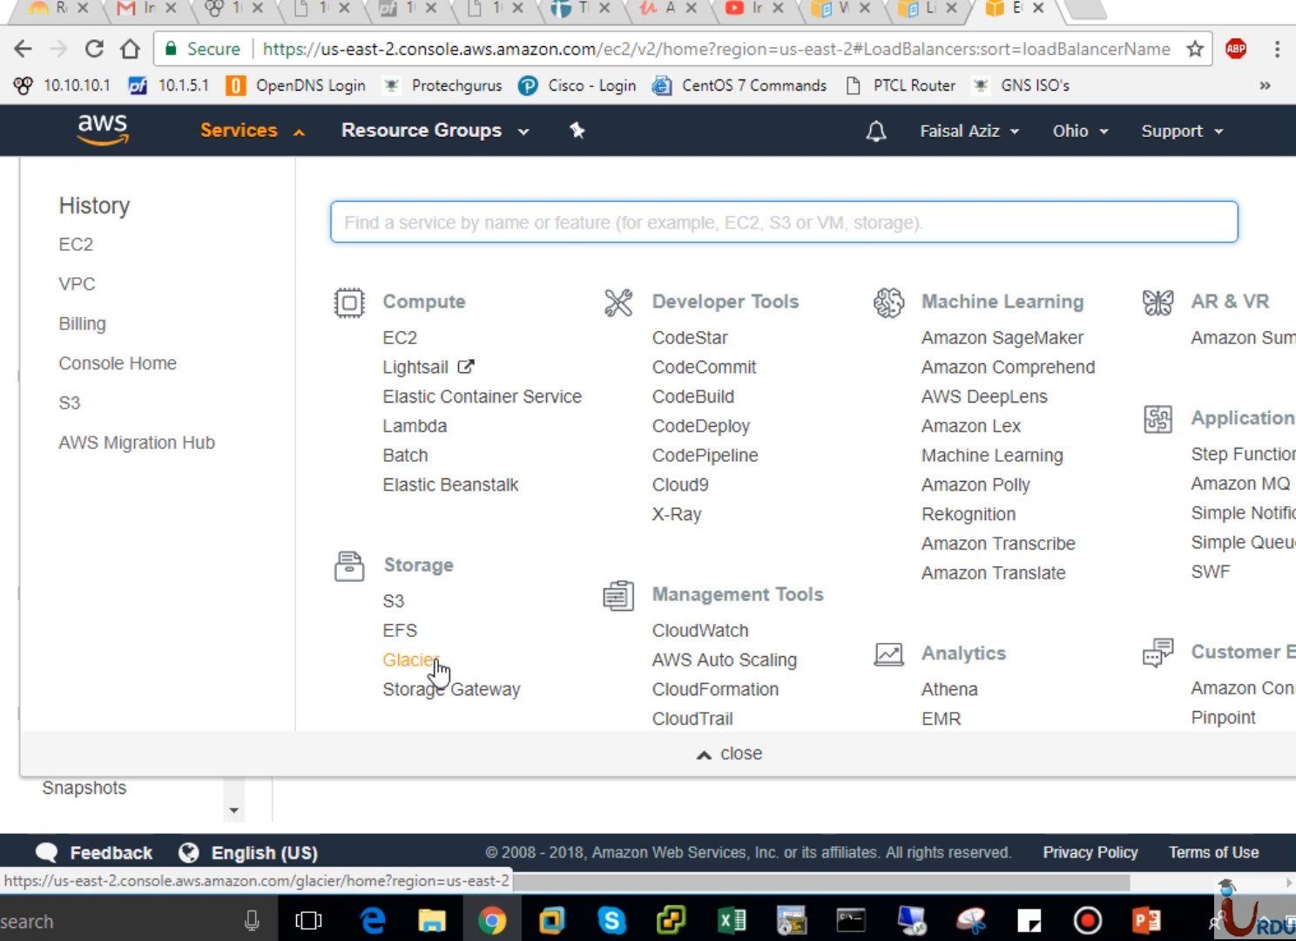
left_click(397, 606)
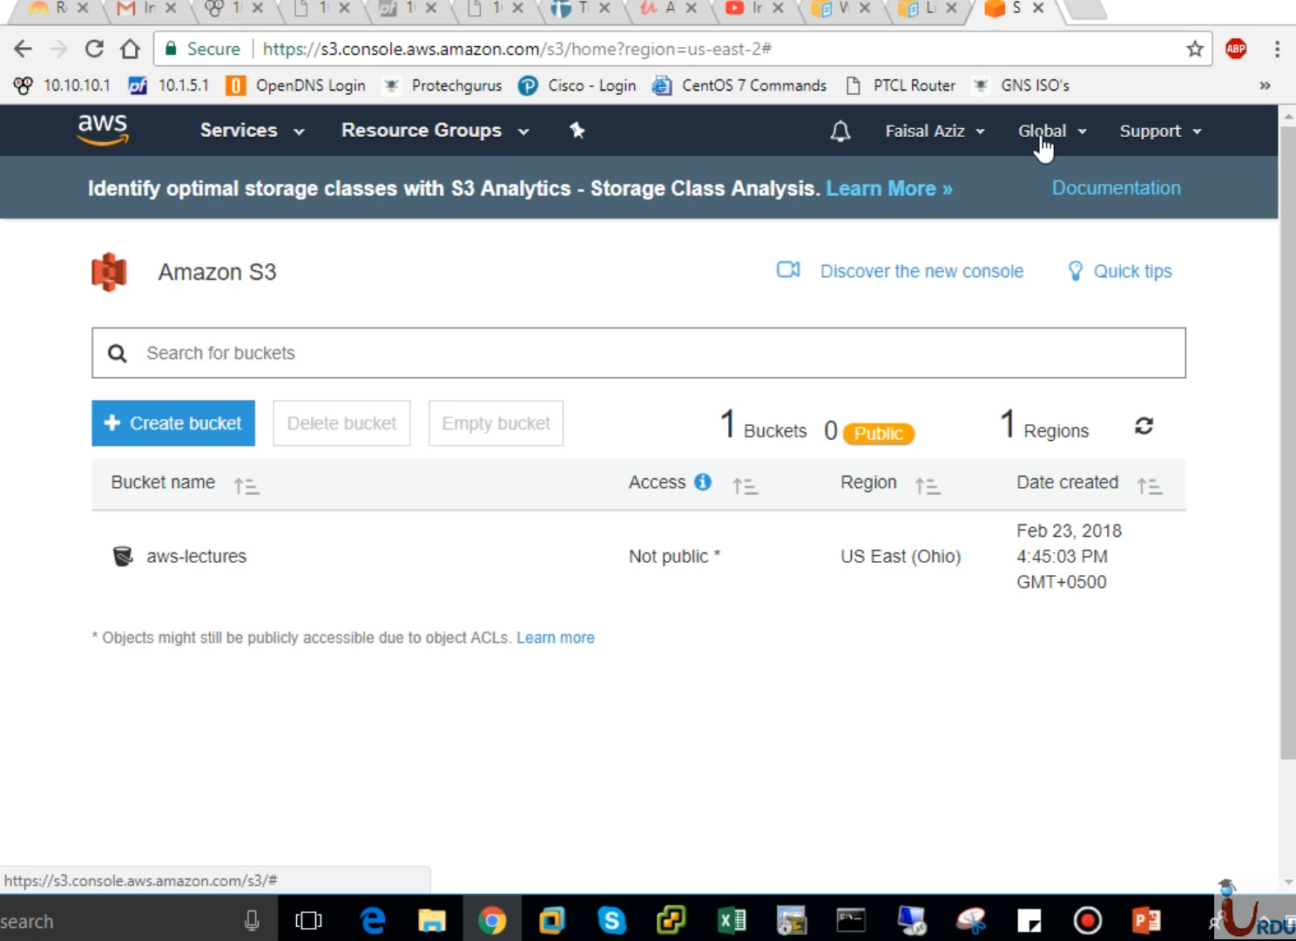
- Check the region choices offered for S3 and look over the existing bucket list
left_click(1040, 135)
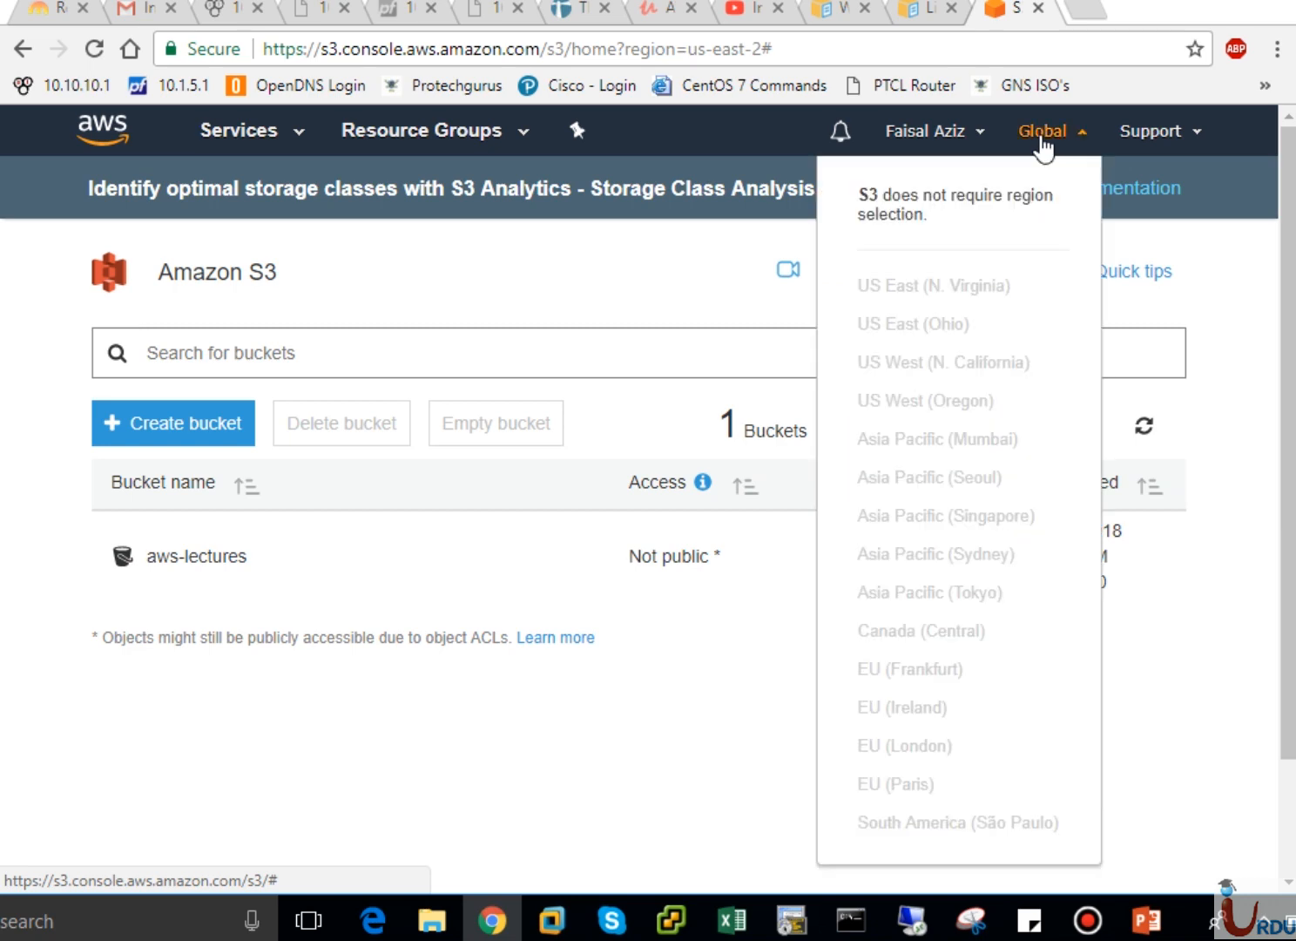
left_click(1040, 137)
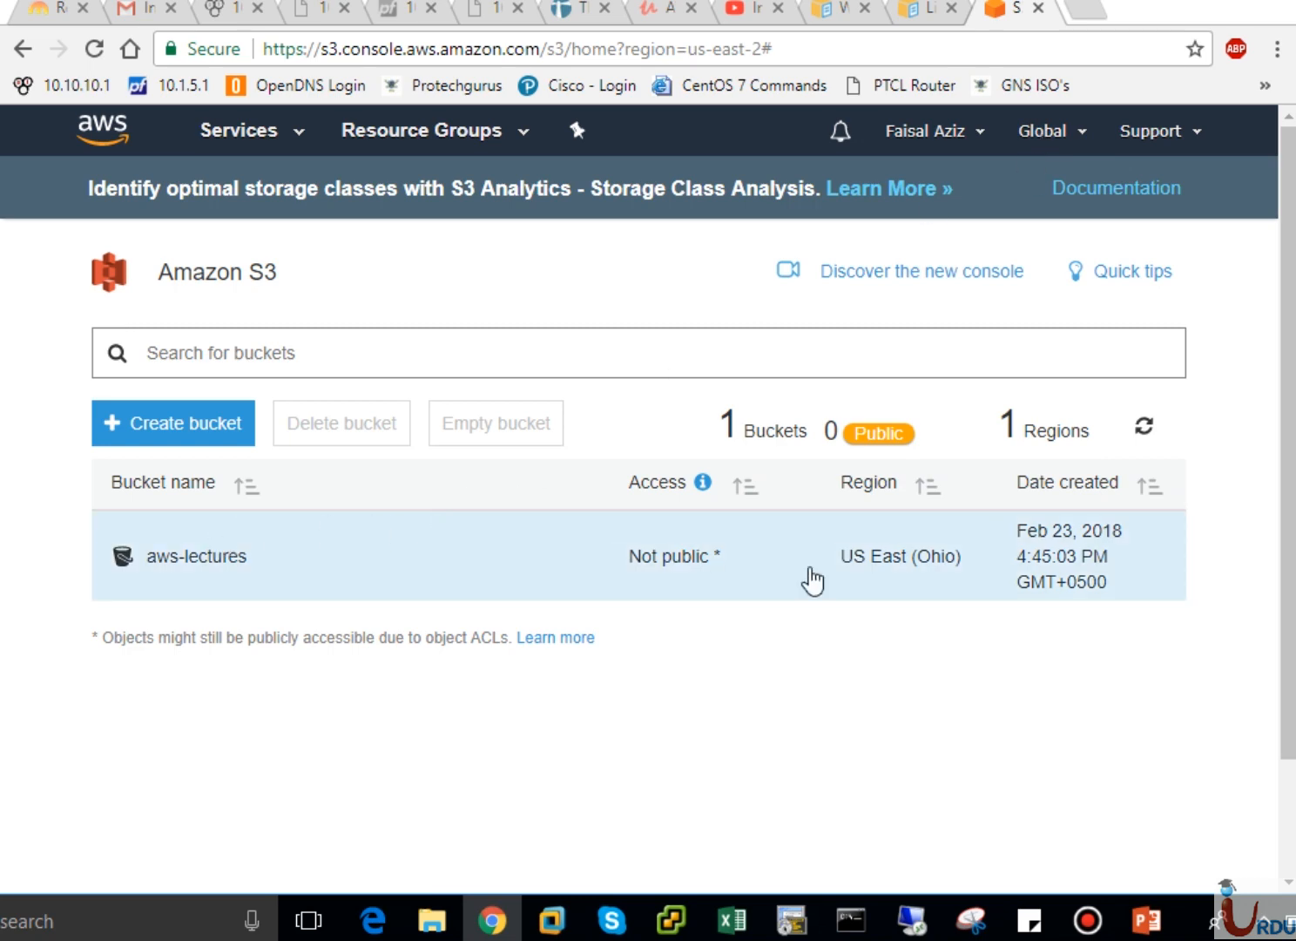
scroll(1285, 788, "down", 3)
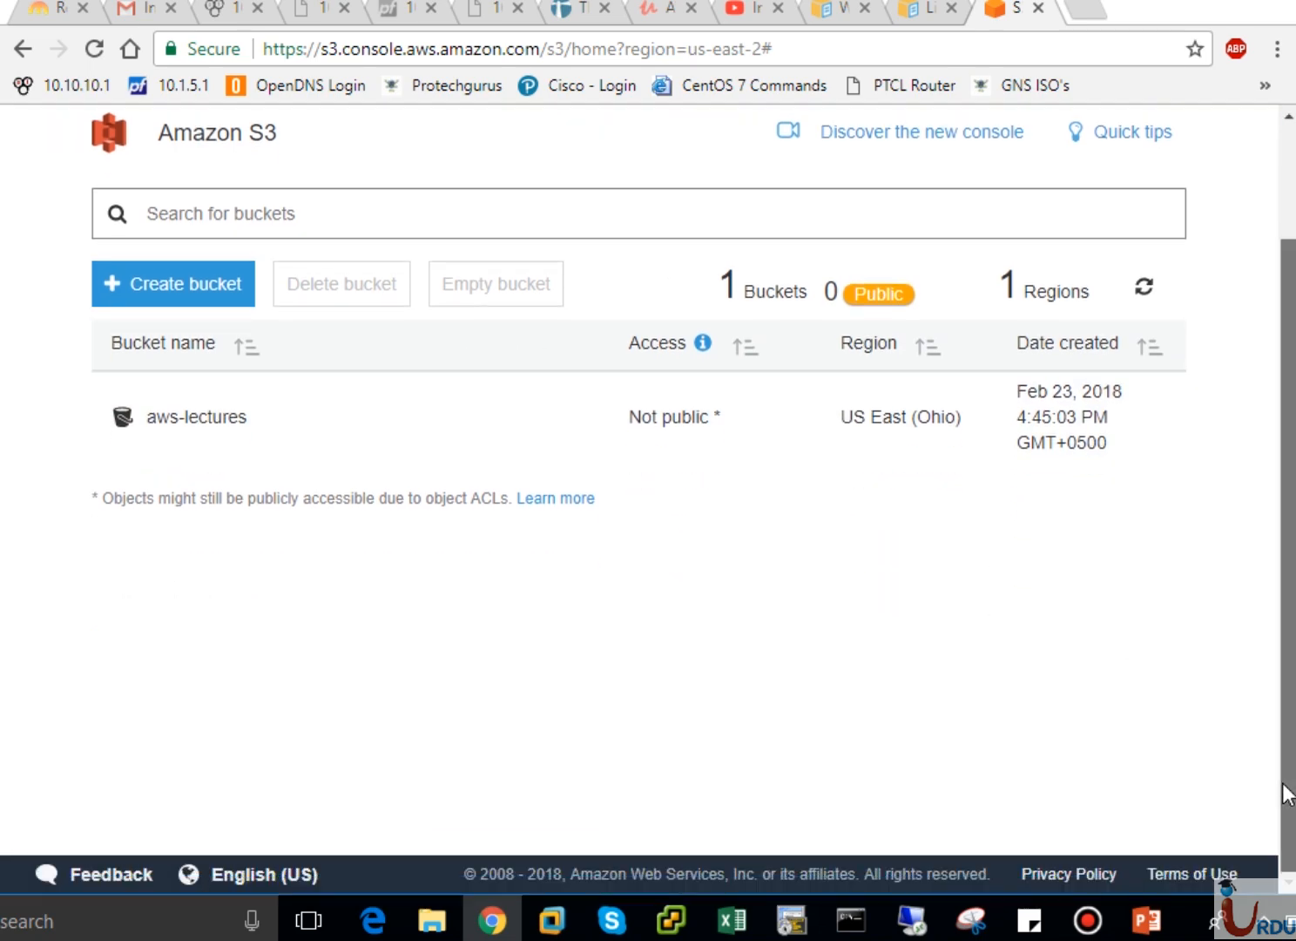
scroll(1287, 697, "up", 3)
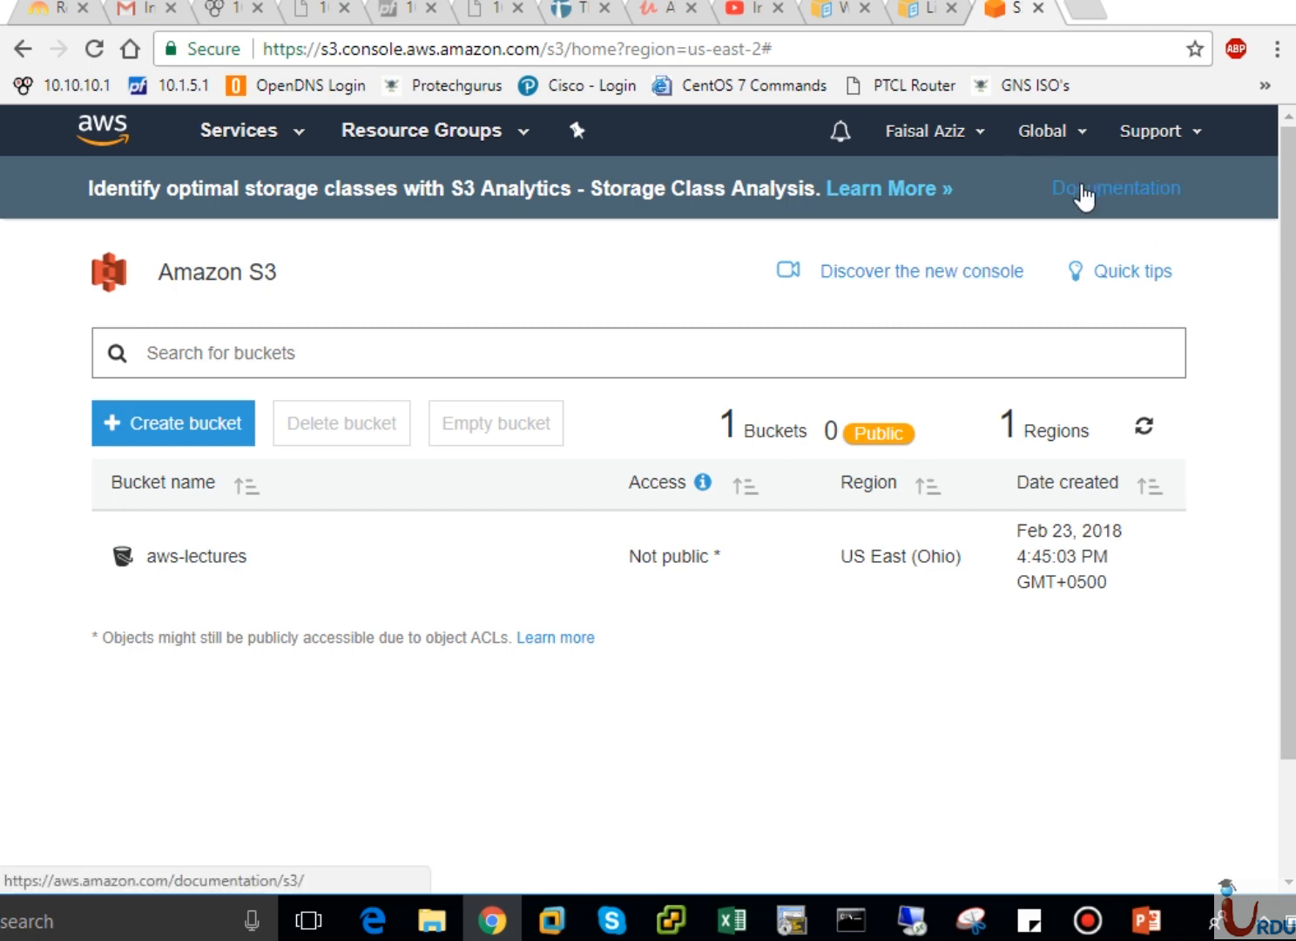
- View the Amazon S3 documentation in a separate browser tab and close that tab again
right_click(1082, 192)
left_click(1099, 205)
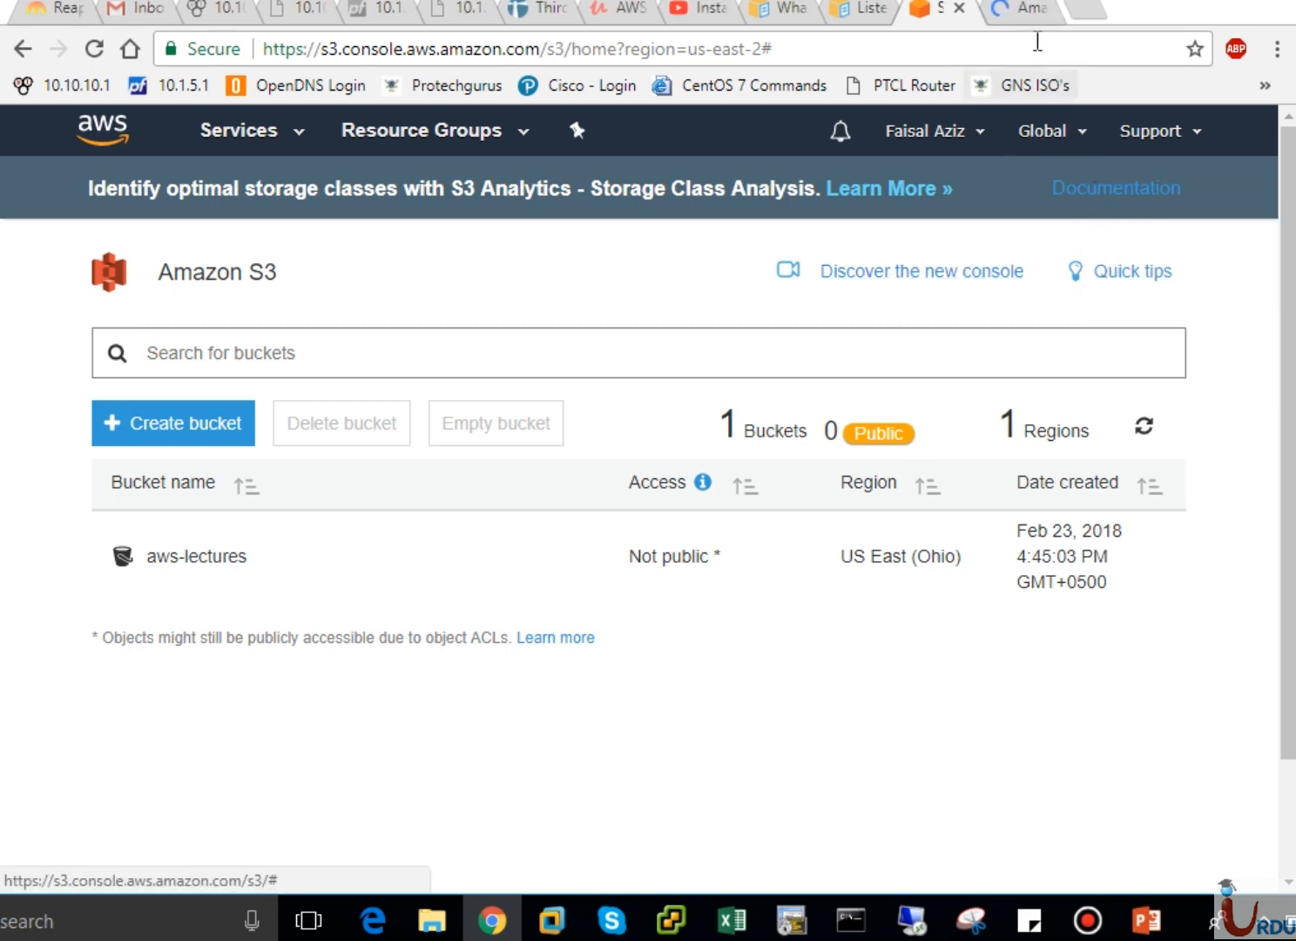
left_click(1019, 20)
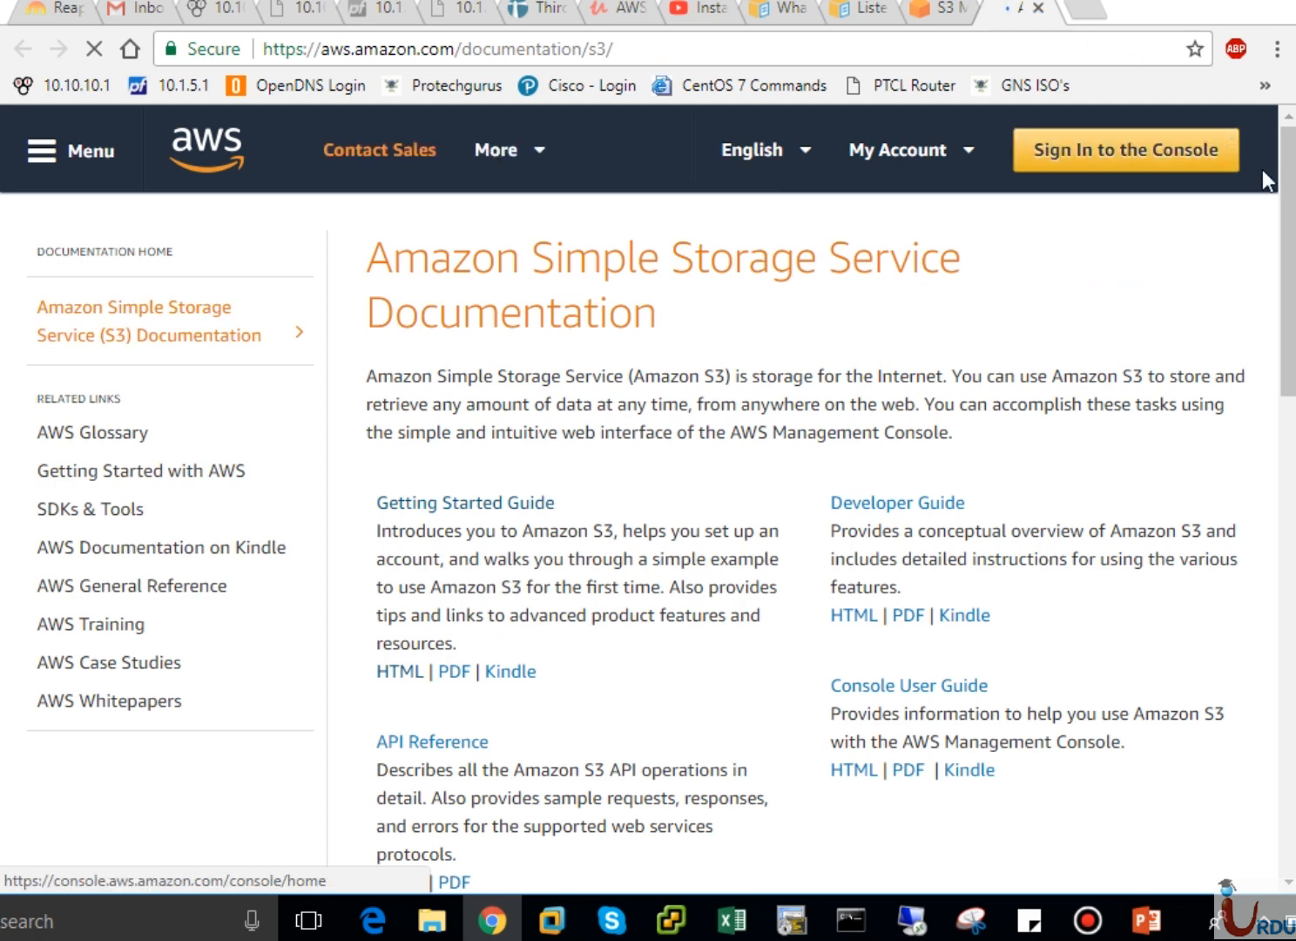
mouse_move(1281, 199)
left_mouse_down()
mouse_move(1290, 505)
mouse_move(1290, 192)
left_mouse_up()
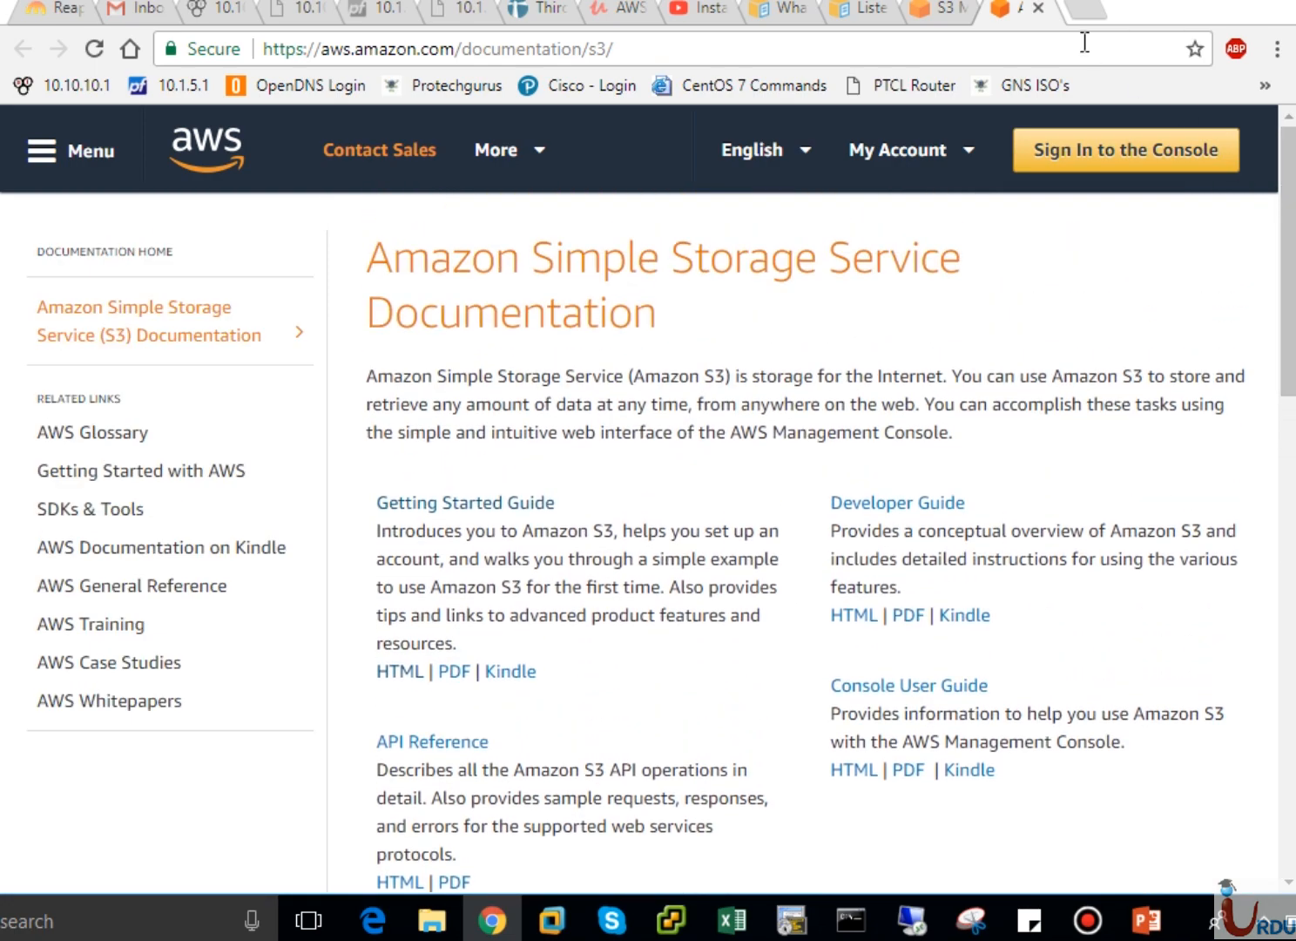
left_click(1037, 8)
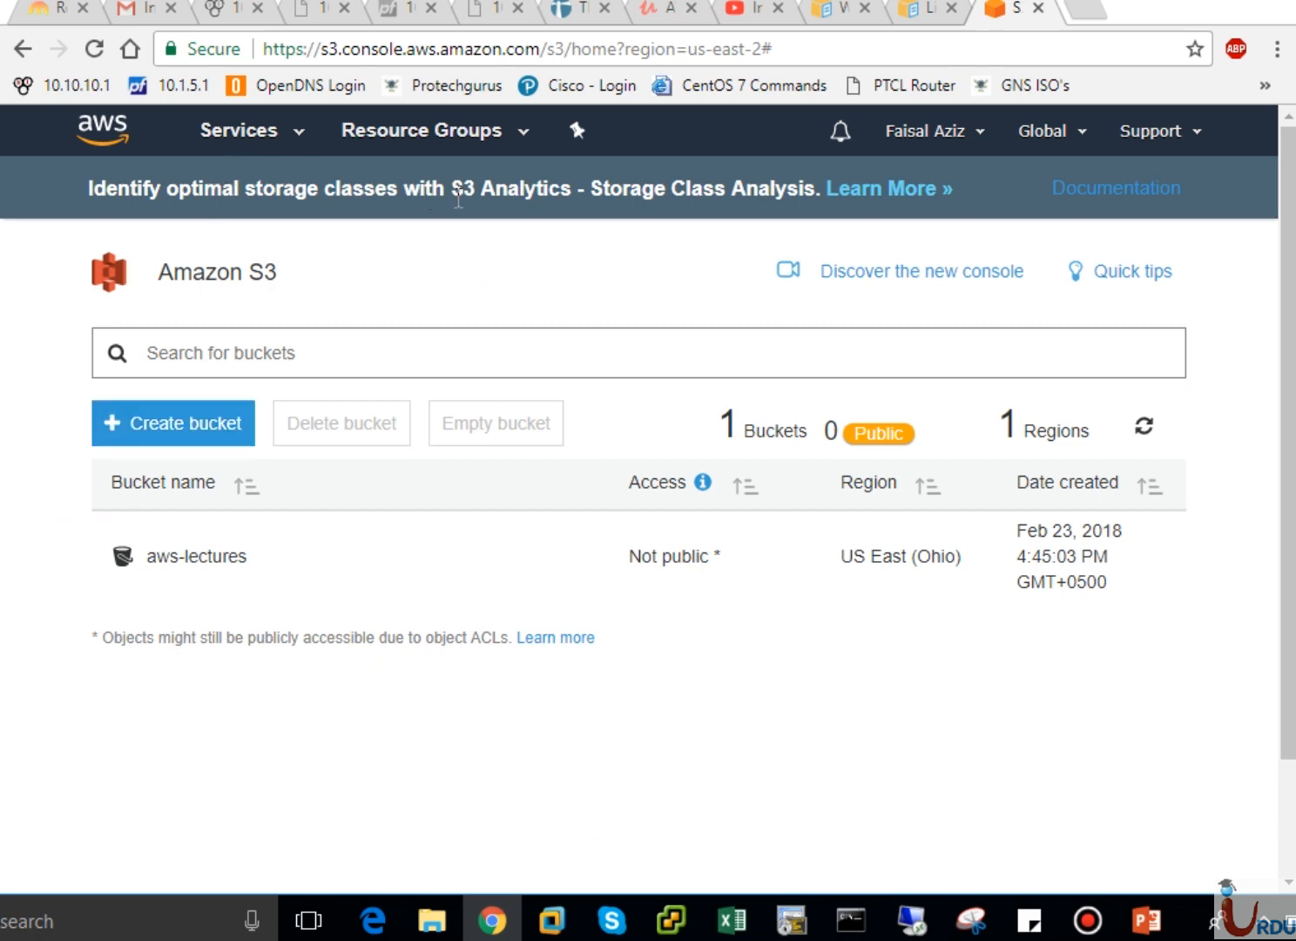
- Start creating a new S3 bucket and enter testbucket as its name
left_click(265, 535)
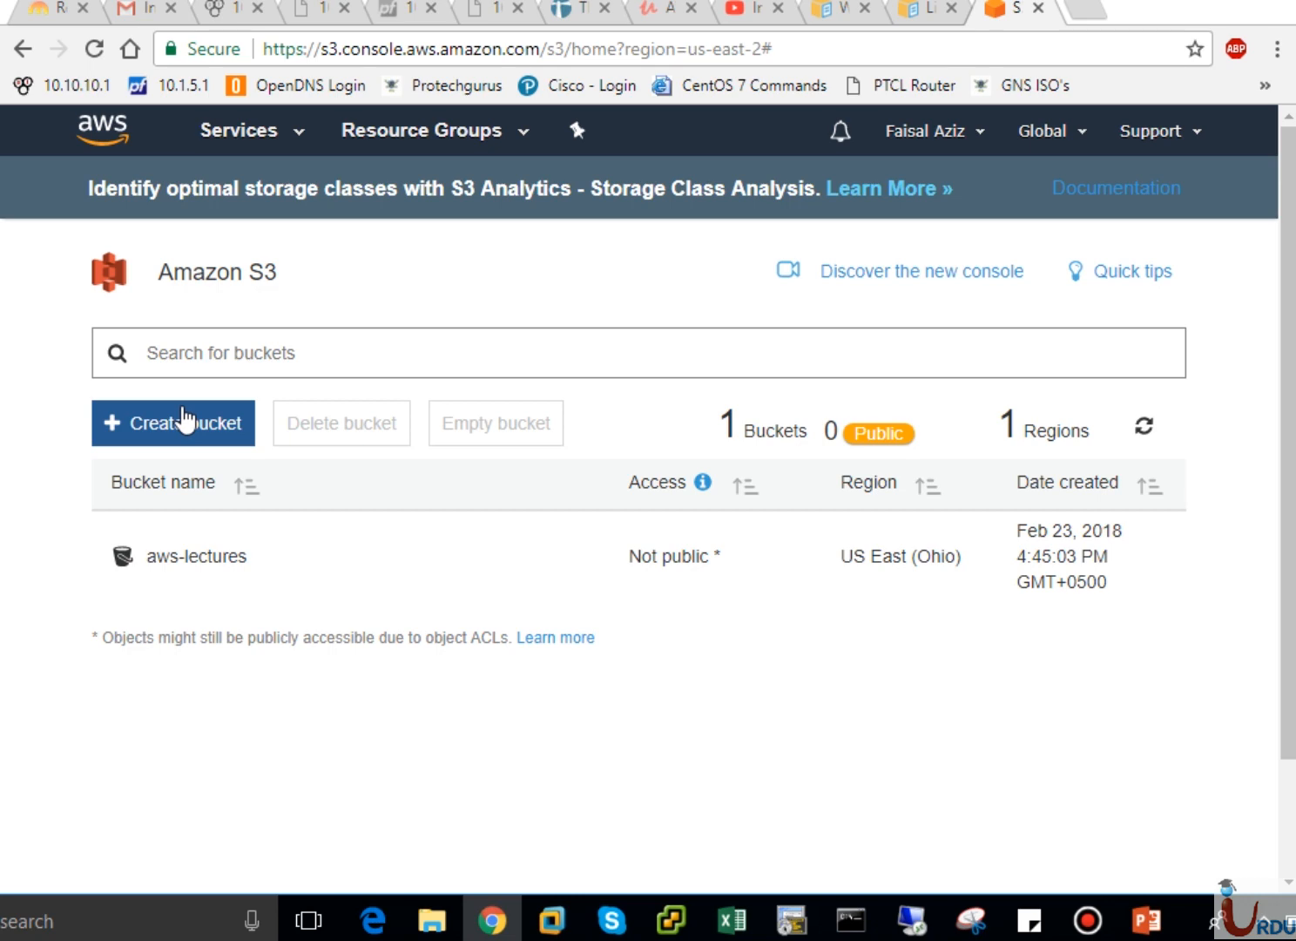
left_click(184, 418)
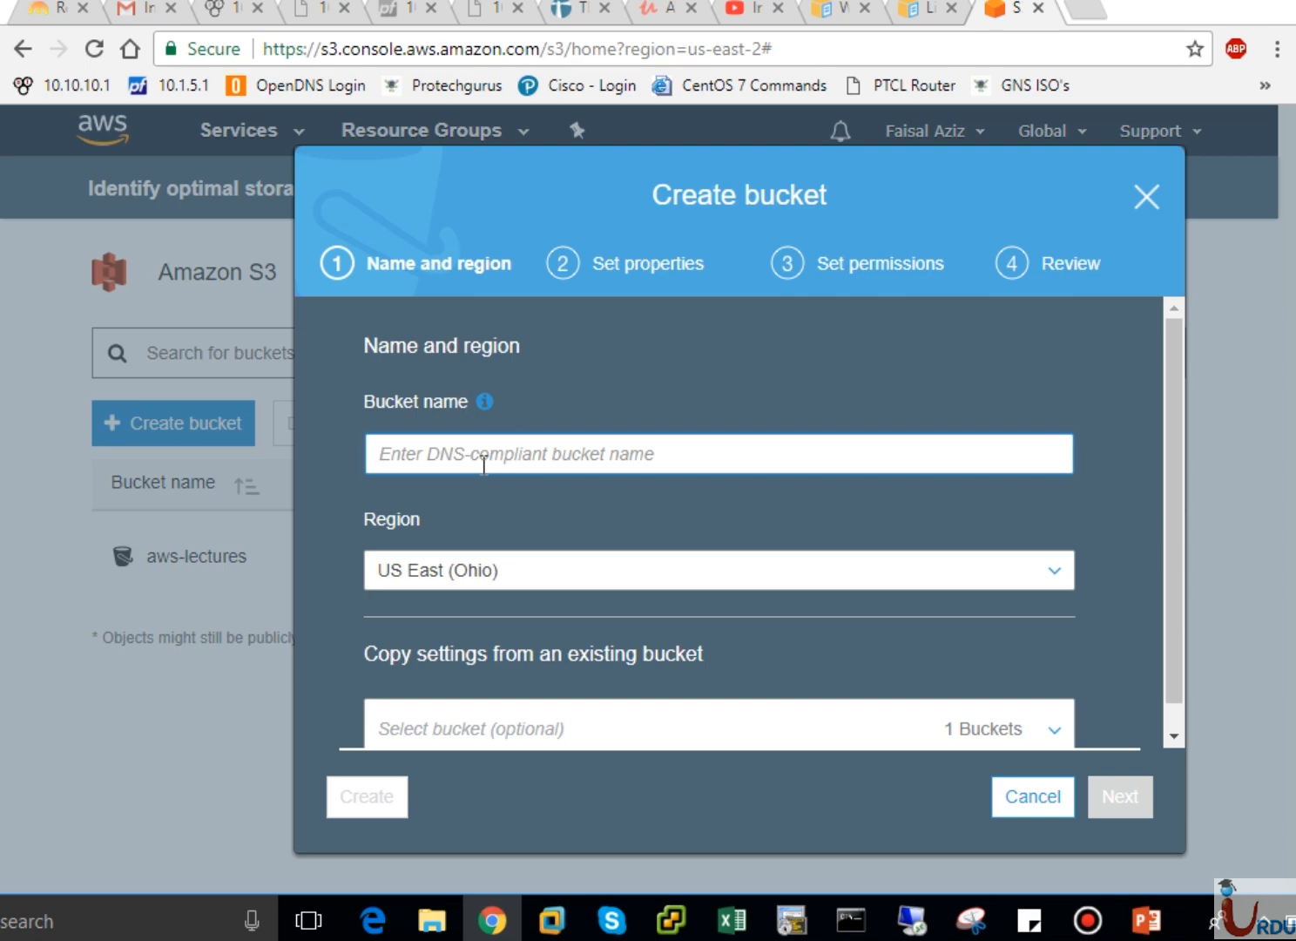
type("Test")
key("BackSpace")
key("BackSpace")
key("BackSpace")
key("BackSpace")
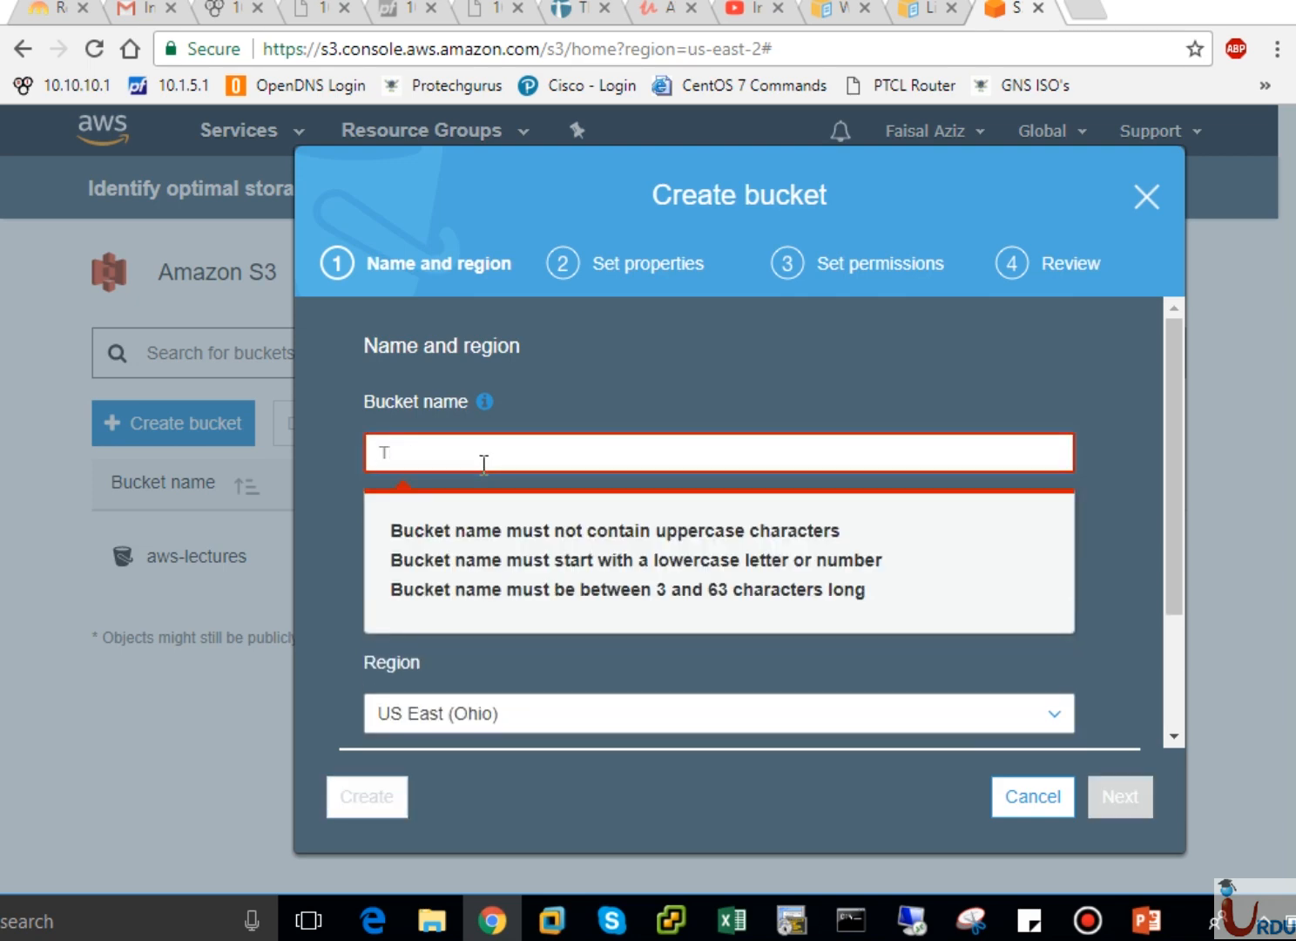
type("test")
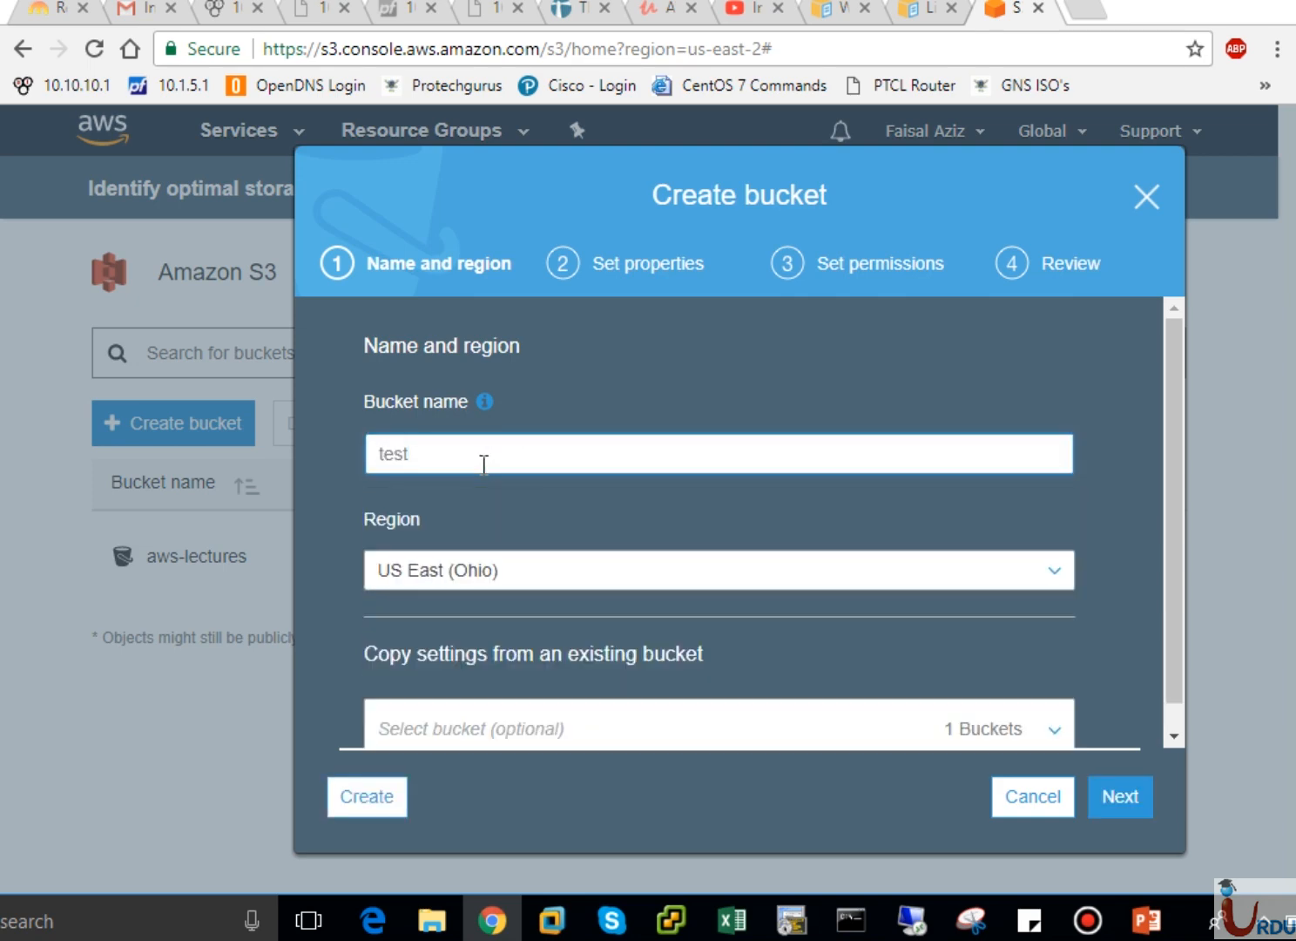
type("bucket")
- Review the available regions and the buckets offered for copying settings, and try to continue with the name testbucket
left_click(525, 725)
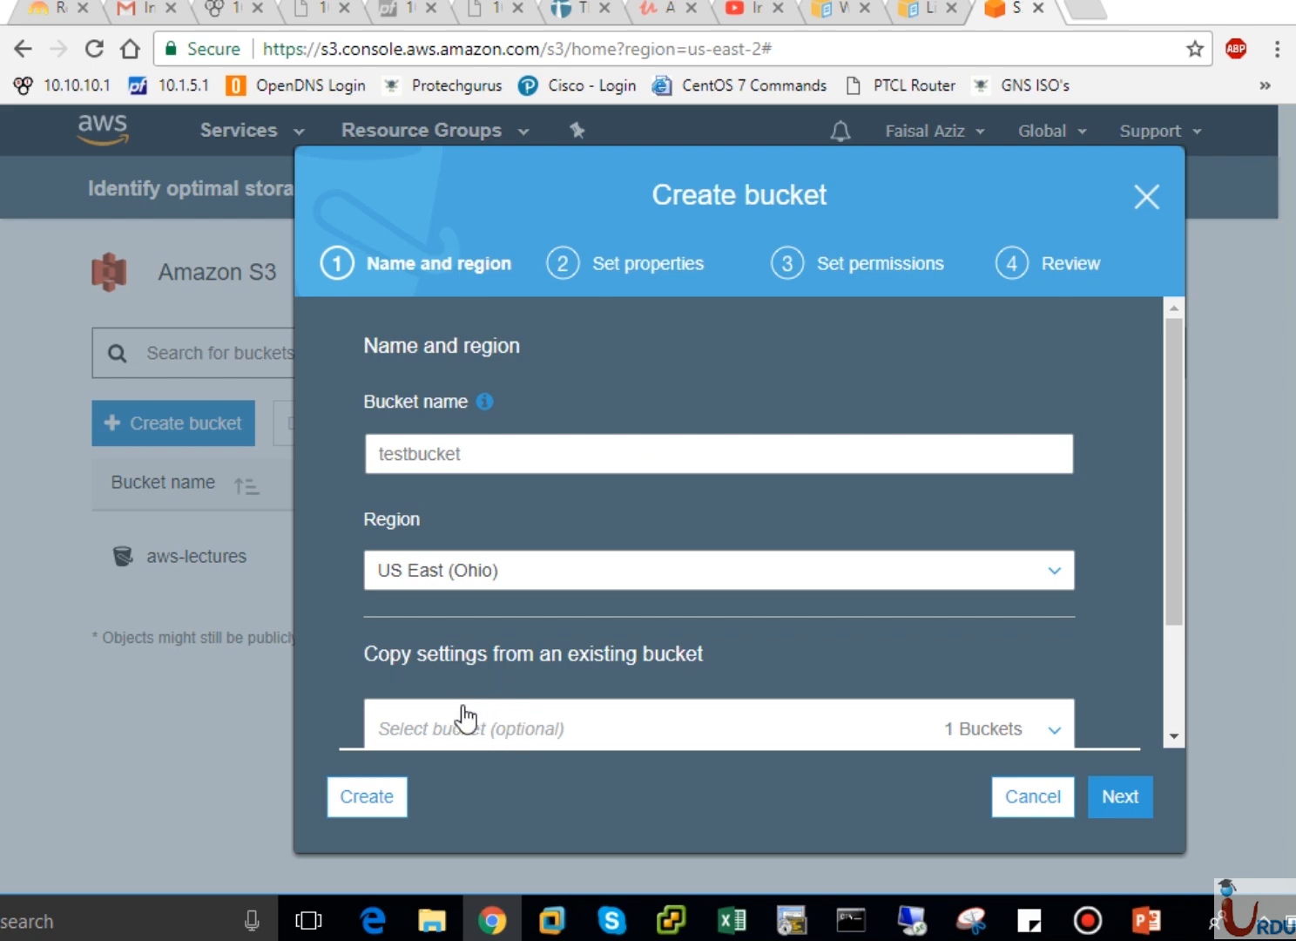
left_click(485, 453)
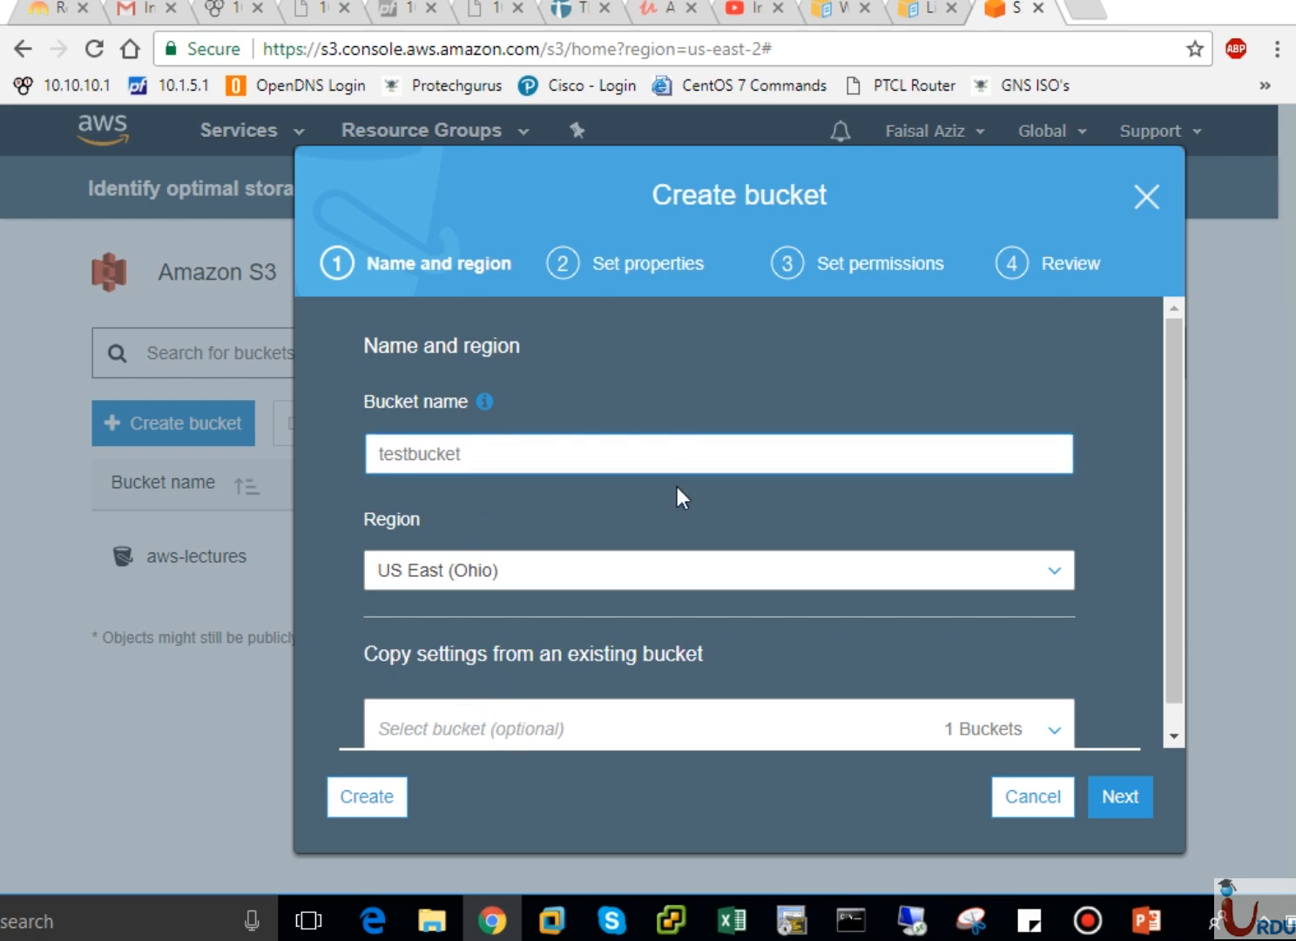
left_click(677, 582)
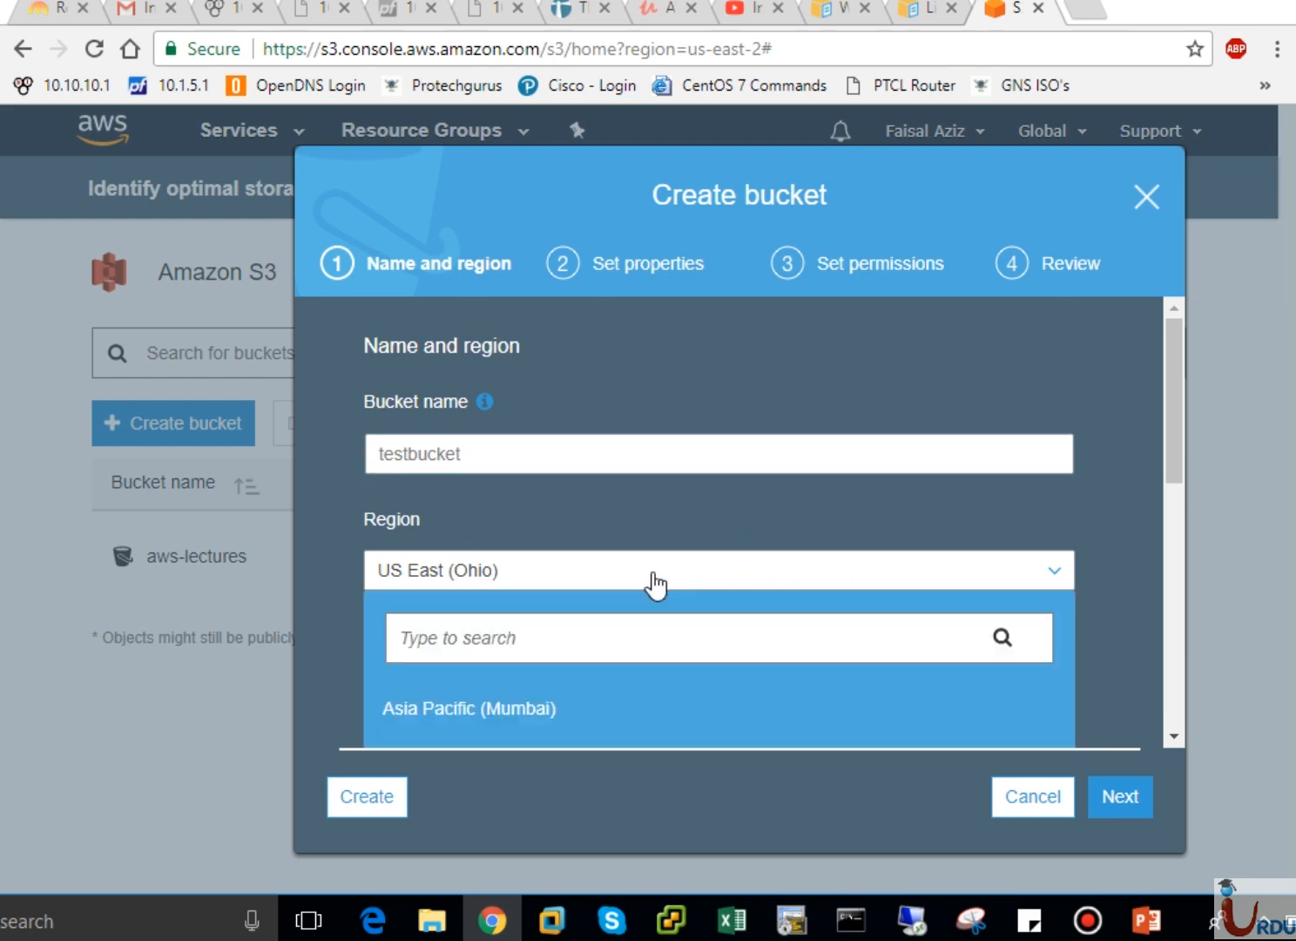
scroll(654, 581, "down", 3)
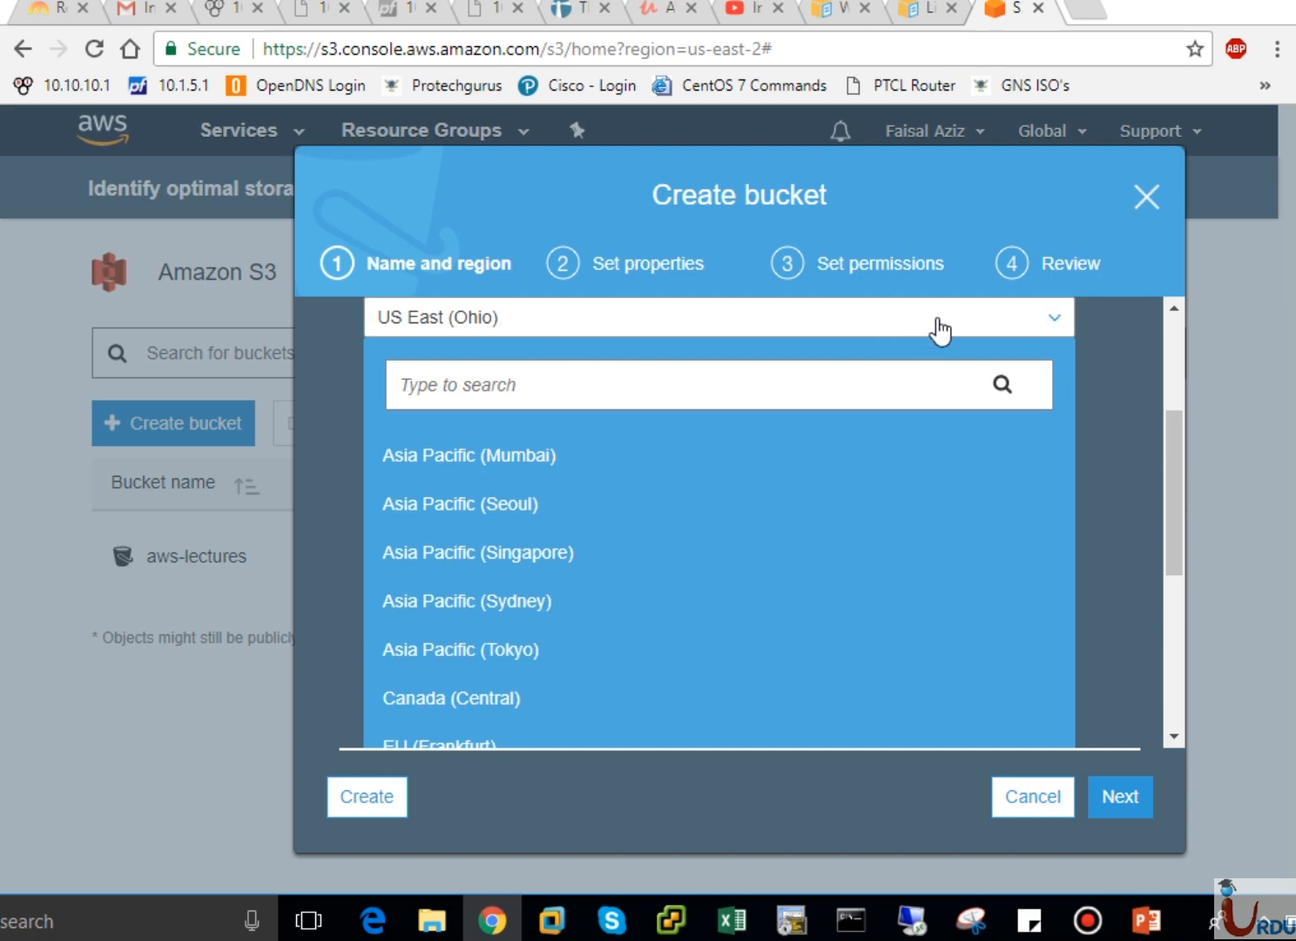
left_click(1055, 325)
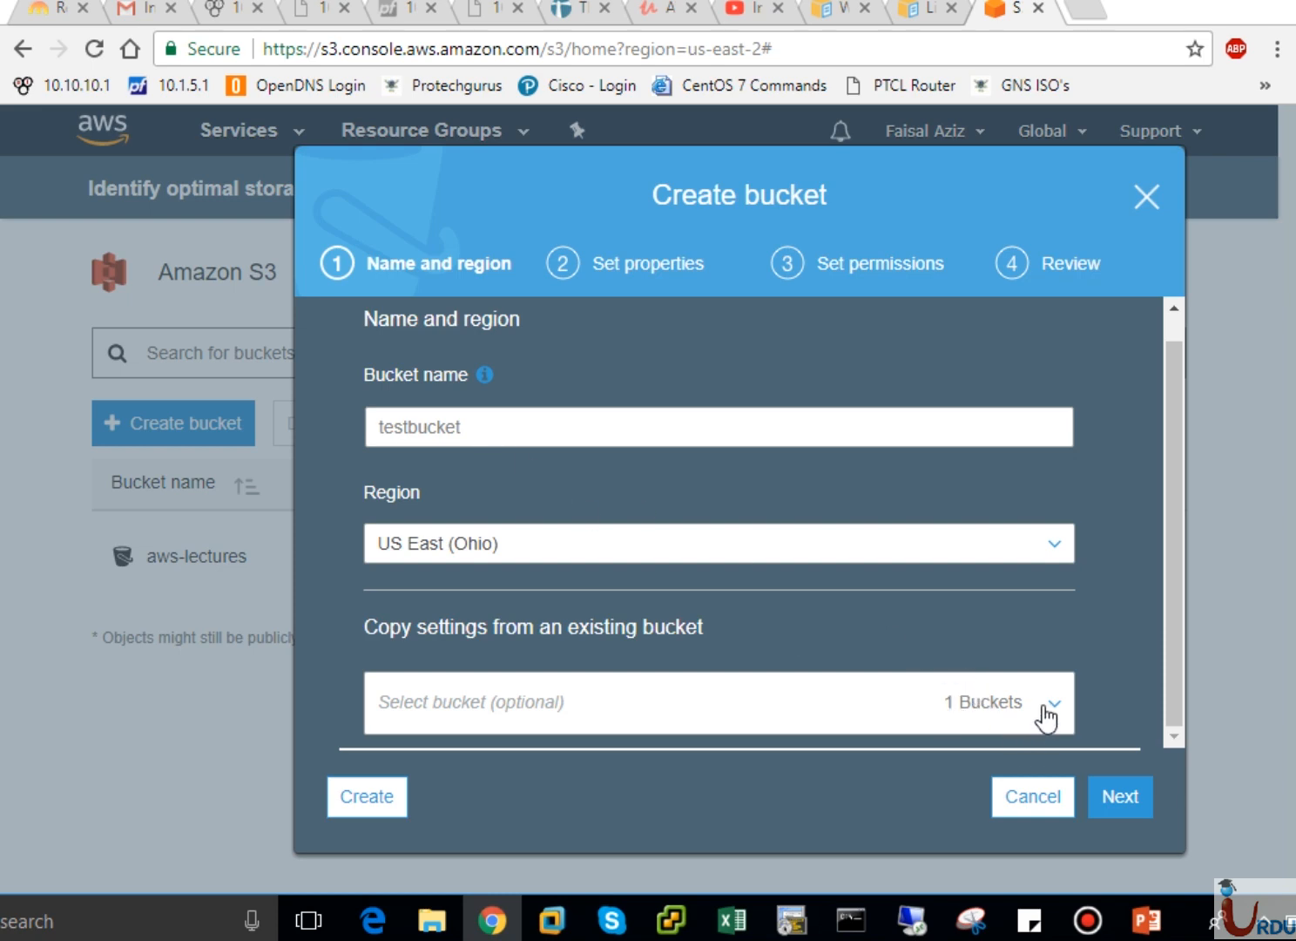
left_click(1047, 712)
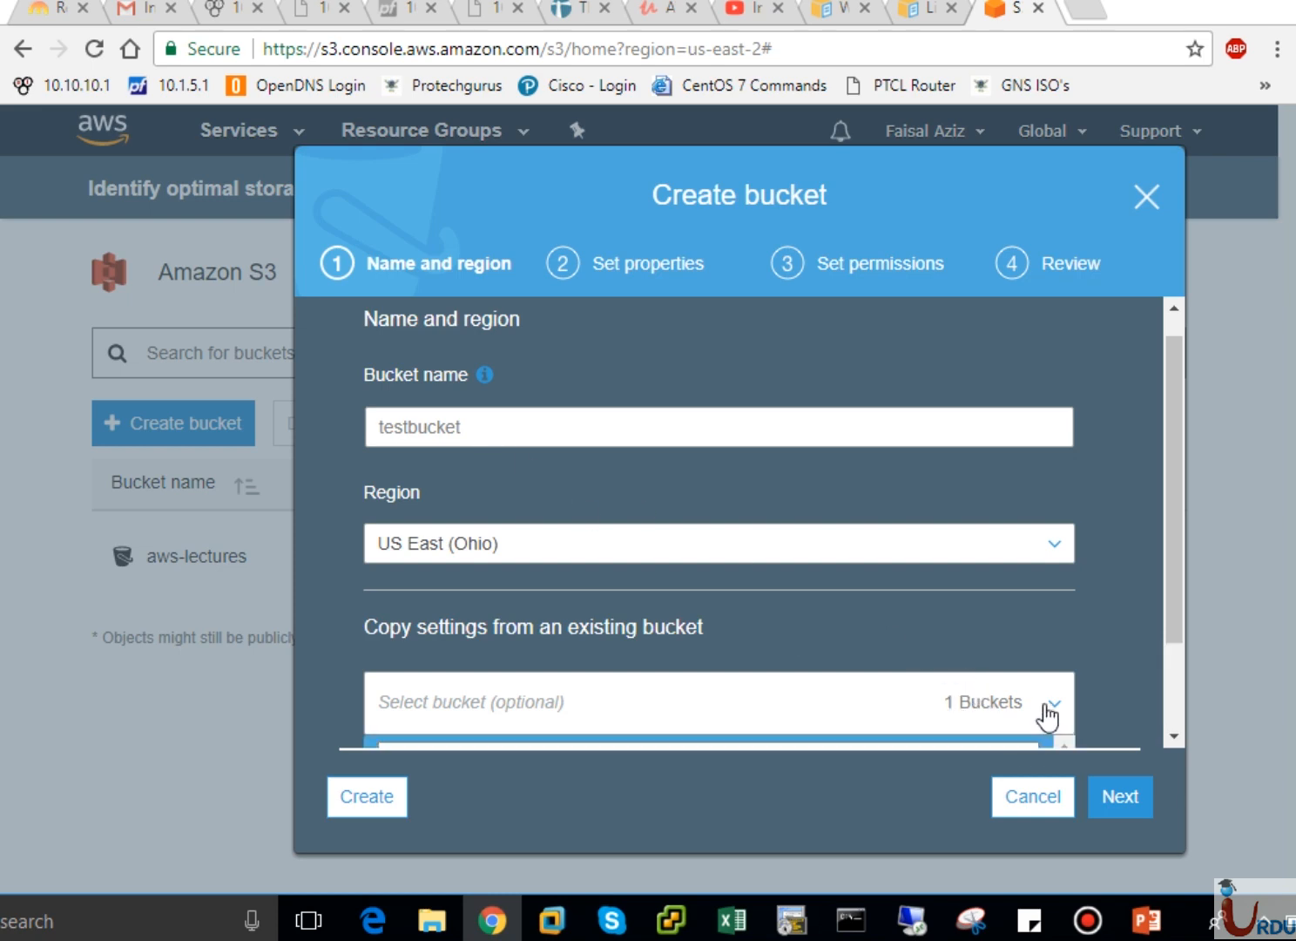
left_click(1174, 737)
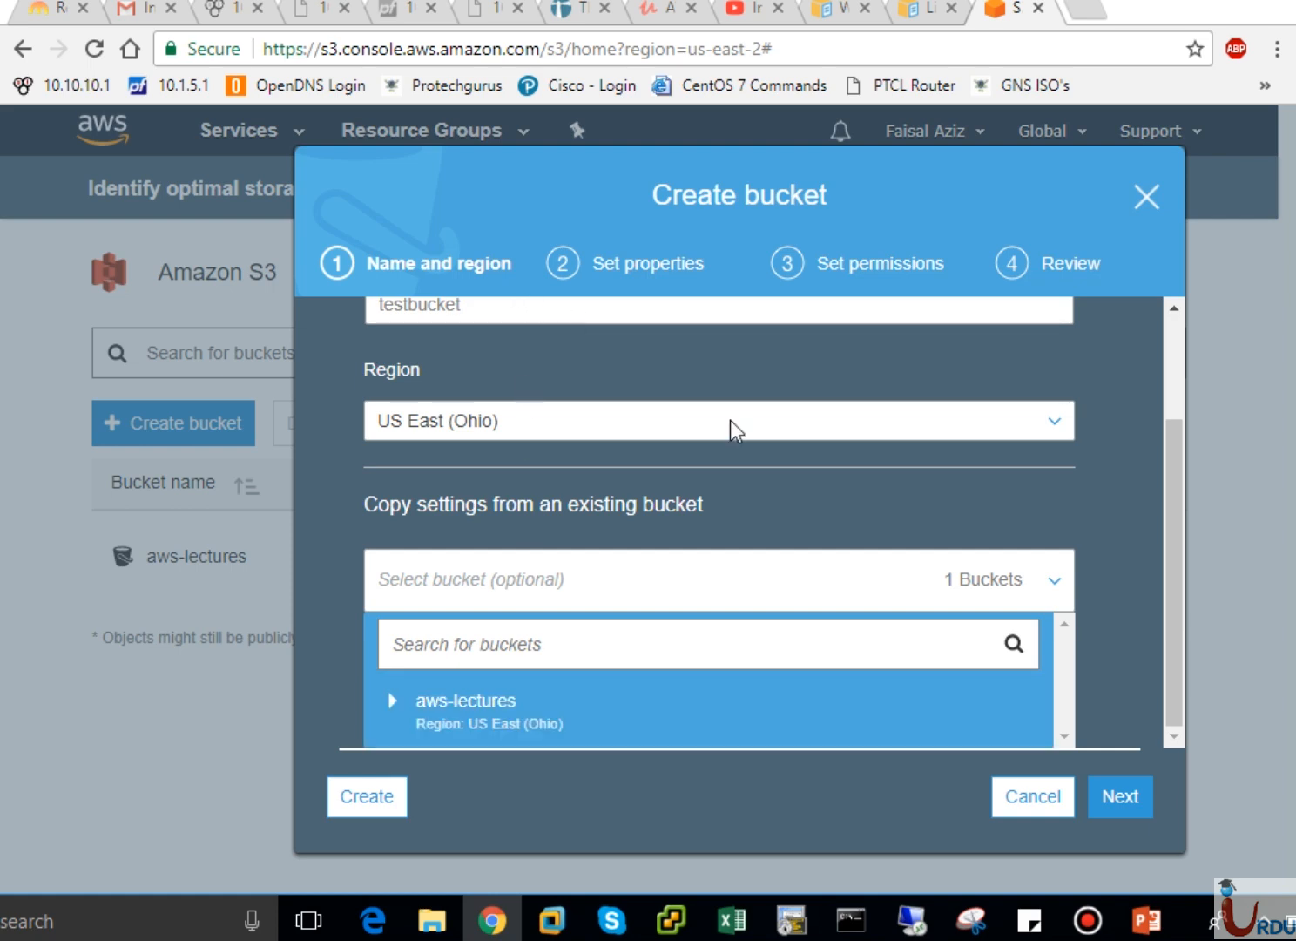
left_click(1089, 701)
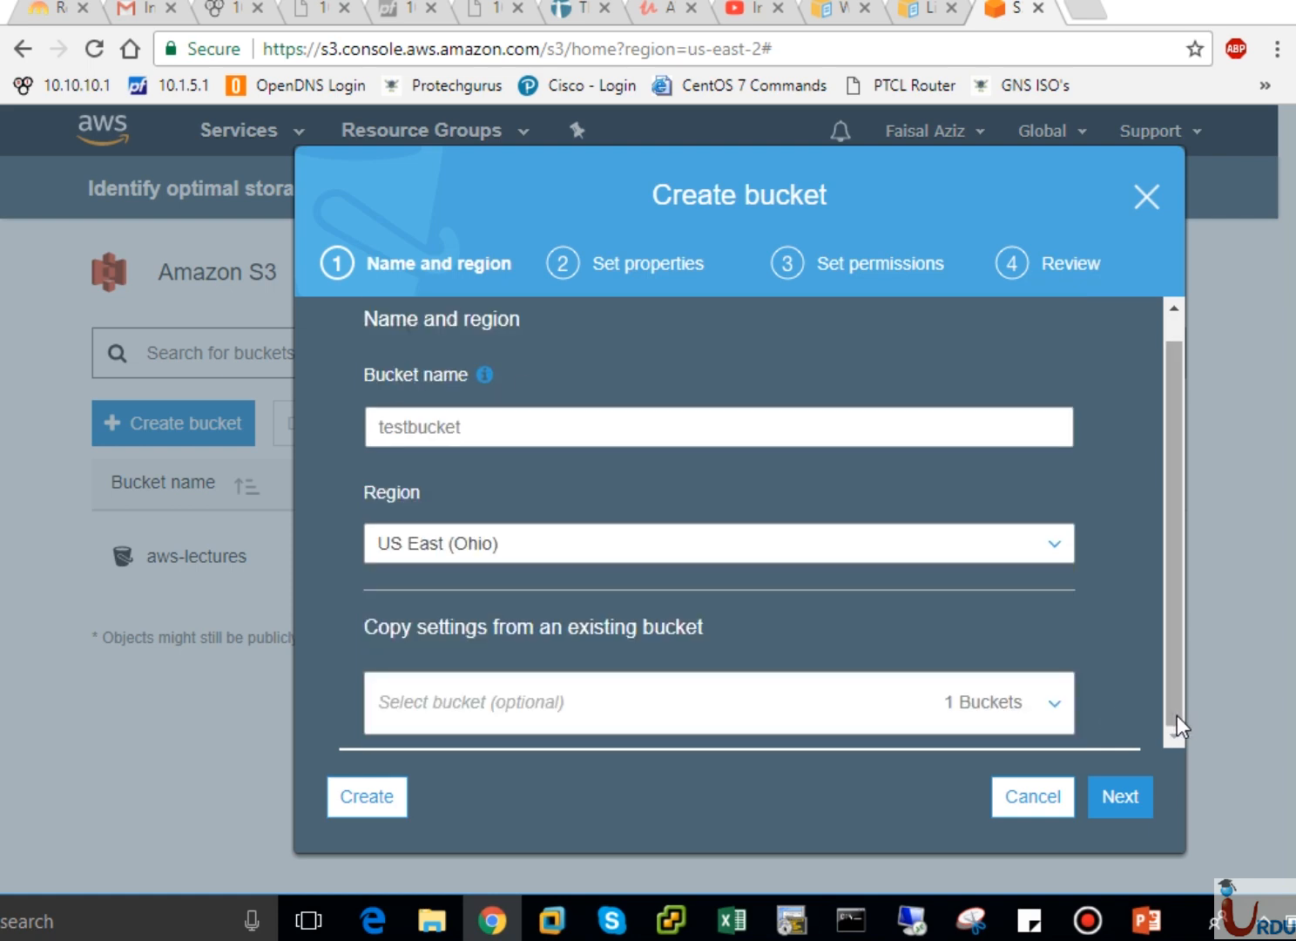
left_click(1120, 800)
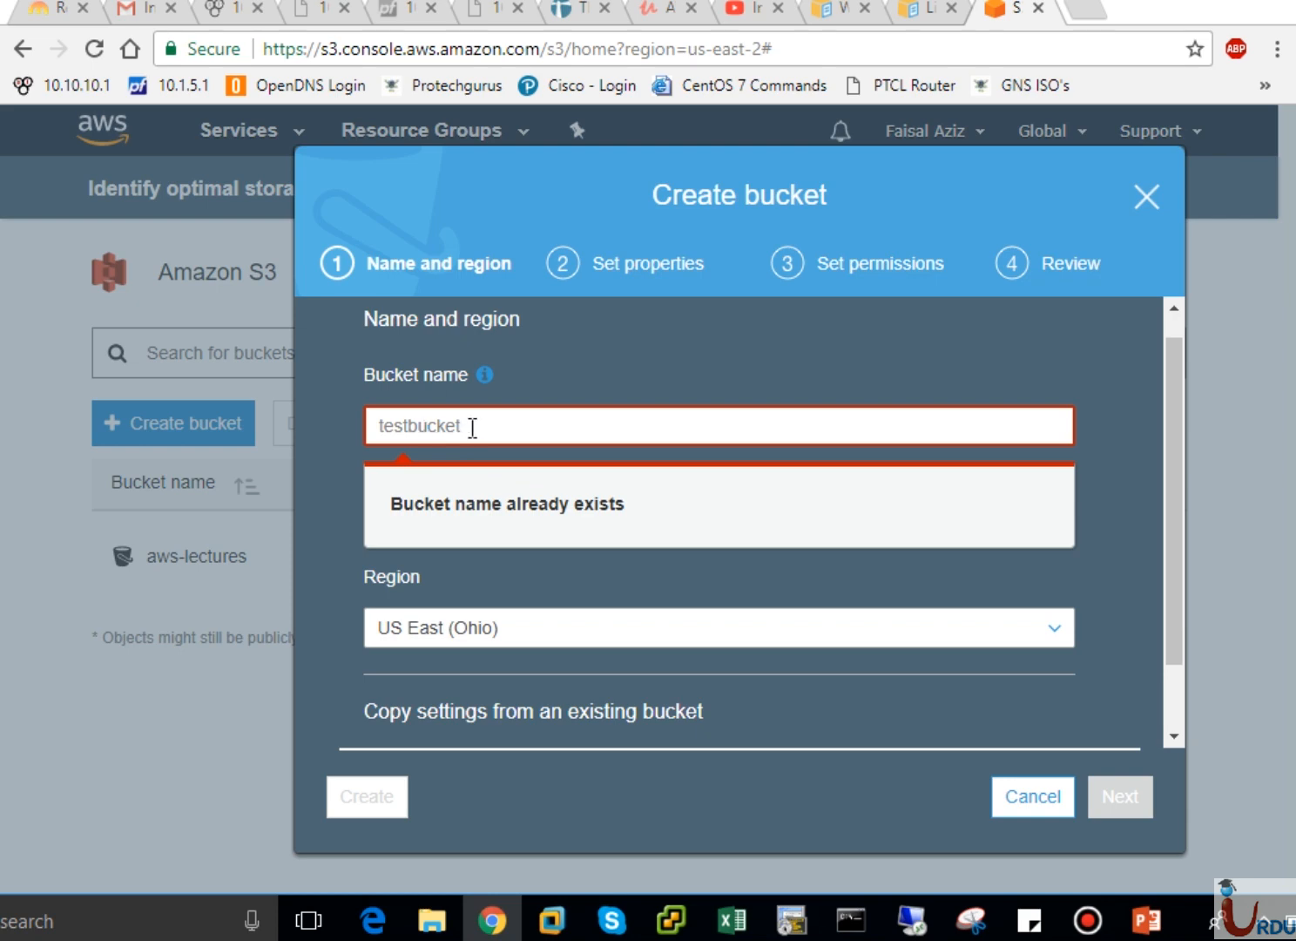
- Replace the bucket name with uitabucket and continue to the bucket's properties
left_click_drag(472, 428, 150, 439)
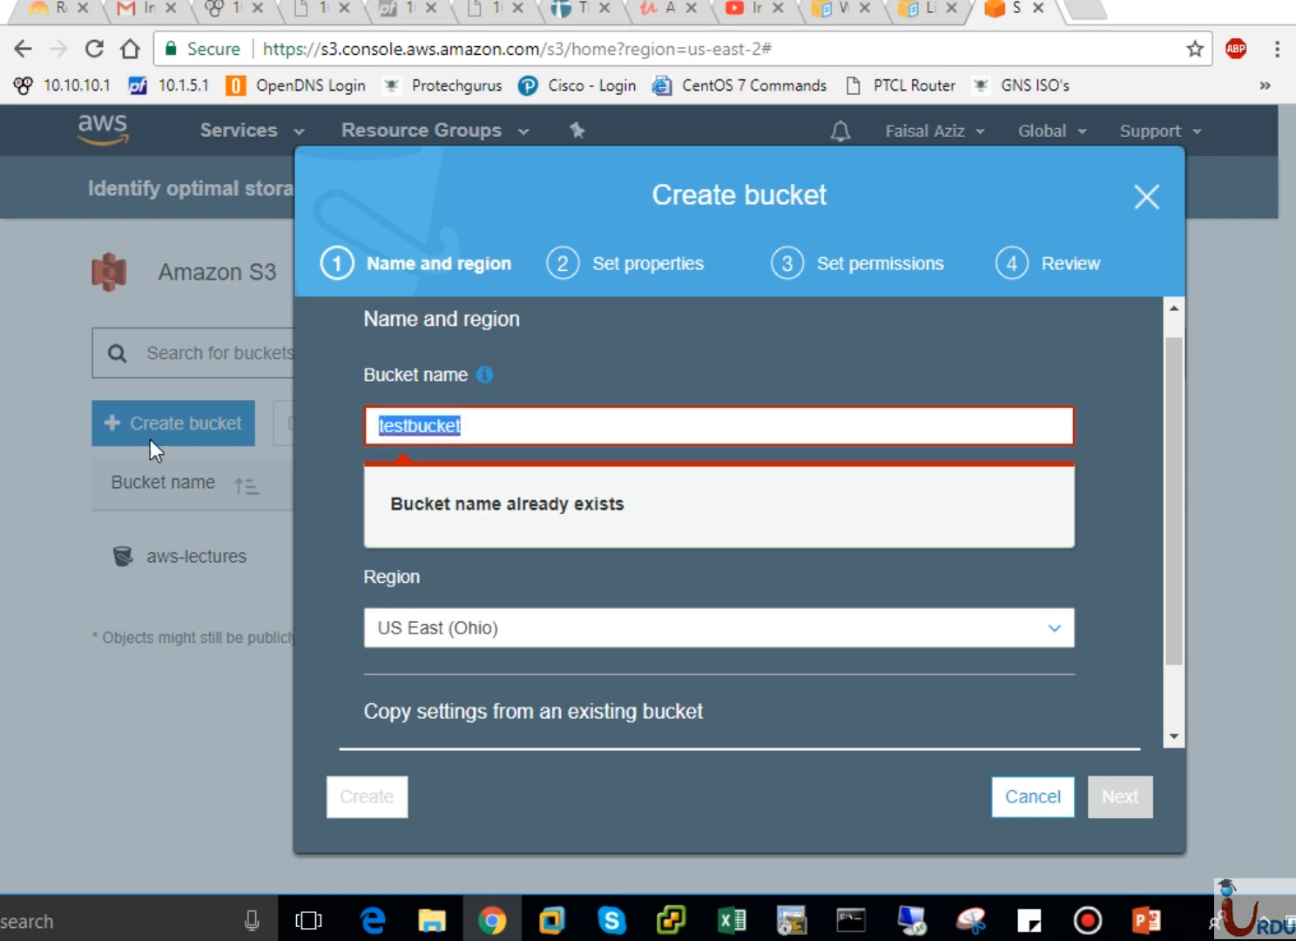
type("UITA")
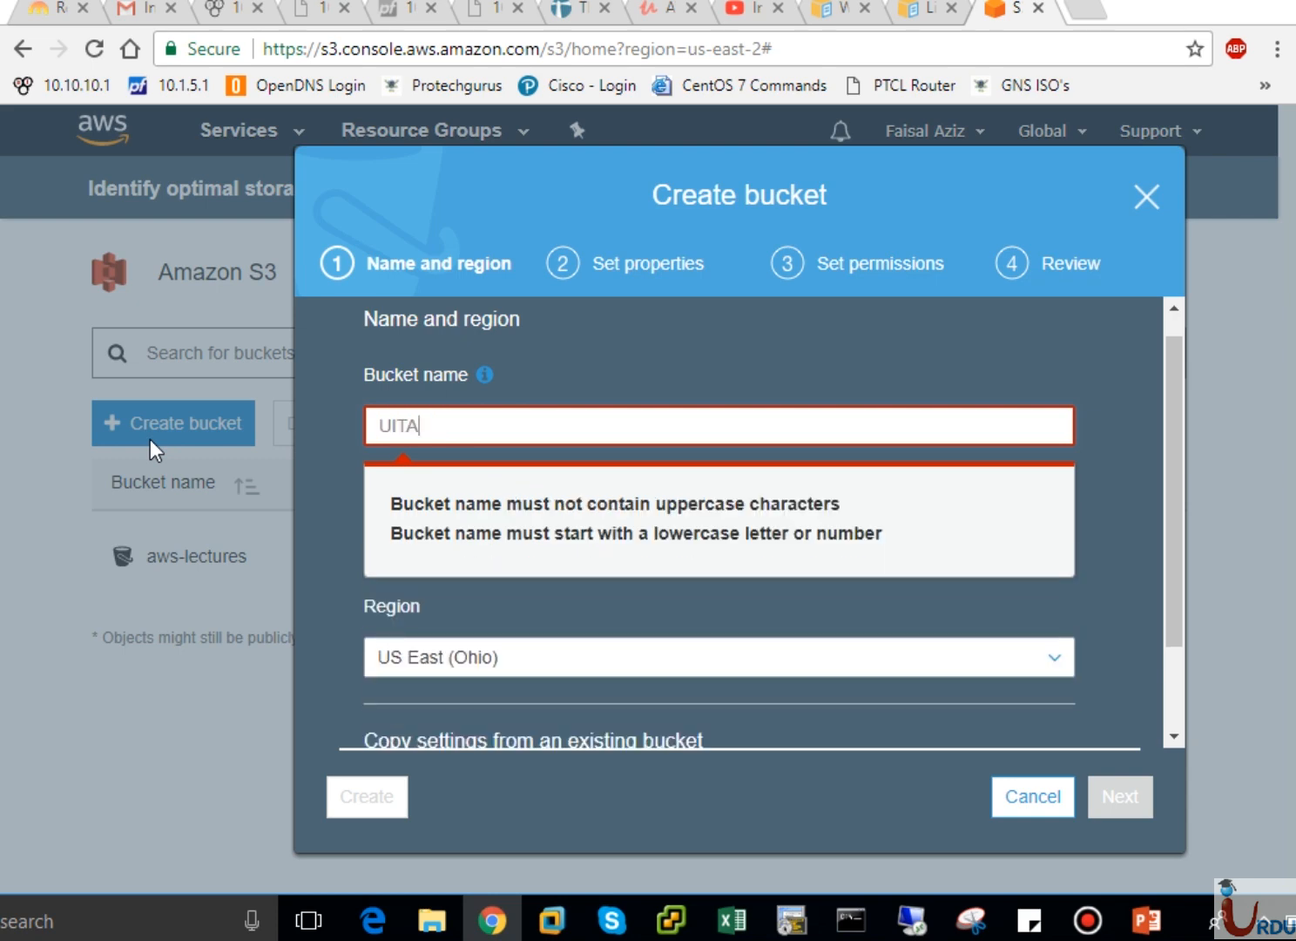
key("BackSpace")
key("BackSpace")
key("BackSpace")
key("BackSpace")
type("uitabucket")
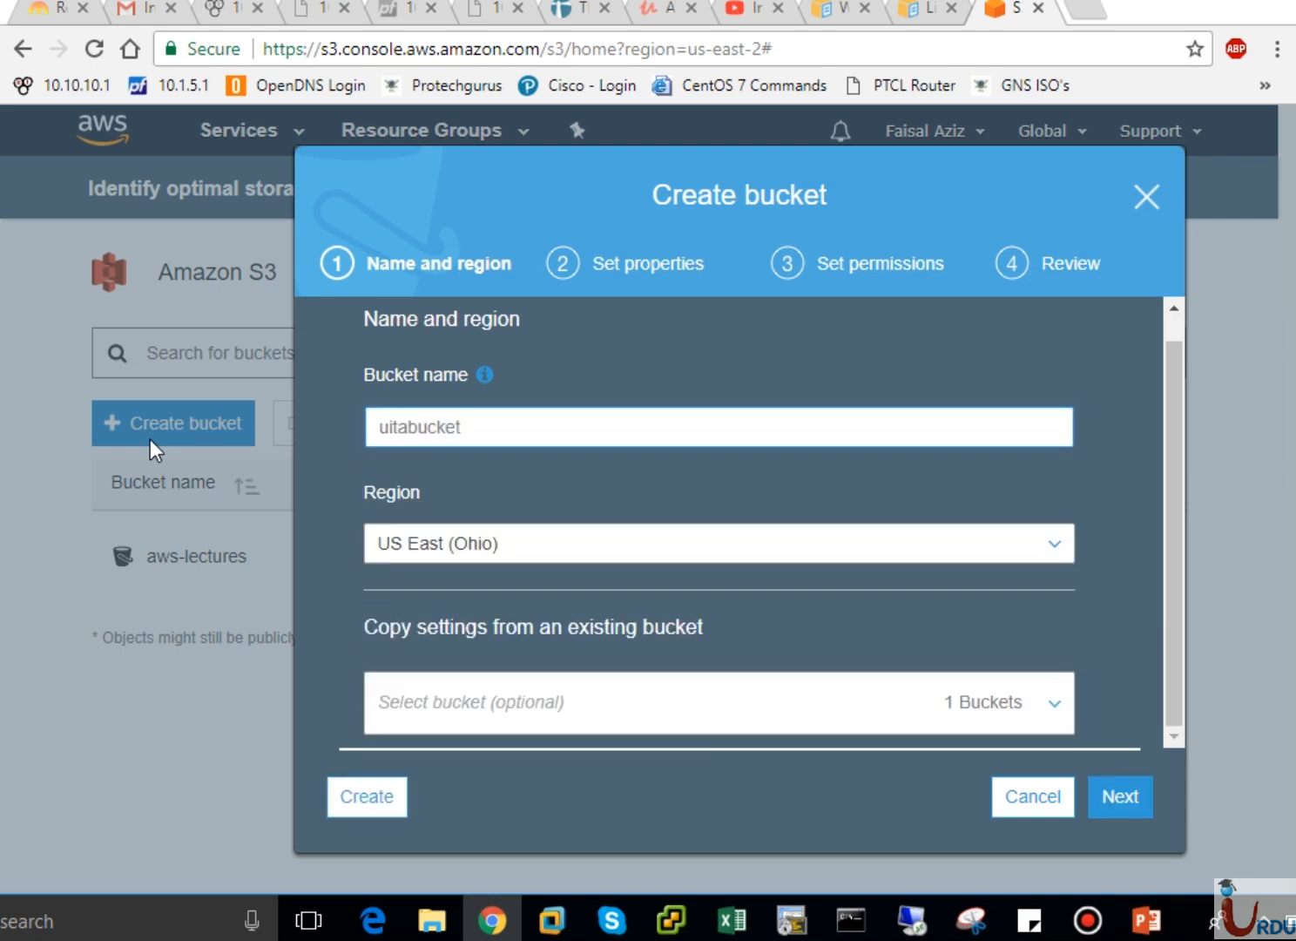
left_click(1118, 802)
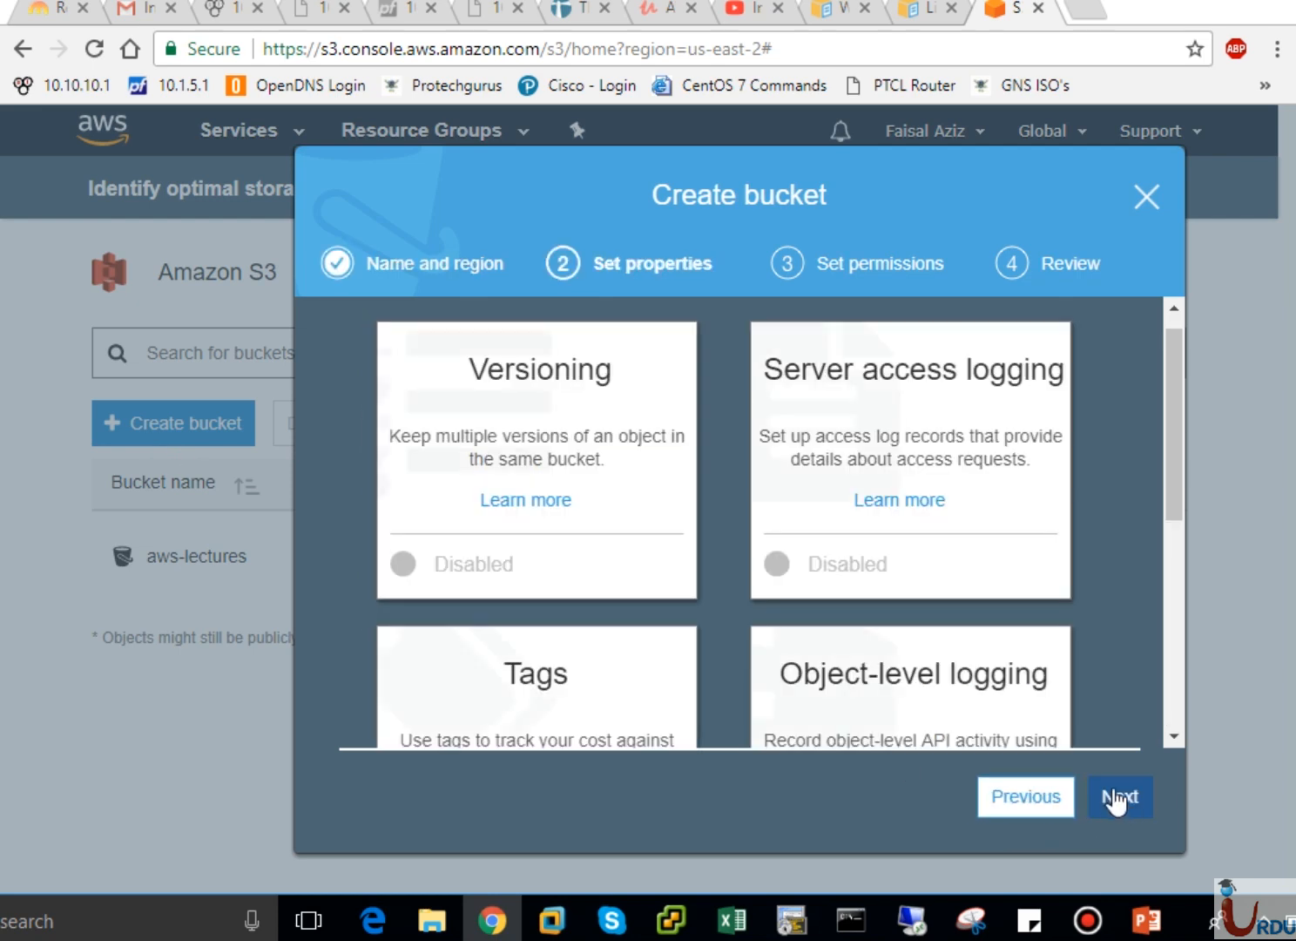
left_click(1054, 800)
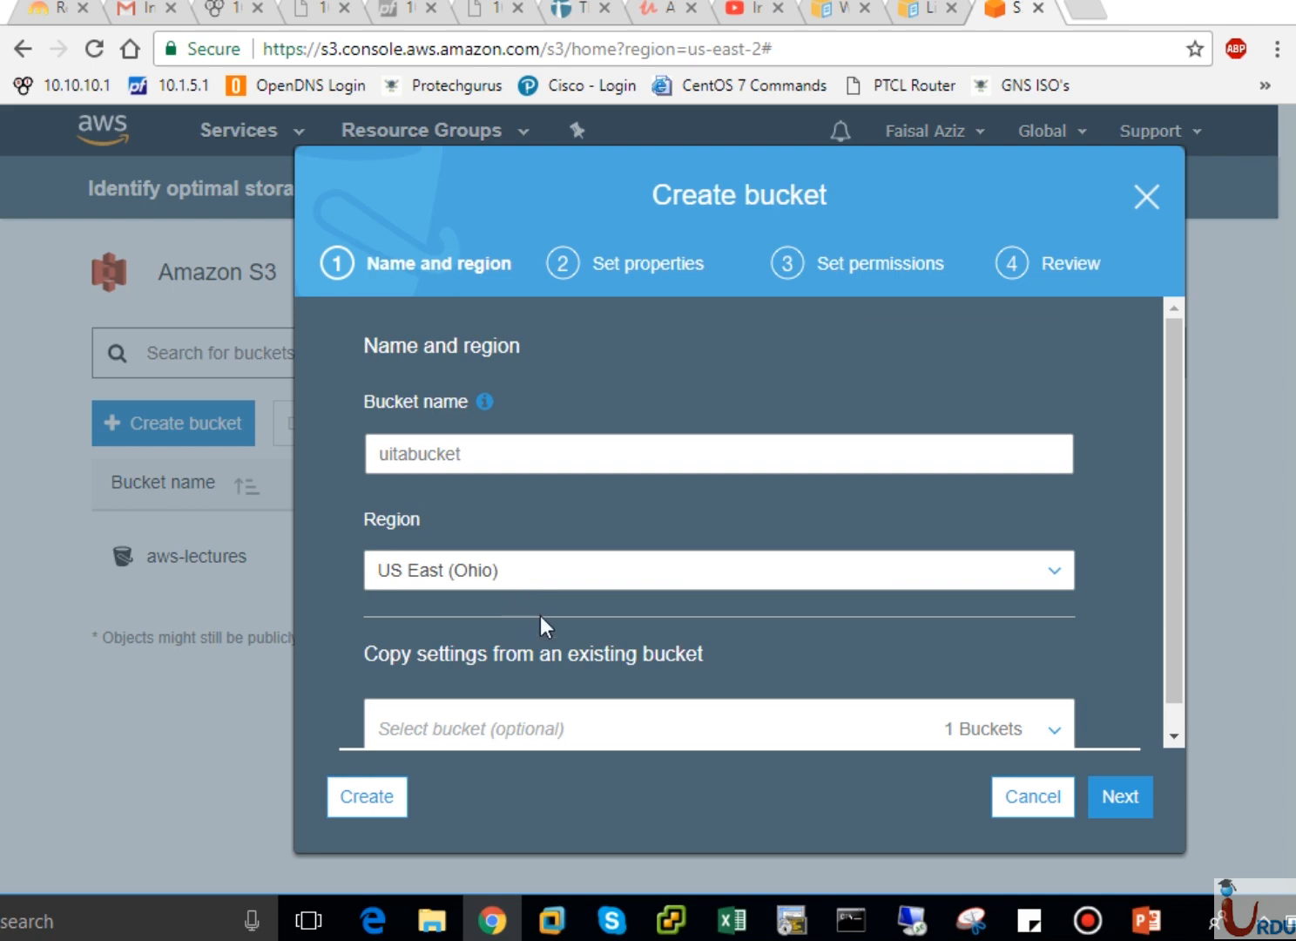
left_click(1115, 797)
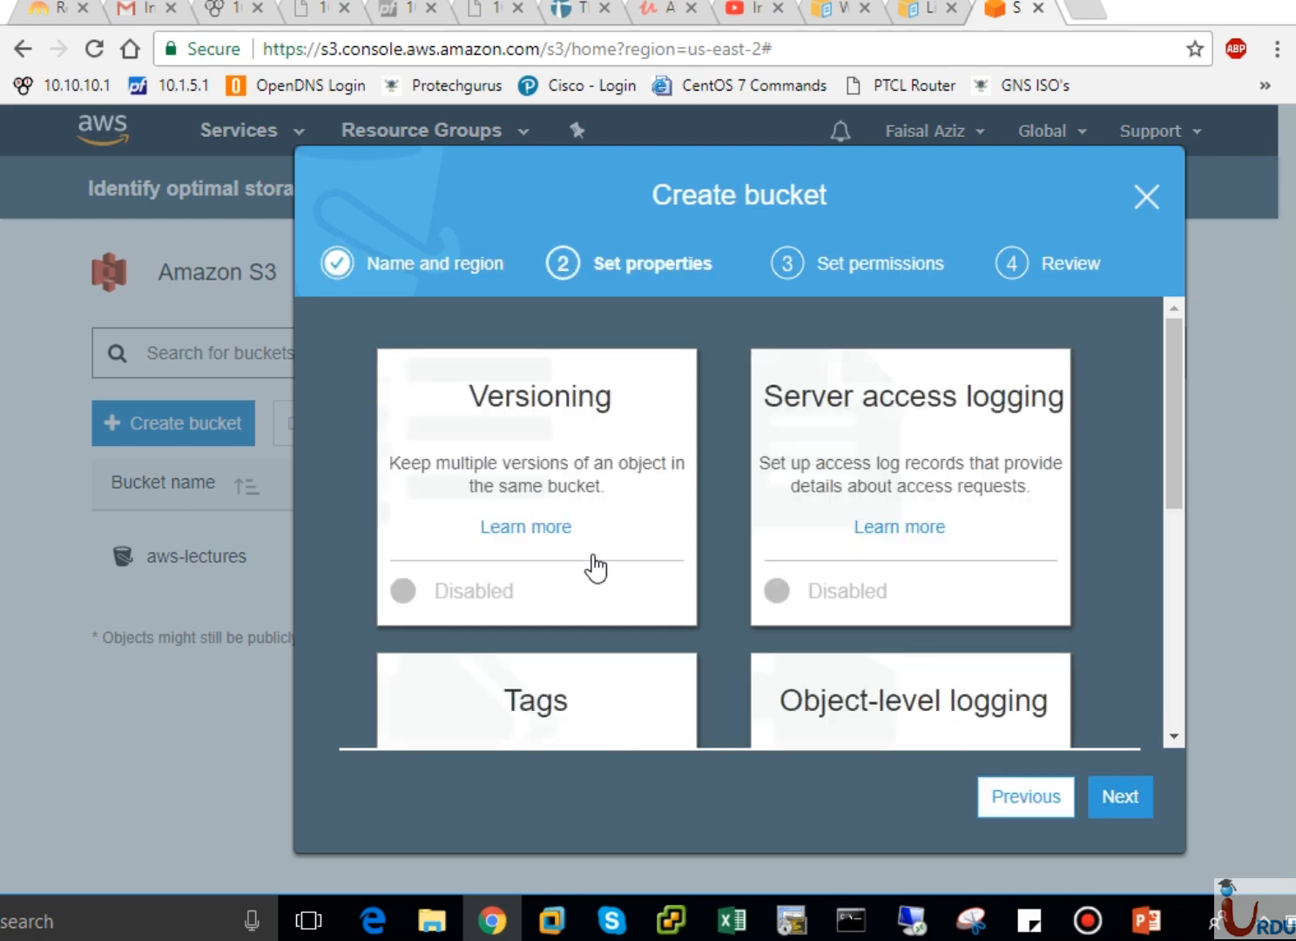
- Review the versioning, logging, tags and default encryption properties, keep their defaults and continue to the bucket's permissions
left_click_drag(1171, 434, 1179, 536)
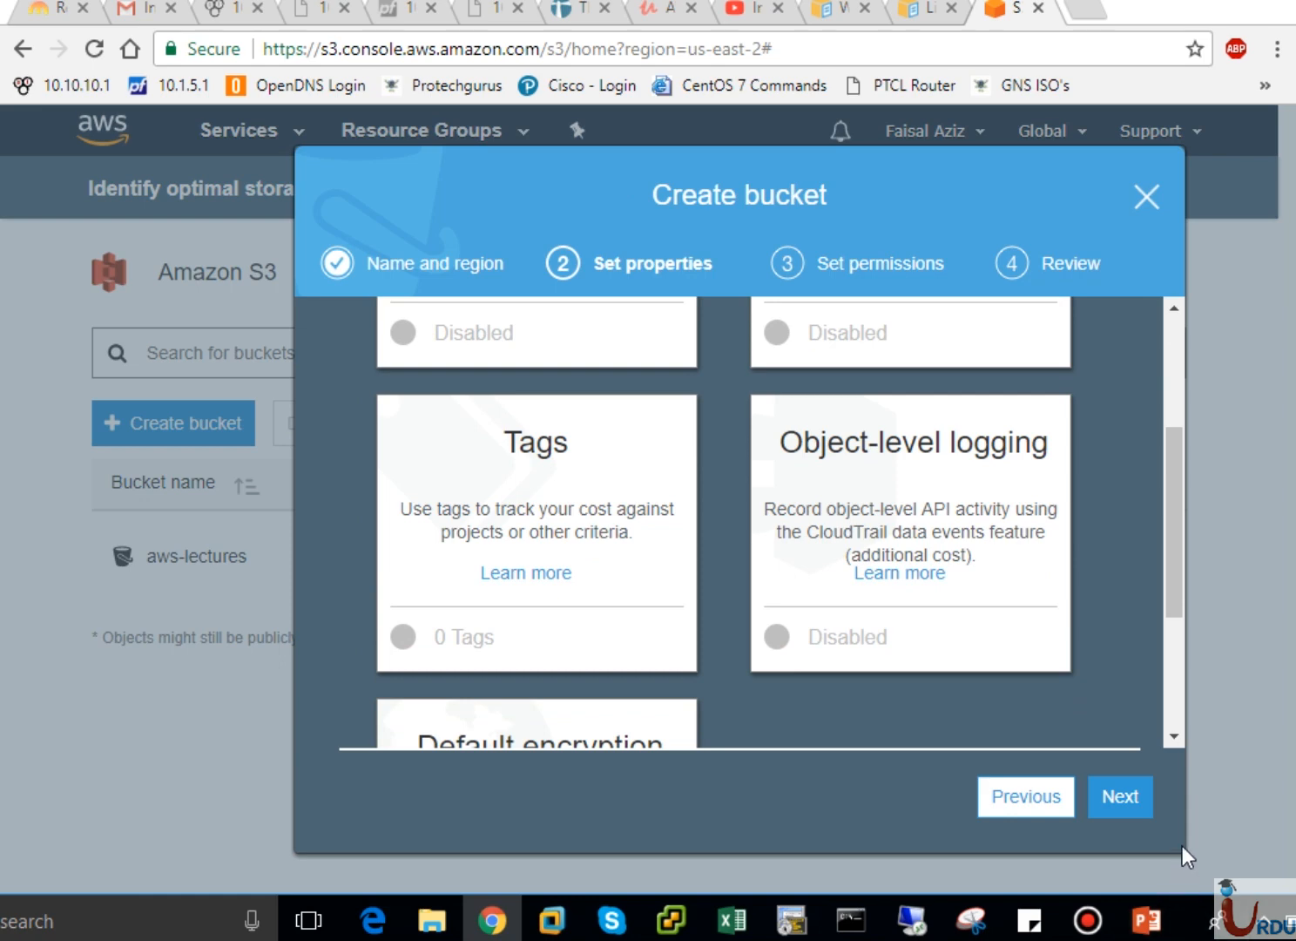
left_click_drag(1167, 566, 1168, 435)
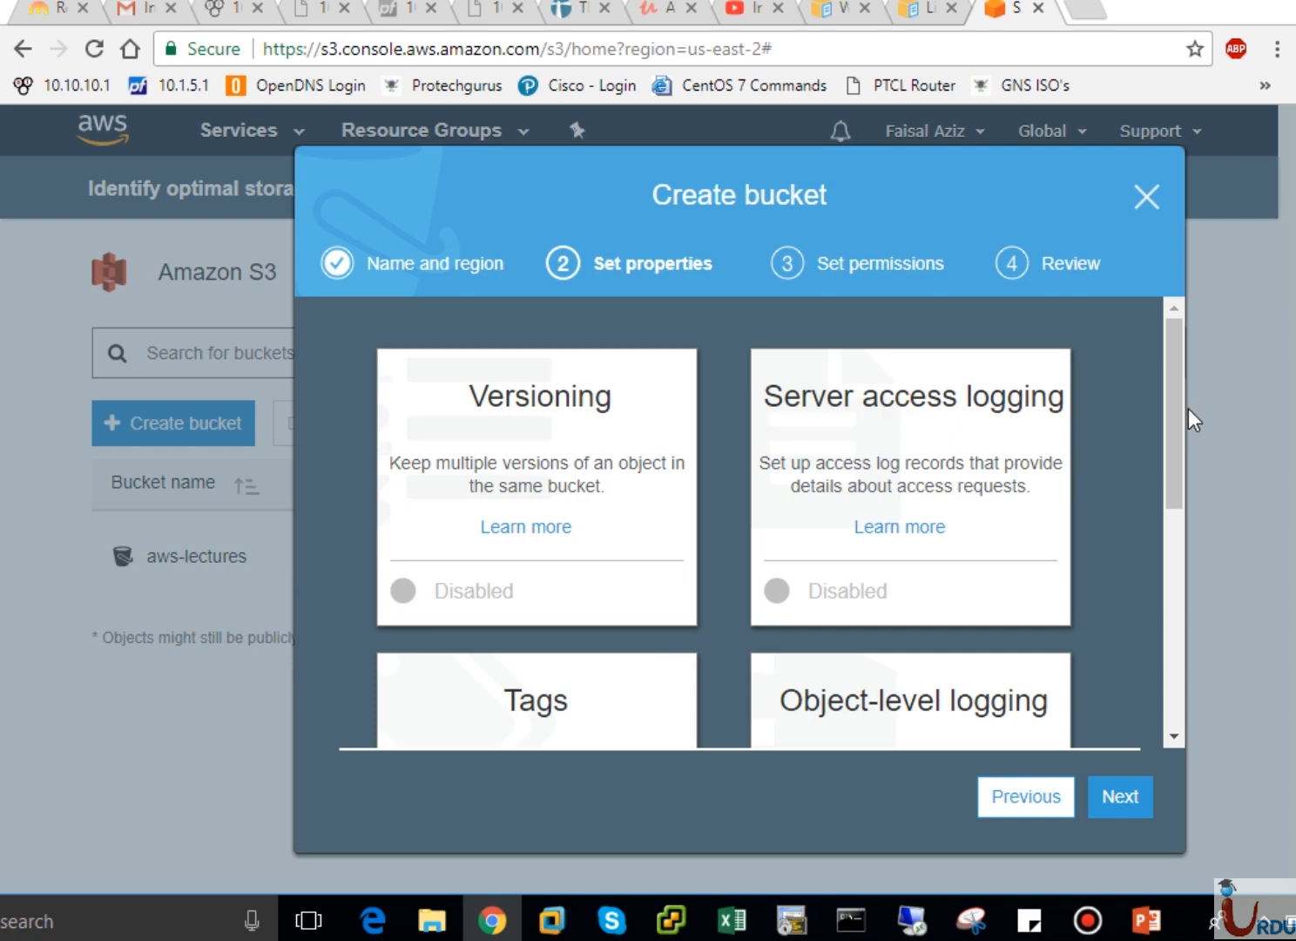
left_click_drag(1169, 417, 1171, 535)
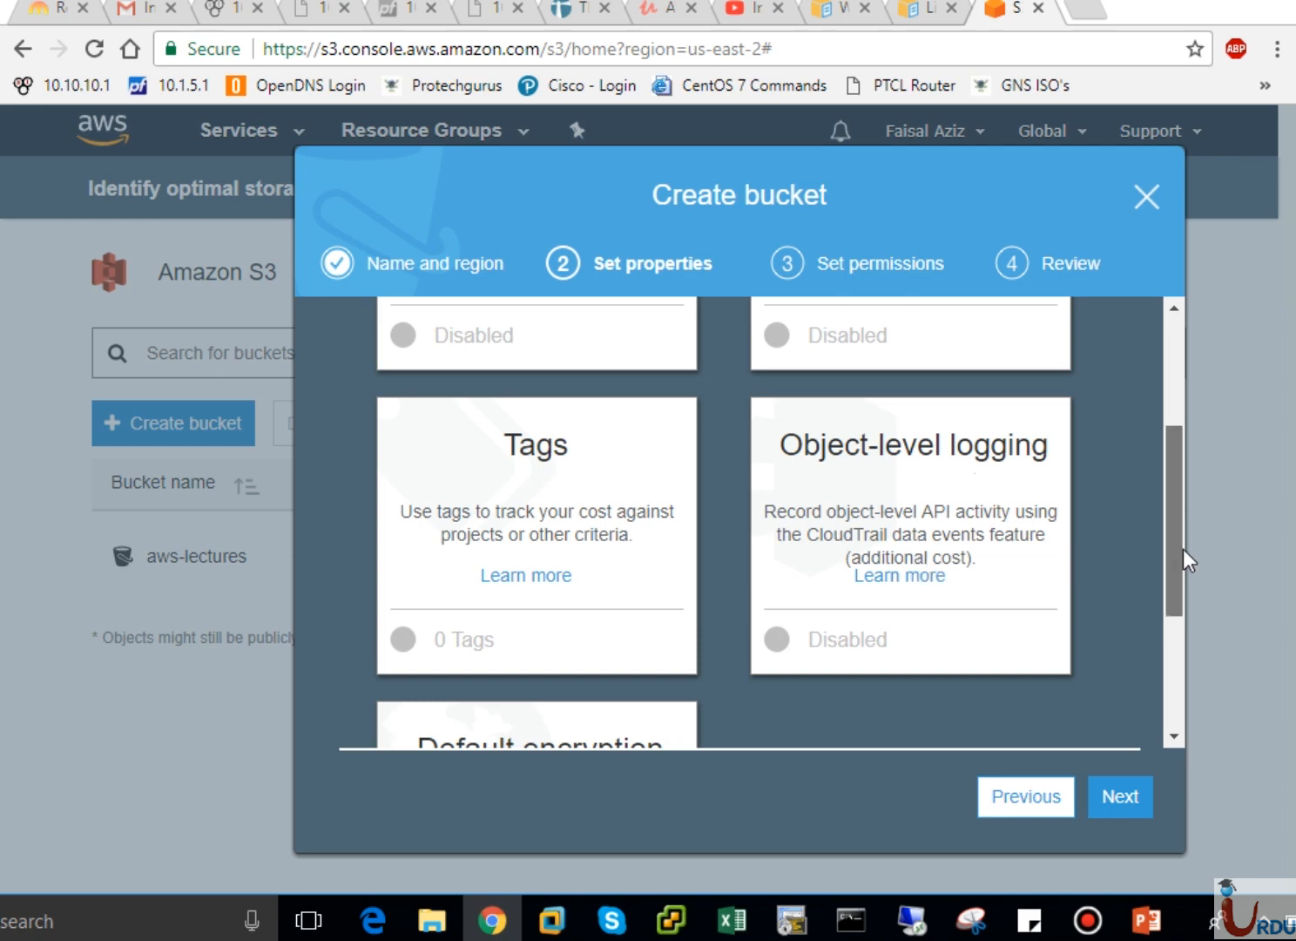
left_click_drag(1183, 549, 1183, 646)
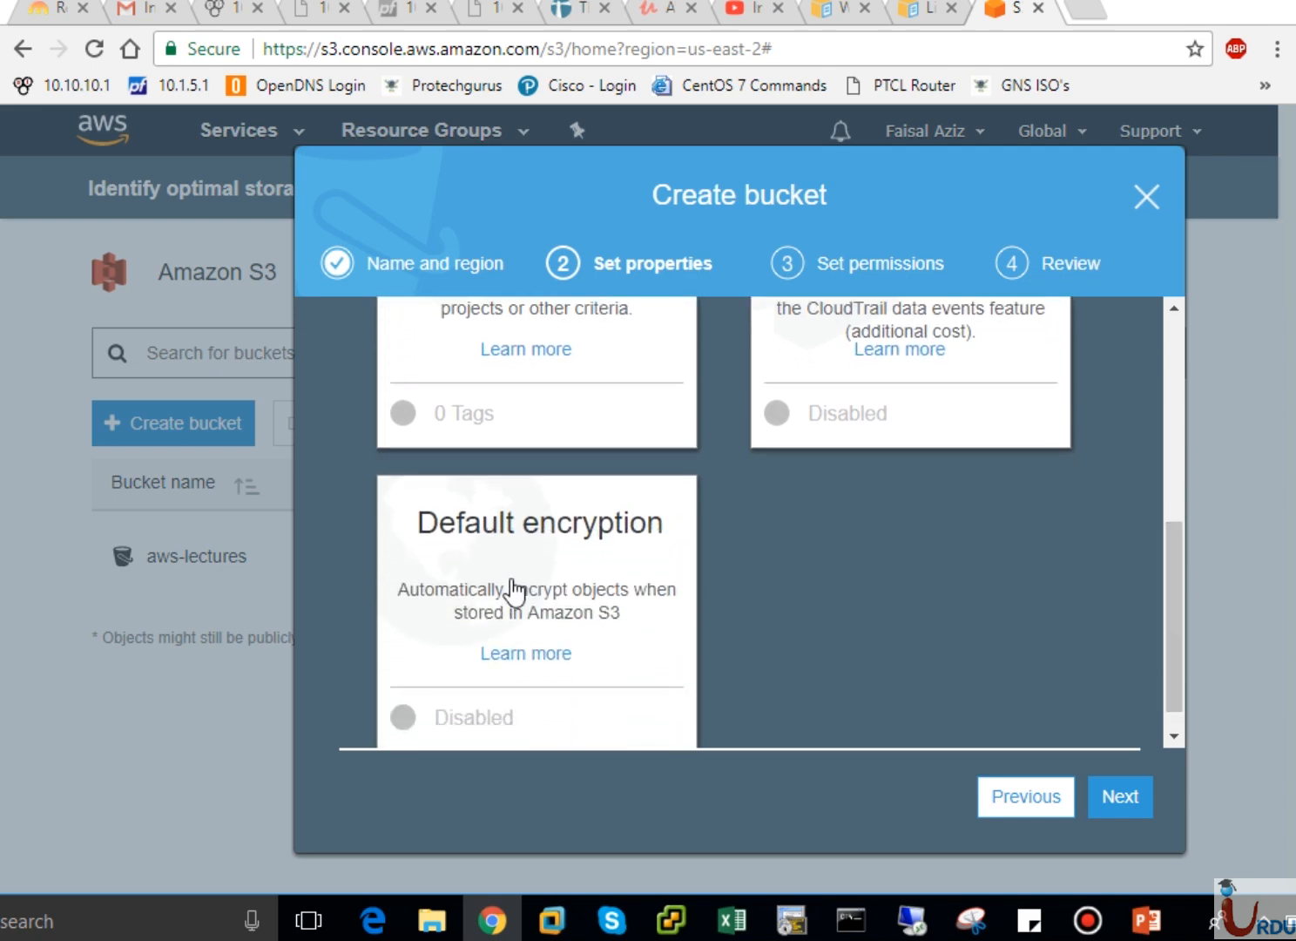
left_click(1169, 737)
left_click(1136, 794)
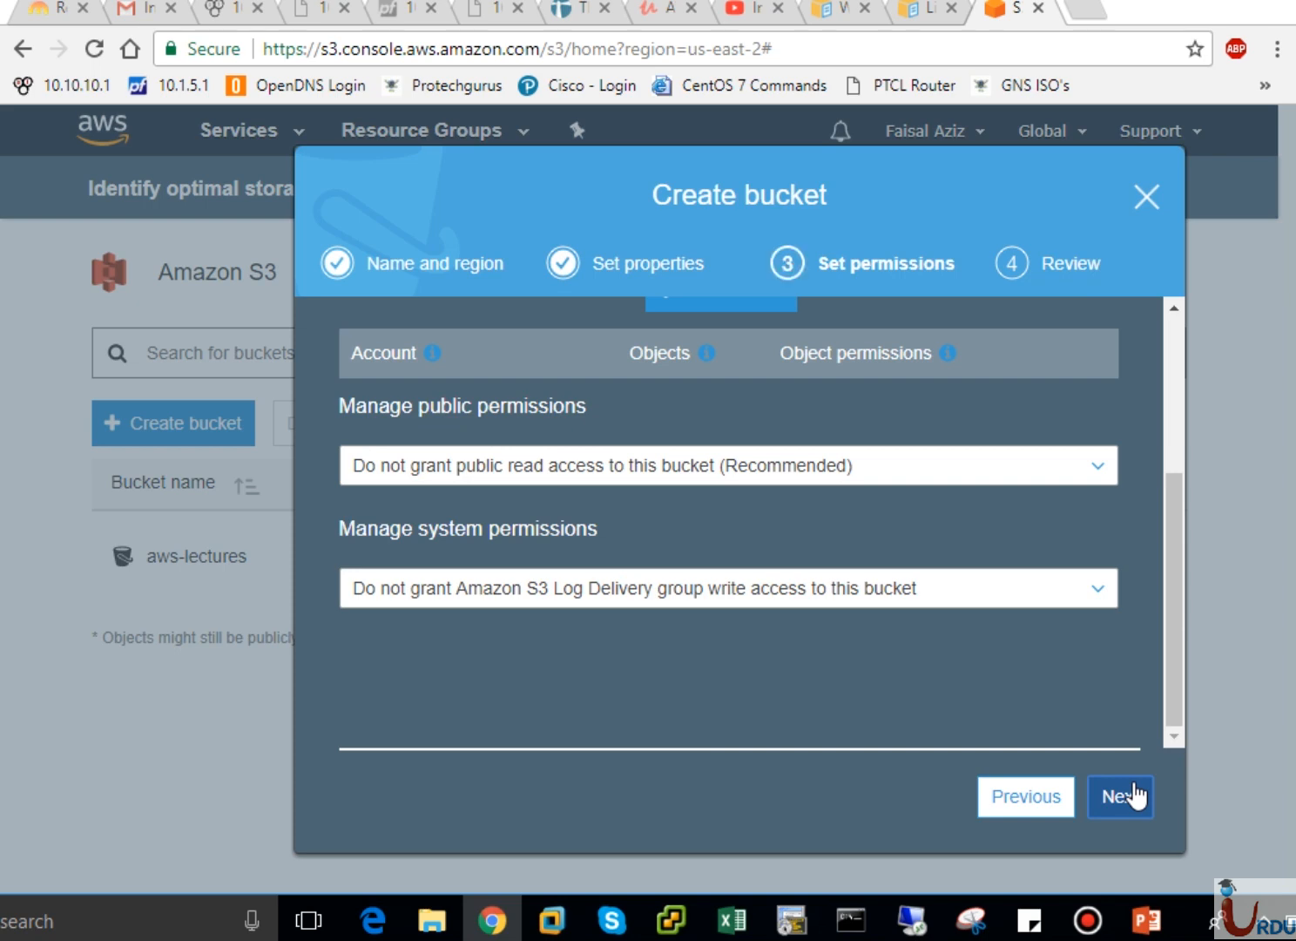
- Review the bucket's permissions, keep public read access and S3 Log Delivery group write access ungranted, and continue to the review
left_click_drag(1173, 679, 1176, 492)
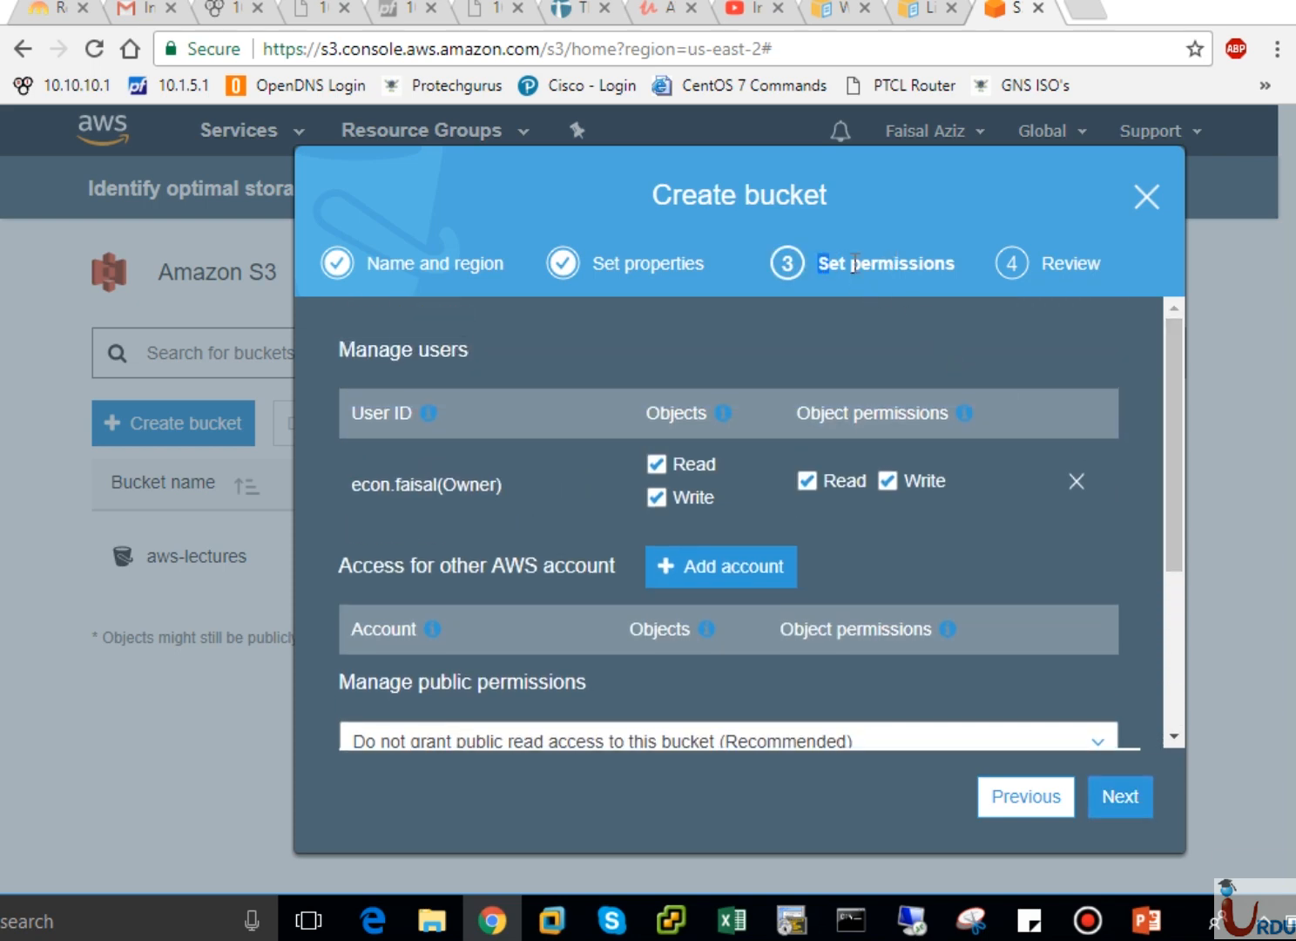
left_click_drag(819, 263, 955, 263)
left_click(955, 266)
left_click_drag(1166, 461, 1166, 475)
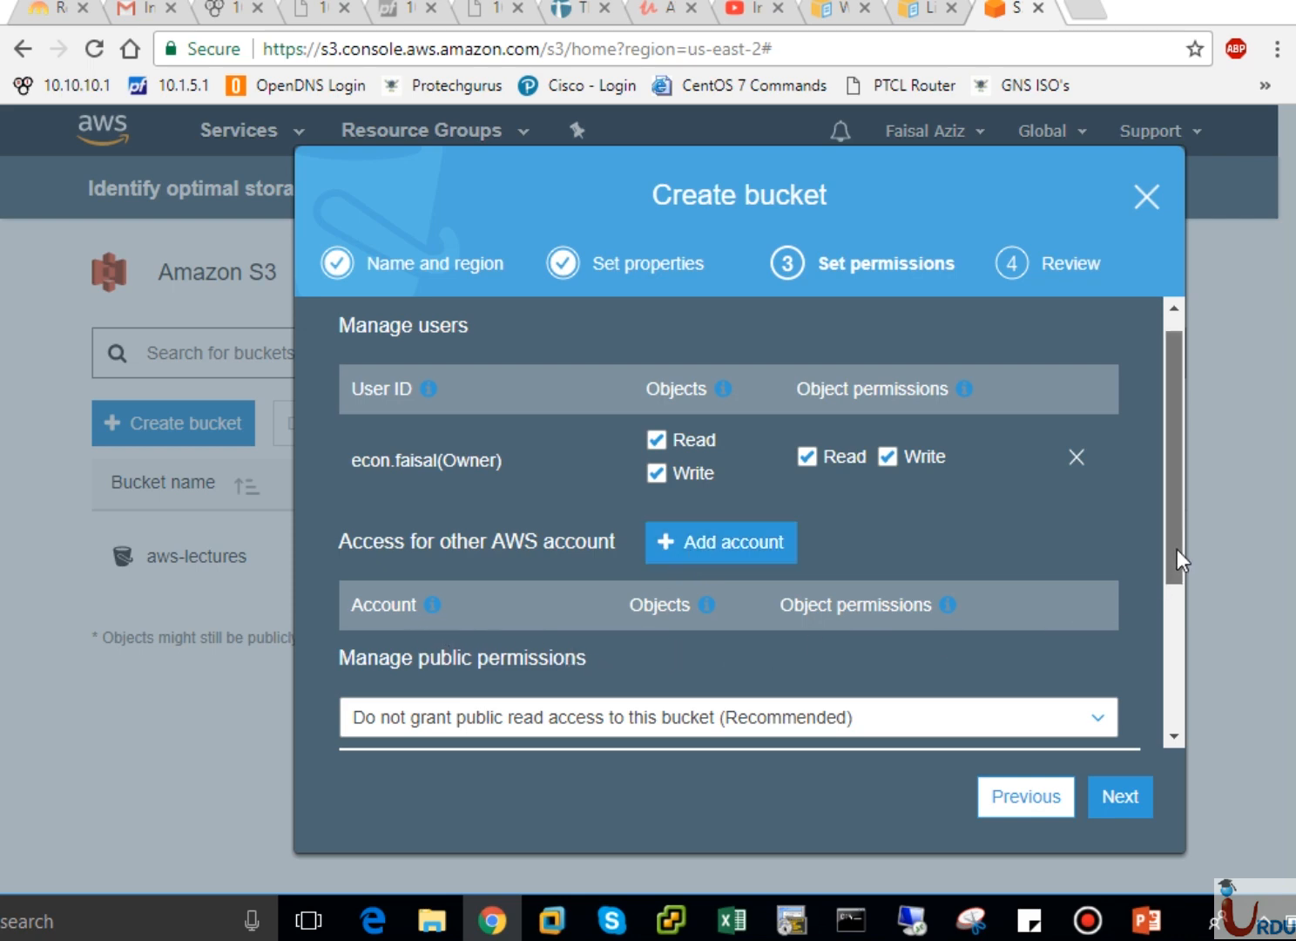
left_click_drag(1176, 549, 1175, 624)
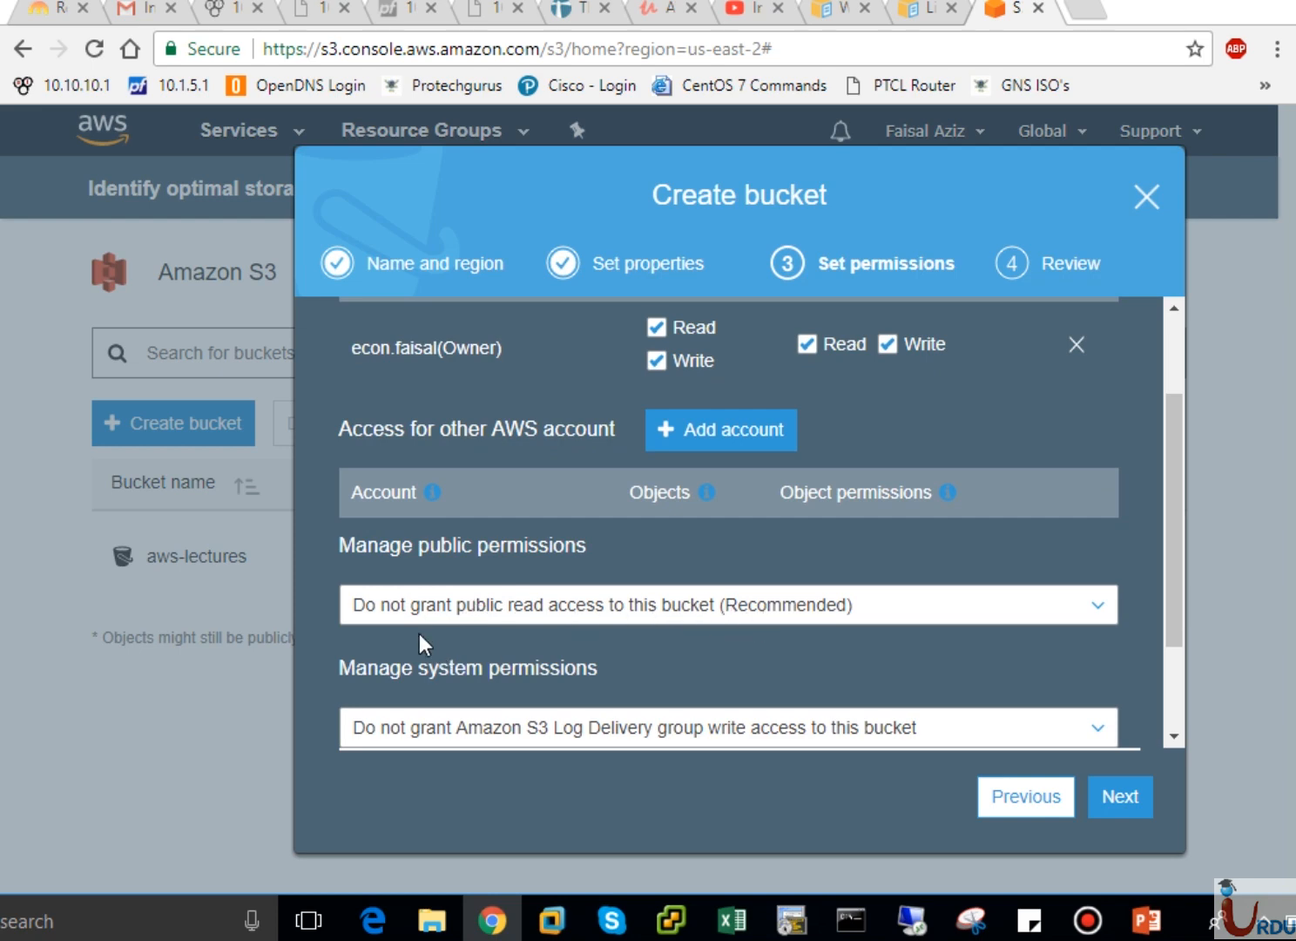
left_click(722, 617)
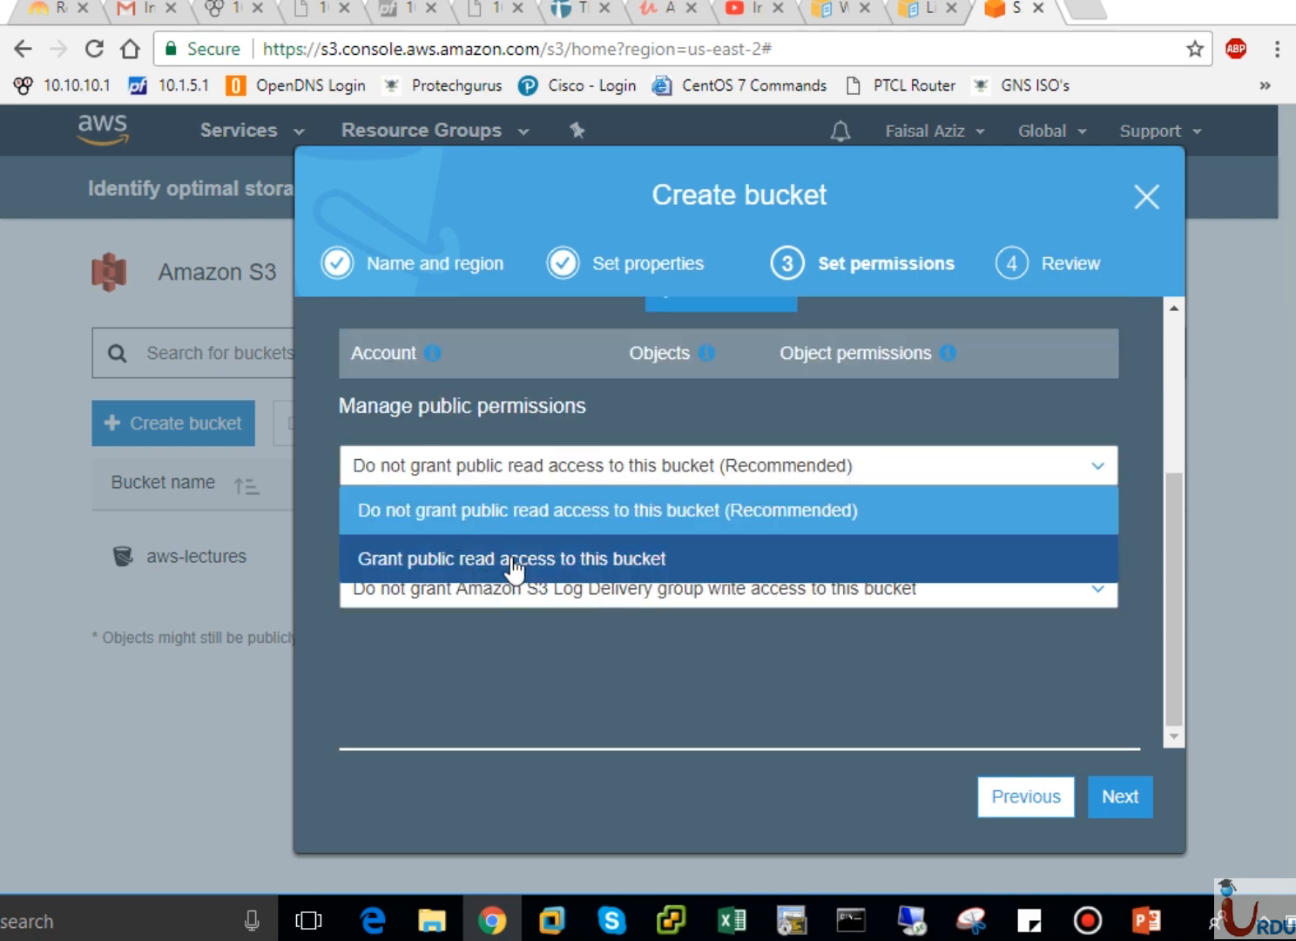
left_click(757, 513)
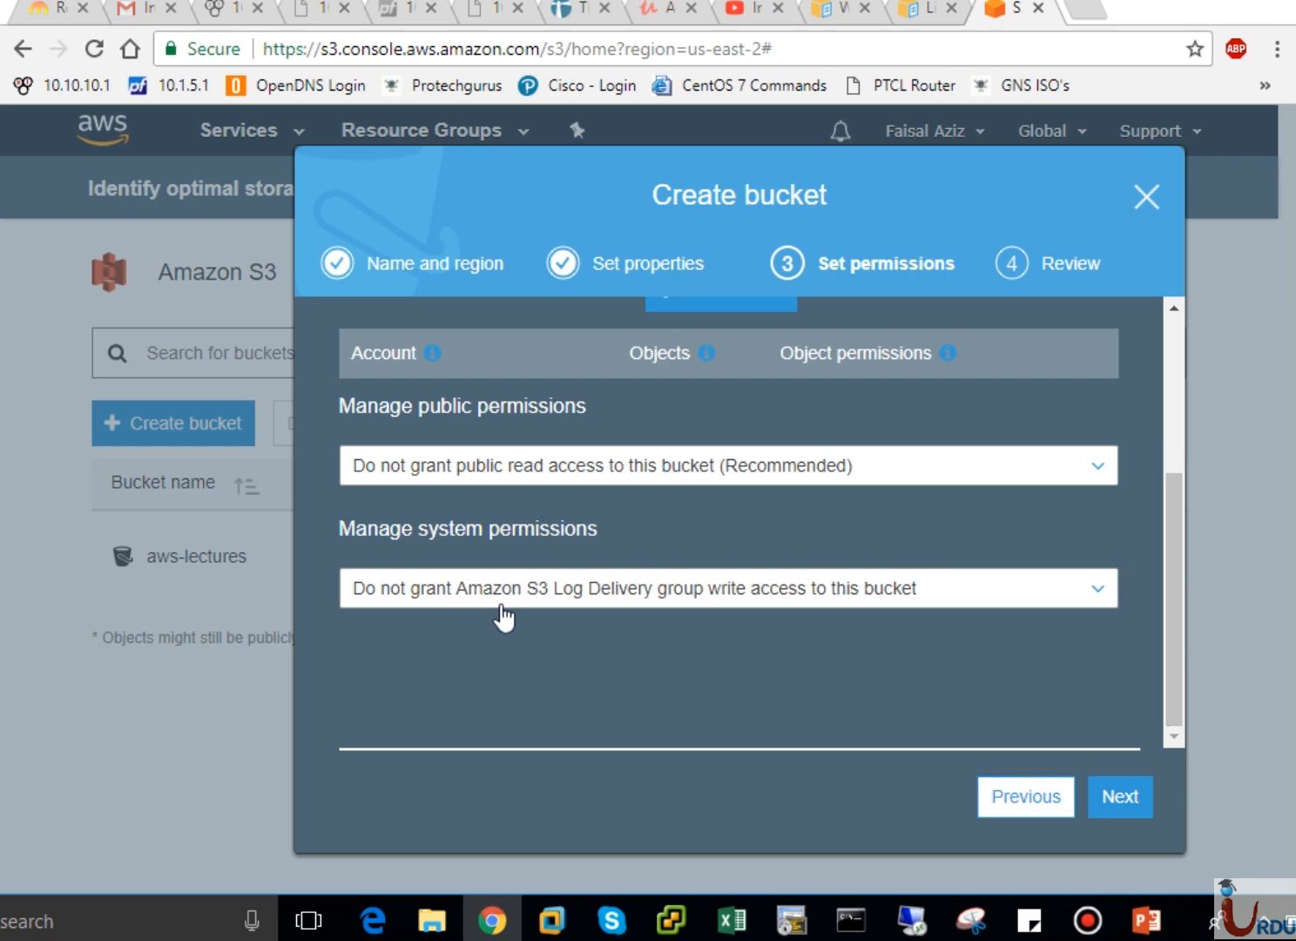
left_click(862, 601)
left_click(1129, 793)
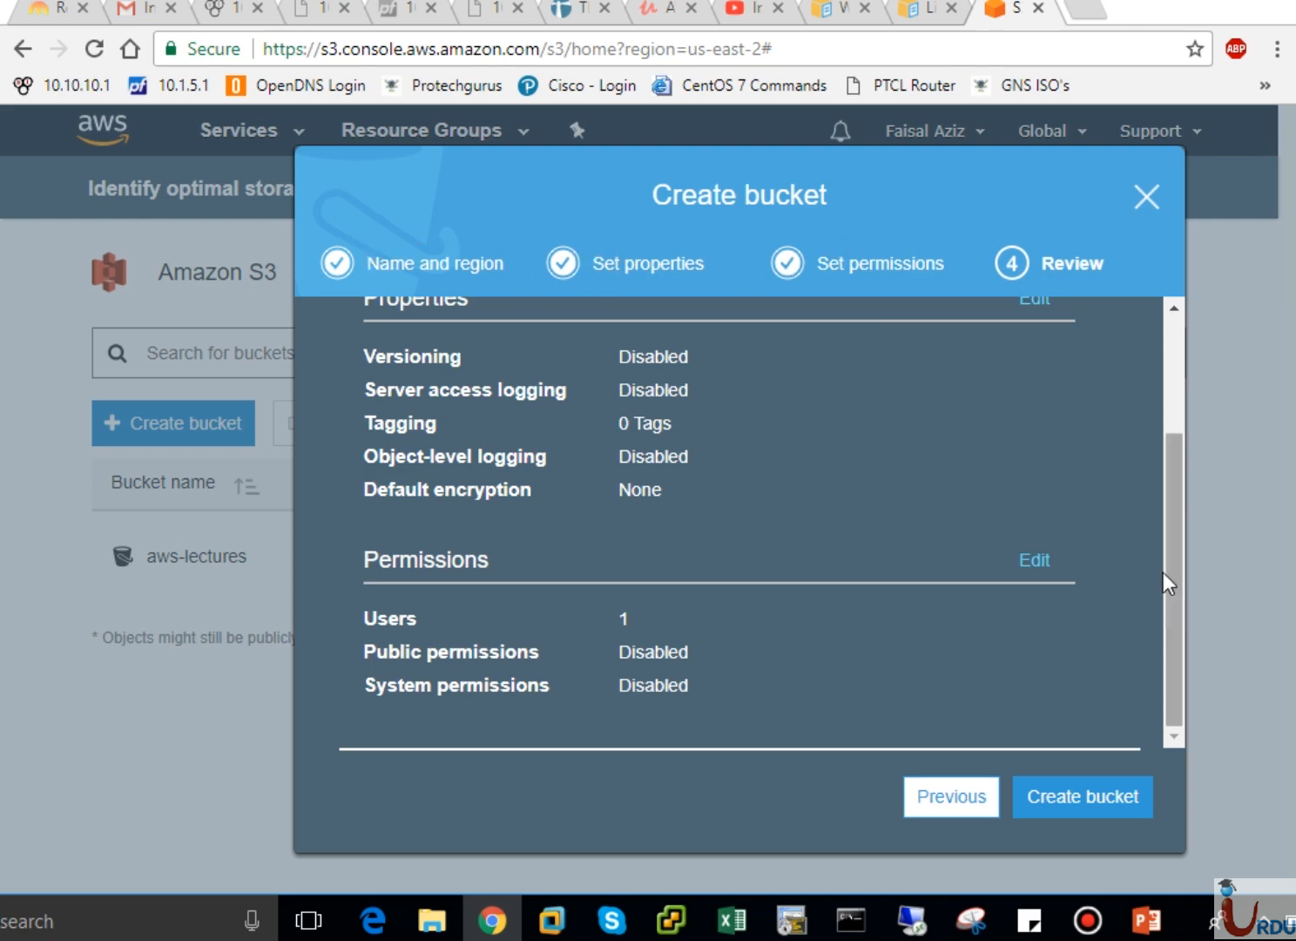
- Check the review summary of uitabucket's name, region, properties and permissions, and create the bucket
left_click_drag(1167, 557, 1171, 425)
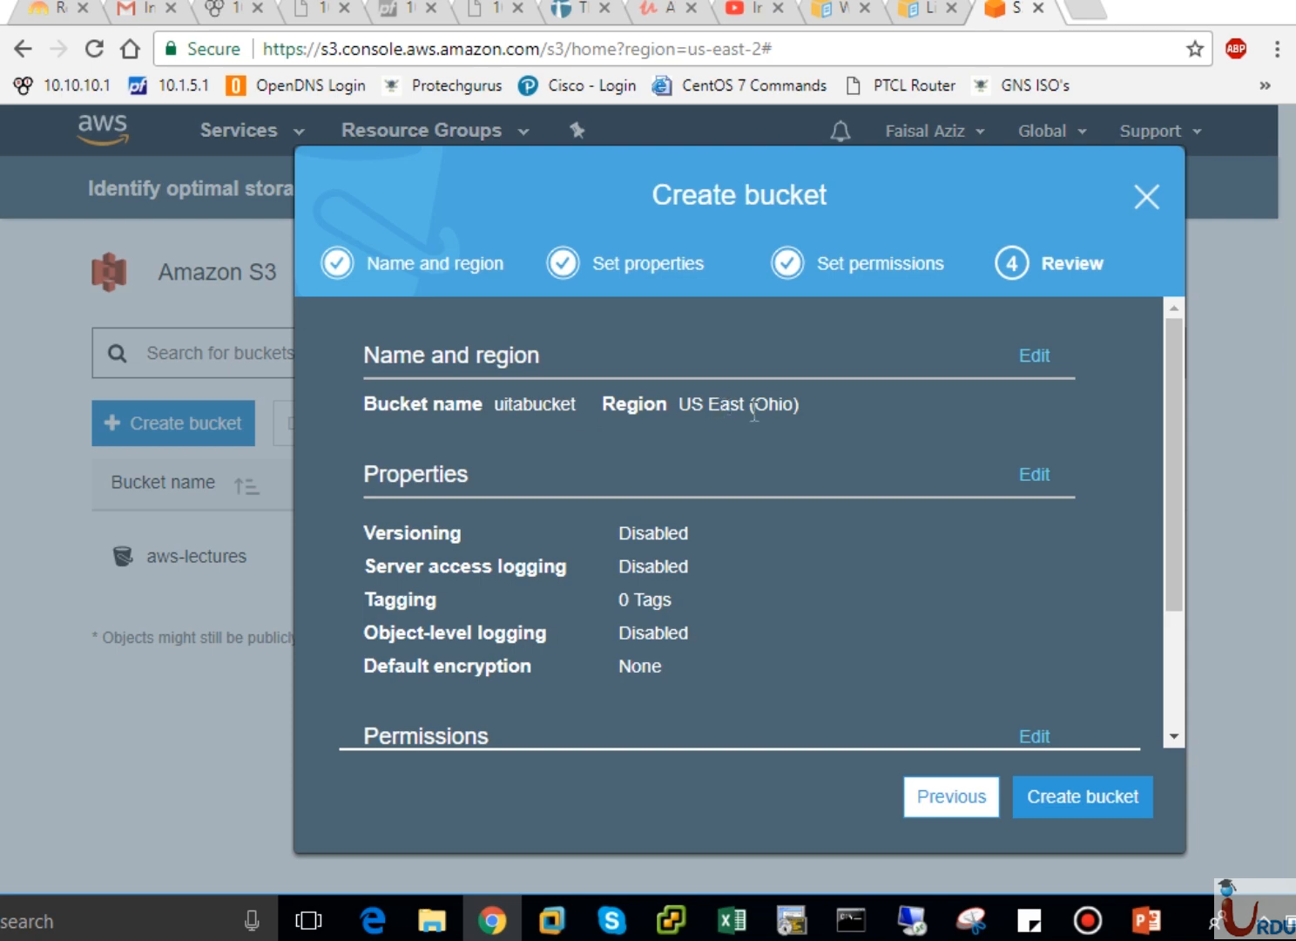
left_click_drag(1170, 454, 1170, 500)
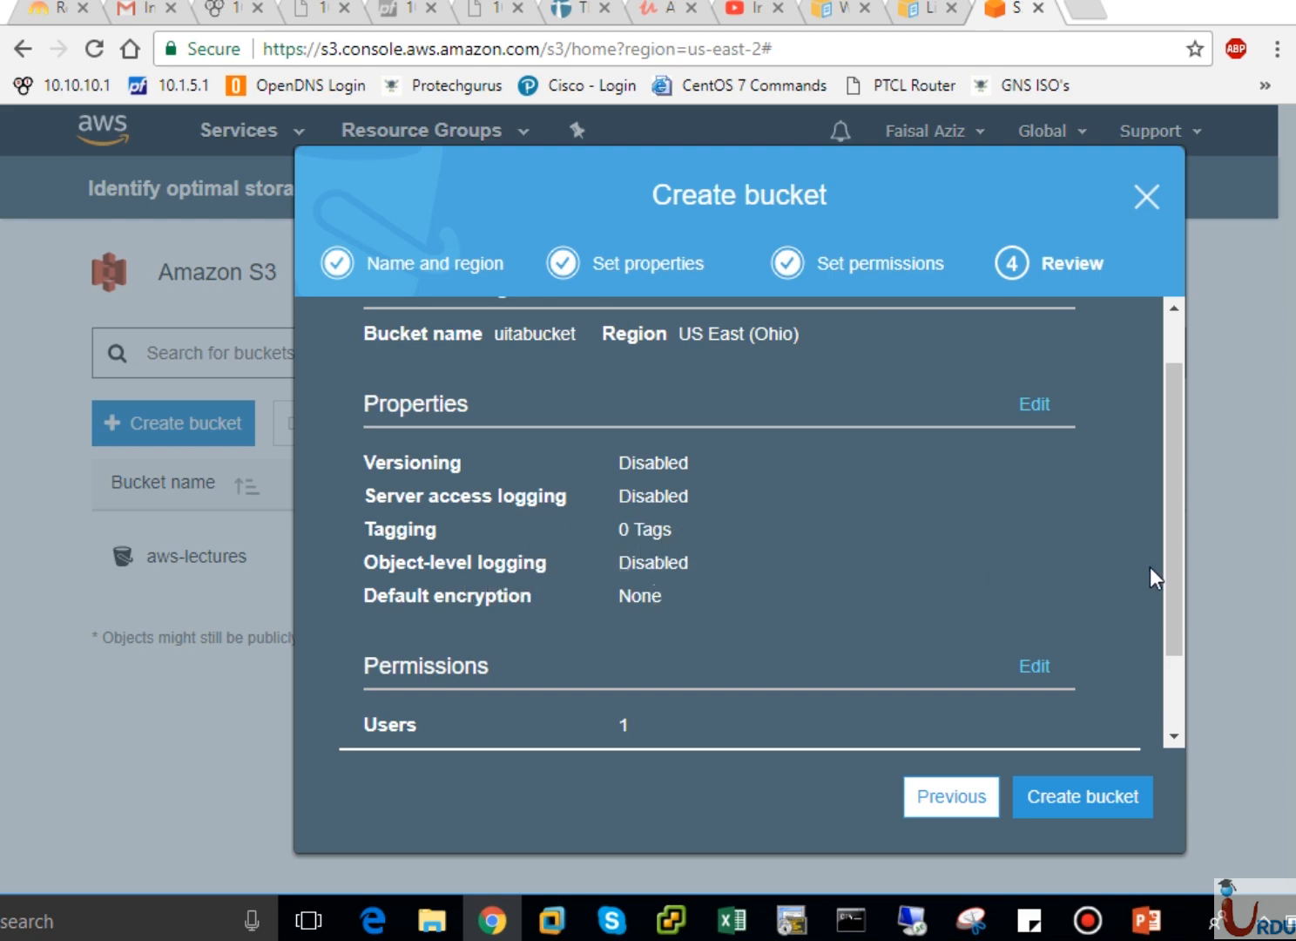
left_click_drag(1180, 569, 1177, 671)
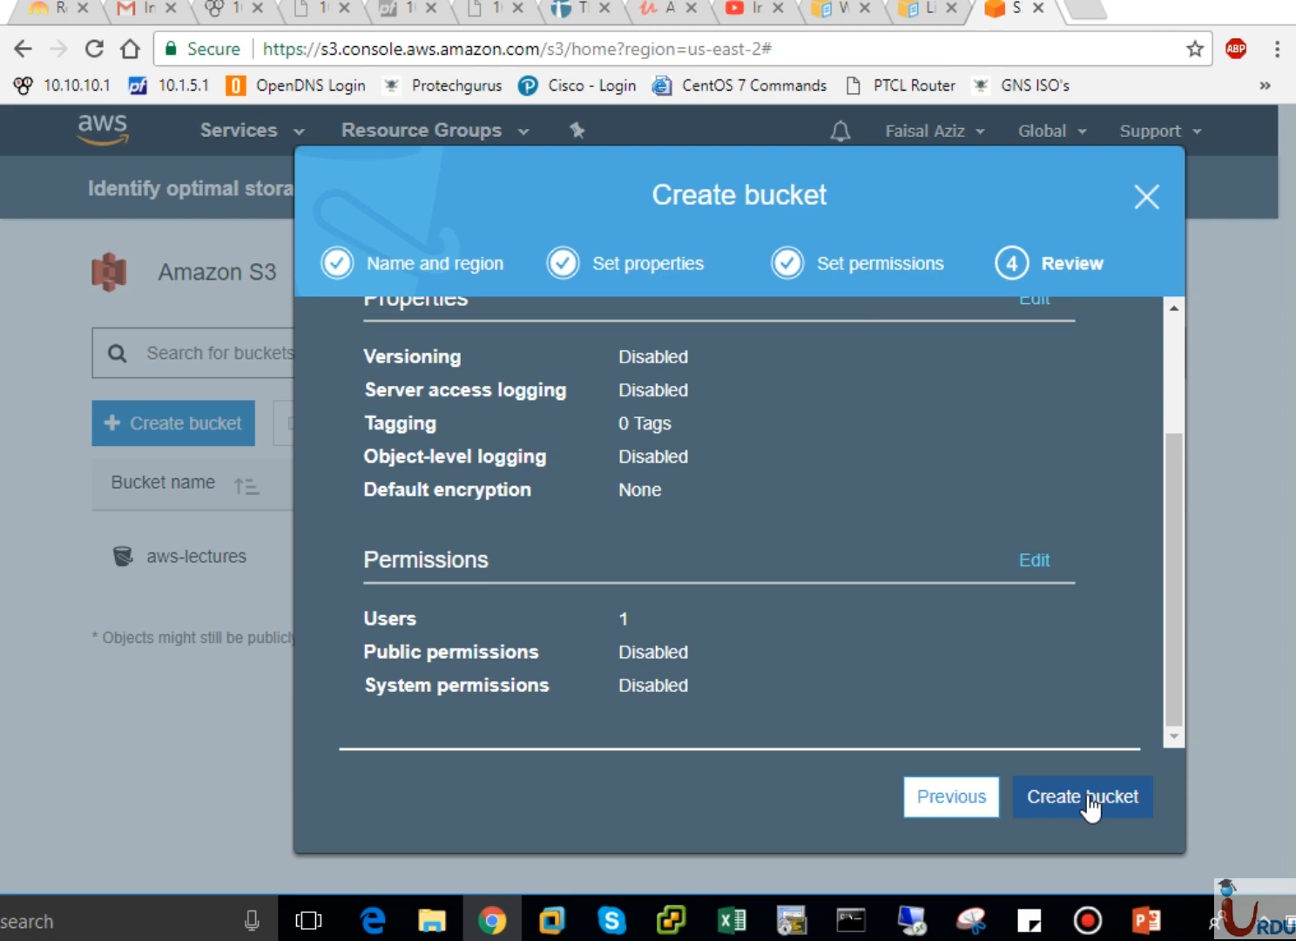
left_click(1090, 805)
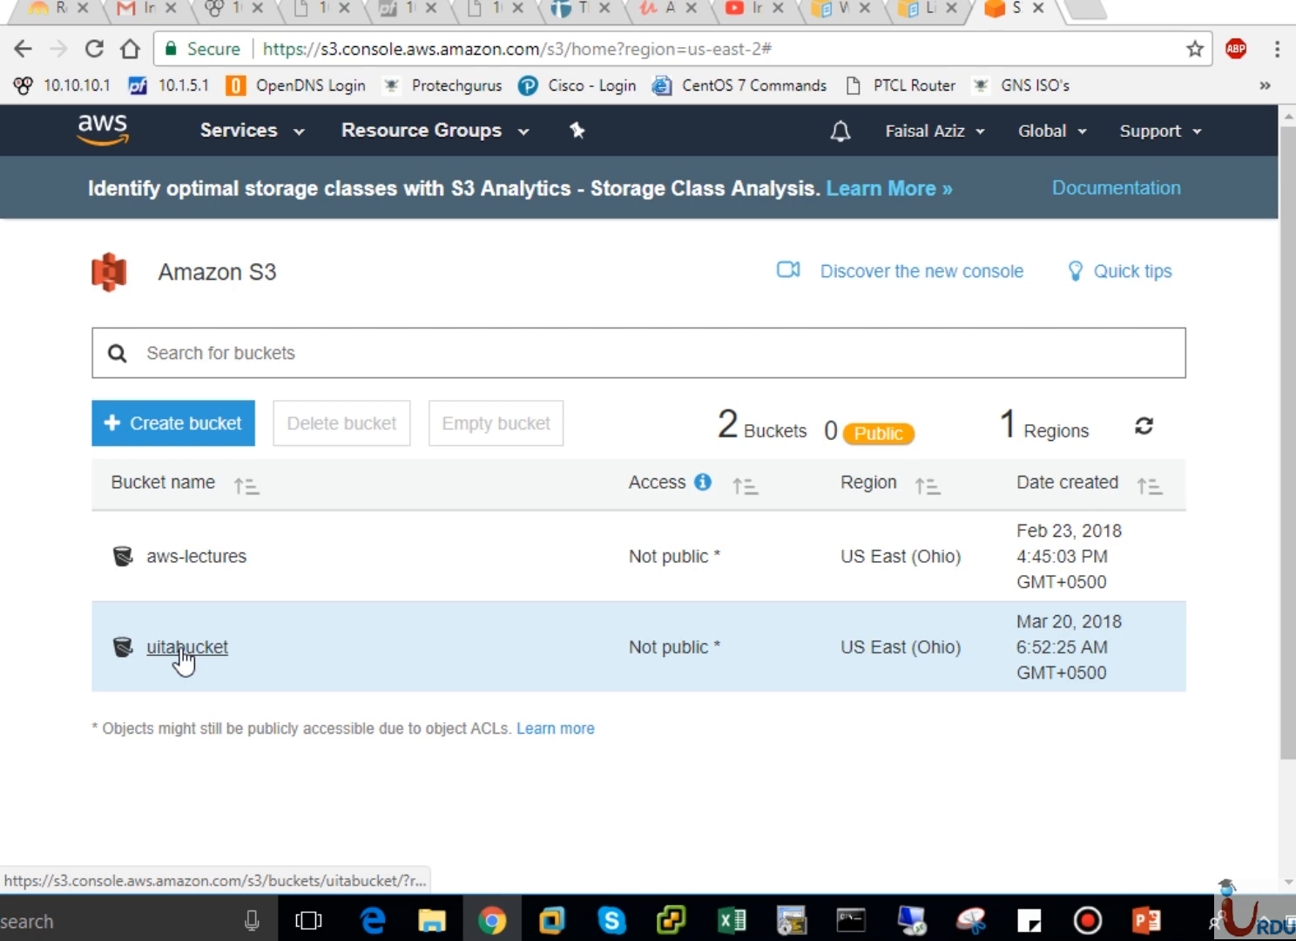
- Look into uitabucket, return to the bucket list, and view the bucket's details summary
left_click(182, 649)
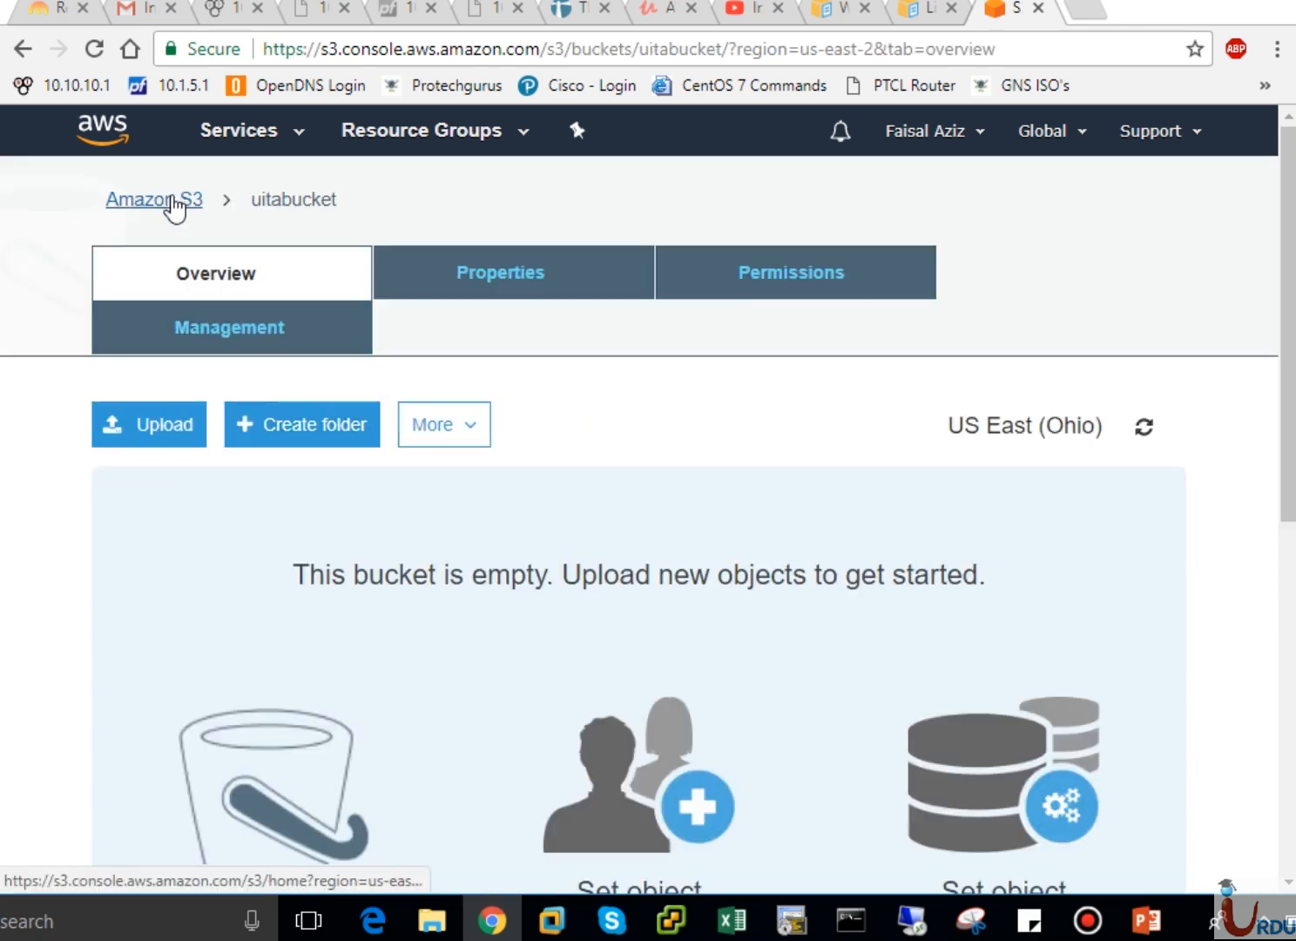
left_click(175, 207)
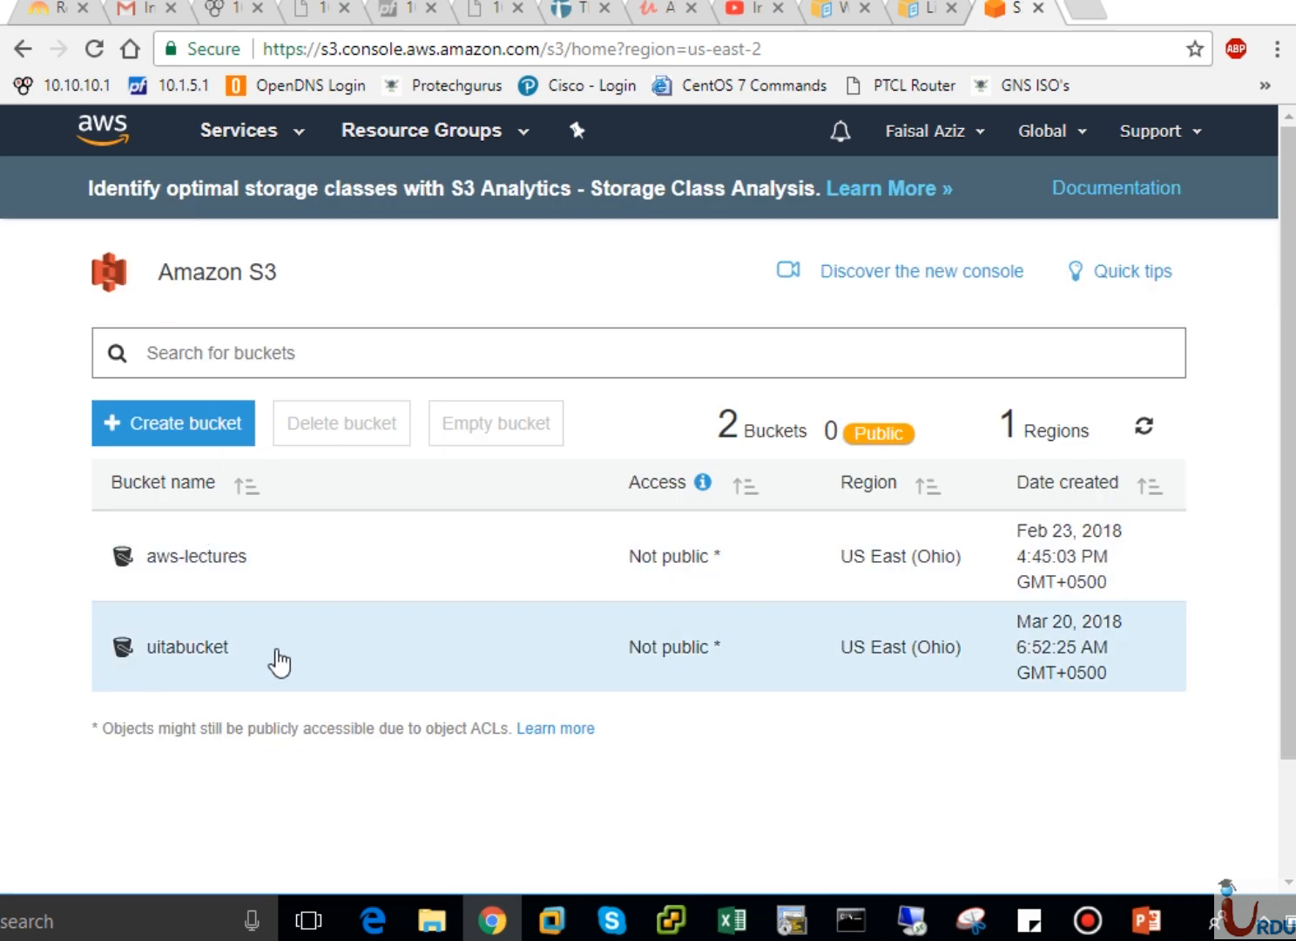
left_click(301, 656)
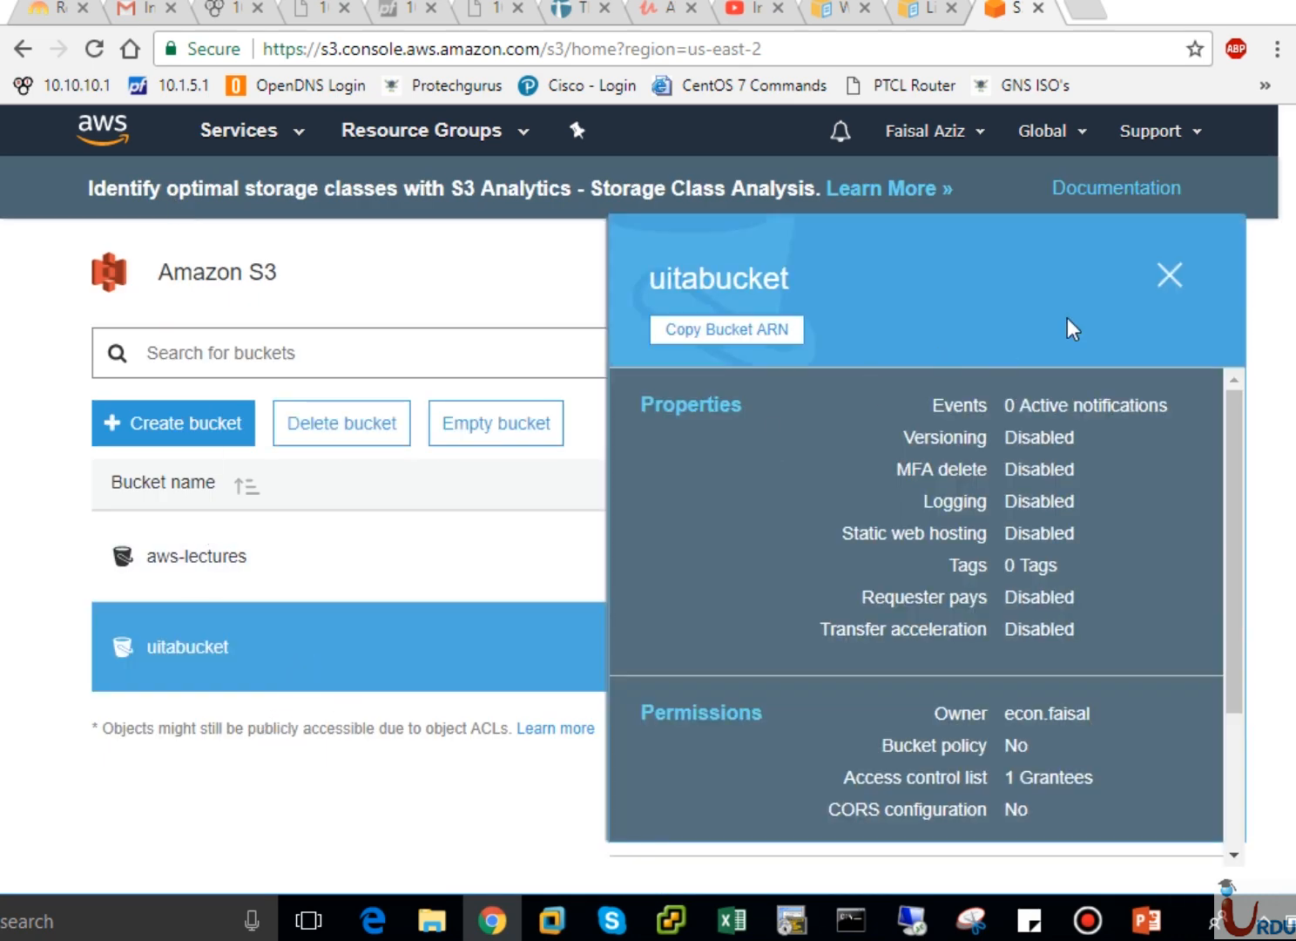
left_click(1172, 275)
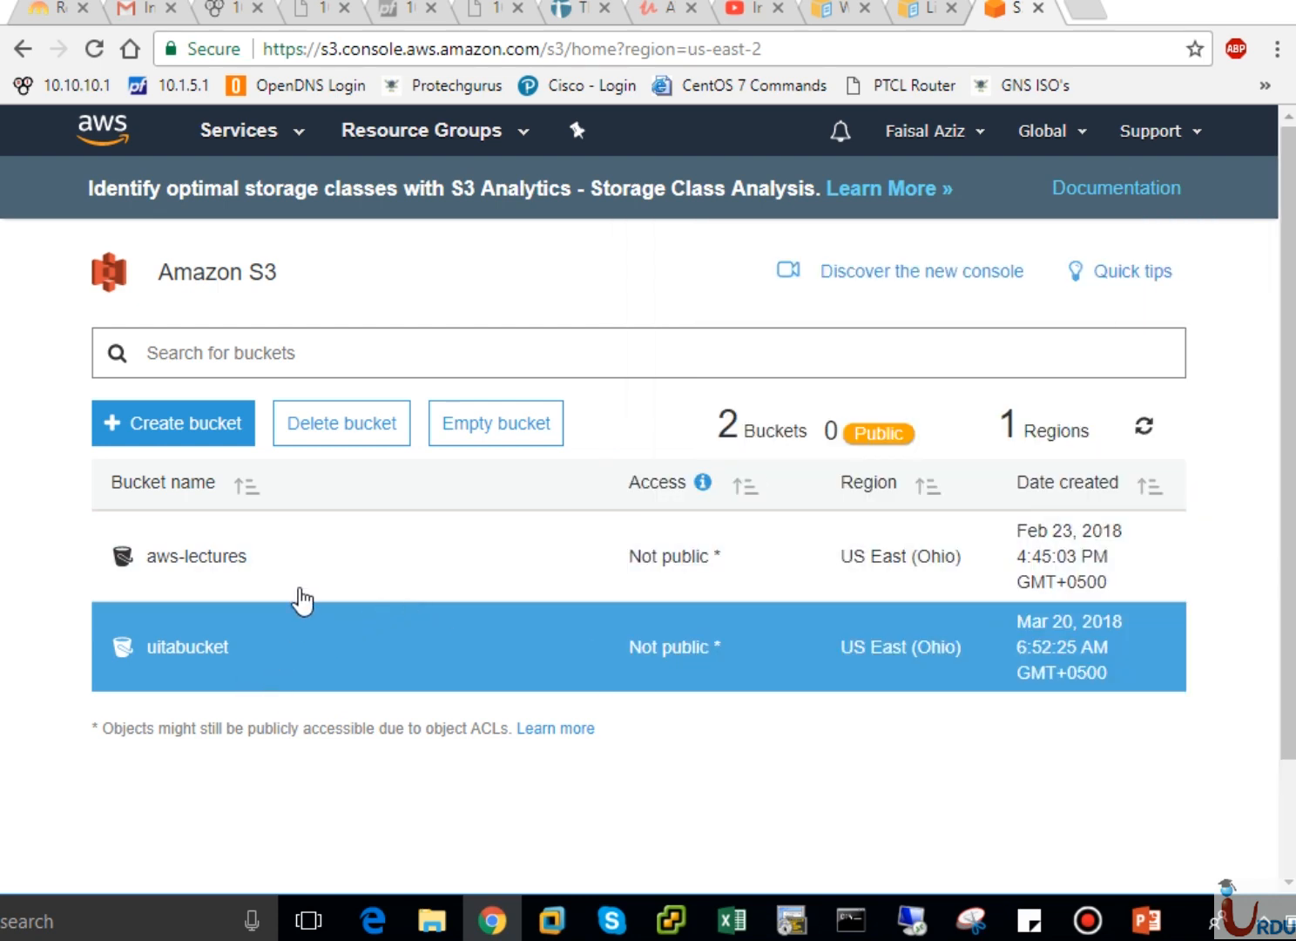
- Examine the properties, permissions and management settings in uitabucket's details summary and close it
left_click(300, 594)
left_click(303, 655)
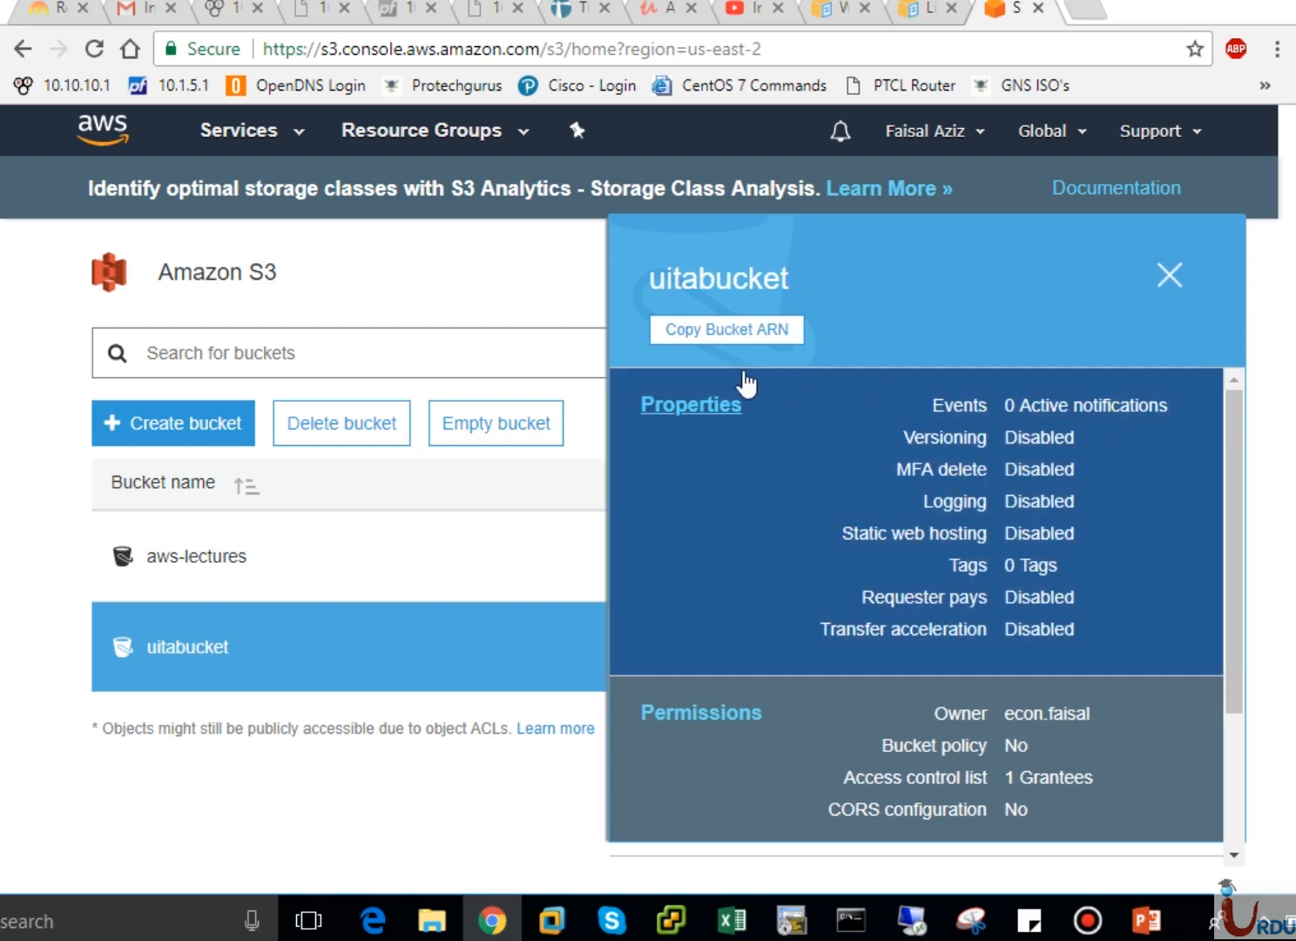
left_click(769, 340)
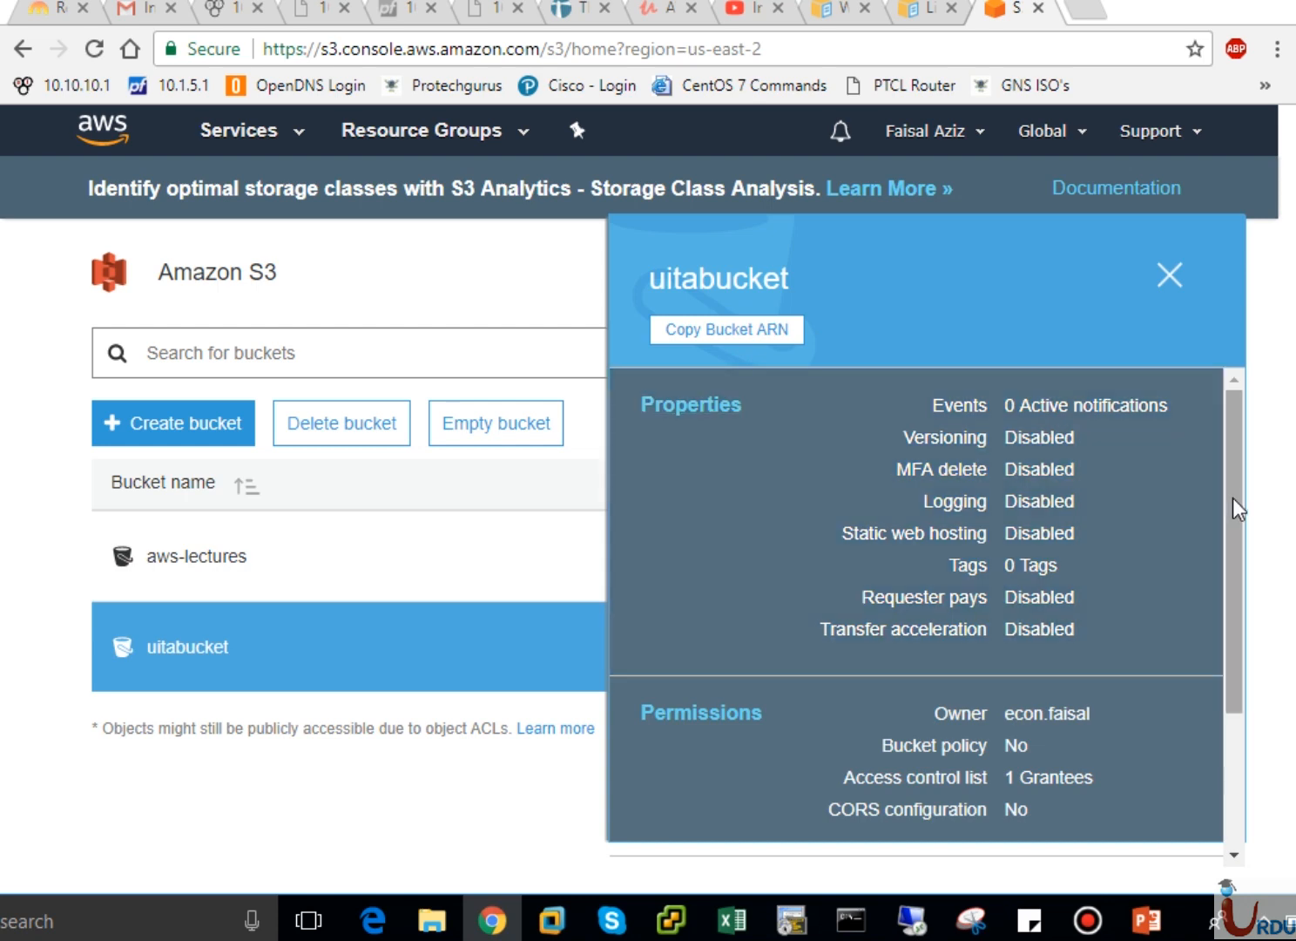
left_click_drag(1237, 510, 1240, 614)
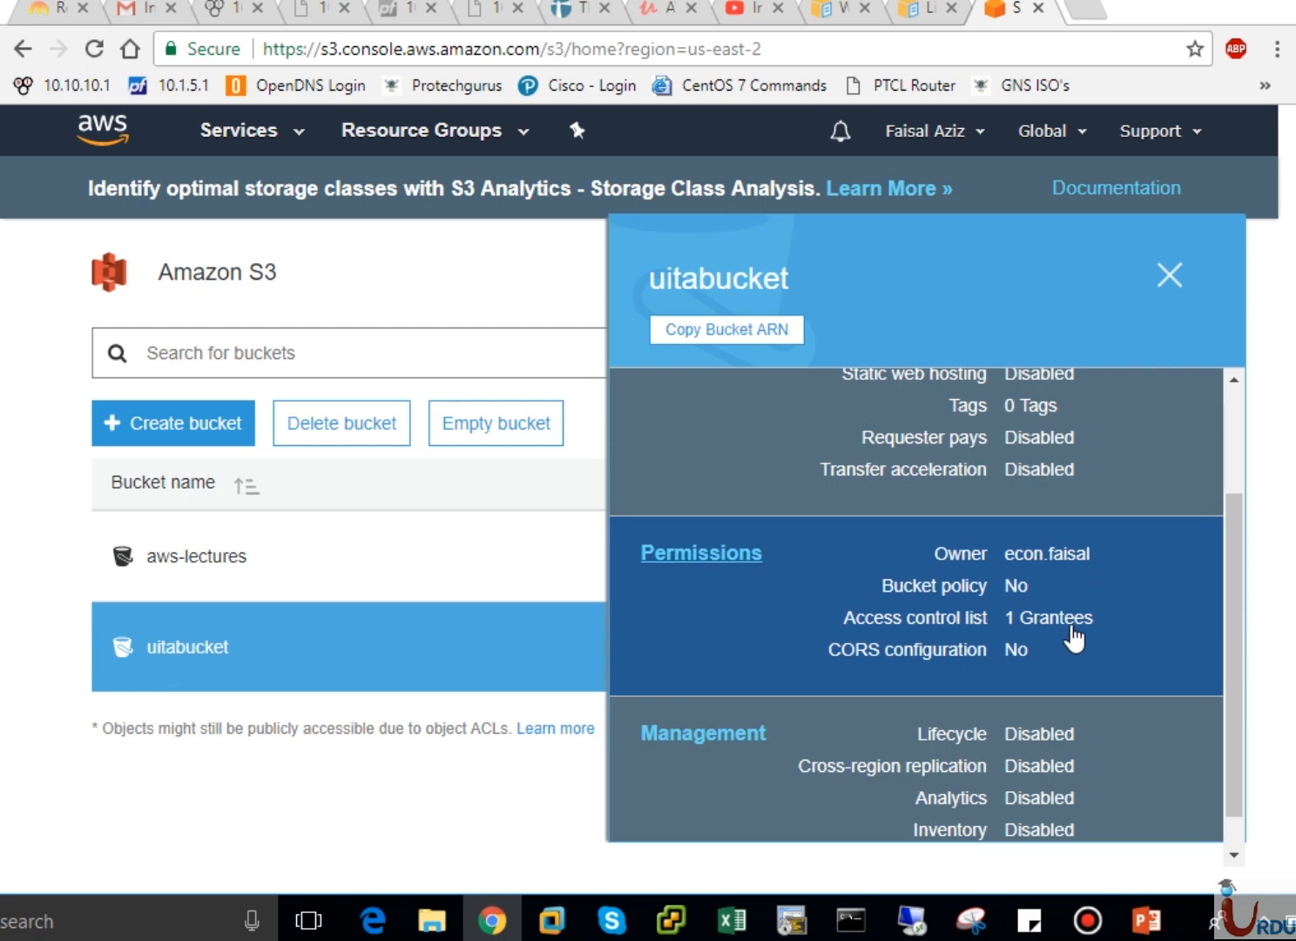
left_click_drag(1237, 692, 1235, 752)
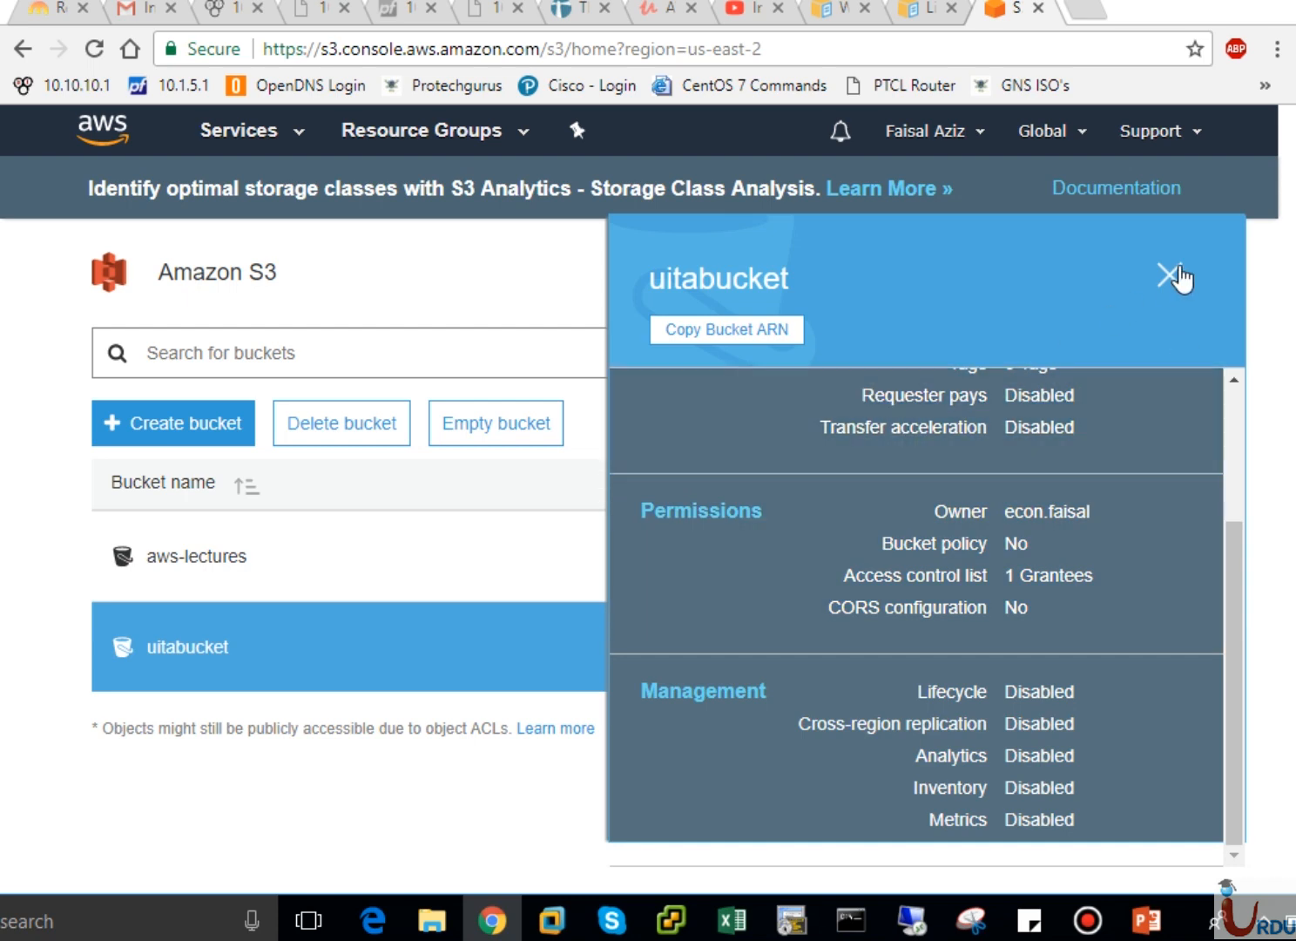
left_click(1170, 275)
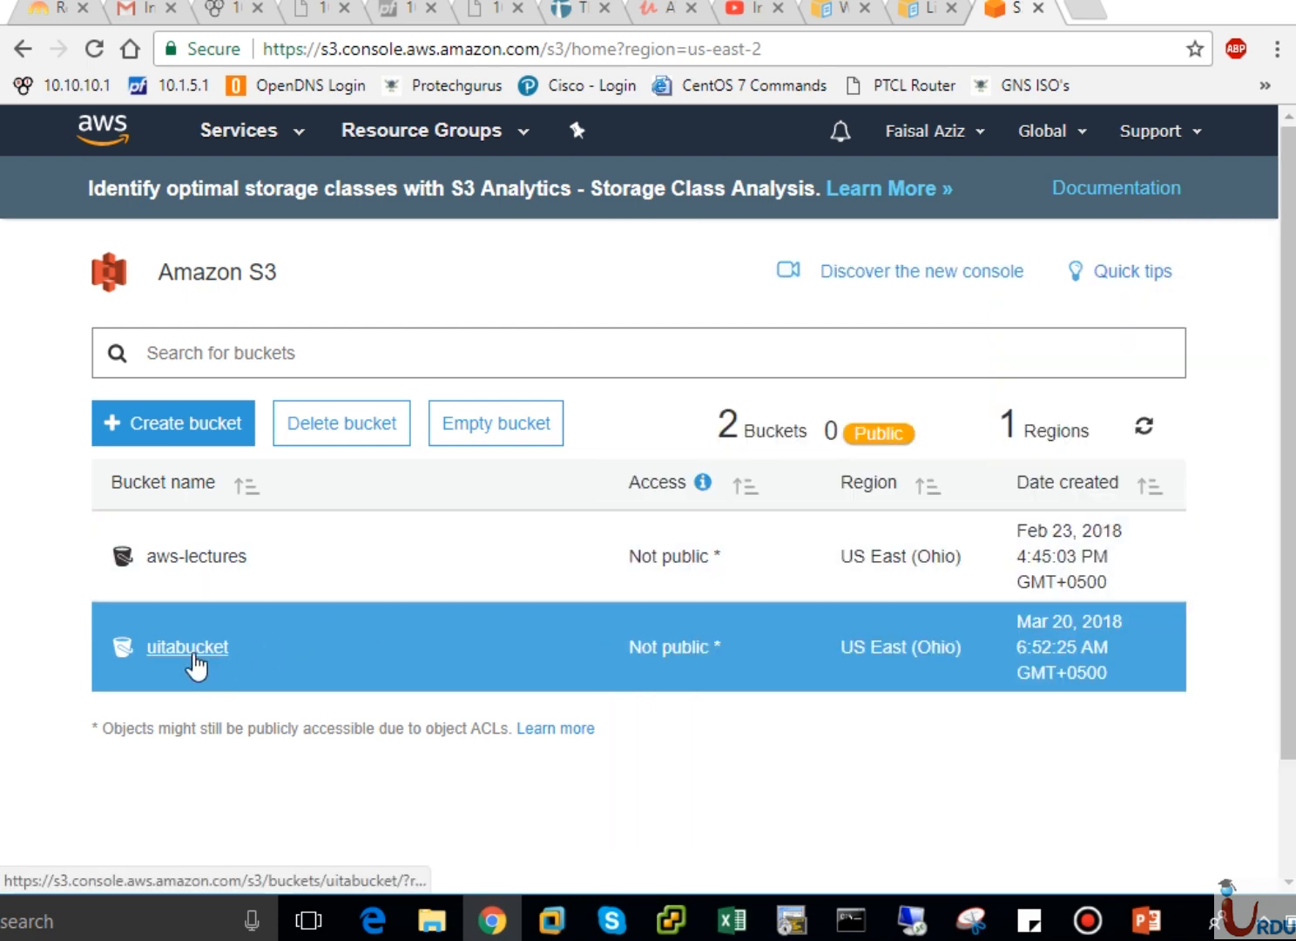
- Select uitabucket in the bucket list, request its deletion, and cancel at the confirmation
left_click(394, 655)
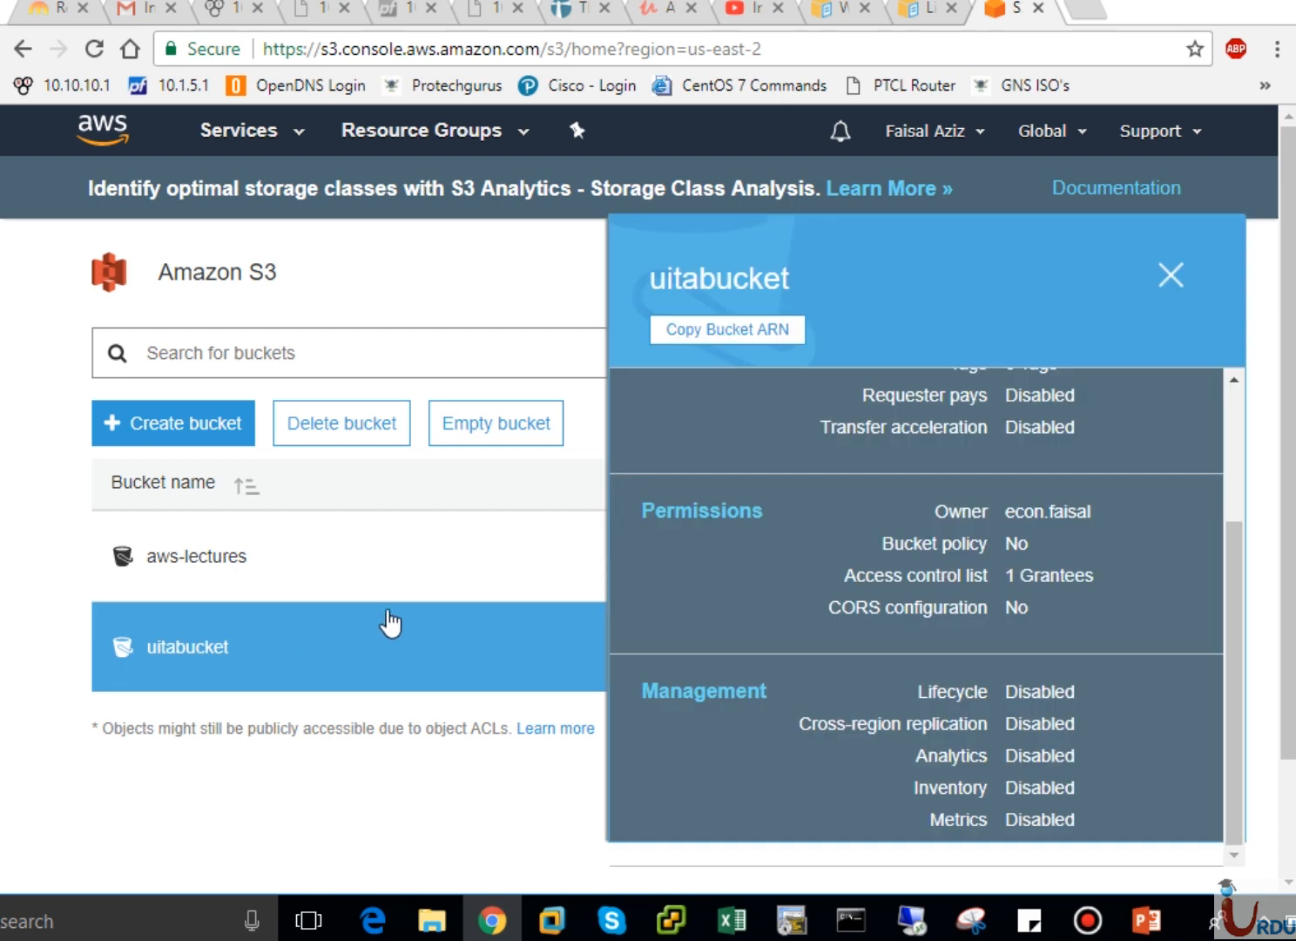
left_click(1171, 275)
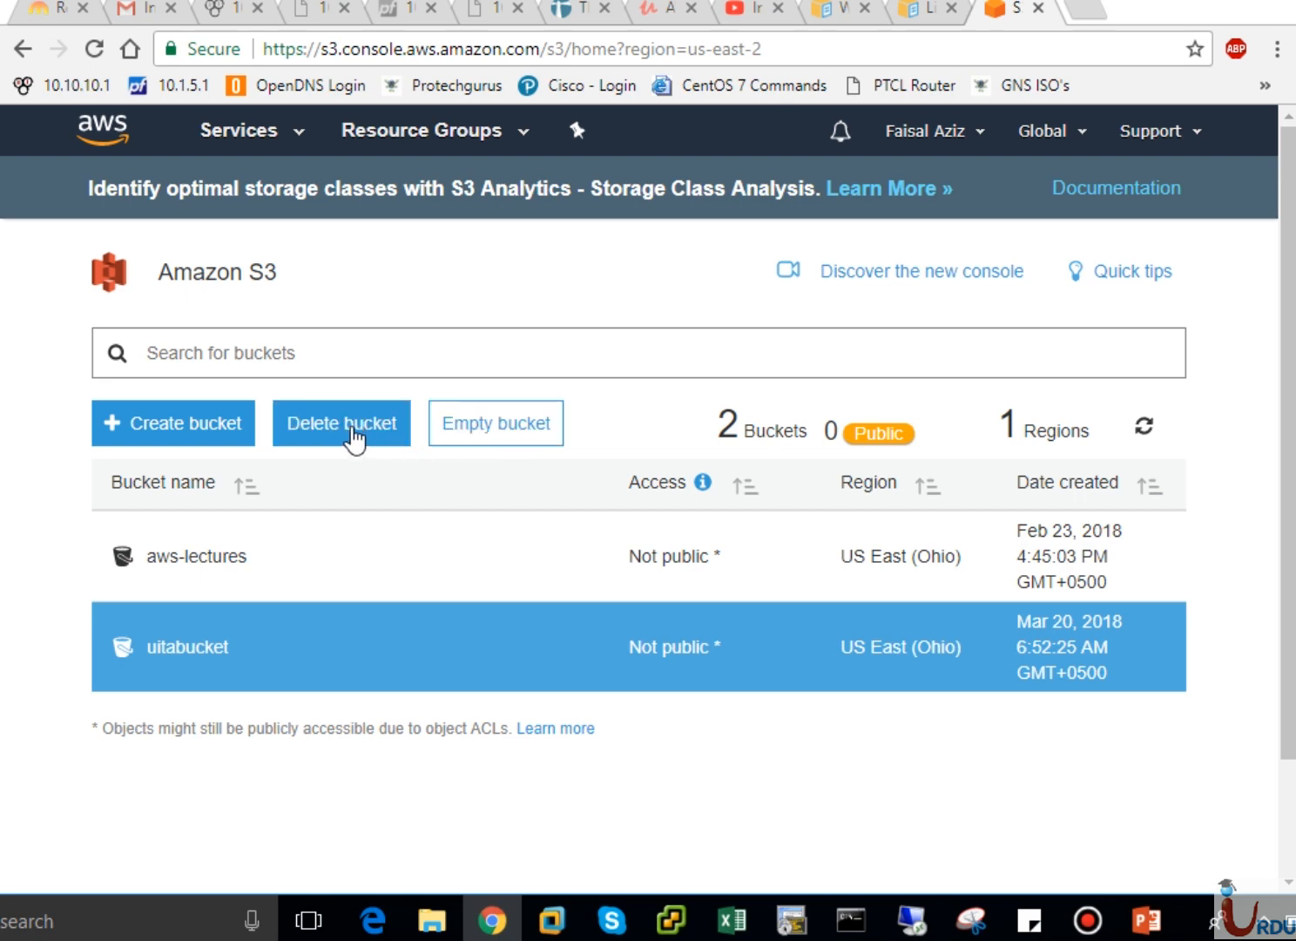
left_click(348, 424)
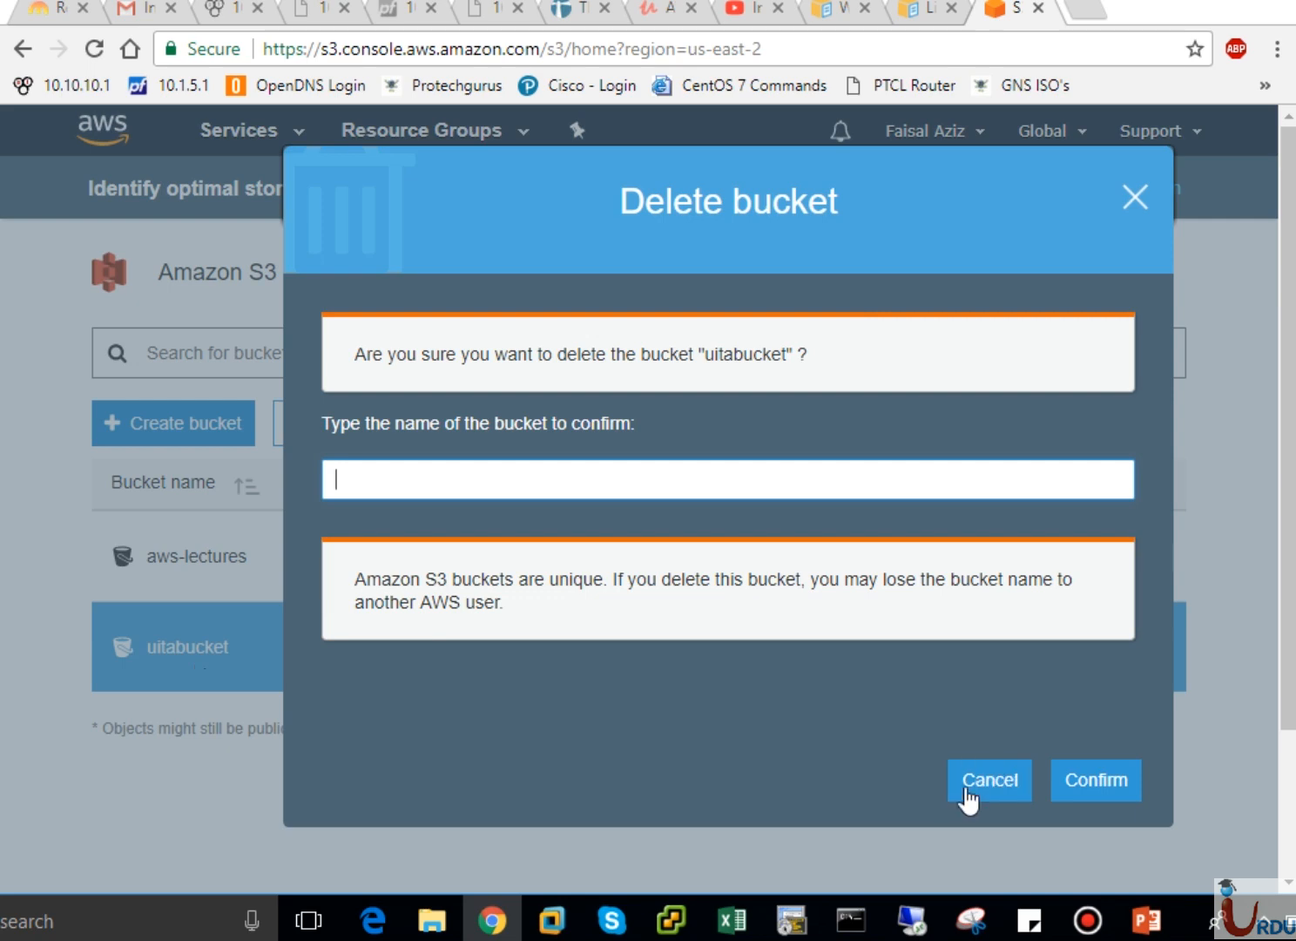
left_click(965, 788)
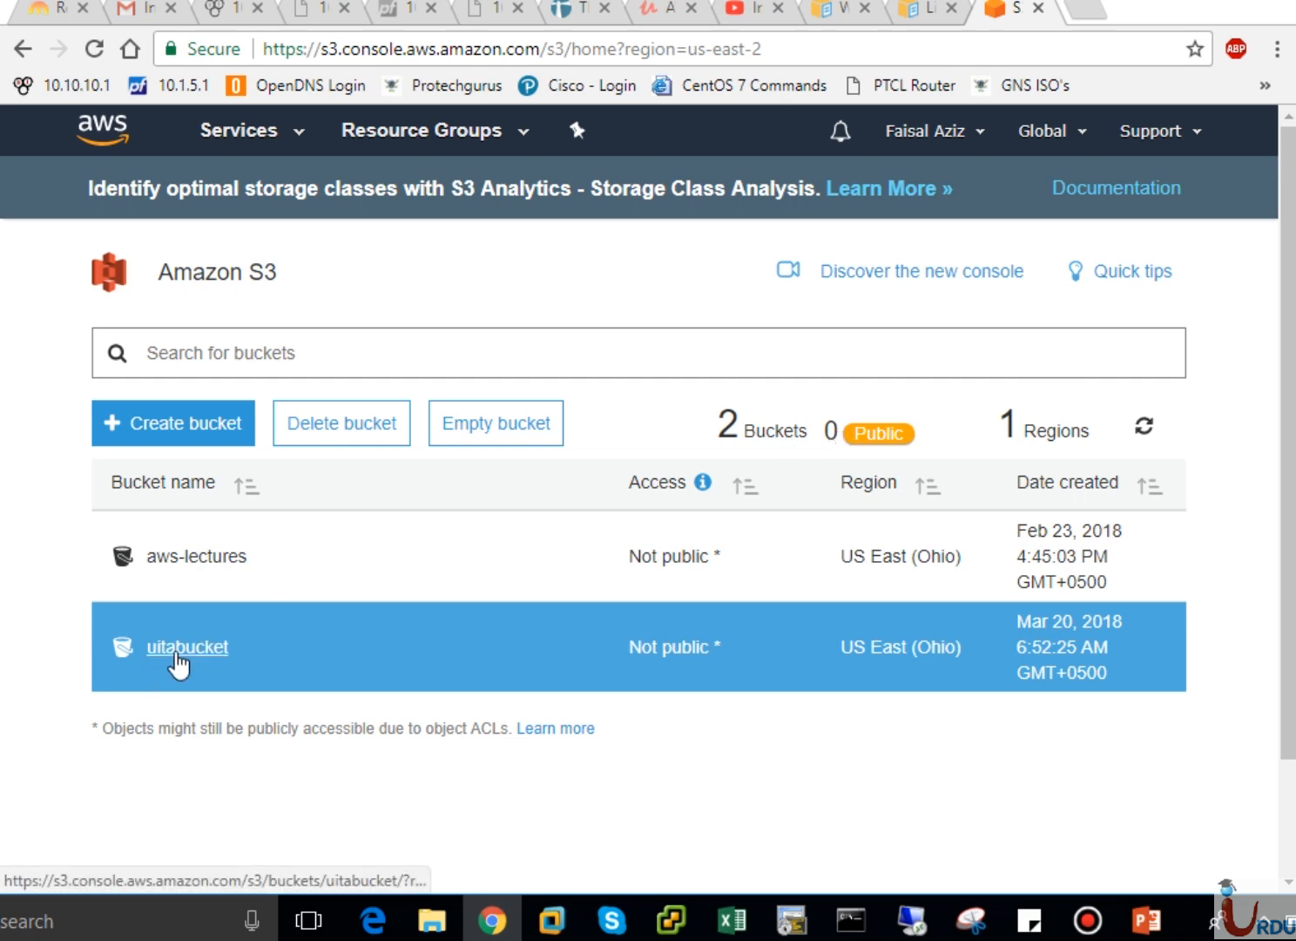
- Open uitabucket and look over its overview page, including the guidance on objects, properties and permissions
left_click(177, 653)
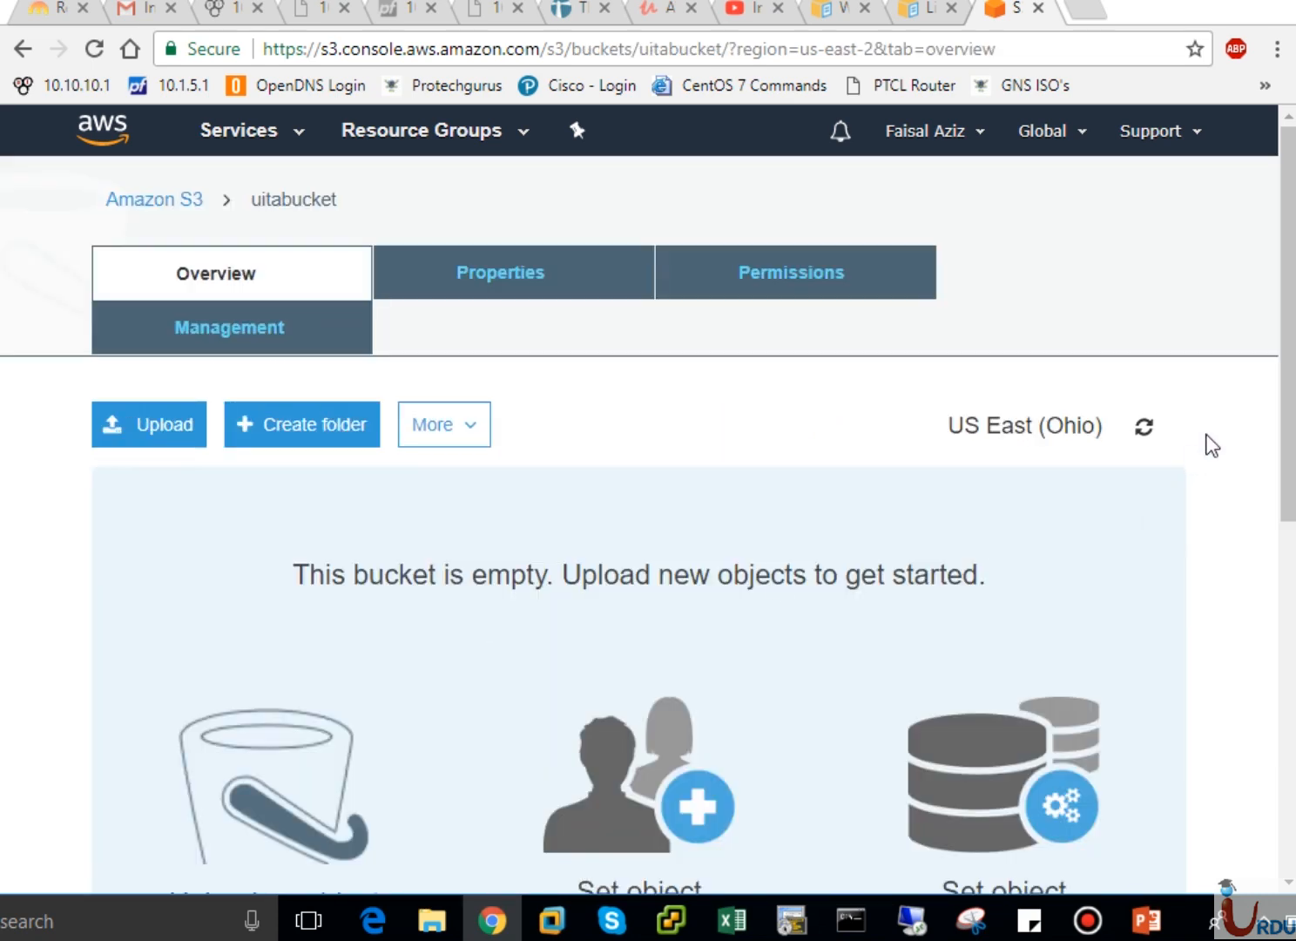
left_click_drag(1285, 367, 1291, 642)
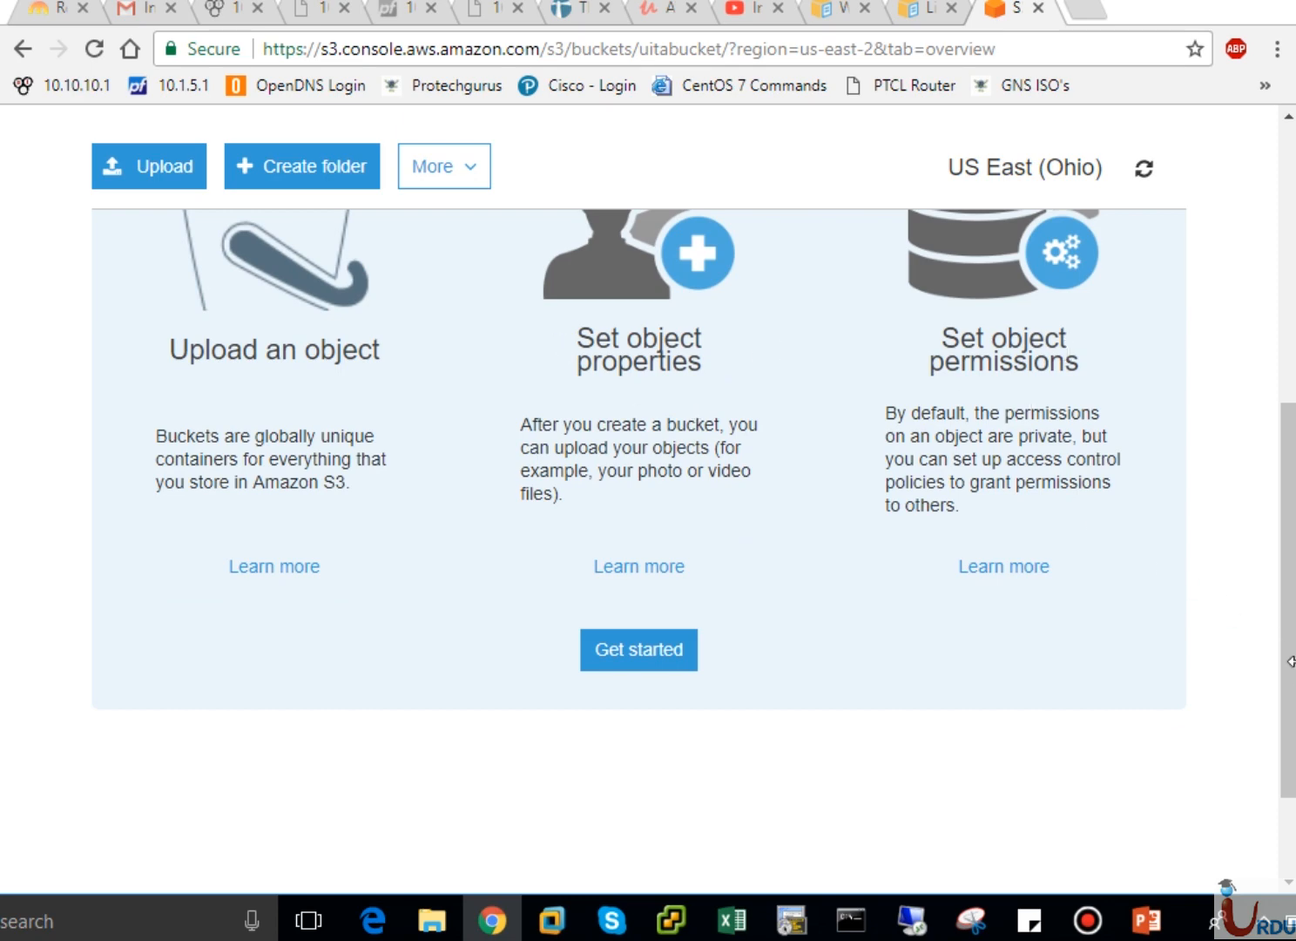
left_click_drag(1291, 662, 1277, 384)
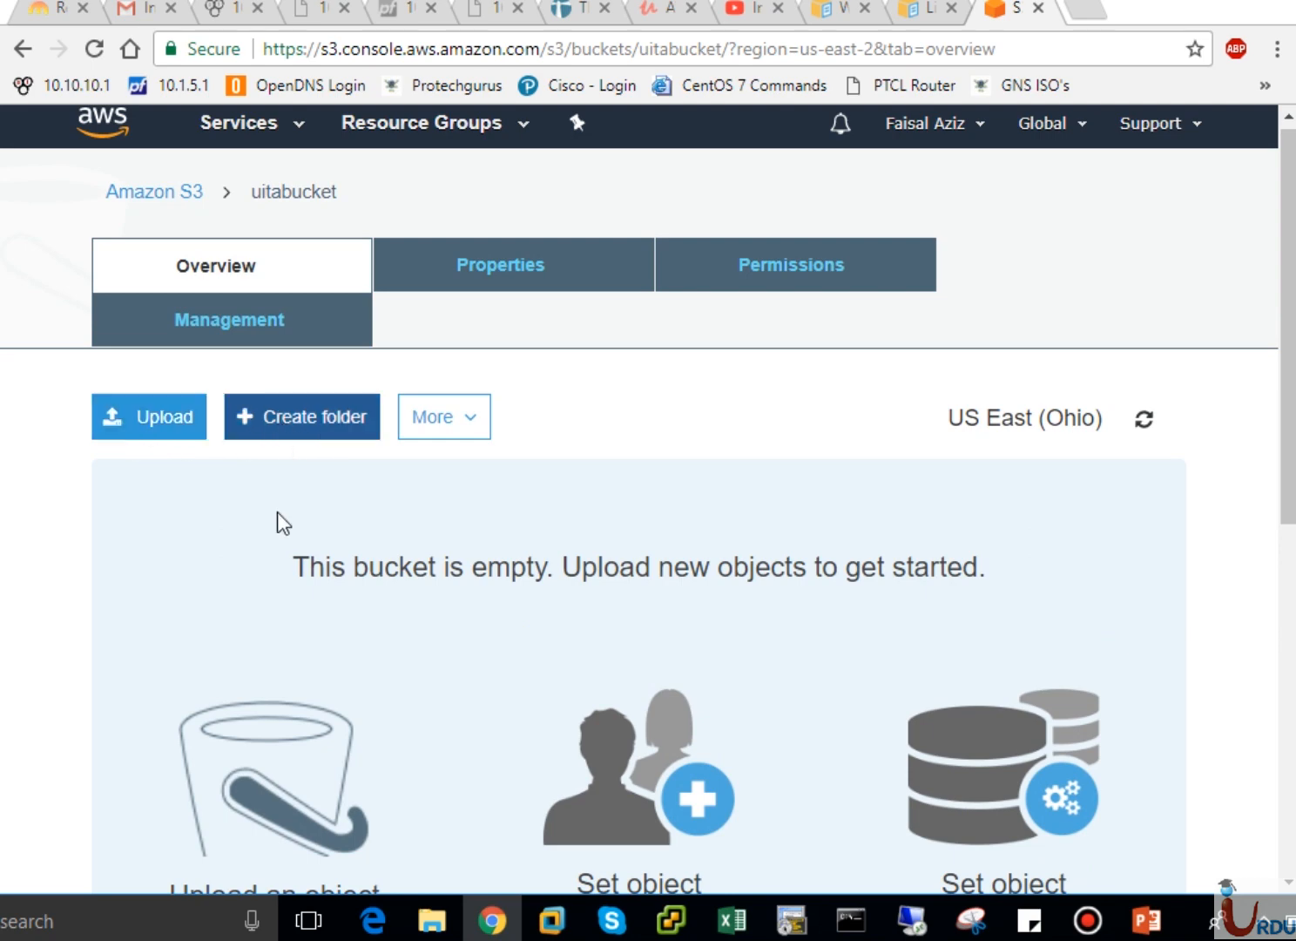
- Start an upload to uitabucket with the PowerPoint file "Lecture 1 - Introduction to Certification" and continue to its permissions
left_click(125, 431)
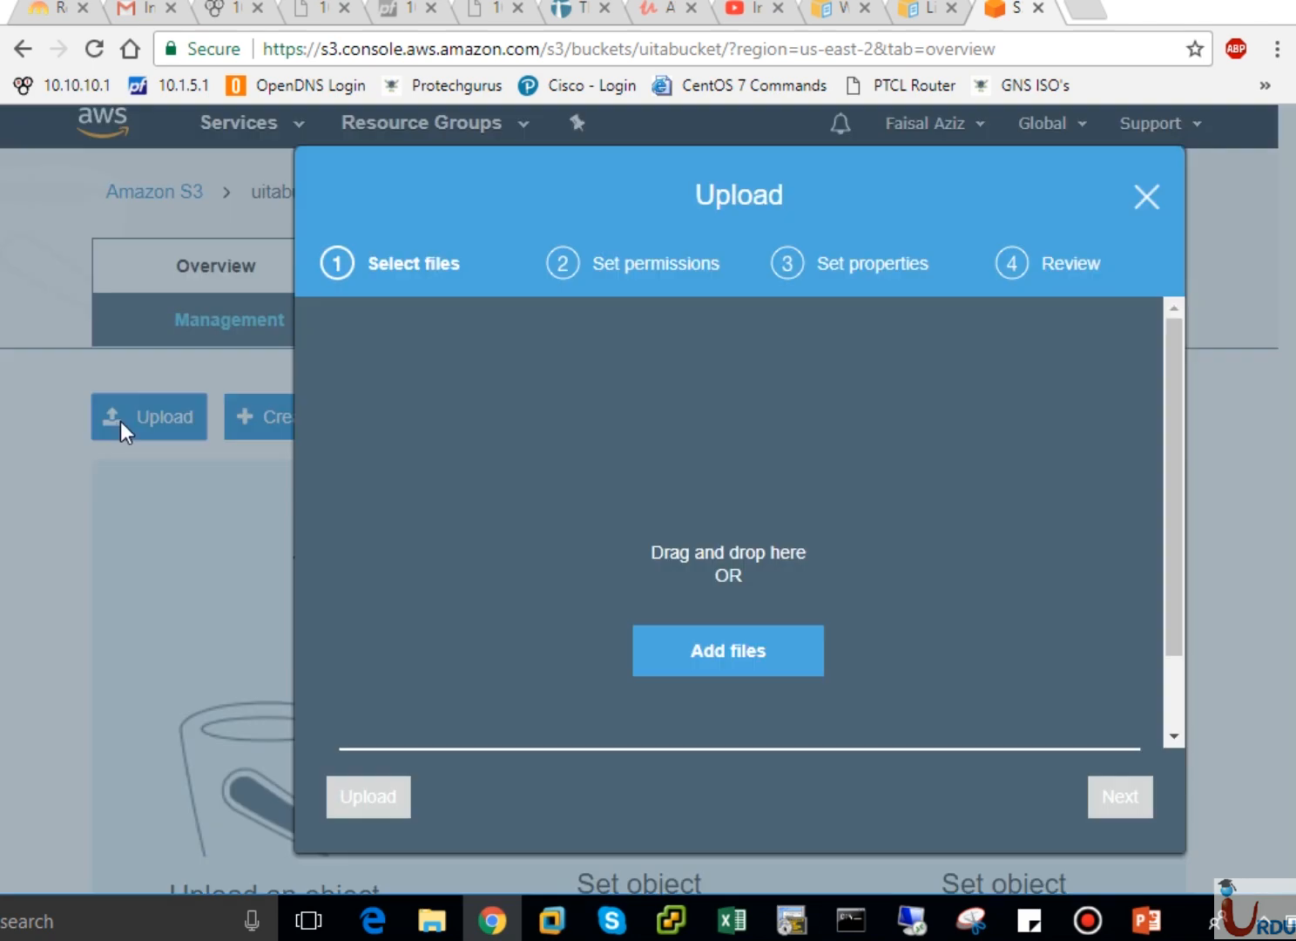
left_click(686, 640)
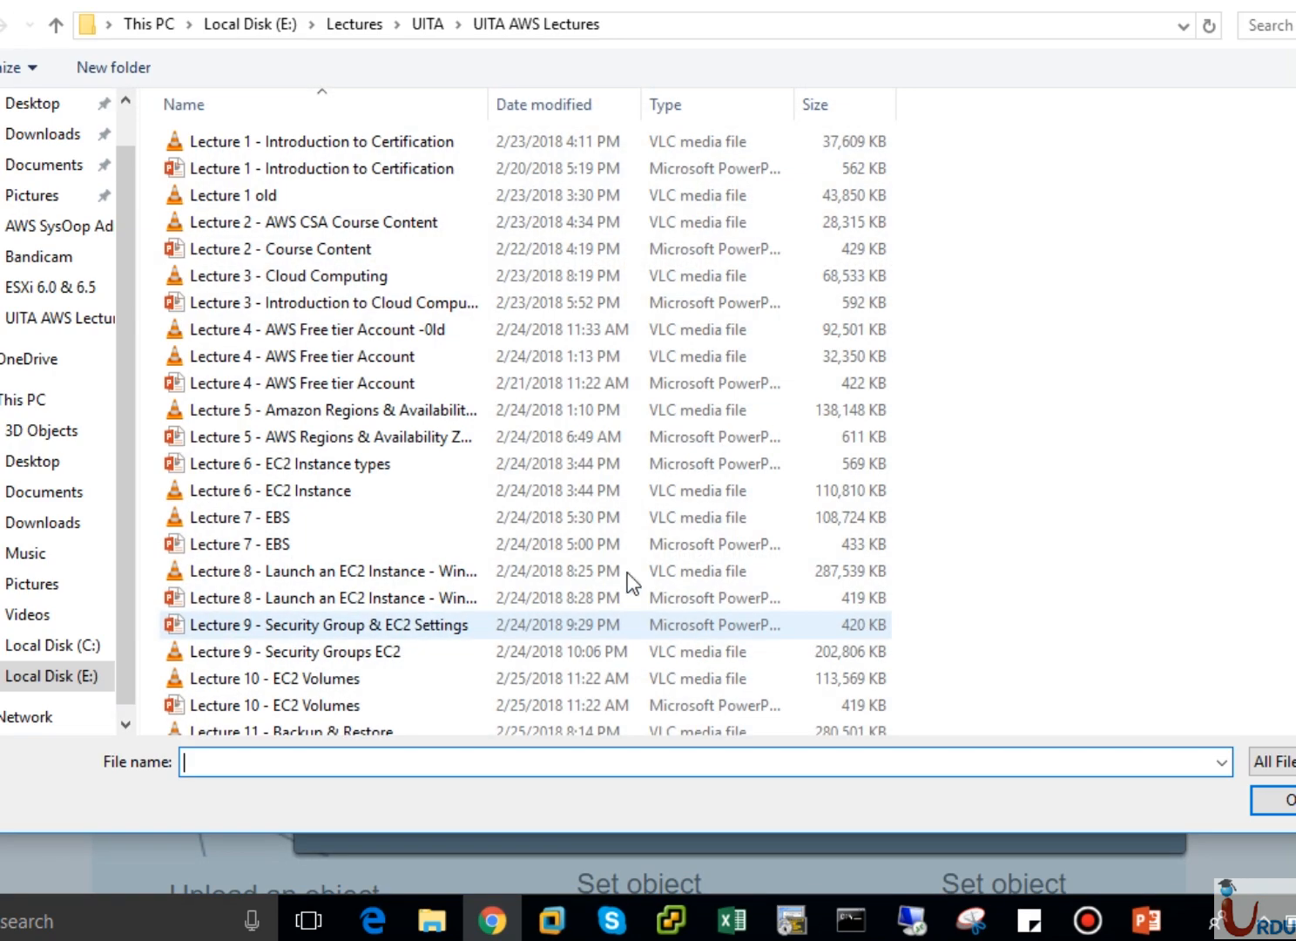
left_click(298, 171)
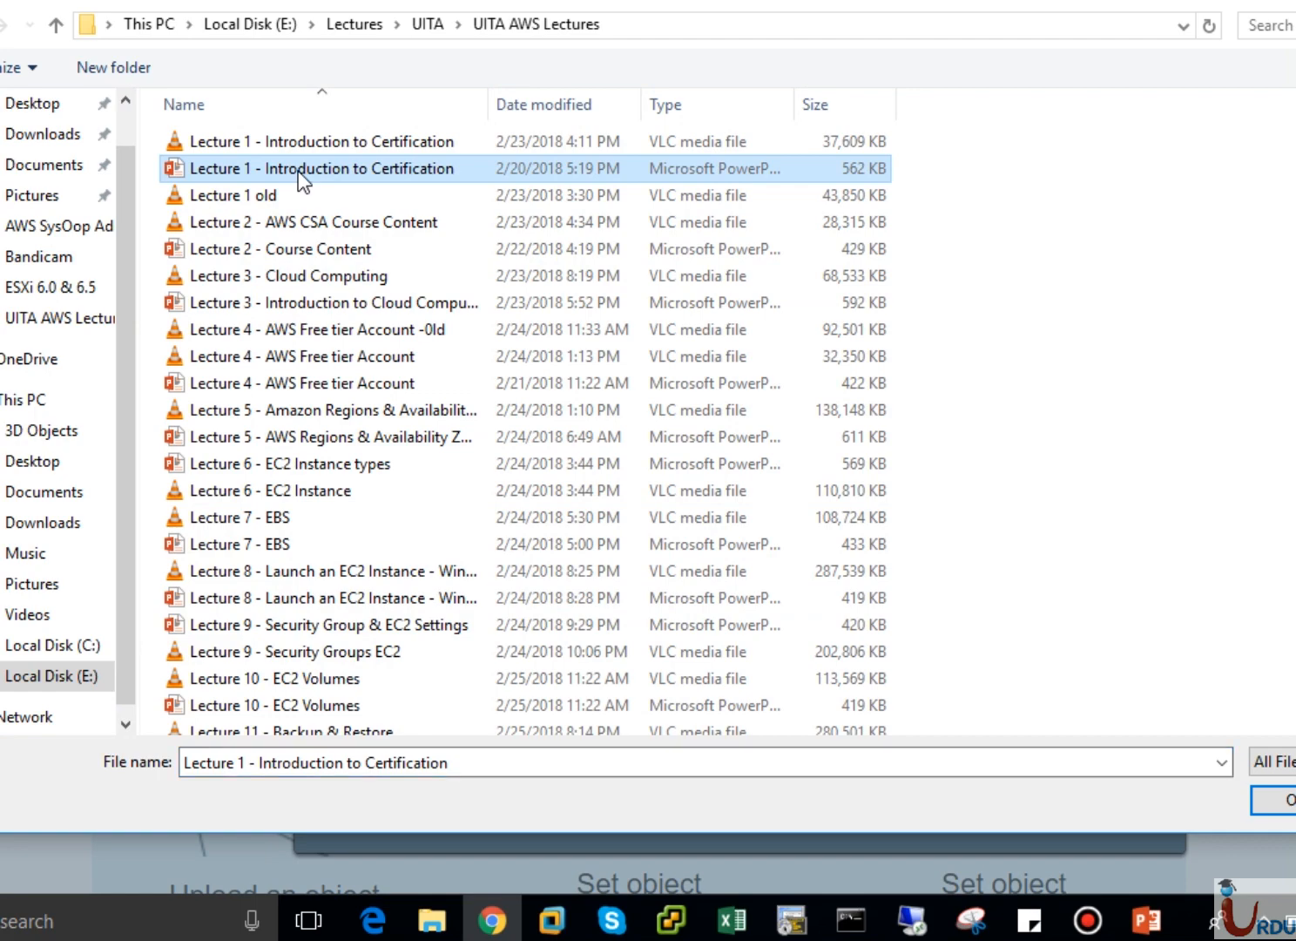
left_click(1258, 801)
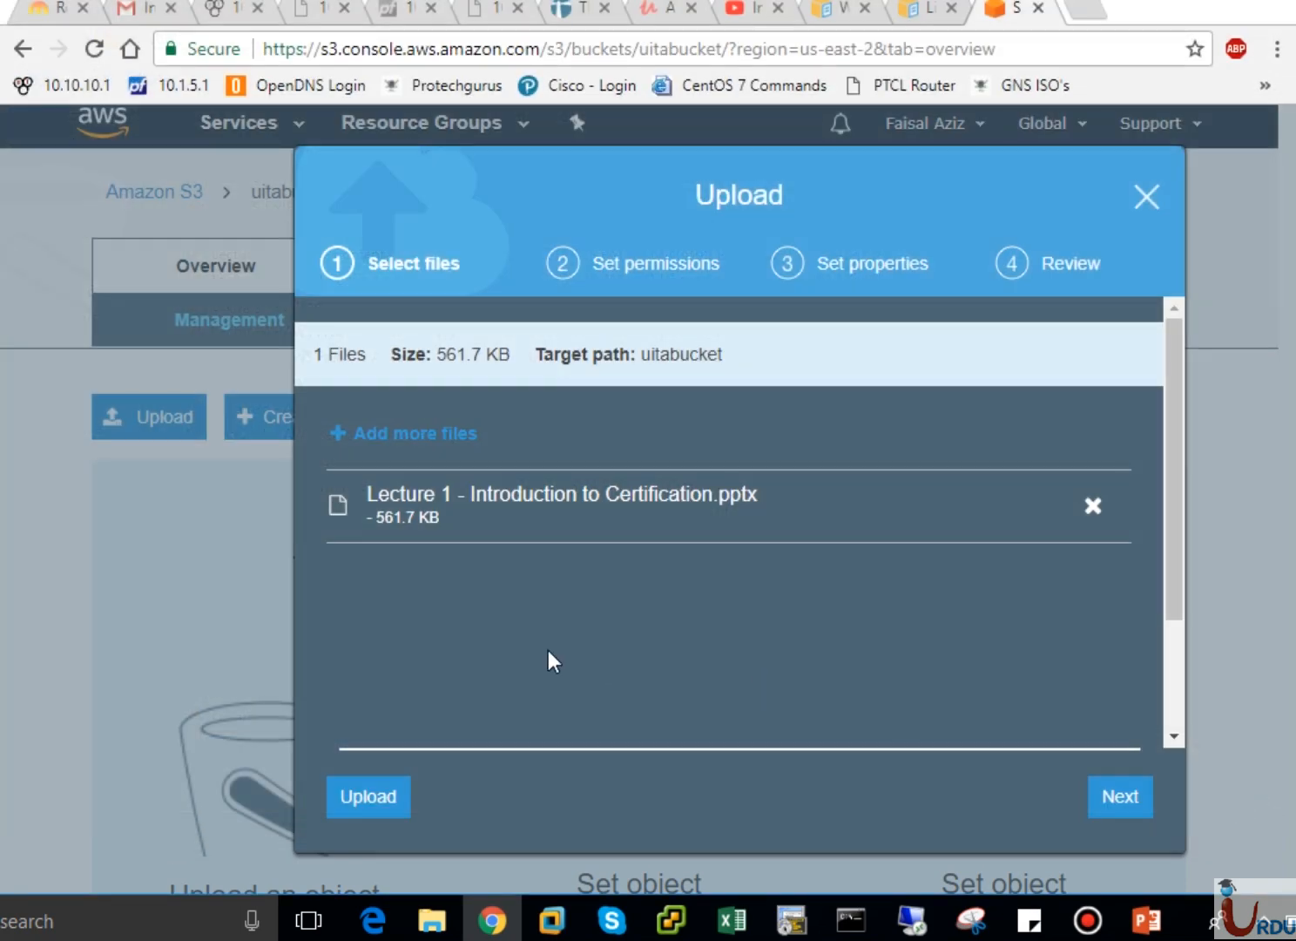
left_click(1119, 796)
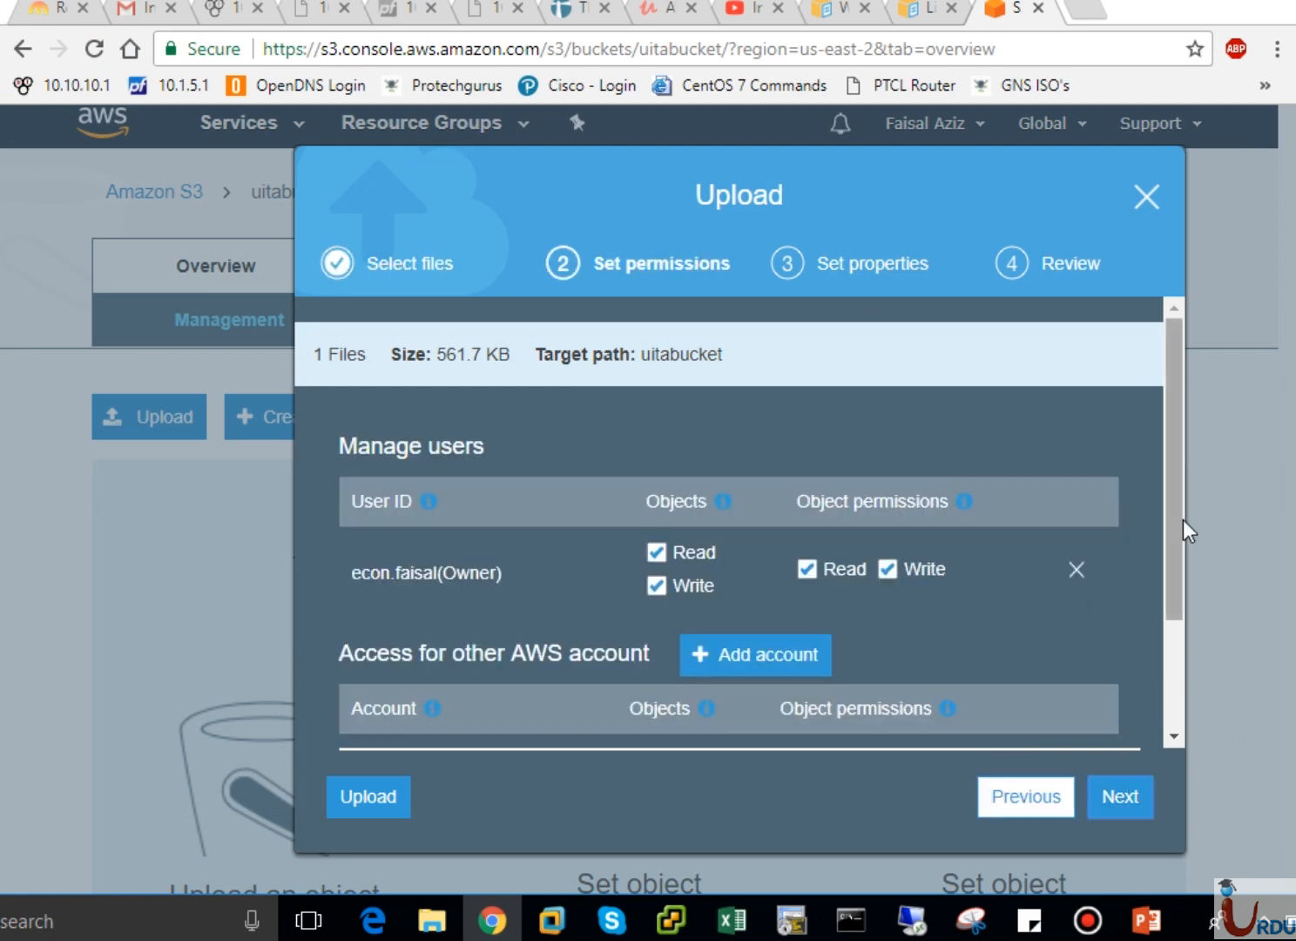
- Review the upload's user and public permissions, keep "Do not grant public read access to this object(s)", and continue to the properties
mouse_move(1182, 521)
left_mouse_down()
mouse_move(1178, 557)
mouse_move(1179, 501)
left_mouse_up()
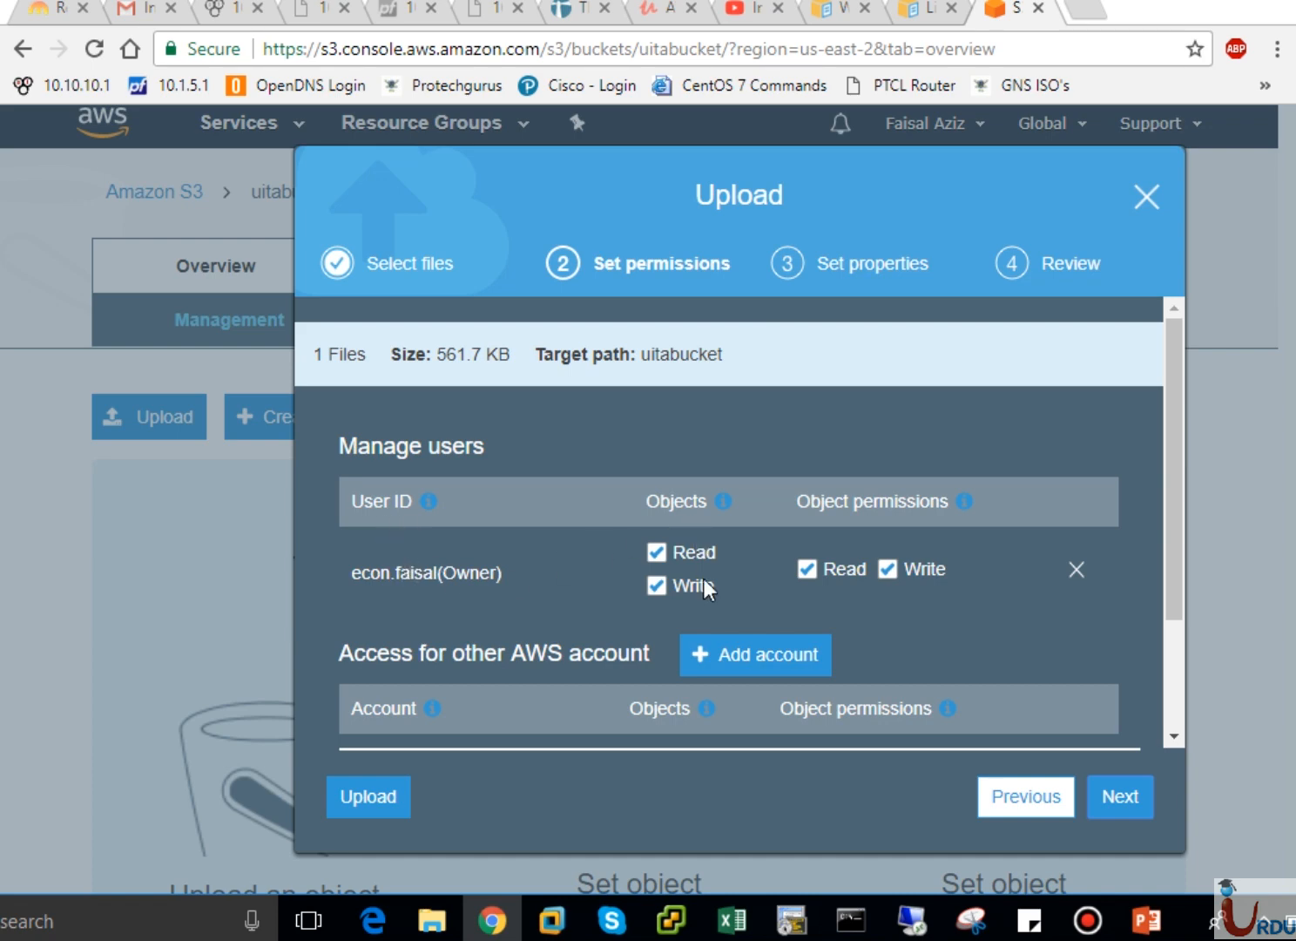
left_click_drag(1172, 542, 1172, 636)
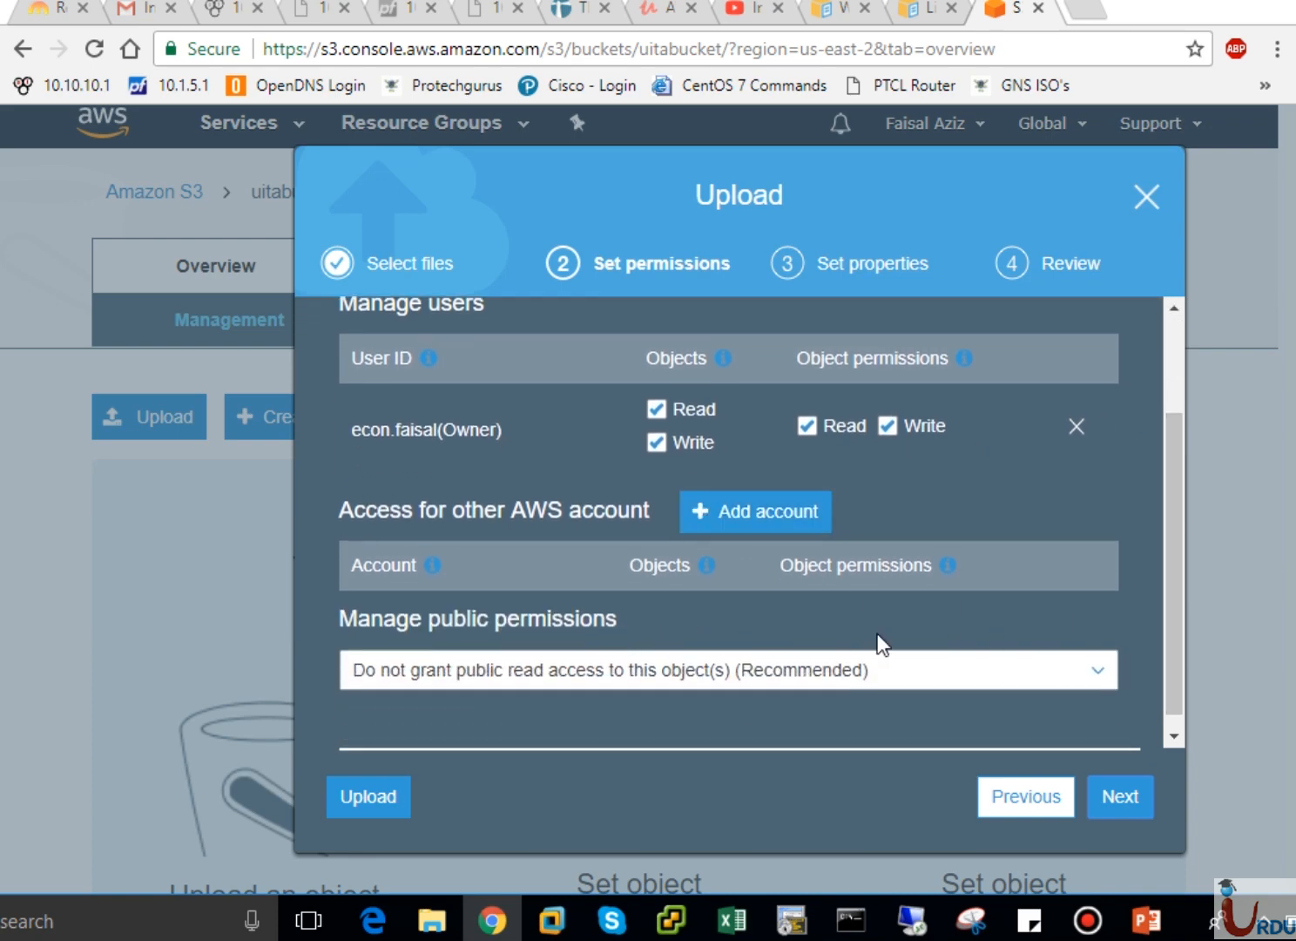
left_click(1172, 731)
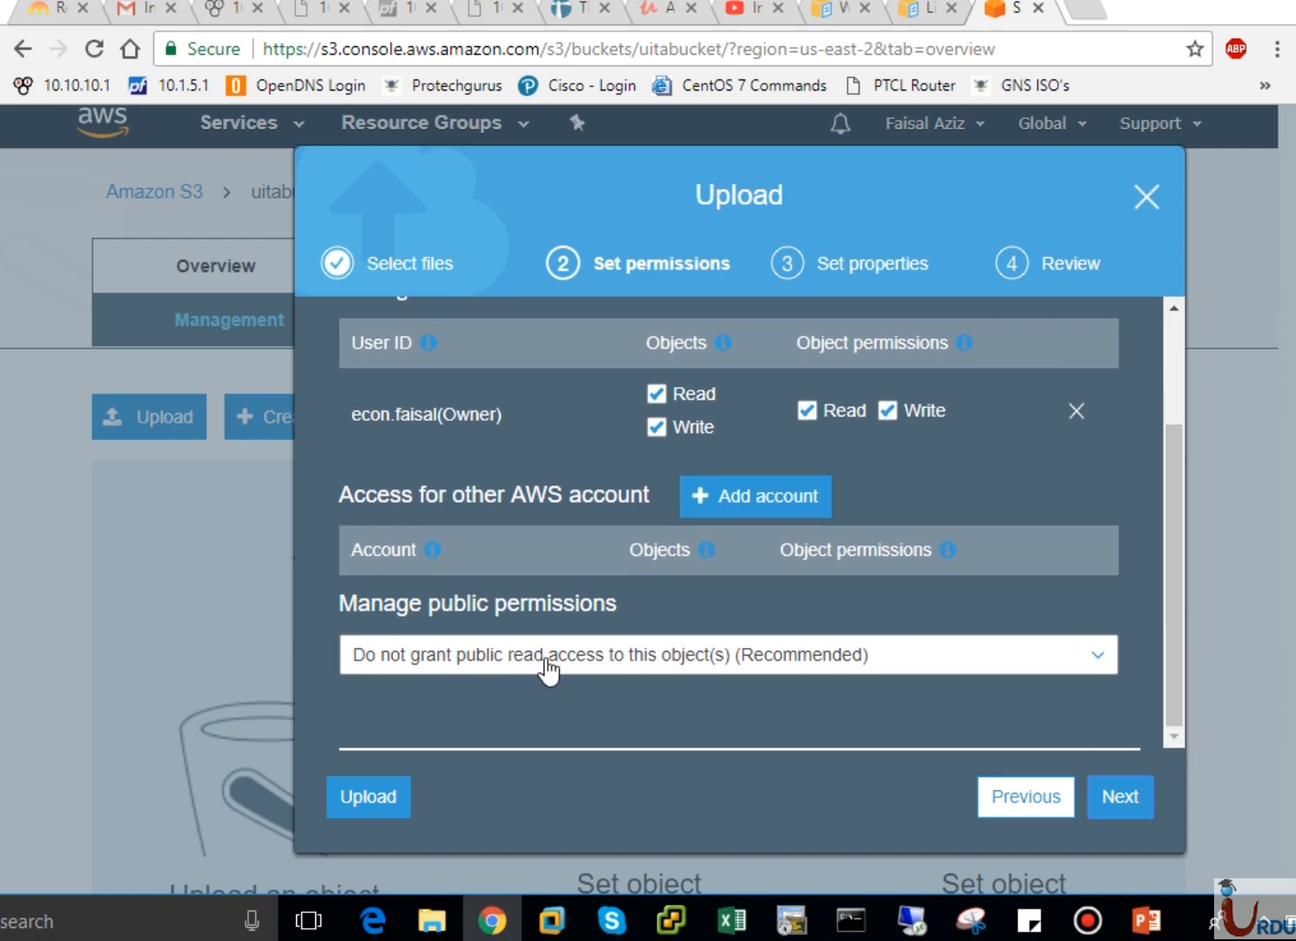
left_click(659, 668)
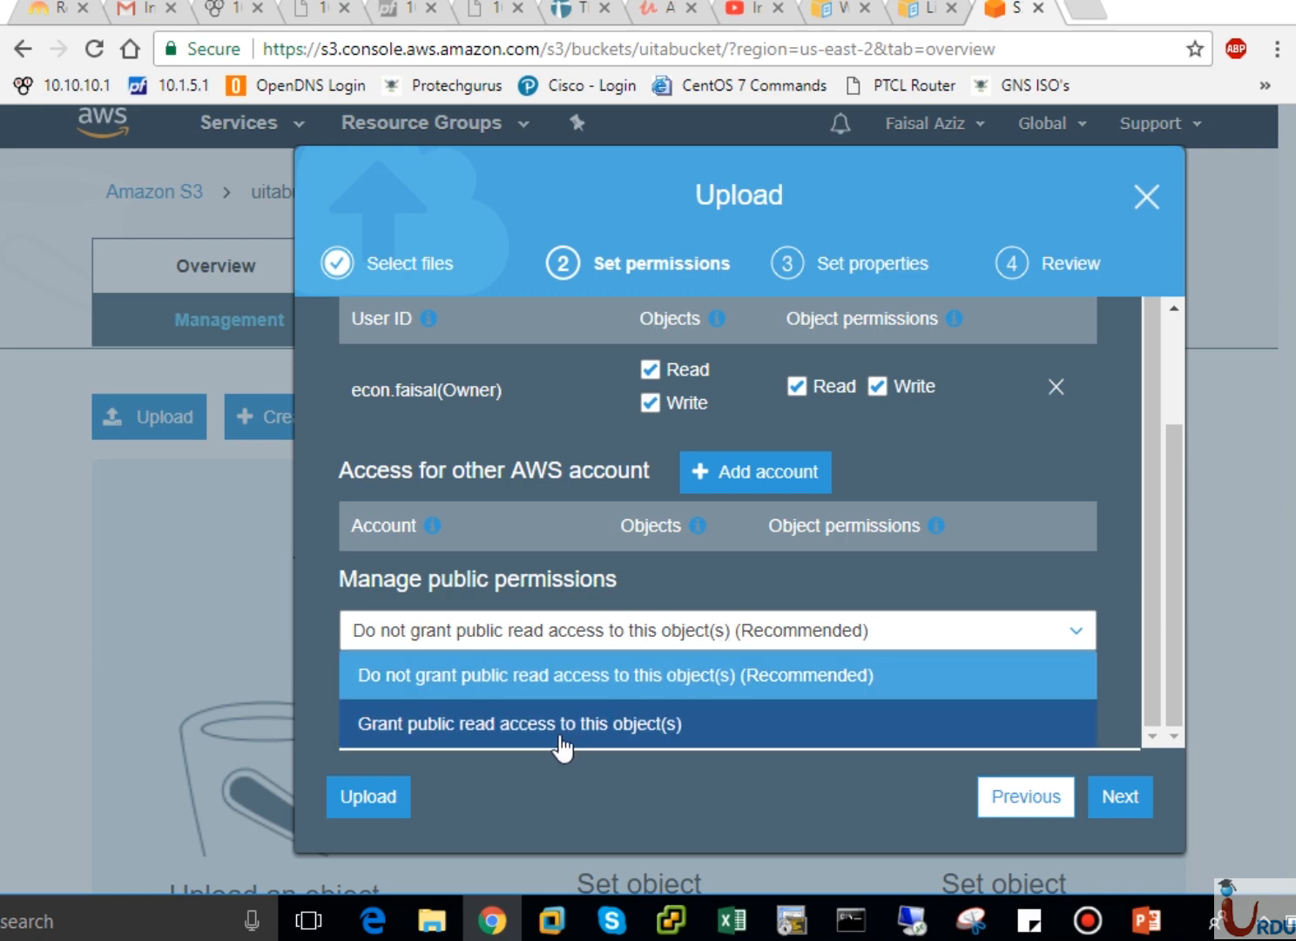
left_click(588, 796)
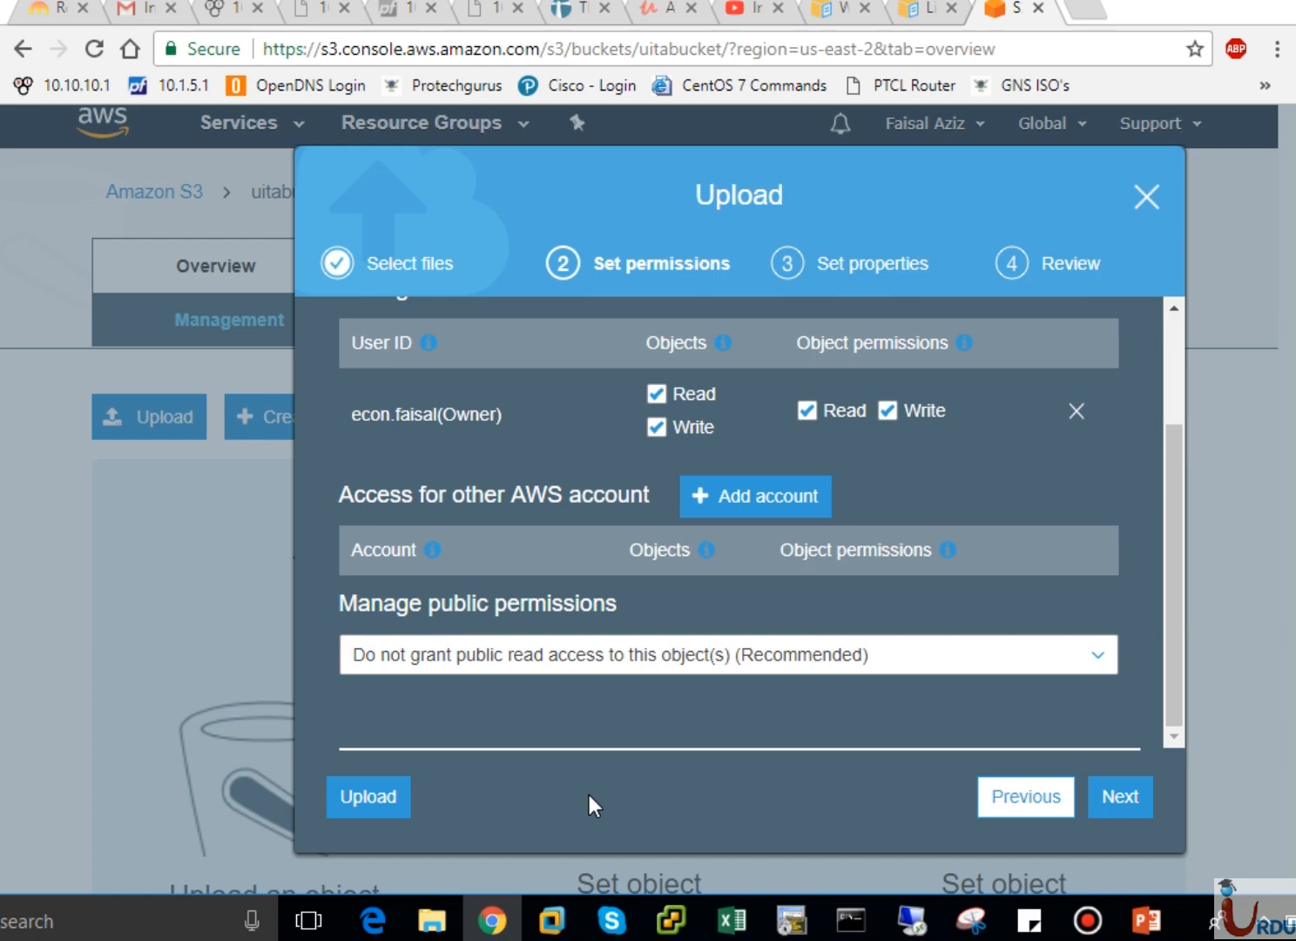
left_click(1111, 804)
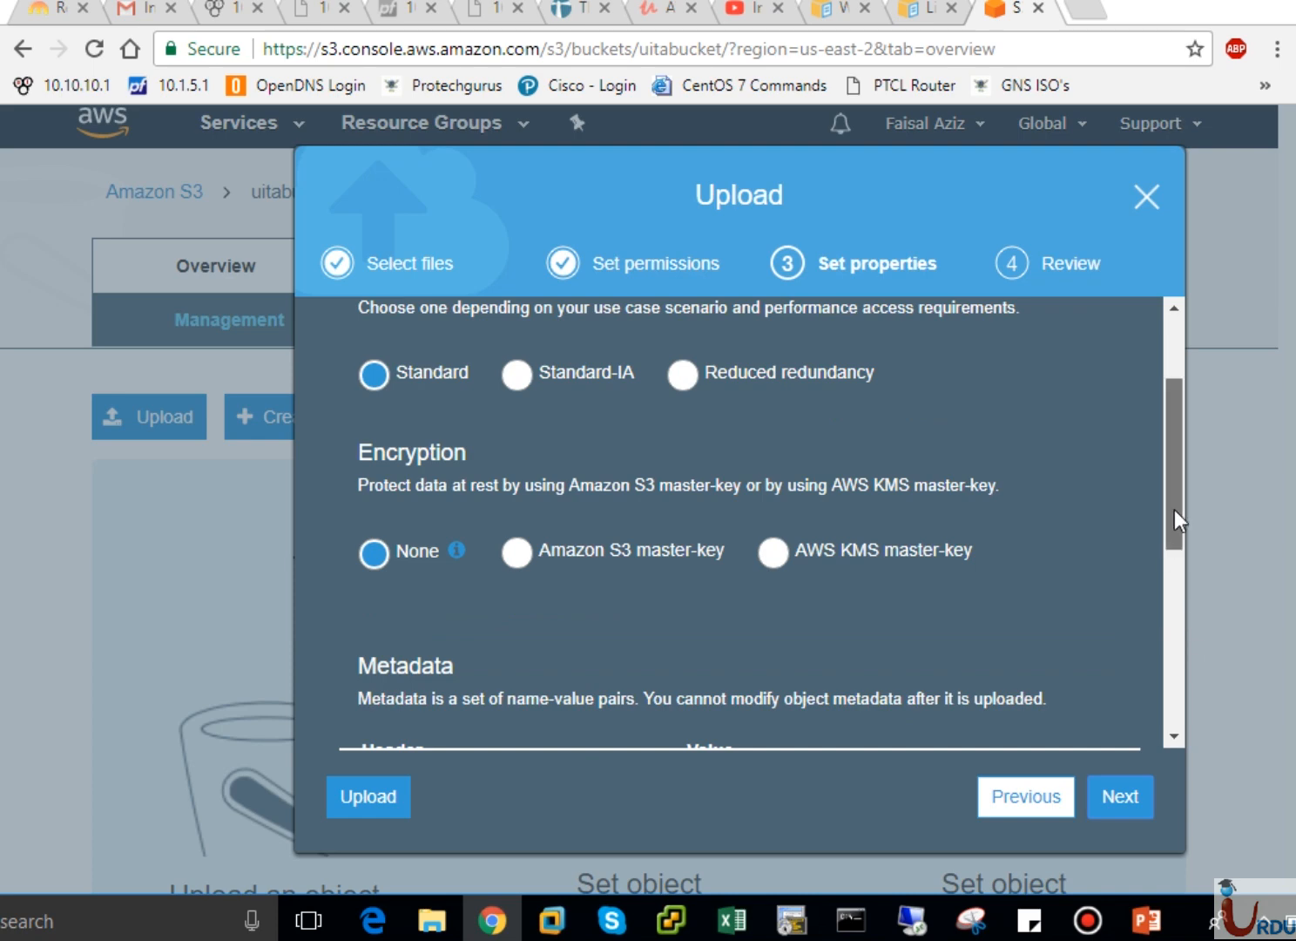
- Examine the upload's storage class and encryption options, leaving them at Standard and None
left_click_drag(1174, 509, 1176, 400)
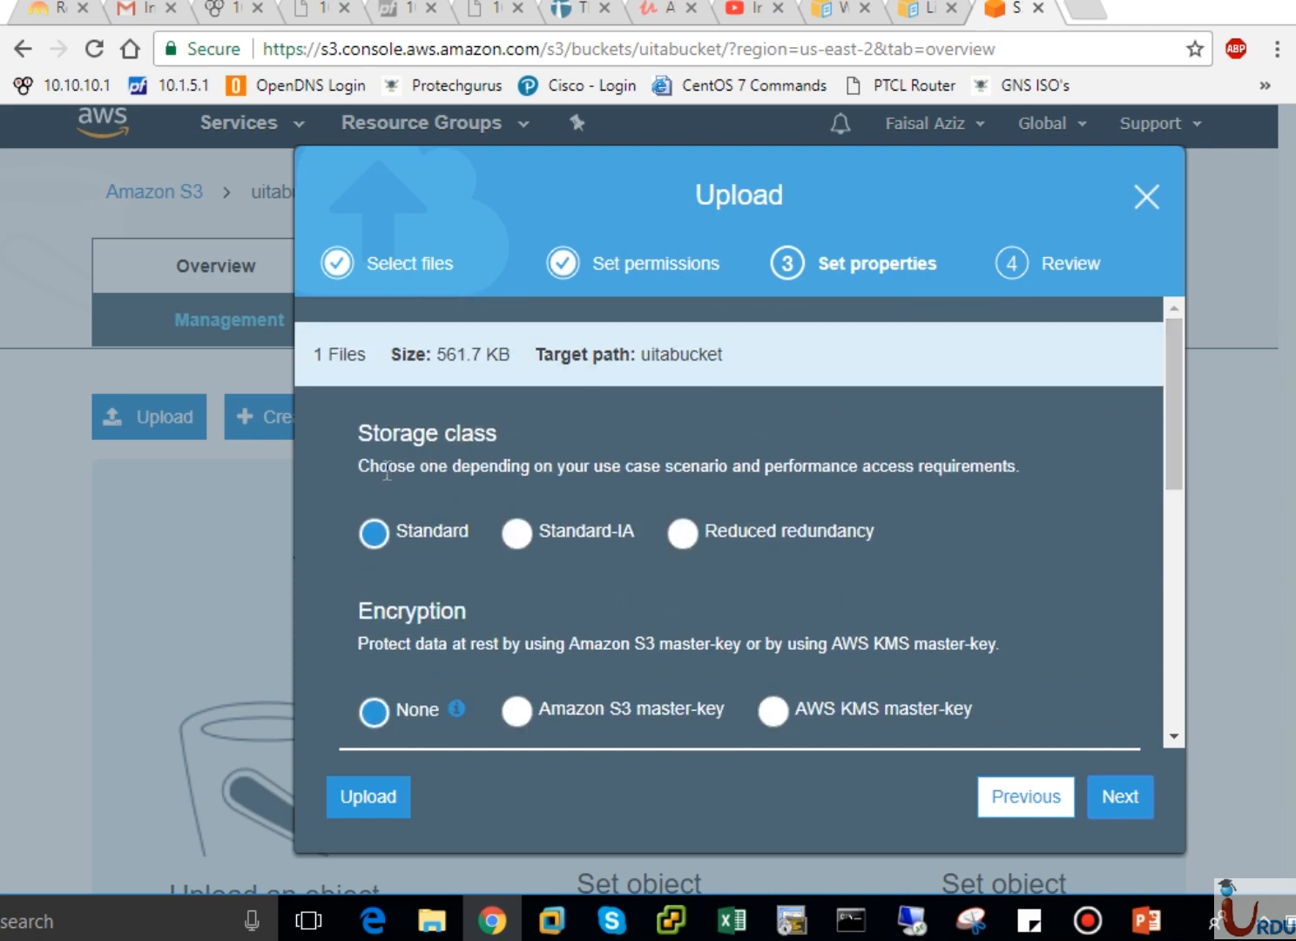
left_click_drag(381, 470, 735, 474)
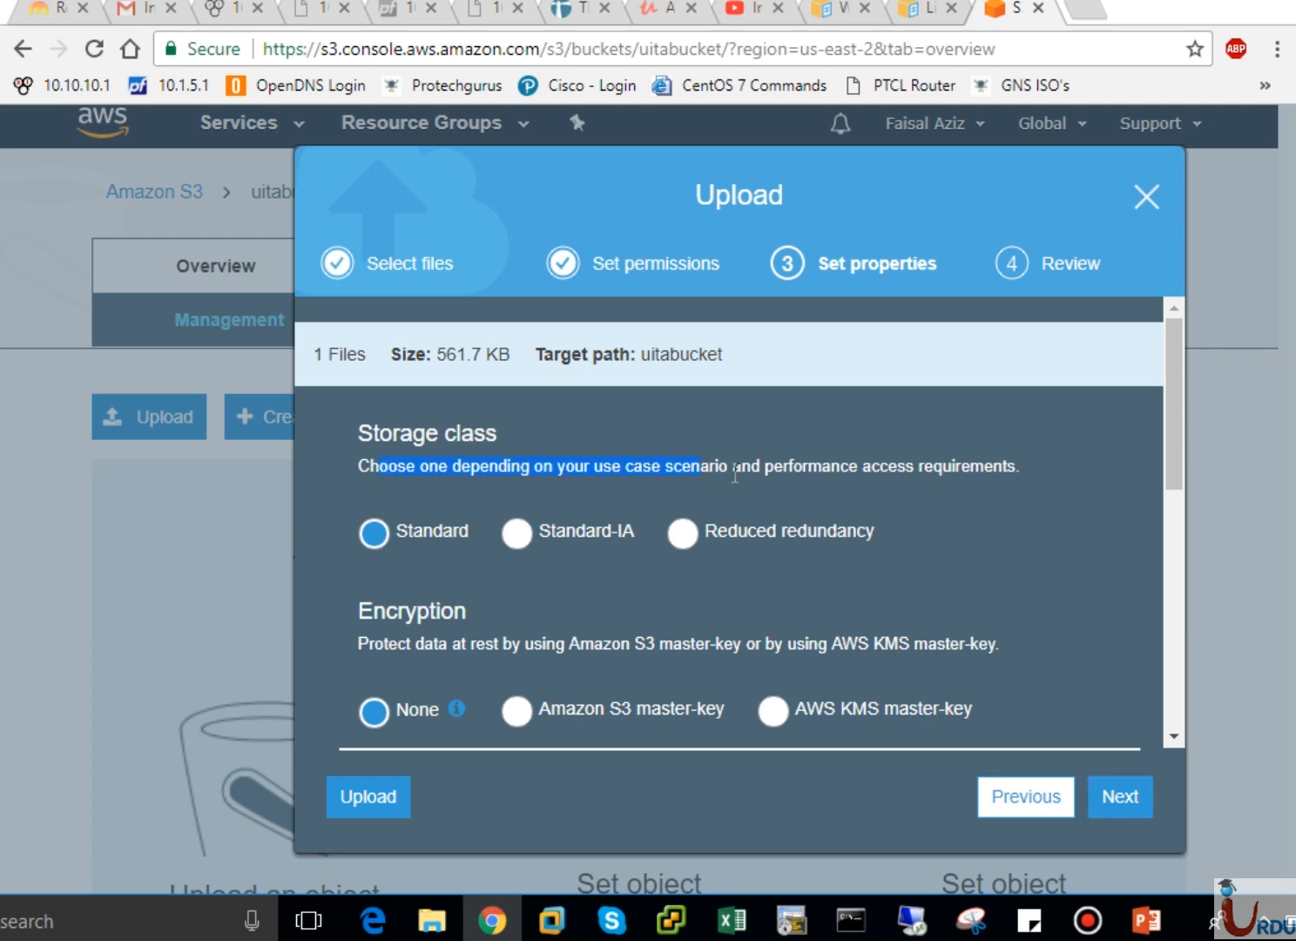
left_click_drag(952, 461, 933, 468)
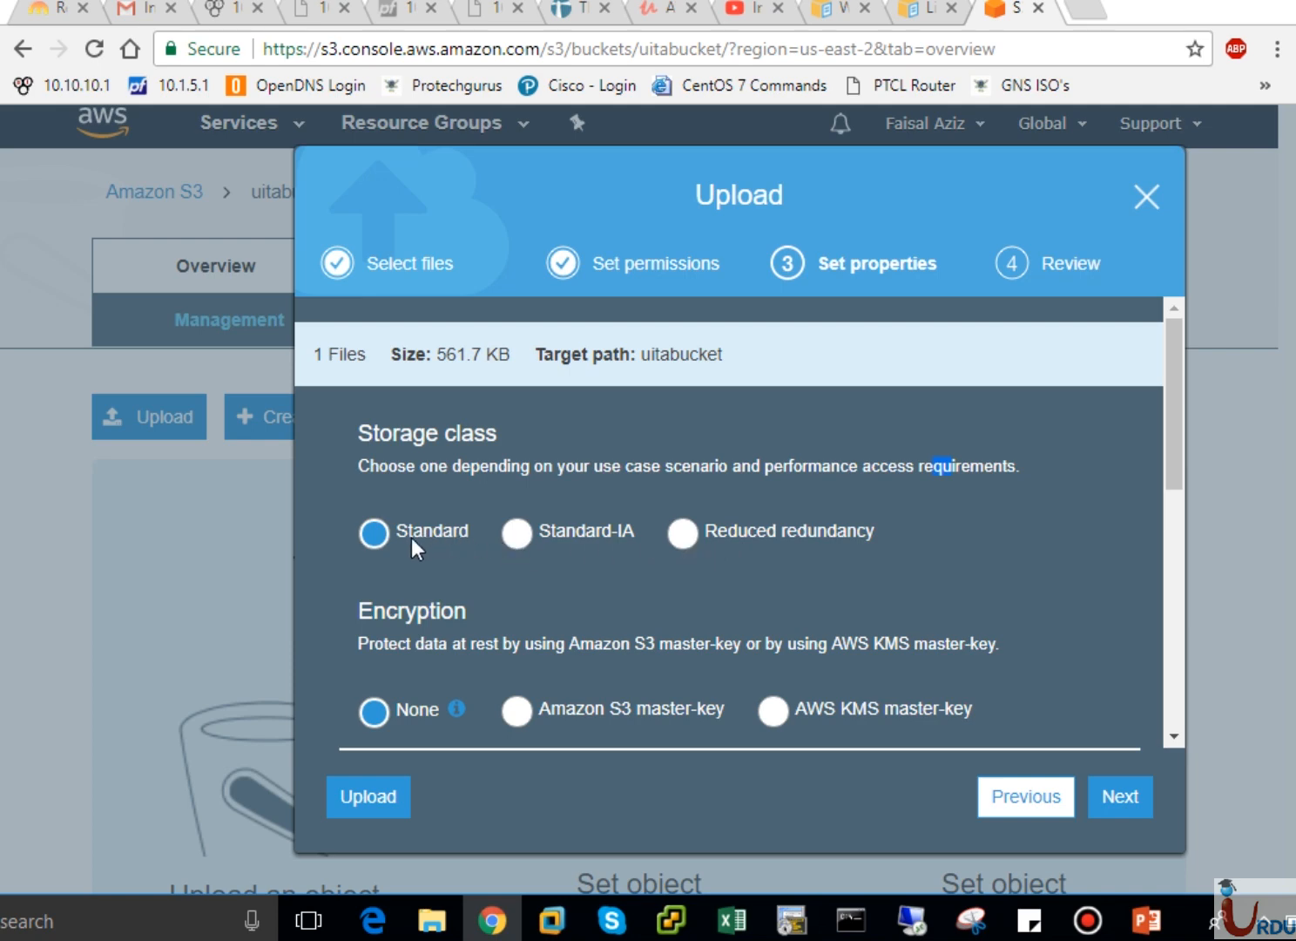
left_click(329, 547)
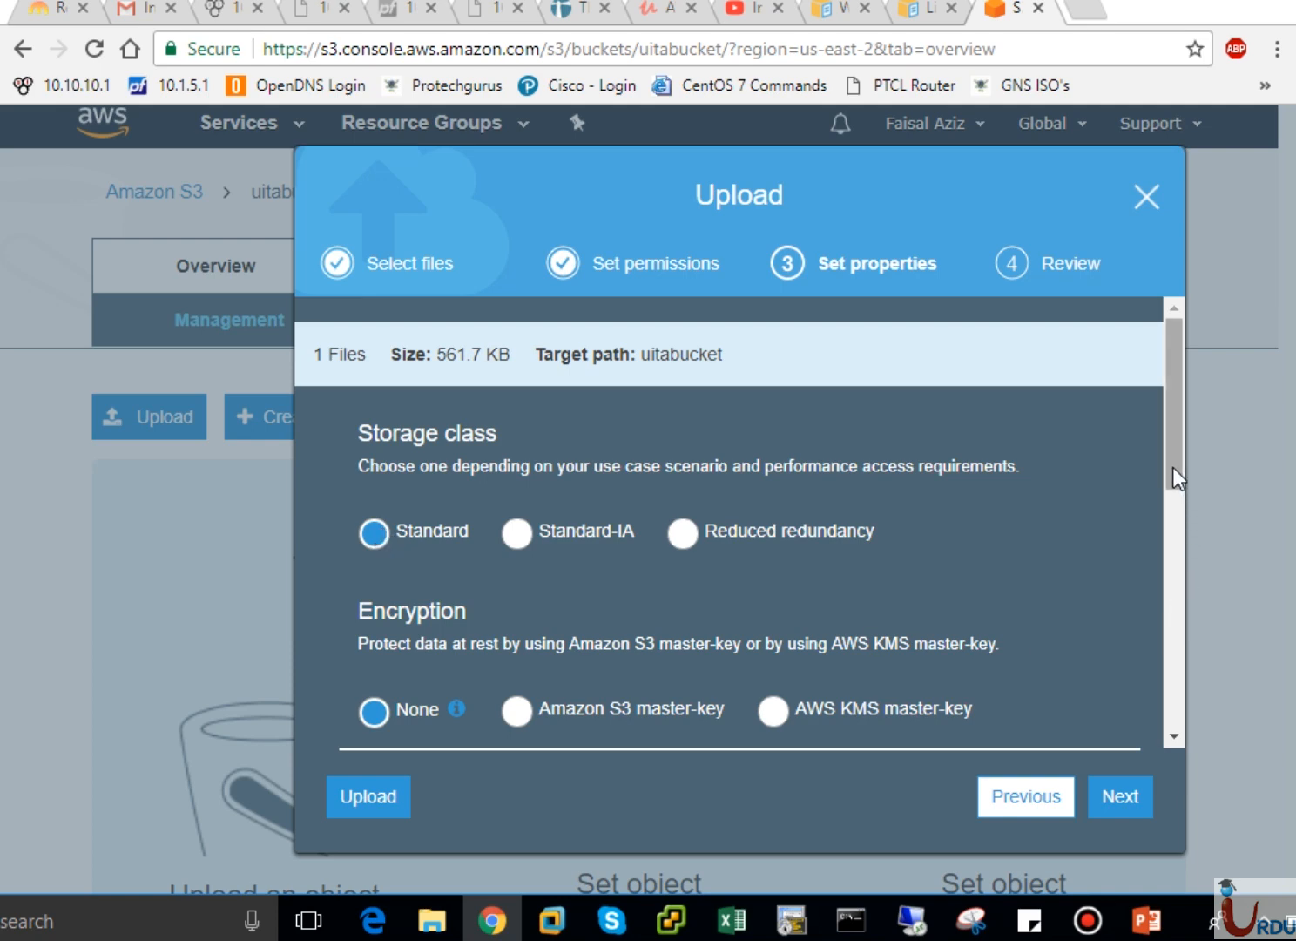
left_click_drag(1173, 467, 1171, 532)
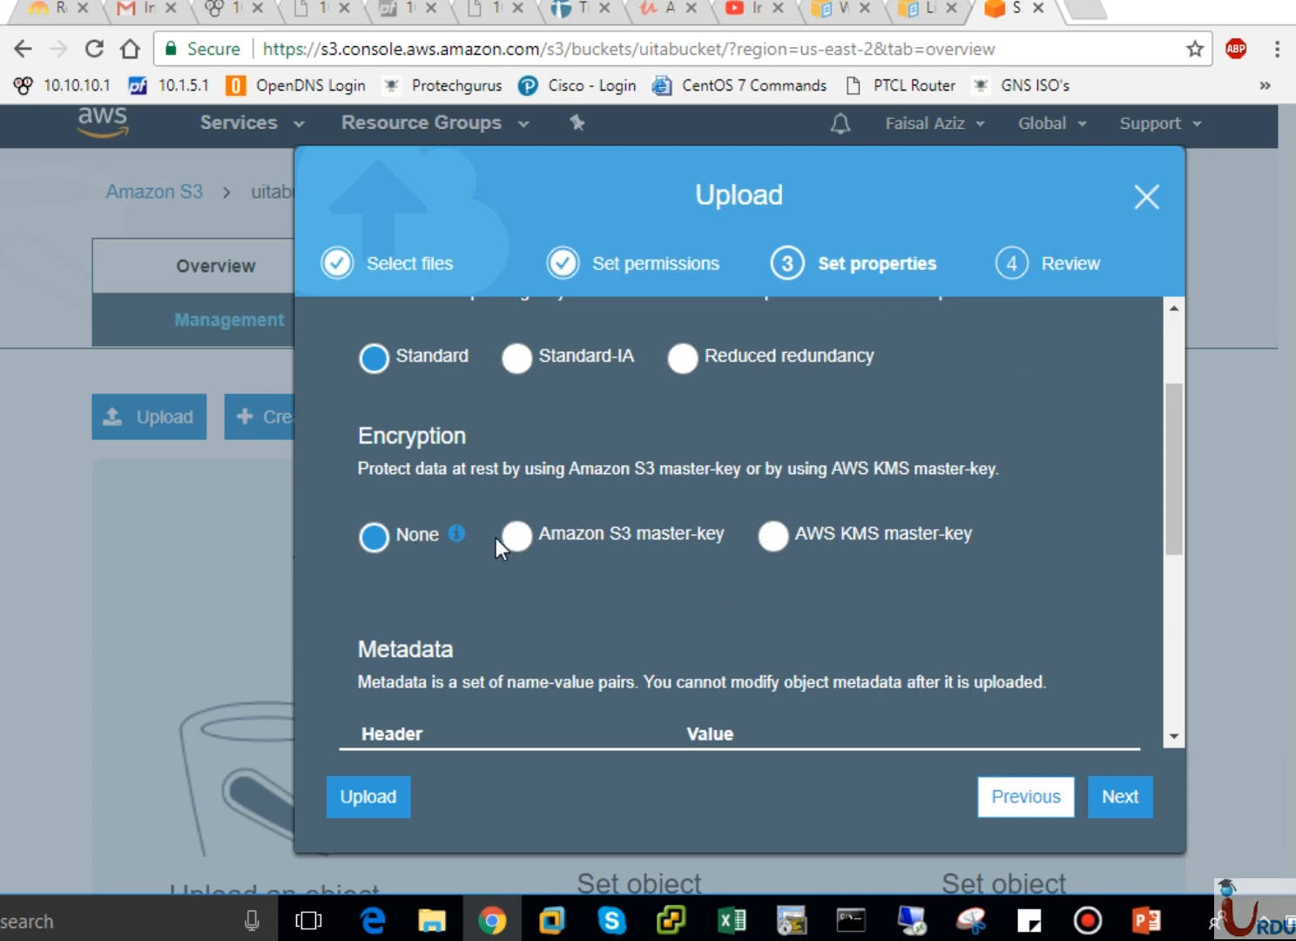
left_click_drag(1172, 473, 1176, 537)
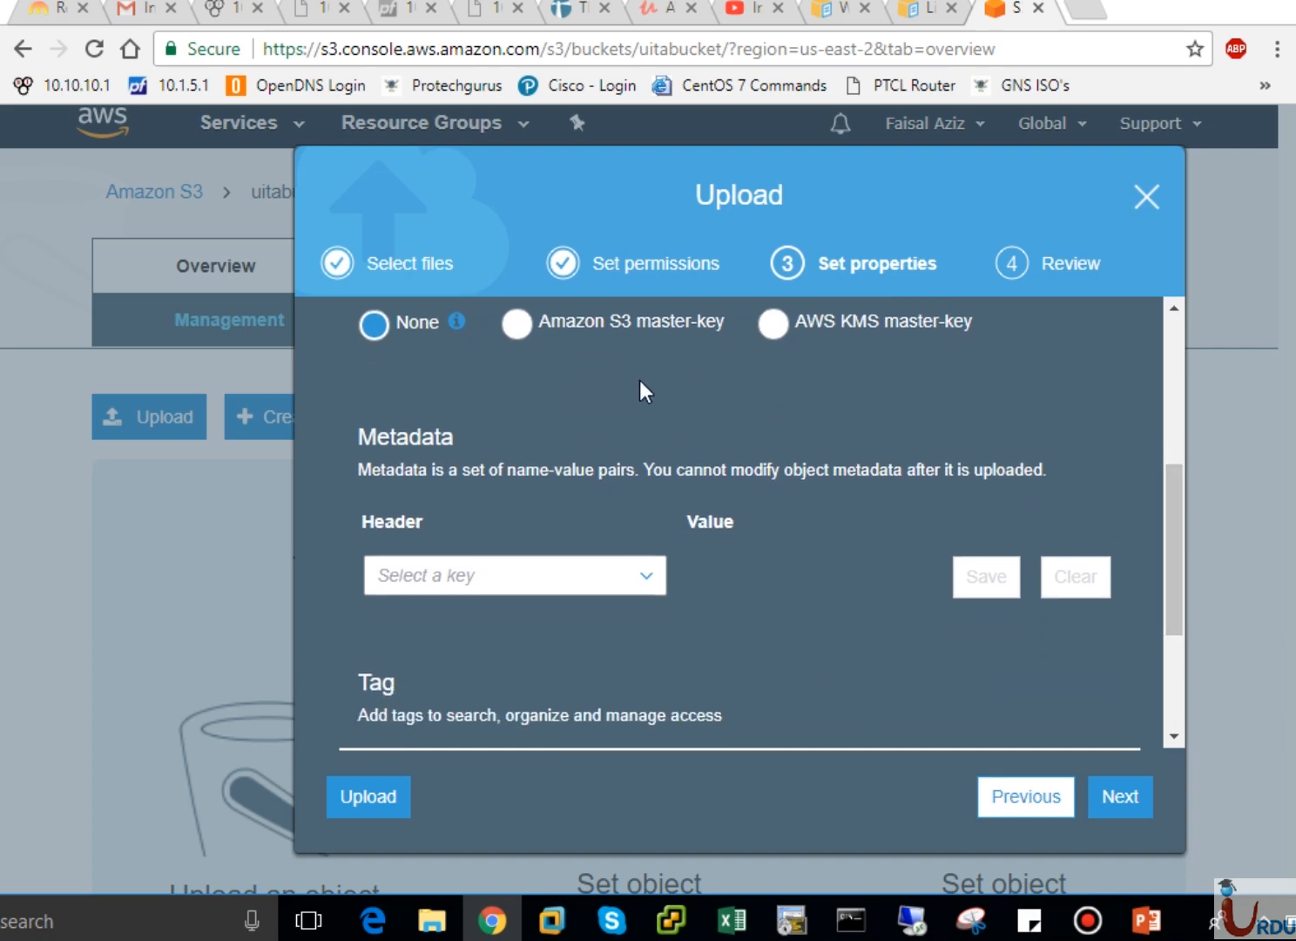
- Look over the metadata keys and tag fields, leave them empty, and continue to the upload review
left_click(651, 575)
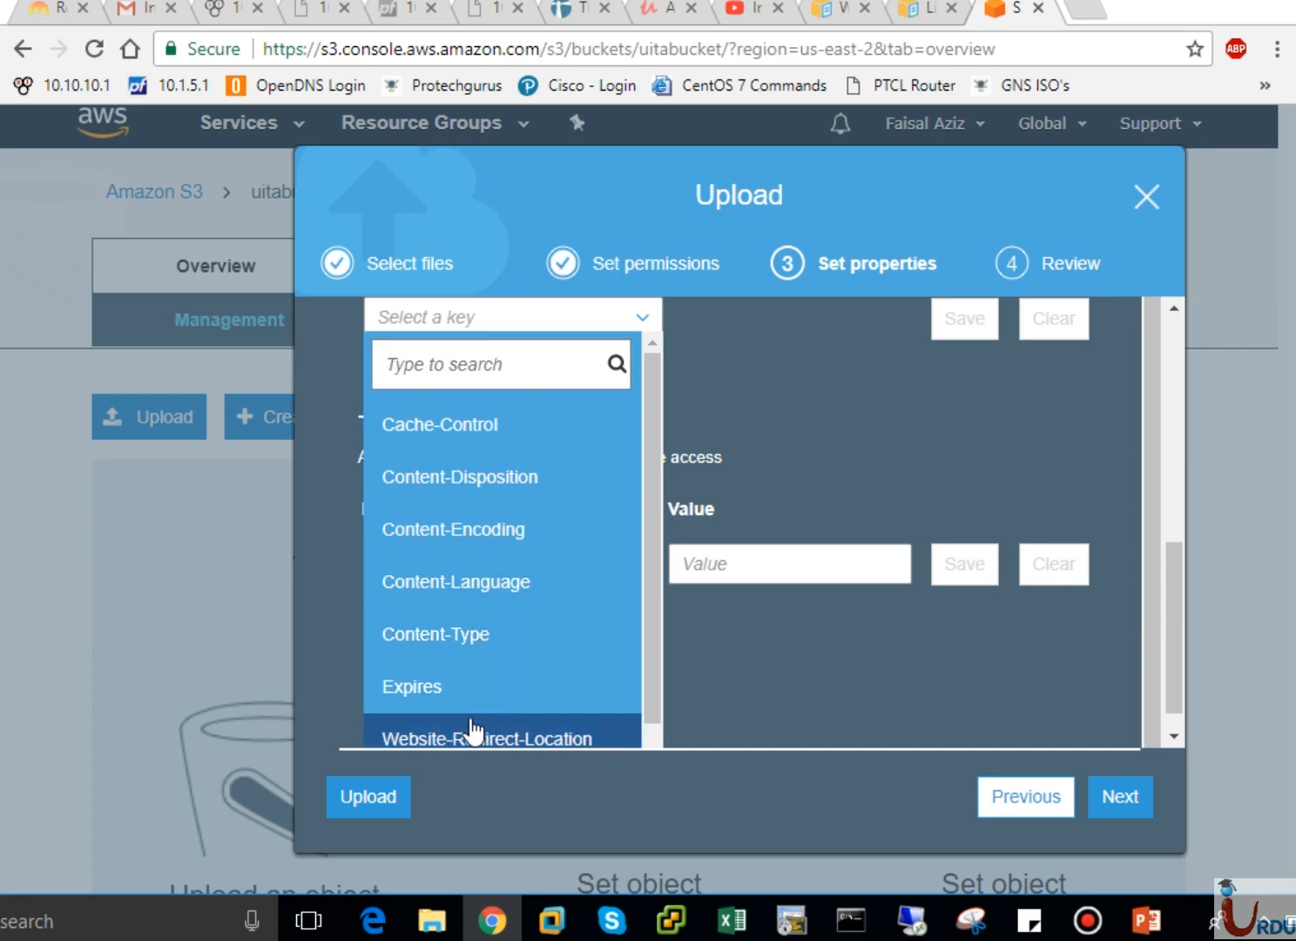
left_click_drag(655, 606, 655, 663)
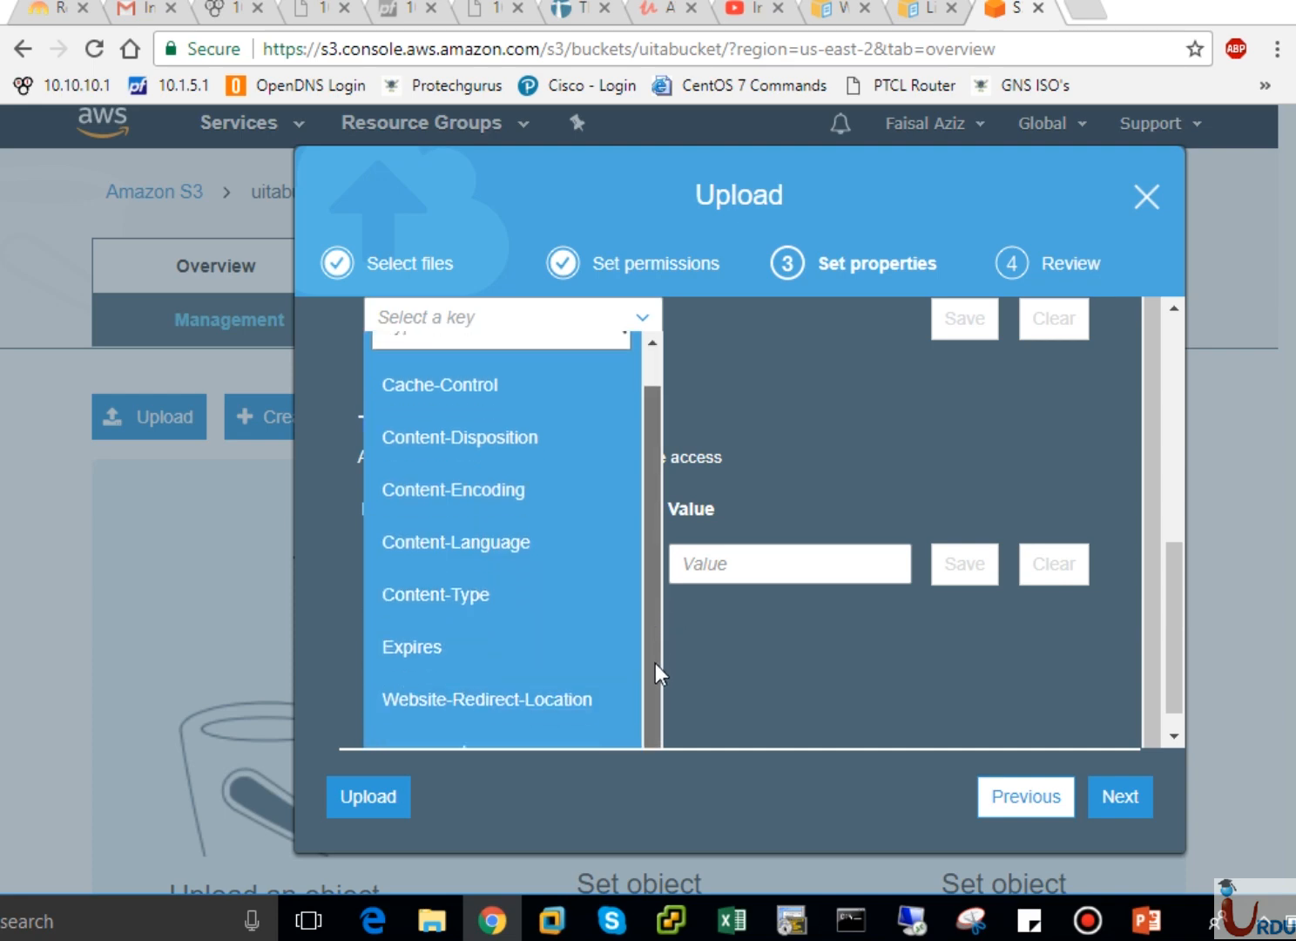
left_click(1165, 737)
left_click(902, 668)
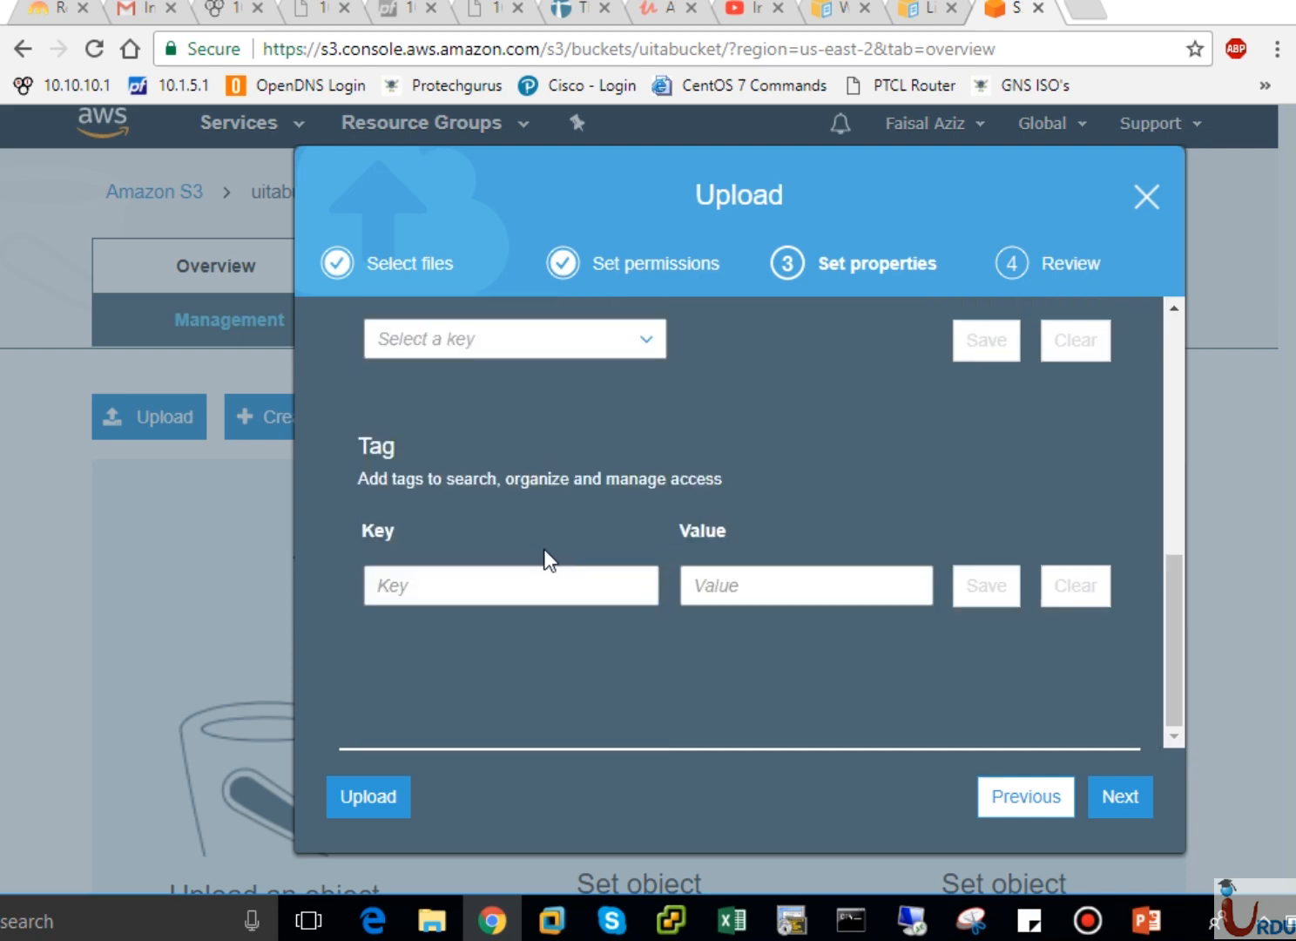
mouse_move(1171, 631)
left_mouse_down()
mouse_move(1177, 570)
mouse_move(1171, 655)
left_mouse_up()
left_click(609, 583)
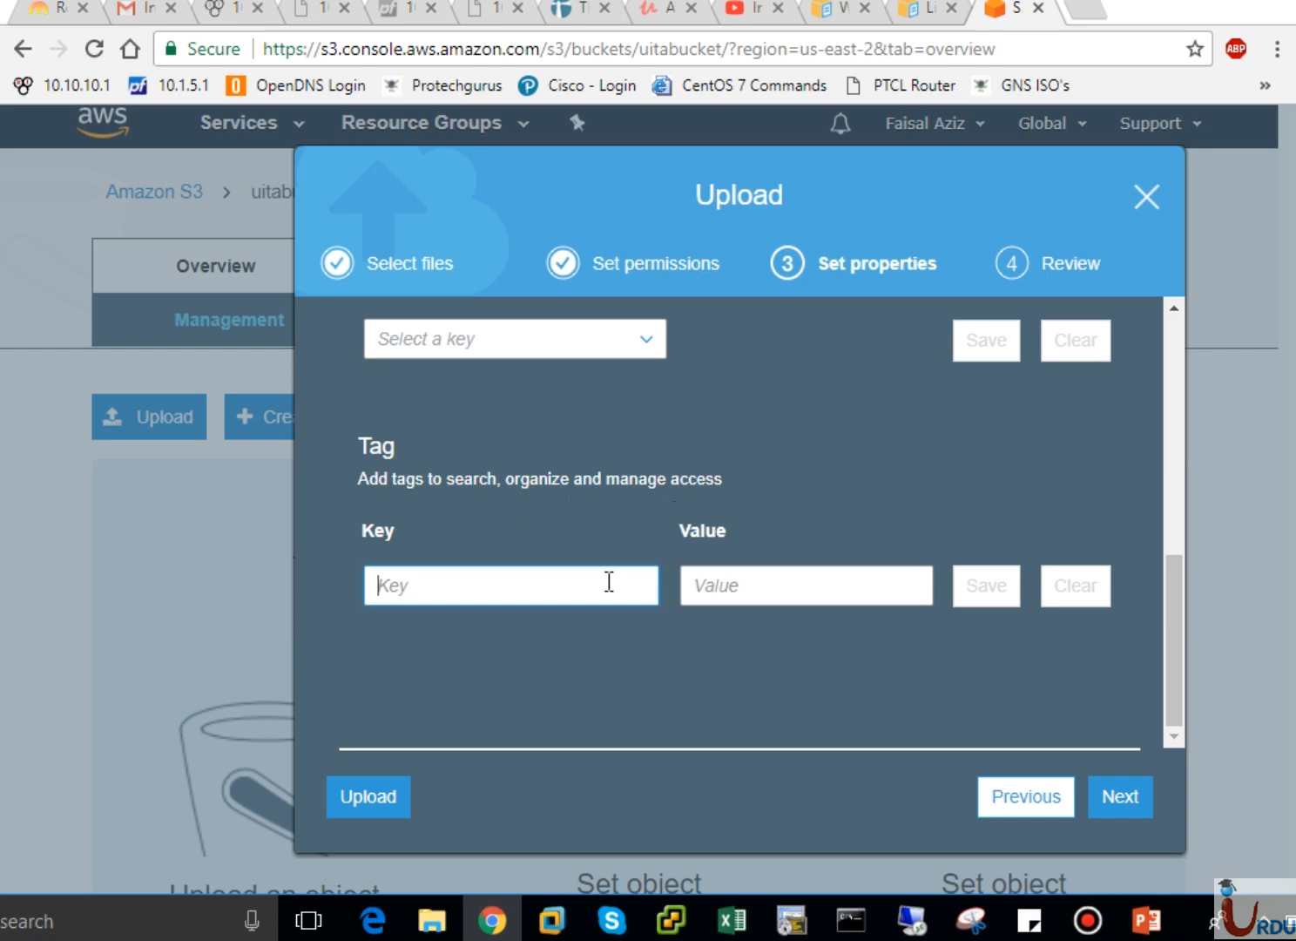
left_click(1104, 808)
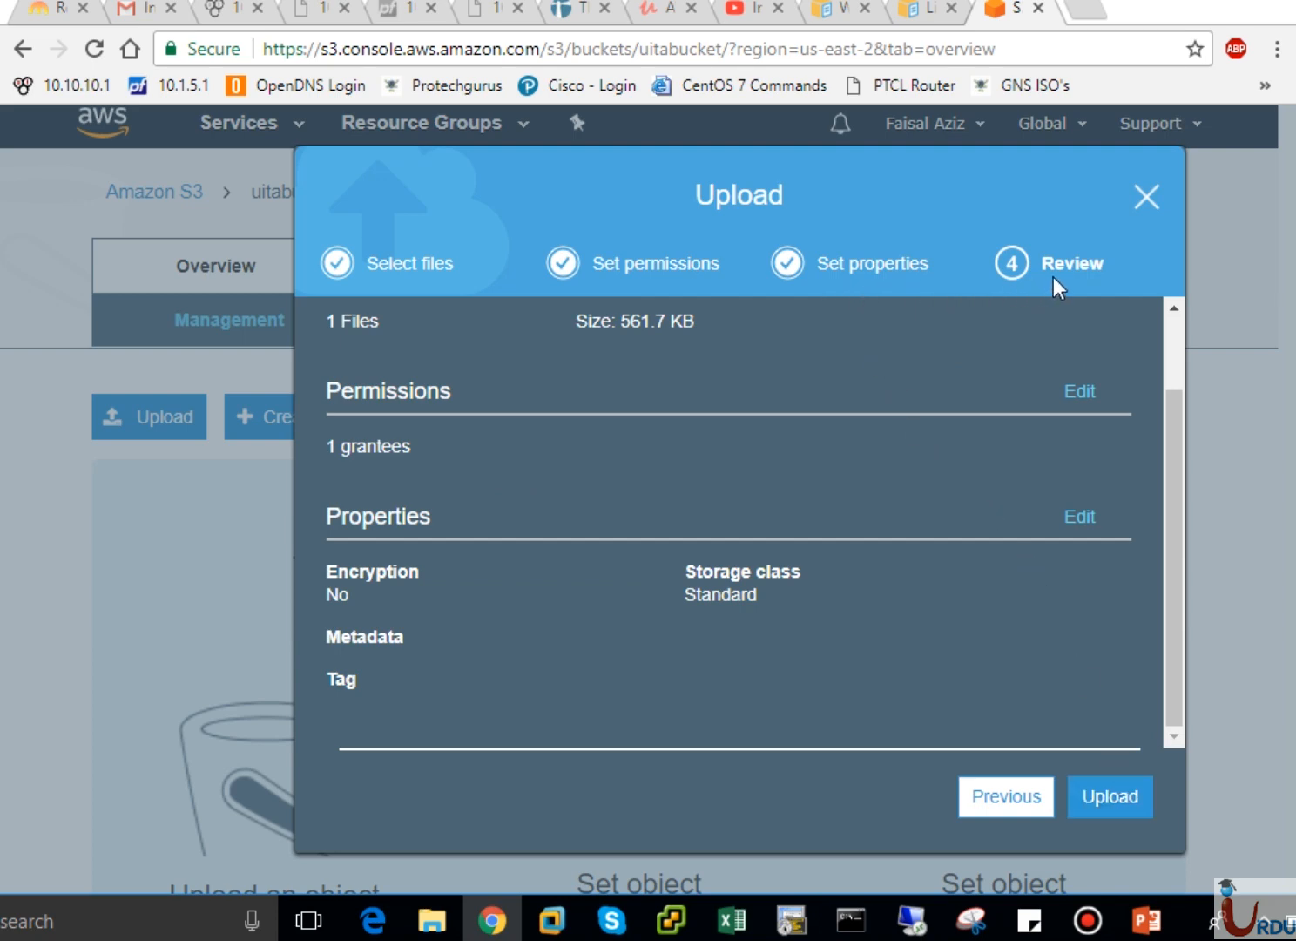
- Check the review summary of files, permissions and properties, and upload the PowerPoint file to uitabucket
left_click_drag(1177, 431, 1186, 348)
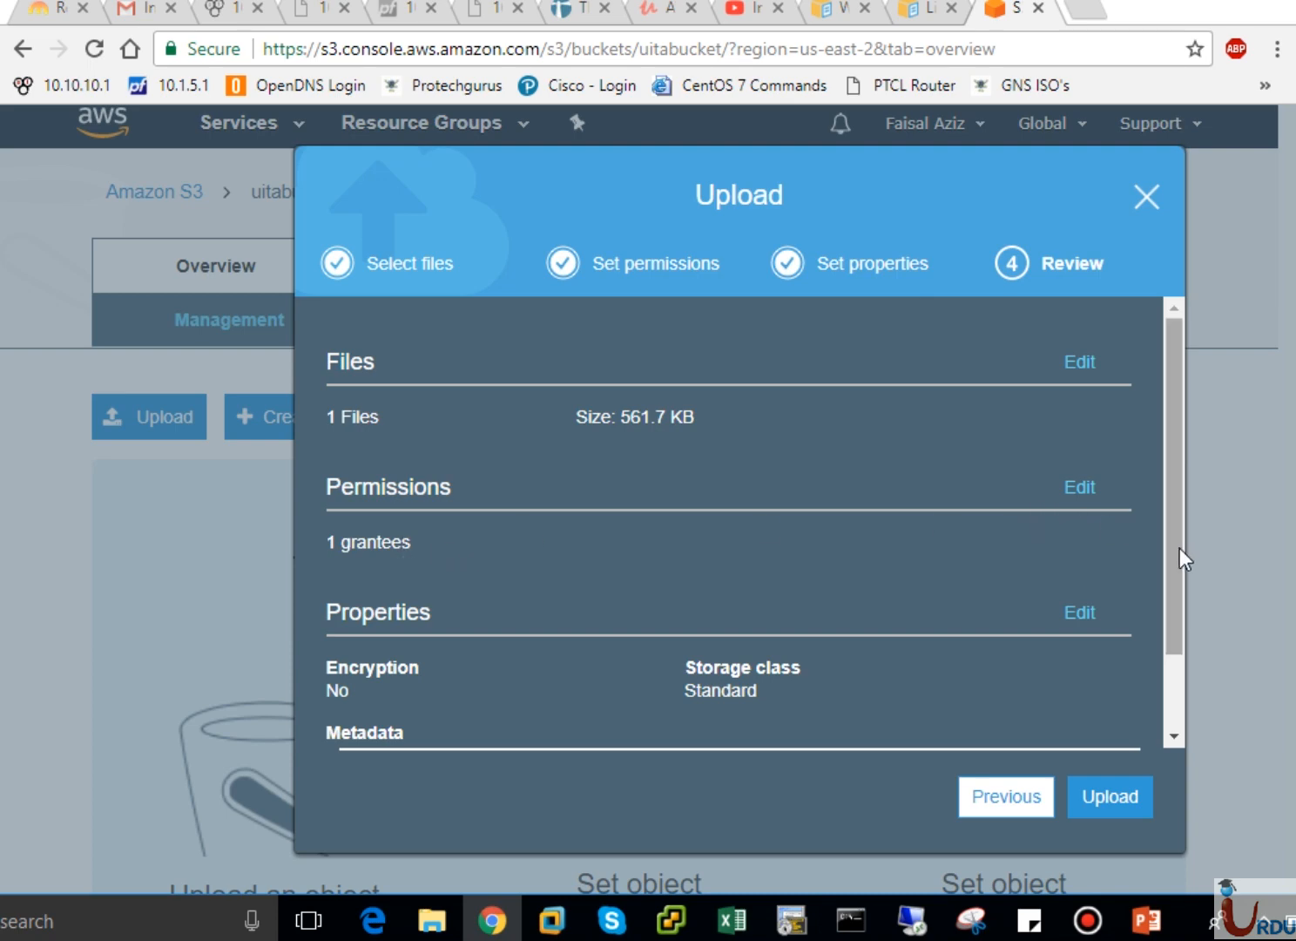
left_click_drag(1179, 548, 1179, 689)
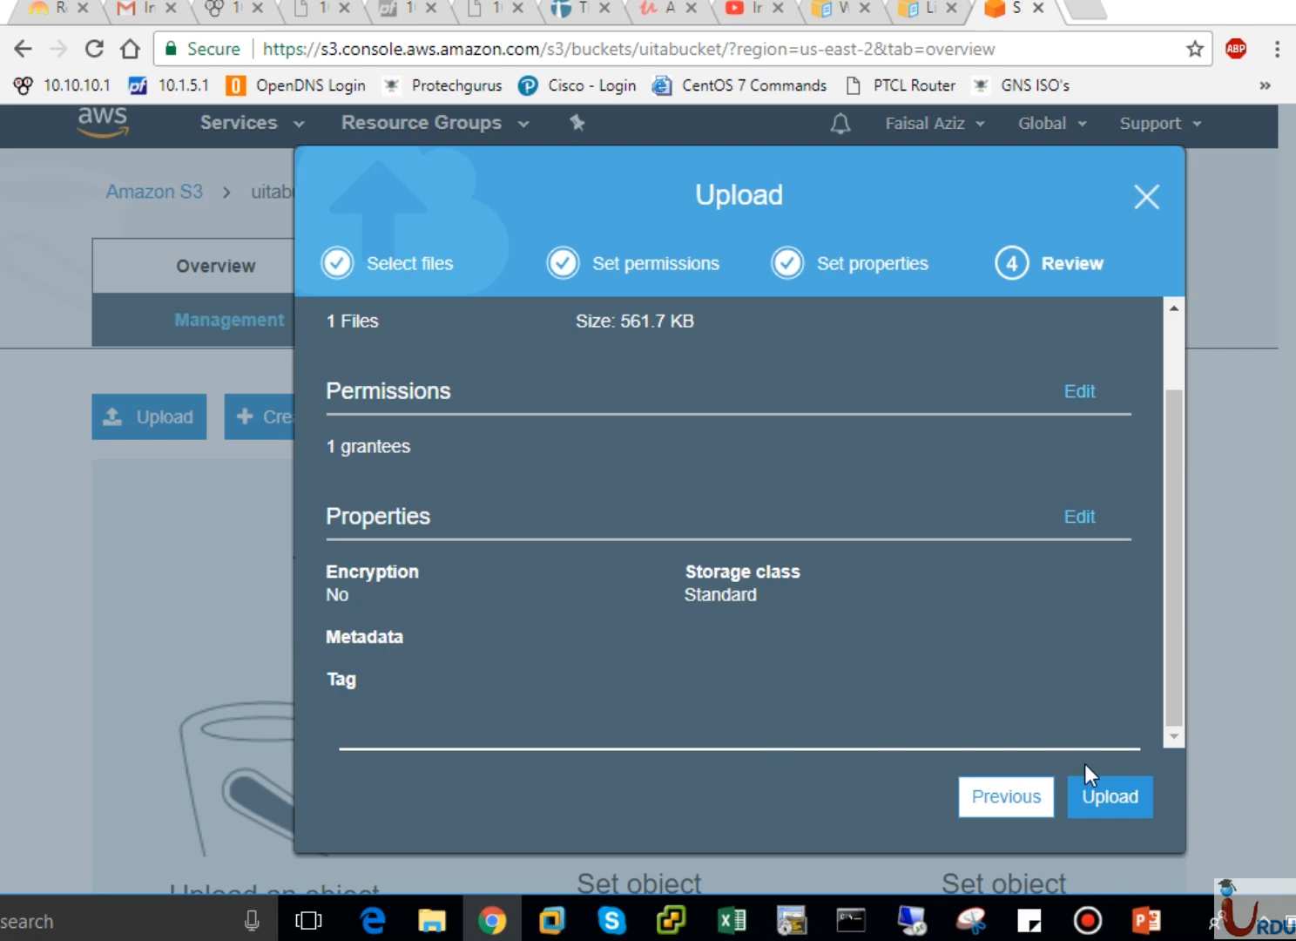
left_click(1097, 815)
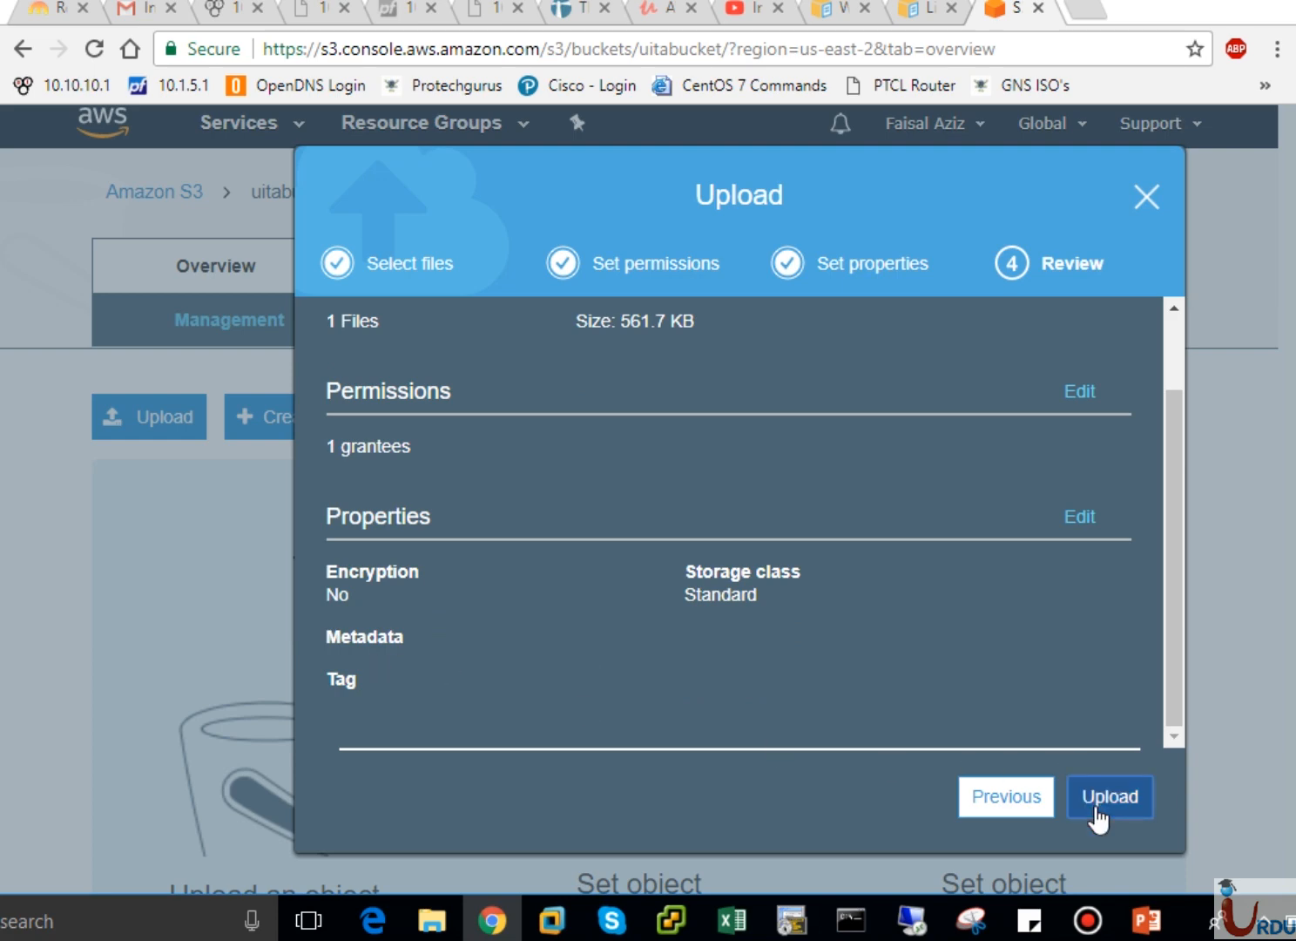
left_click(1097, 815)
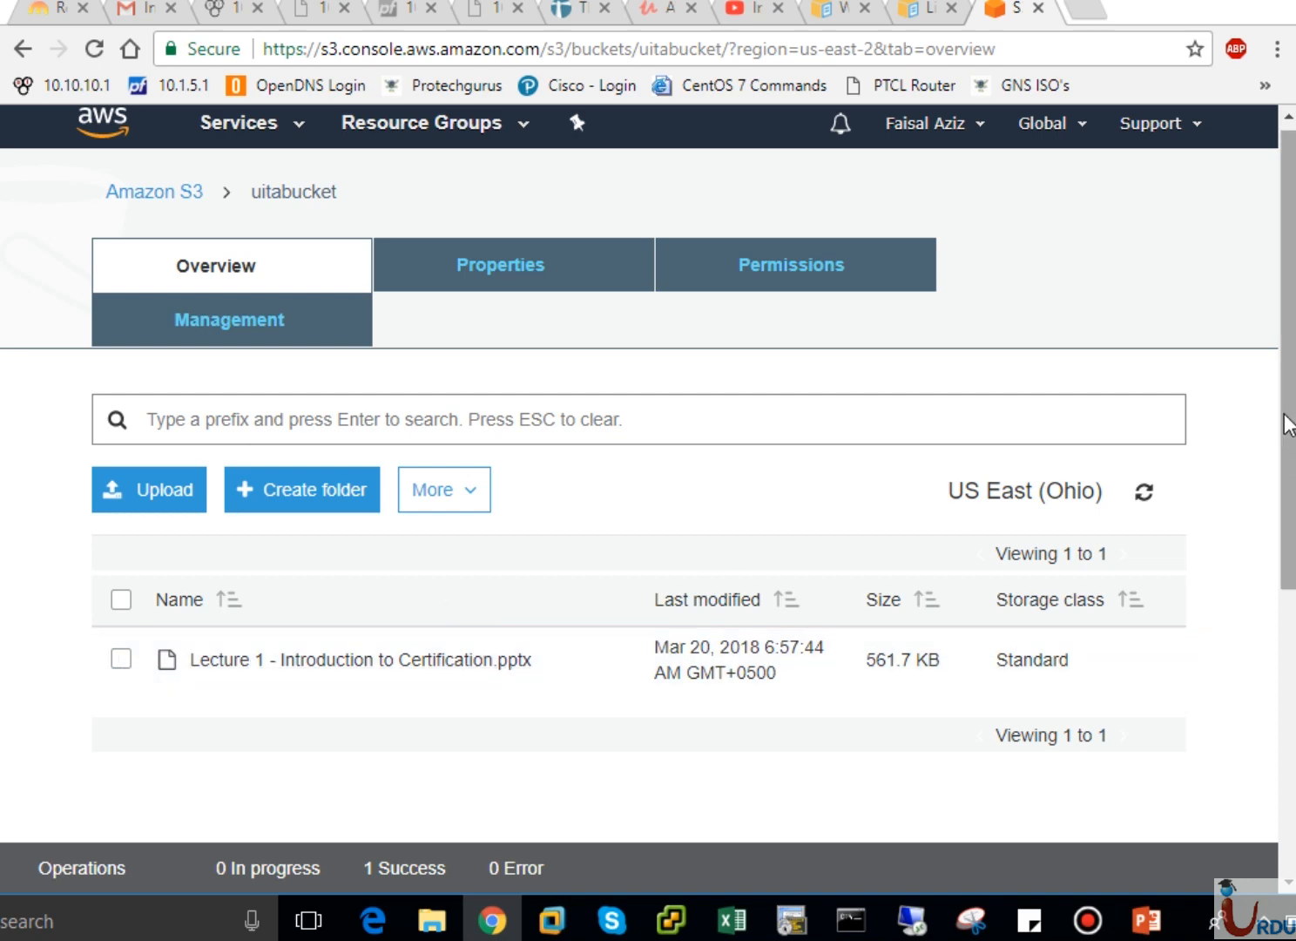
- Select the uploaded "Lecture 1 - Introduction to Certification.pptx" in uitabucket, open its details summary and close it
left_click_drag(1287, 422, 1293, 495)
scroll(647, 435, "down", 1)
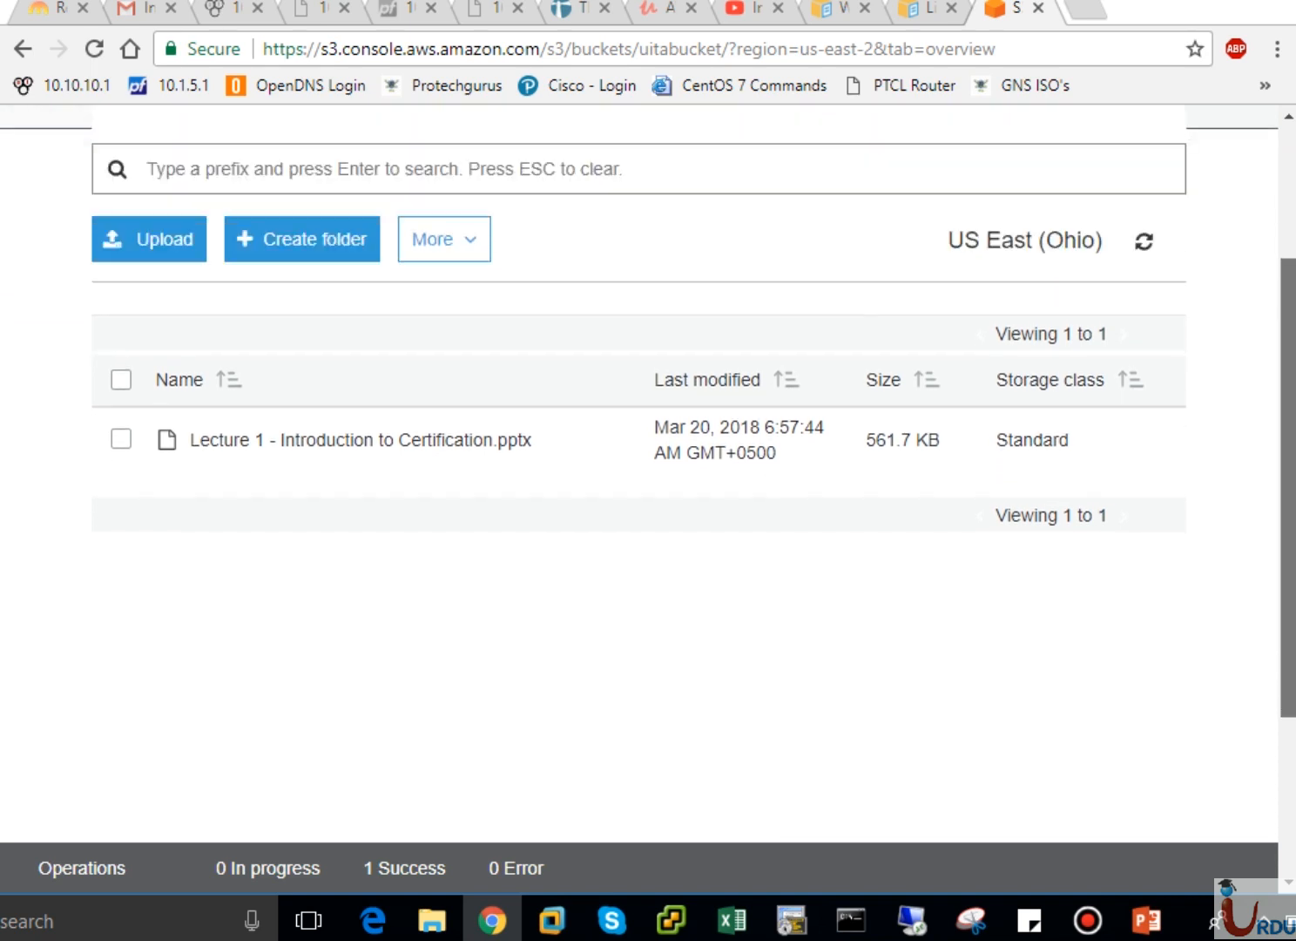
scroll(648, 435, "up", 1)
scroll(648, 435, "down", 1)
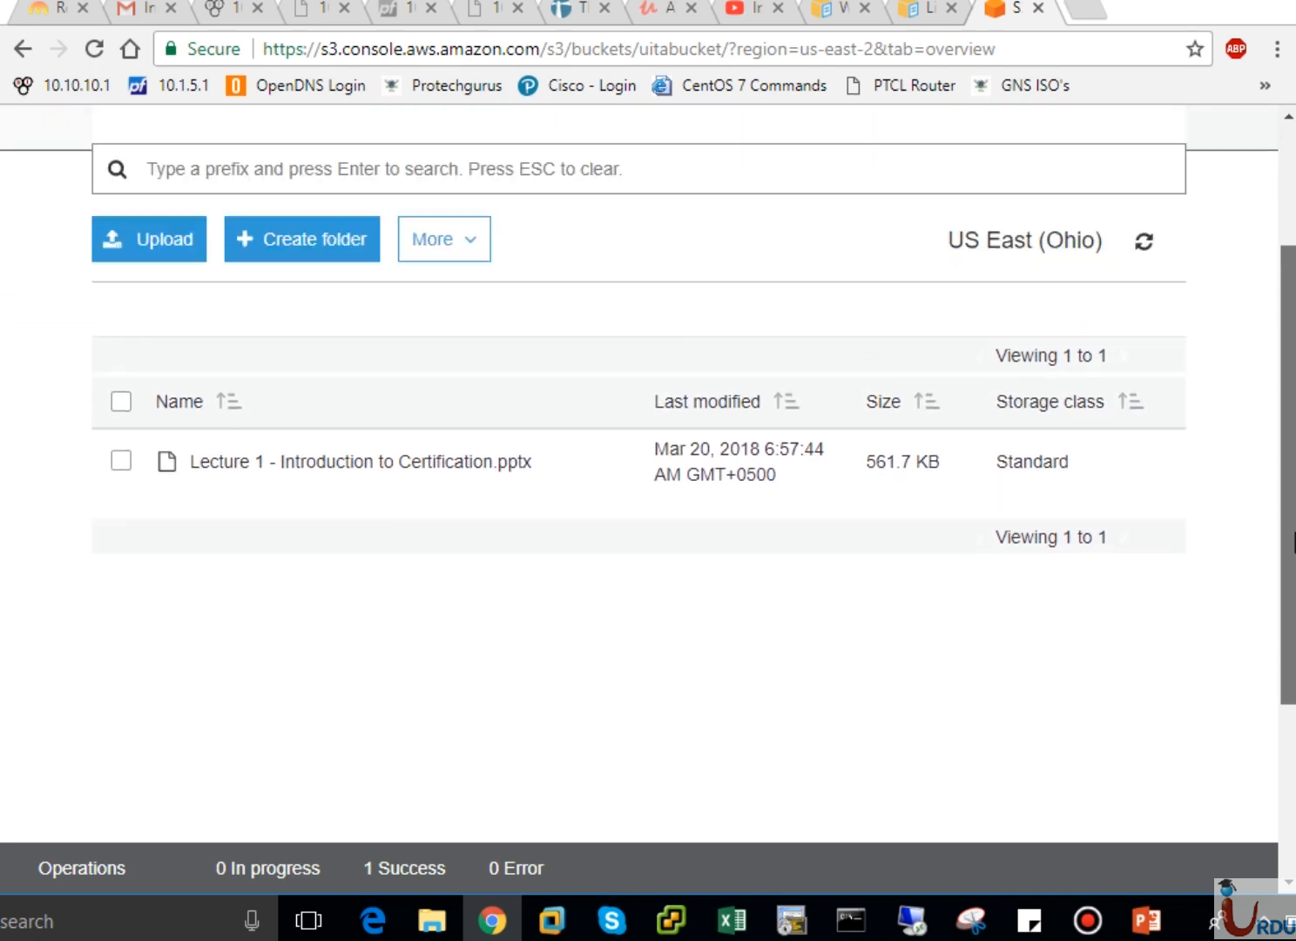
left_click(121, 457)
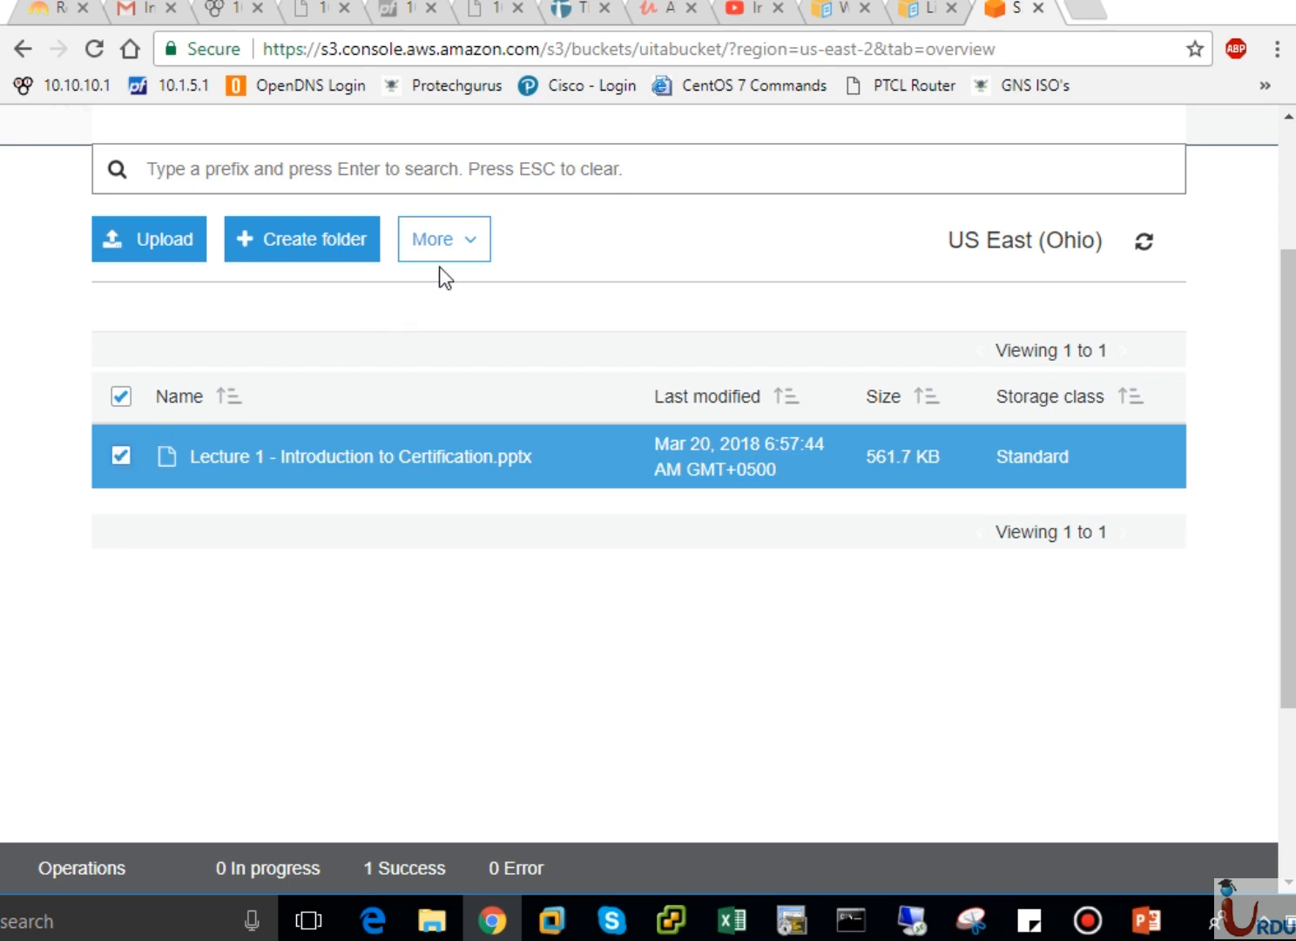
left_click(470, 250)
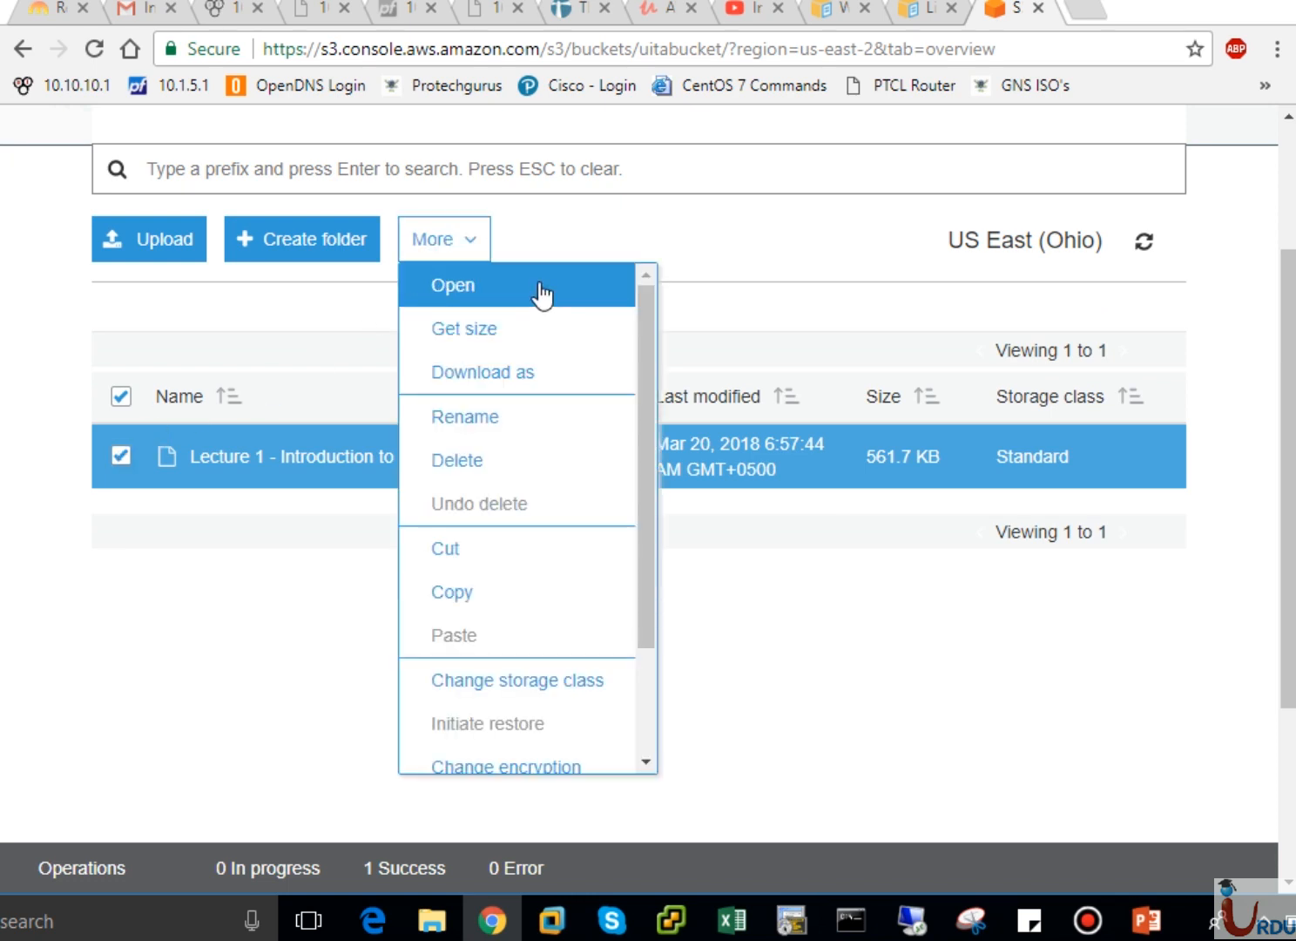
left_click(482, 290)
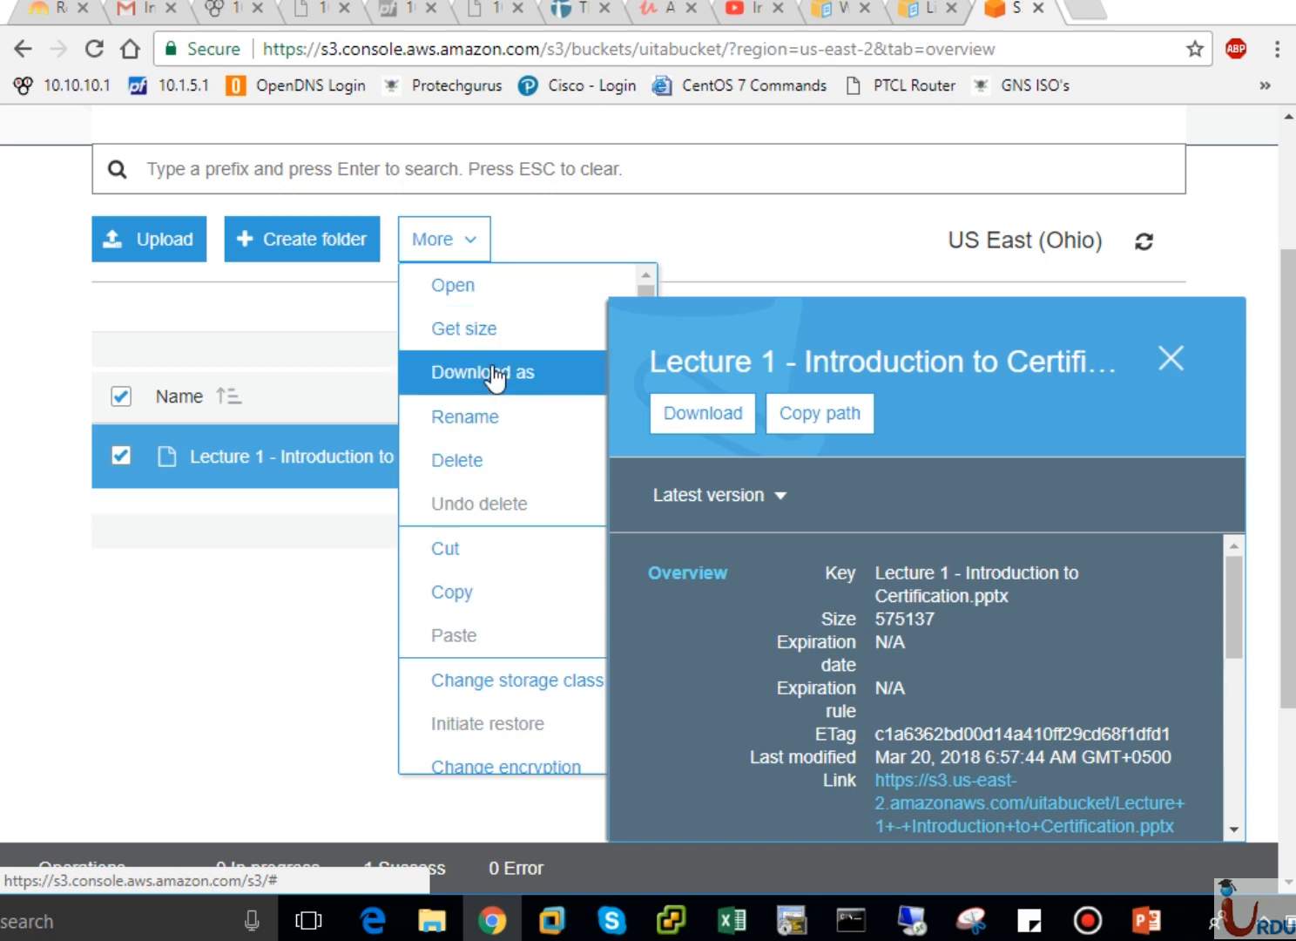
left_click(1172, 358)
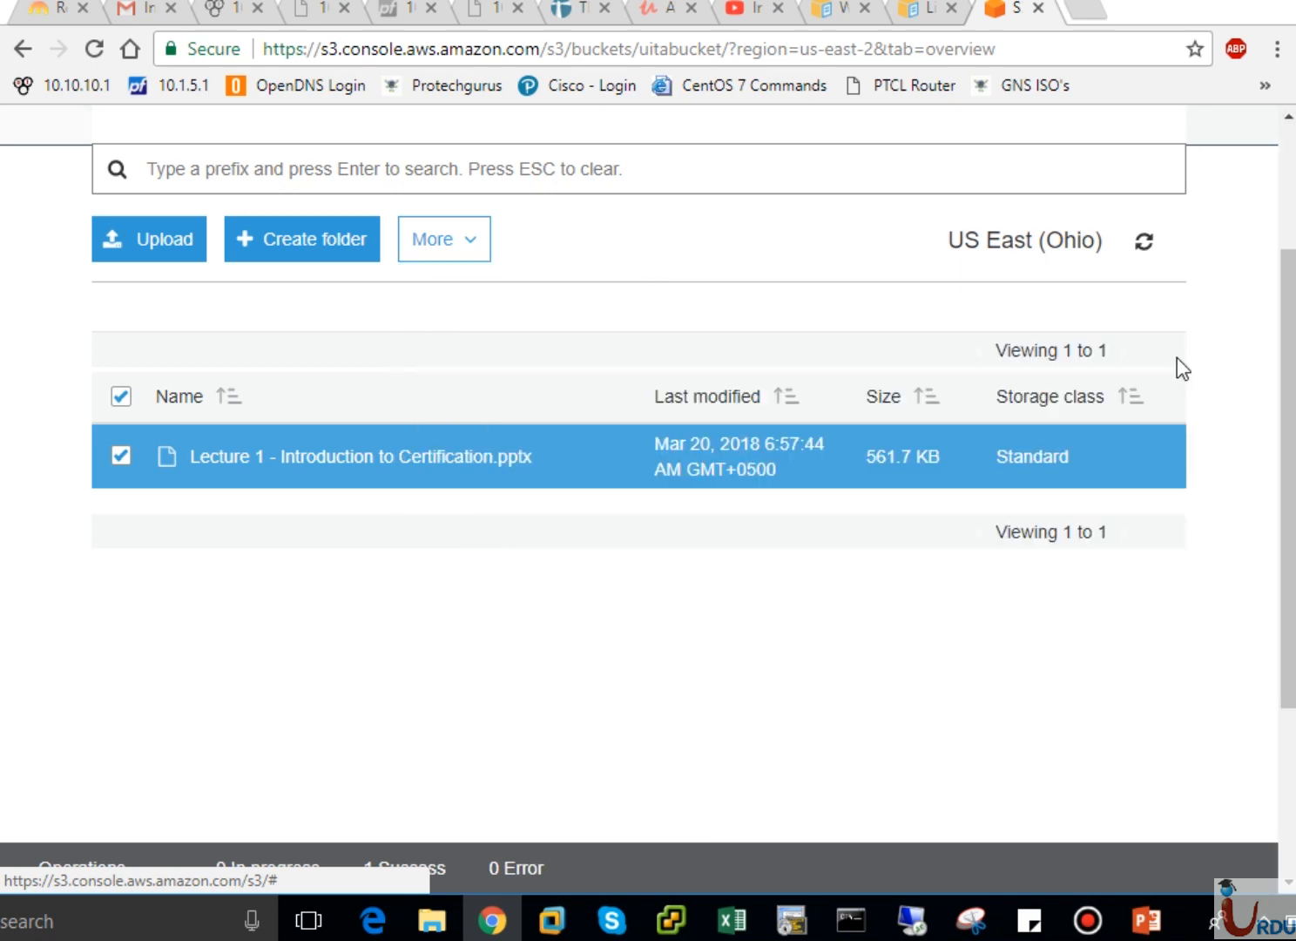
- Look through the additional actions offered for the selected PowerPoint file, from opening it to making it public and adding tags
left_click(462, 252)
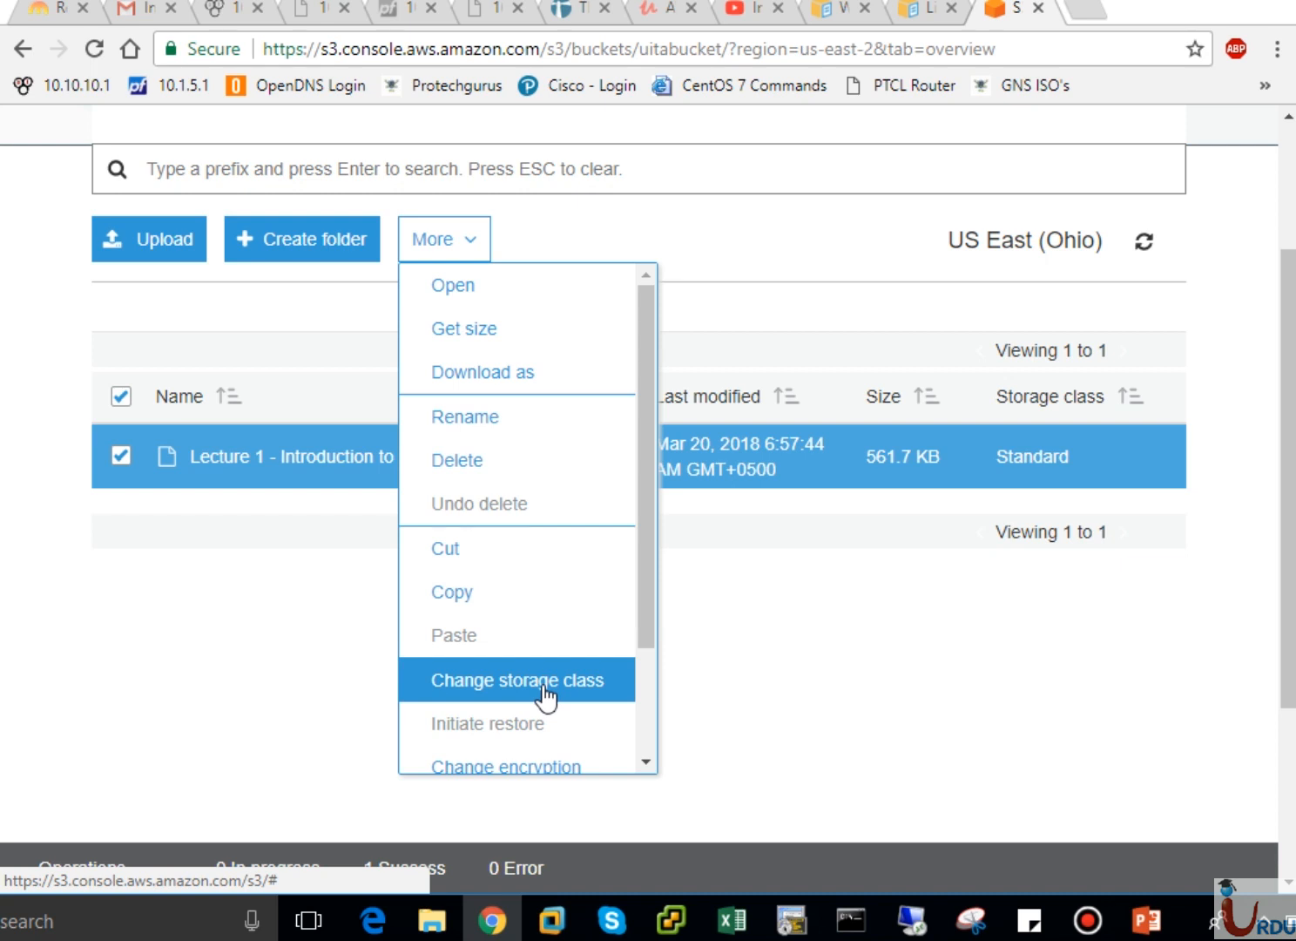
left_click_drag(649, 578, 647, 720)
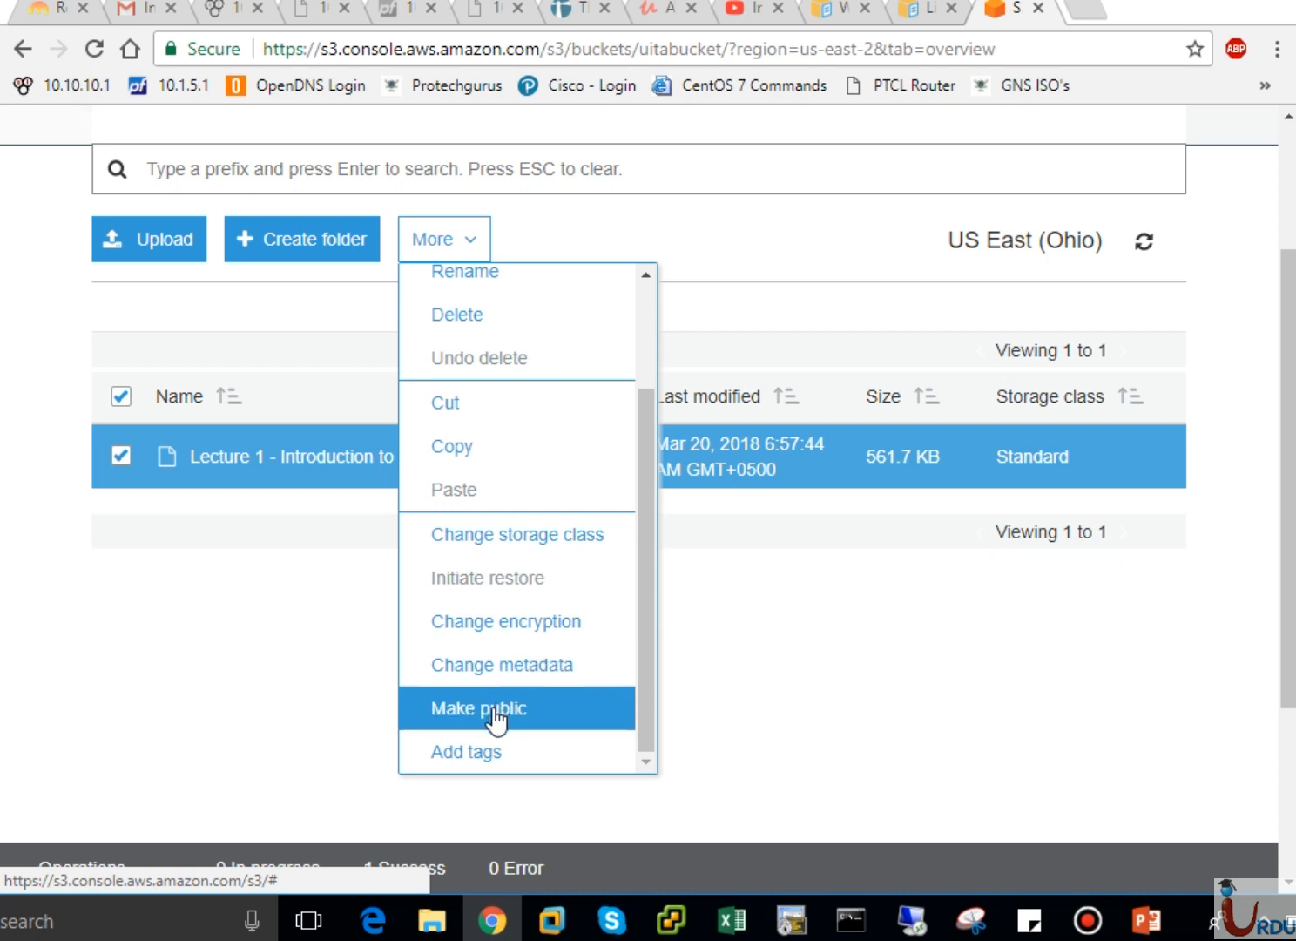
left_click(260, 589)
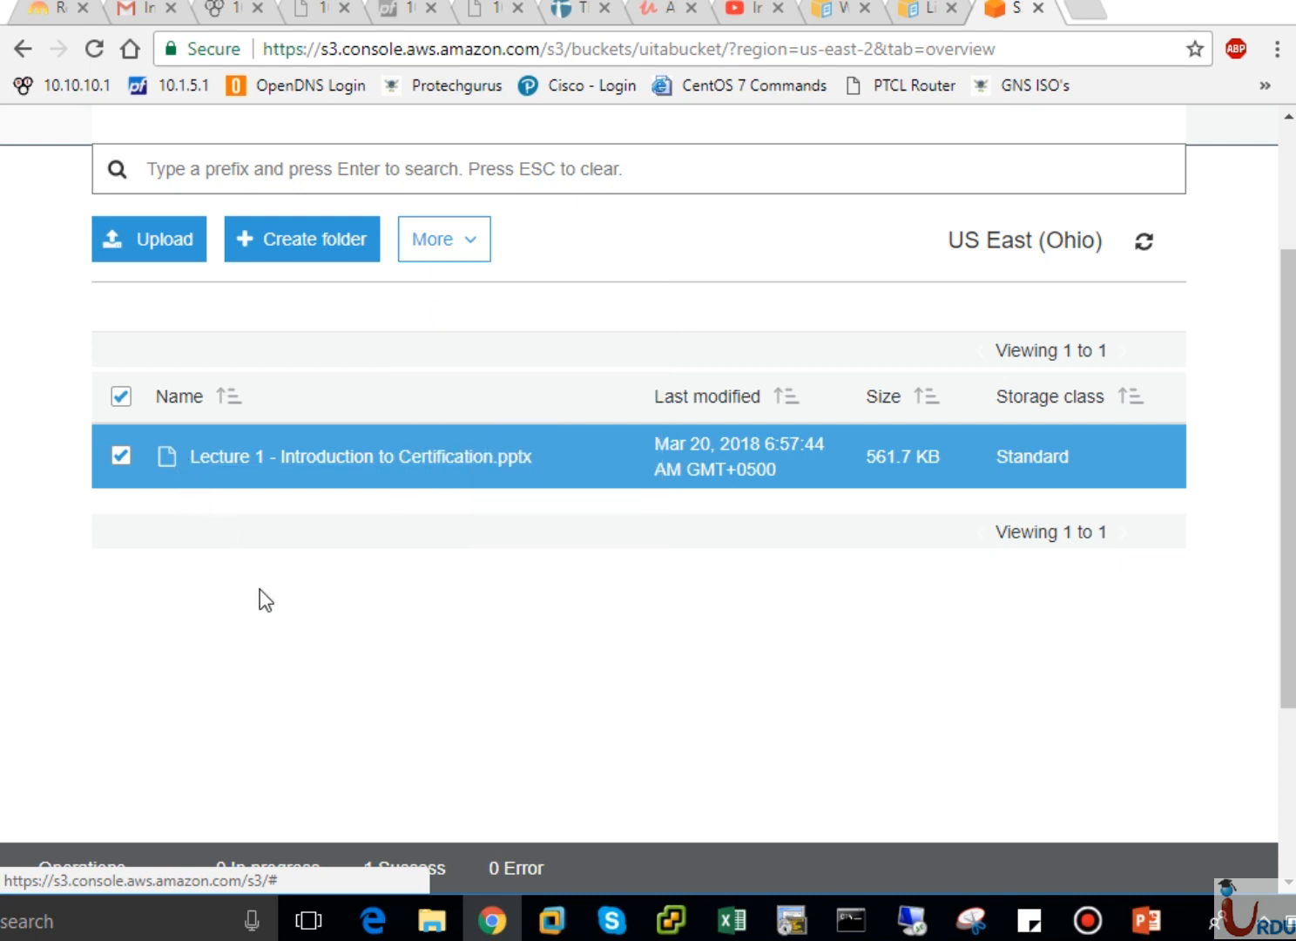
- Open the PowerPoint file's overview page from the bucket list and examine its object details and link
left_click(313, 456)
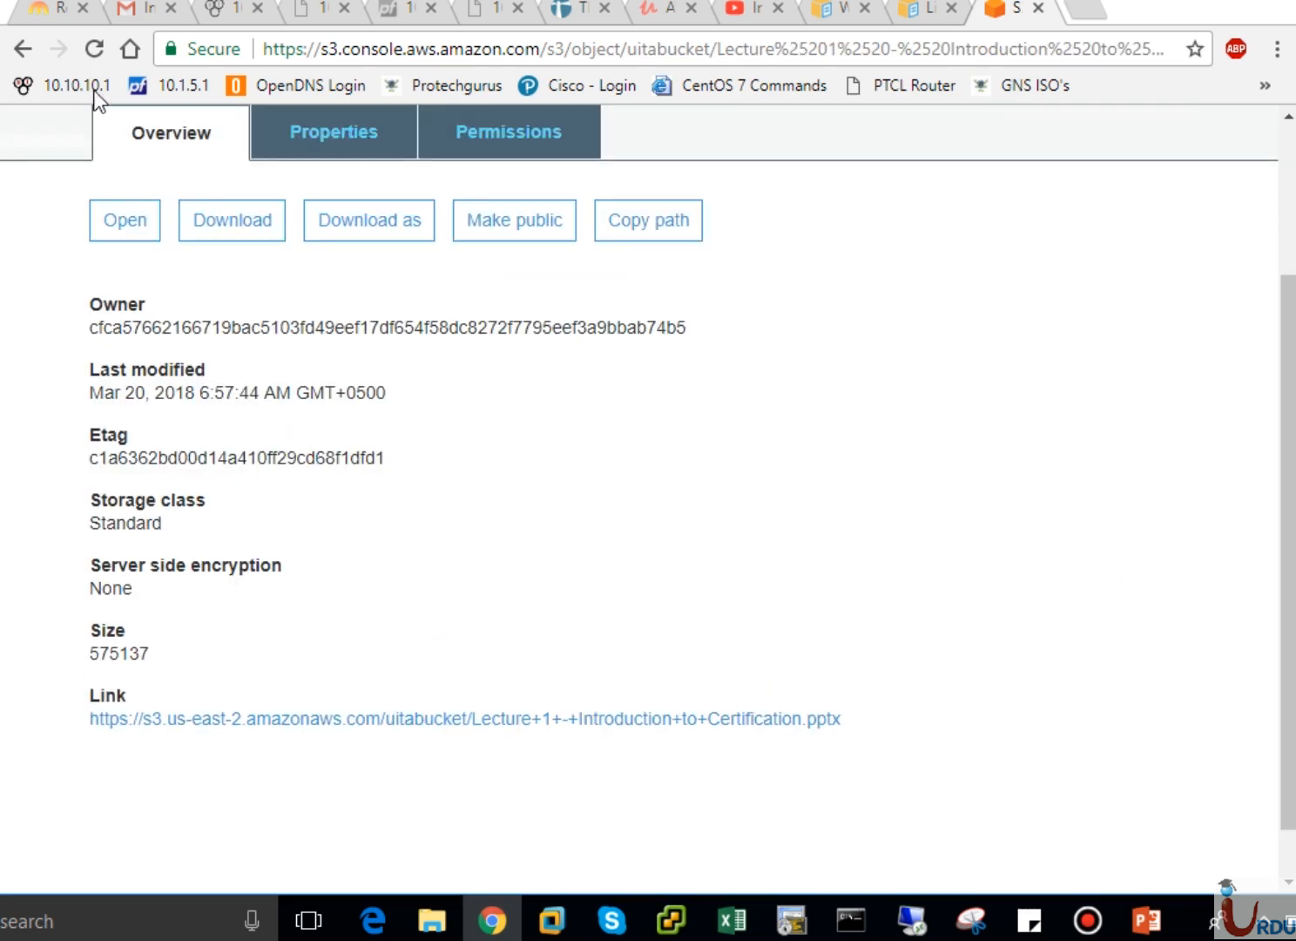
left_click(26, 53)
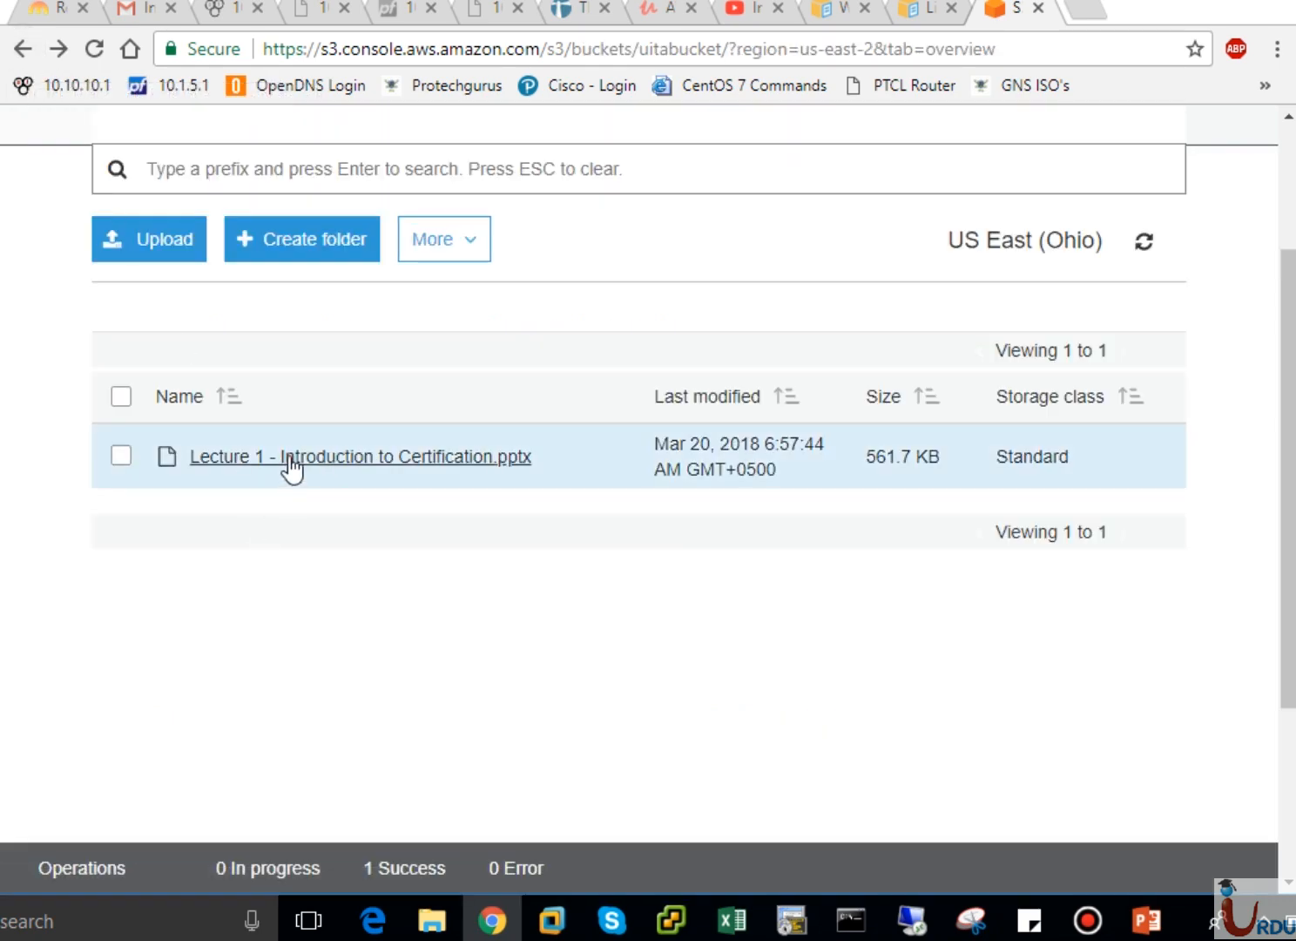
left_click(288, 456)
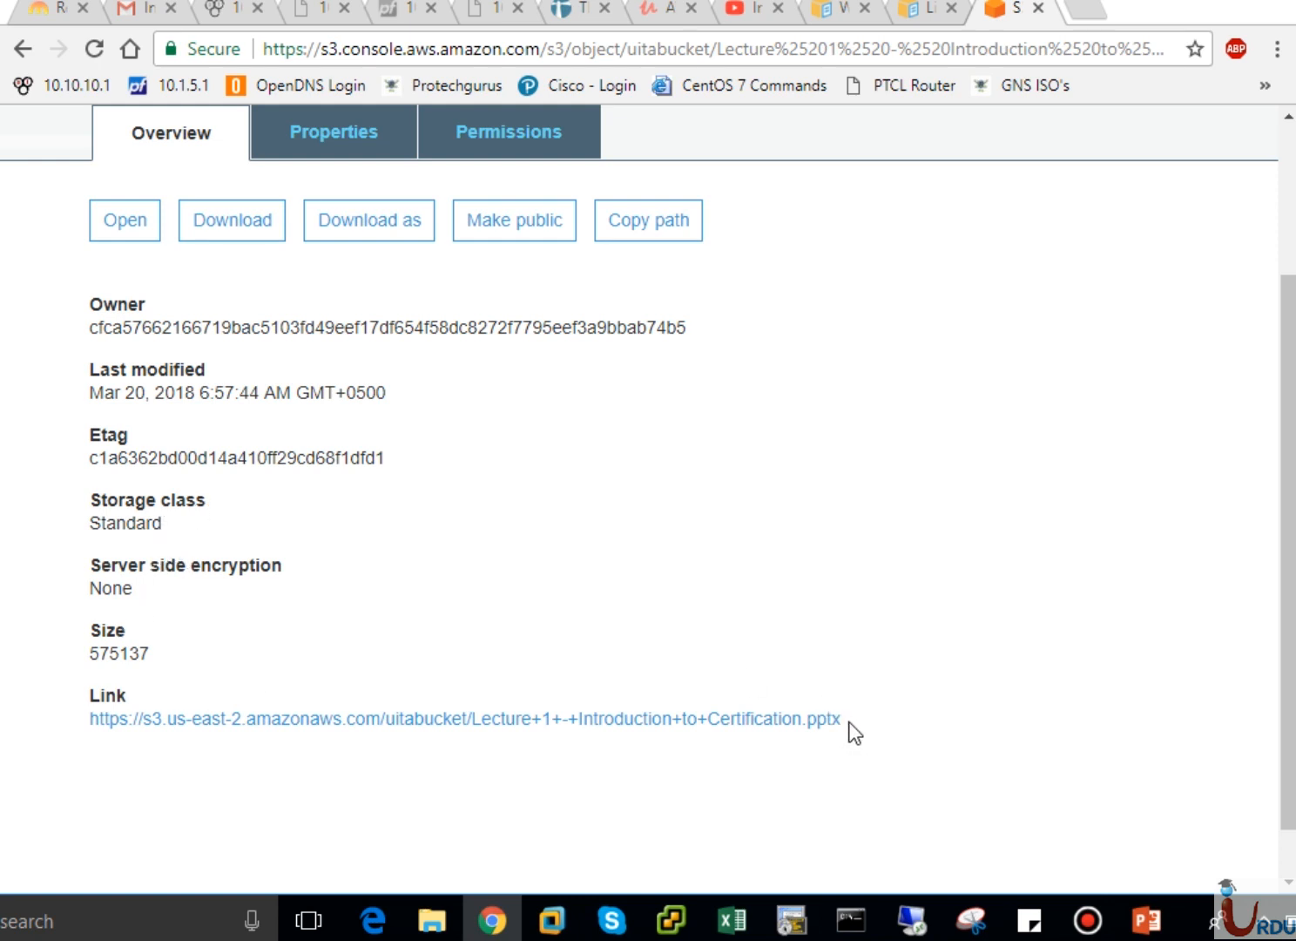
left_click_drag(848, 724, 98, 754)
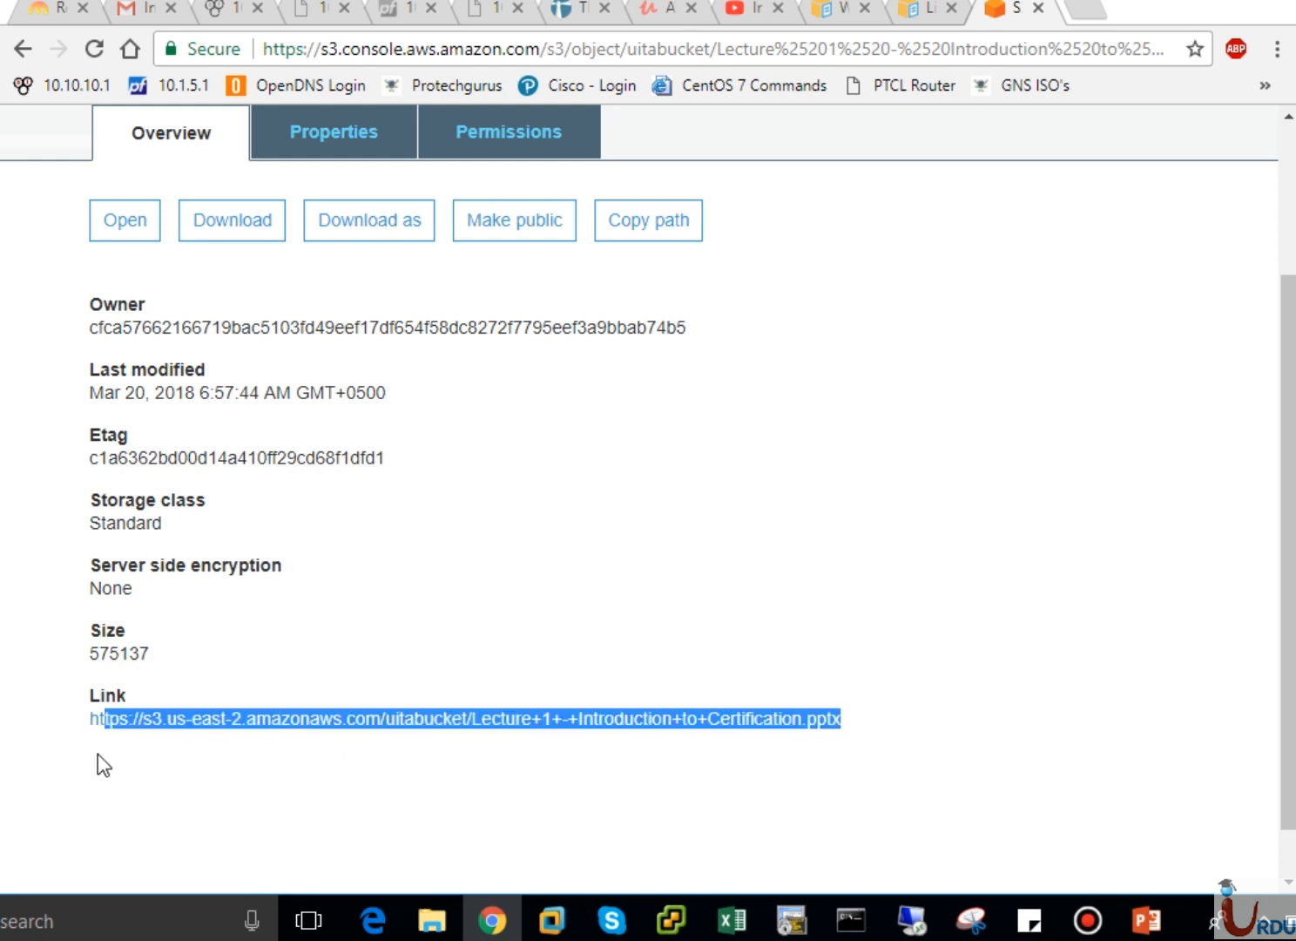
left_click(153, 775)
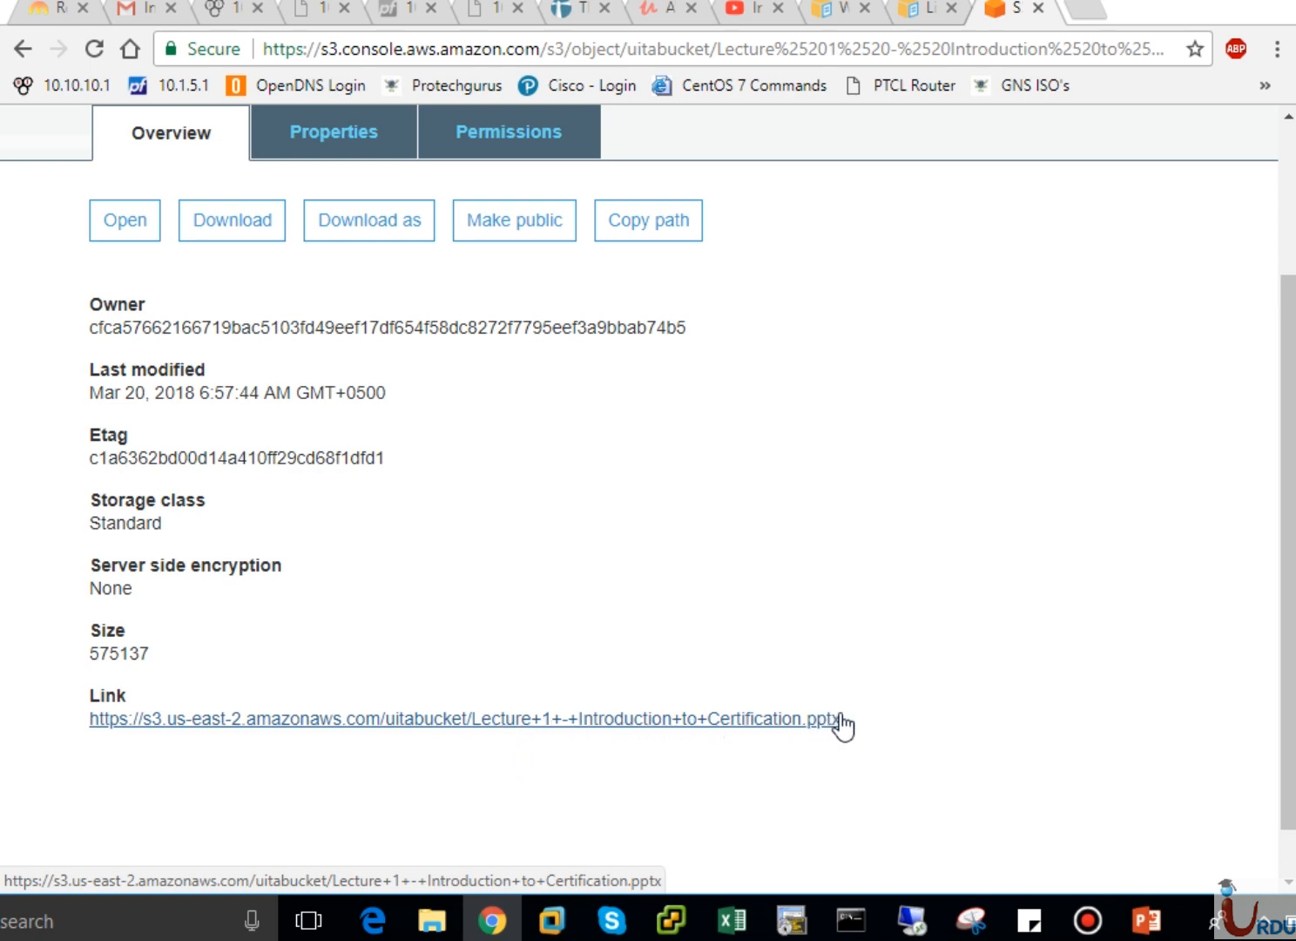
- Copy the PowerPoint file's object link, try opening it in a new browser tab, and close that tab
left_click_drag(879, 731, 92, 754)
key("ctrl+c")
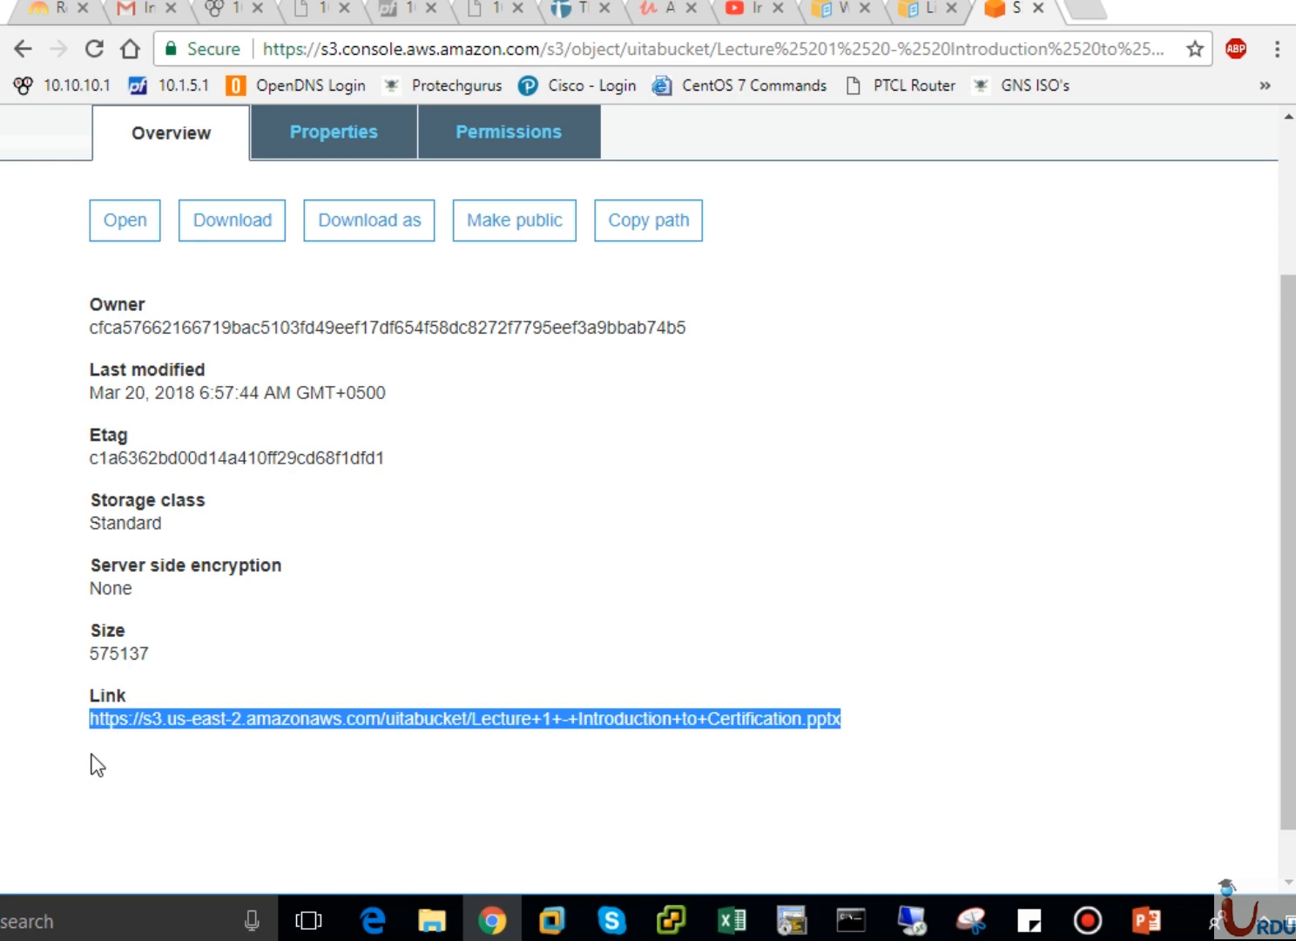
left_click(1082, 12)
key("ctrl+v")
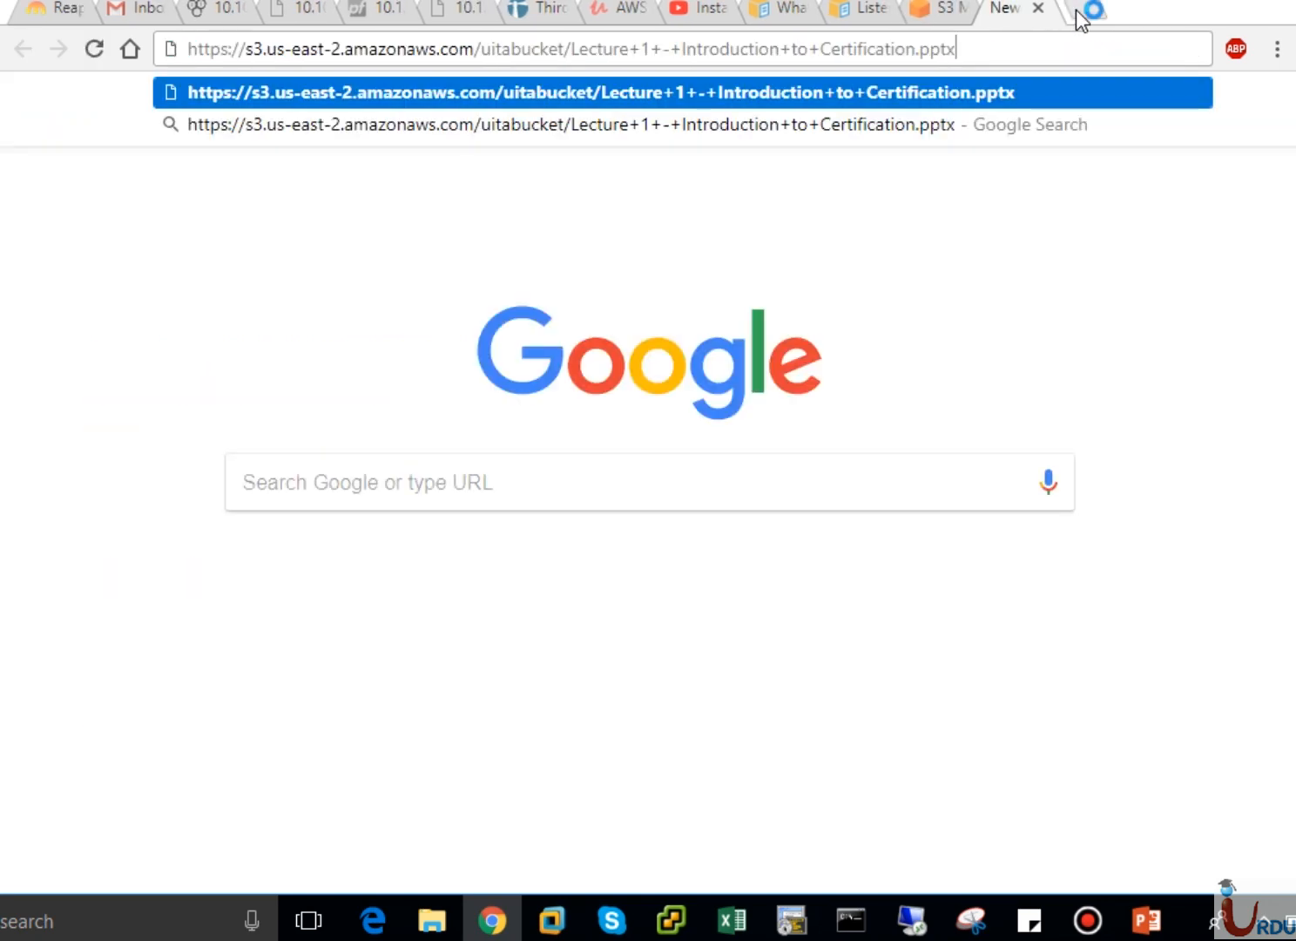
key("Return")
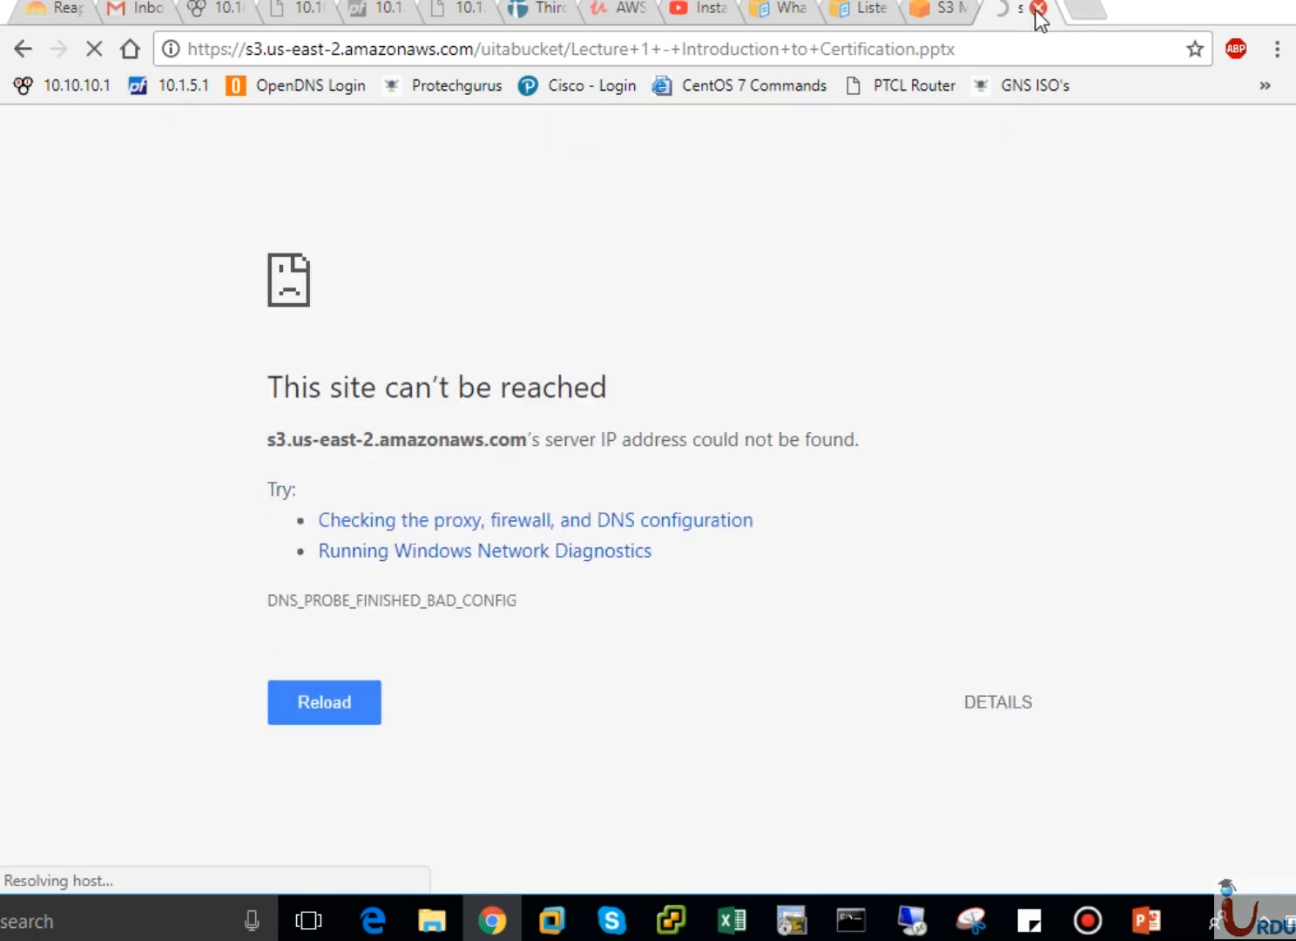
left_click(1038, 9)
left_click(916, 319)
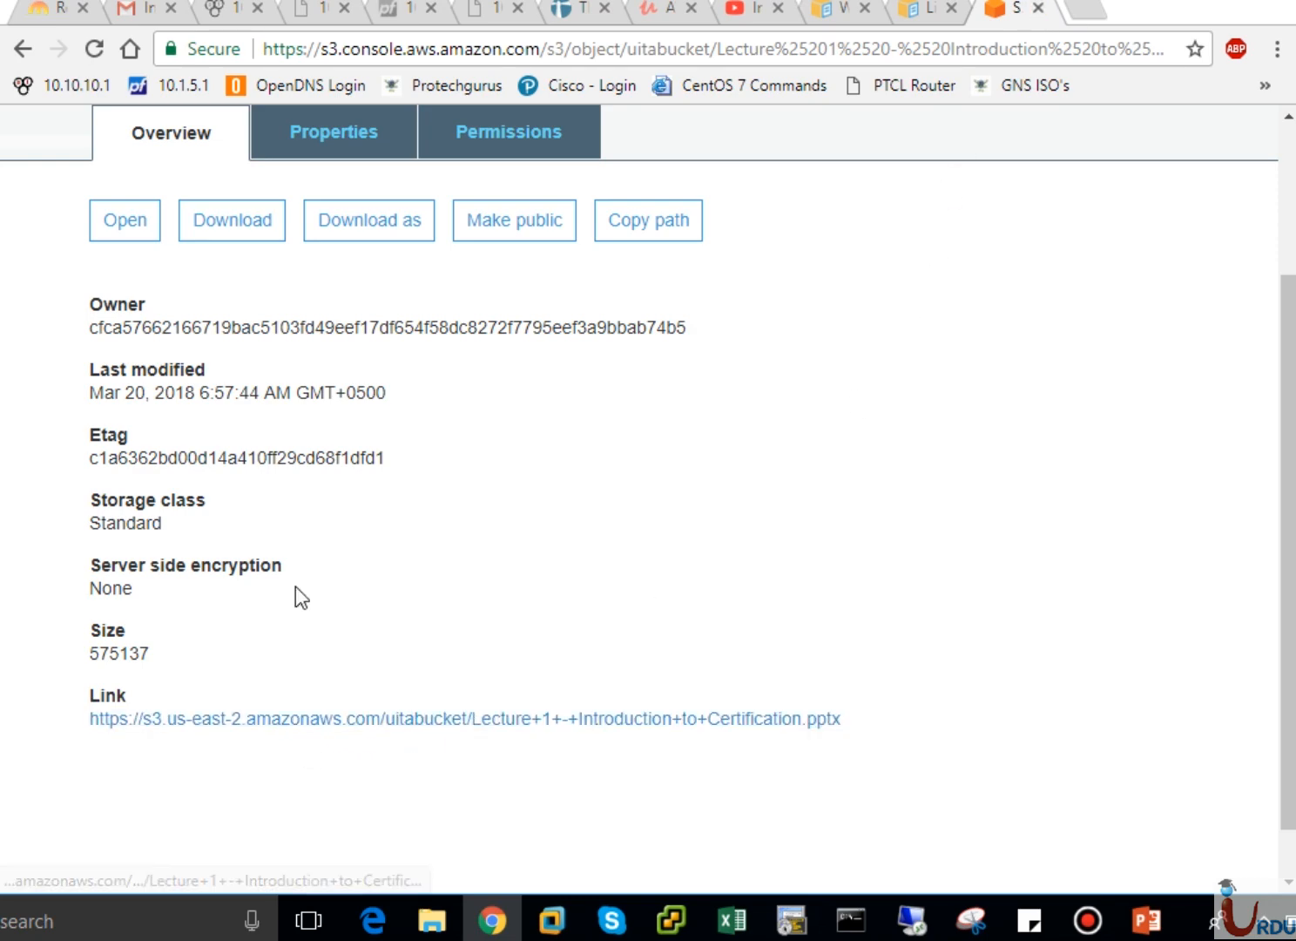
- Check the additional actions for the PowerPoint file in uitabucket, and make the file public from its overview page
left_click(32, 58)
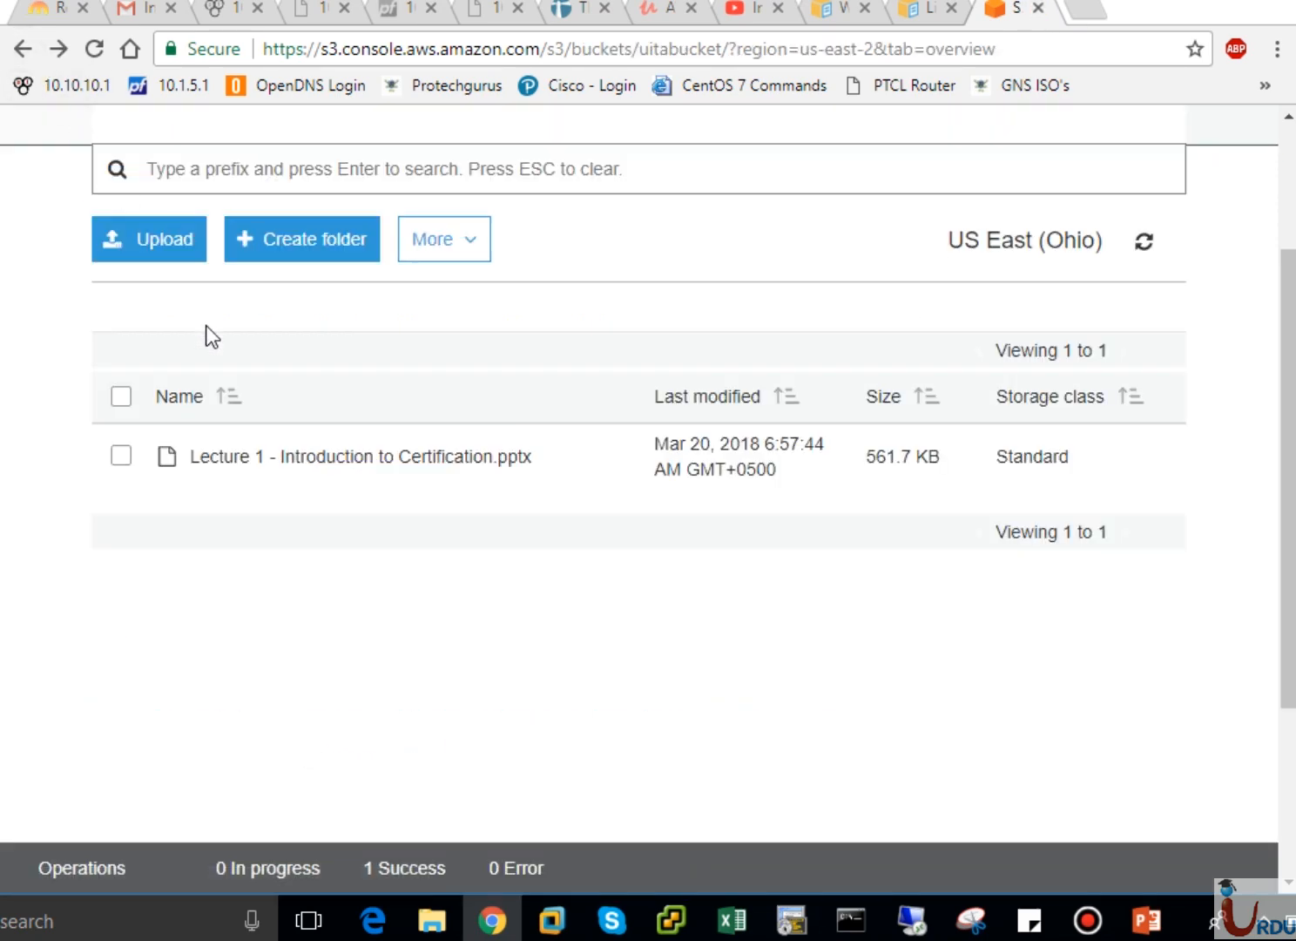
left_click(121, 459)
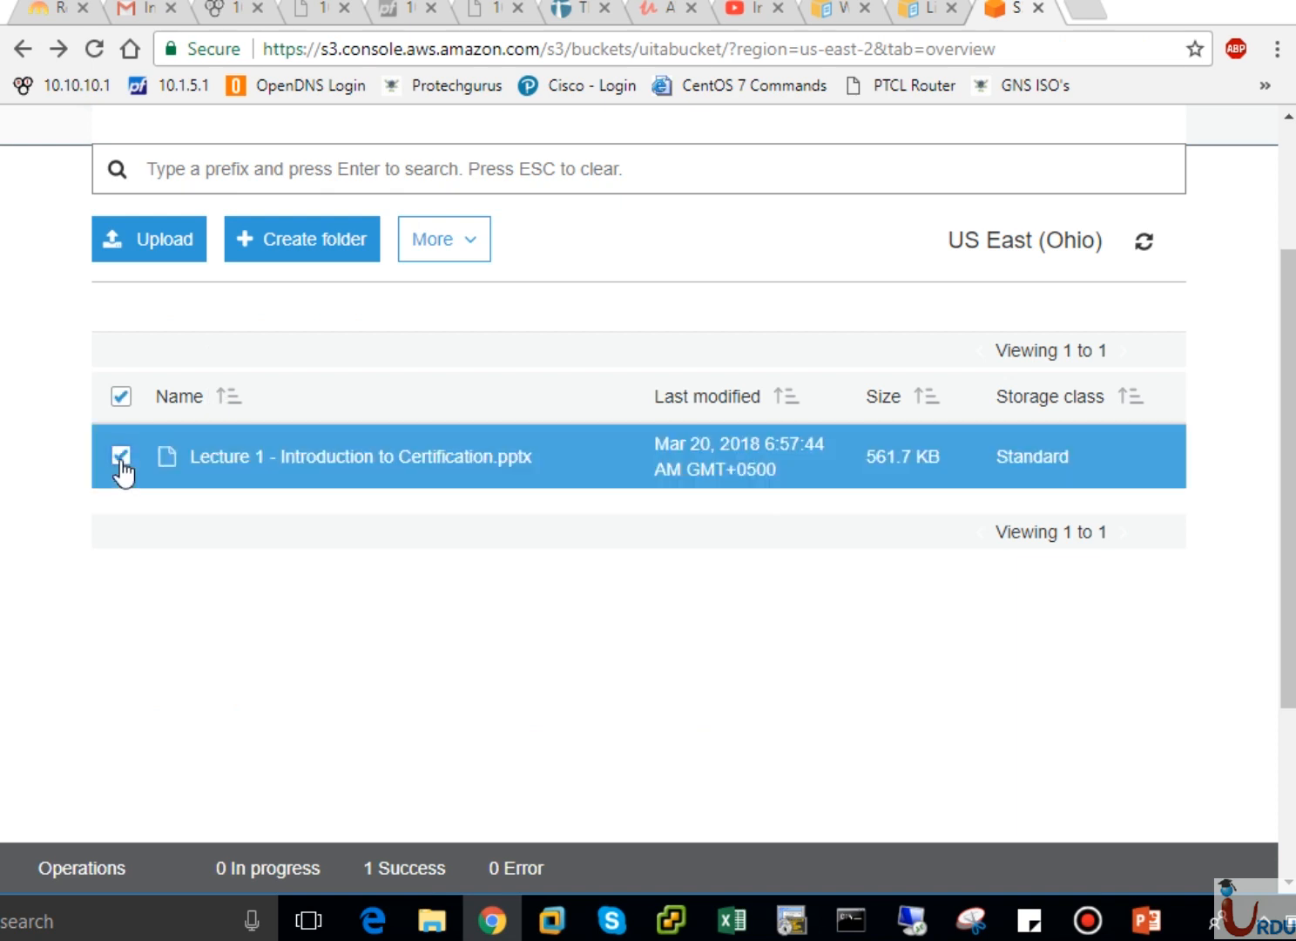
left_click(459, 261)
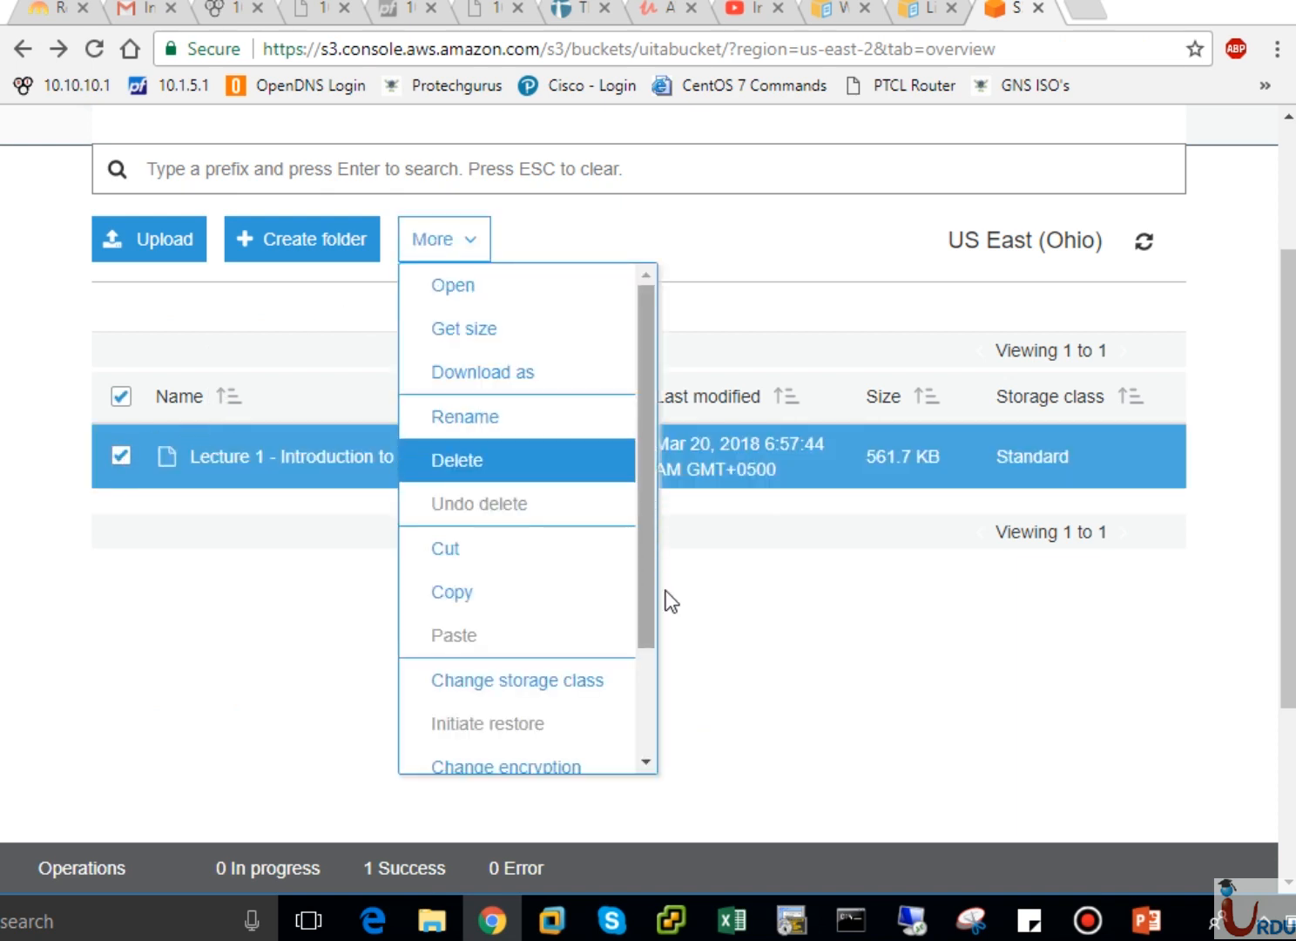
scroll(641, 703, "down", 2)
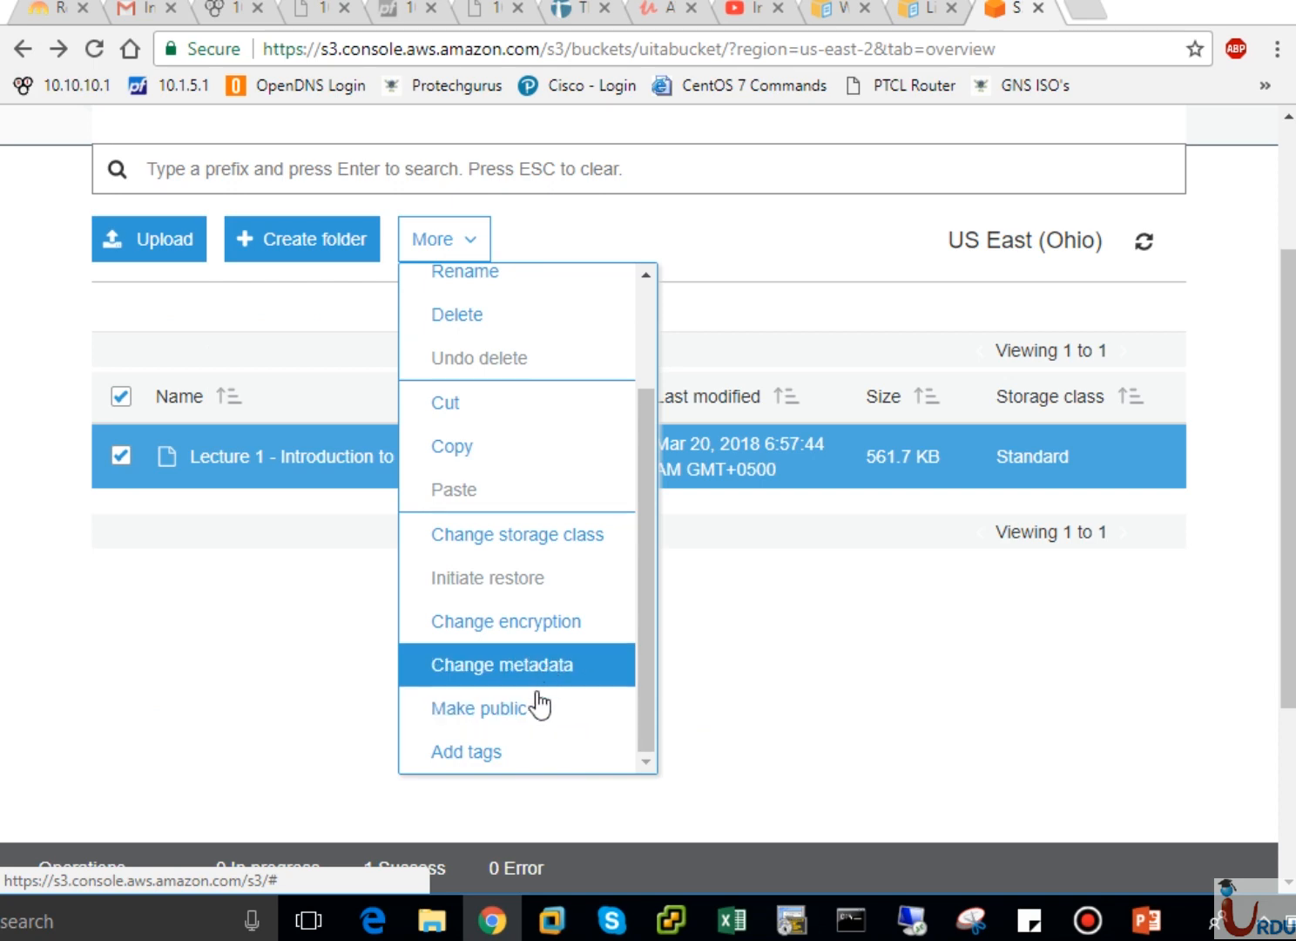
left_click(821, 688)
left_click(263, 471)
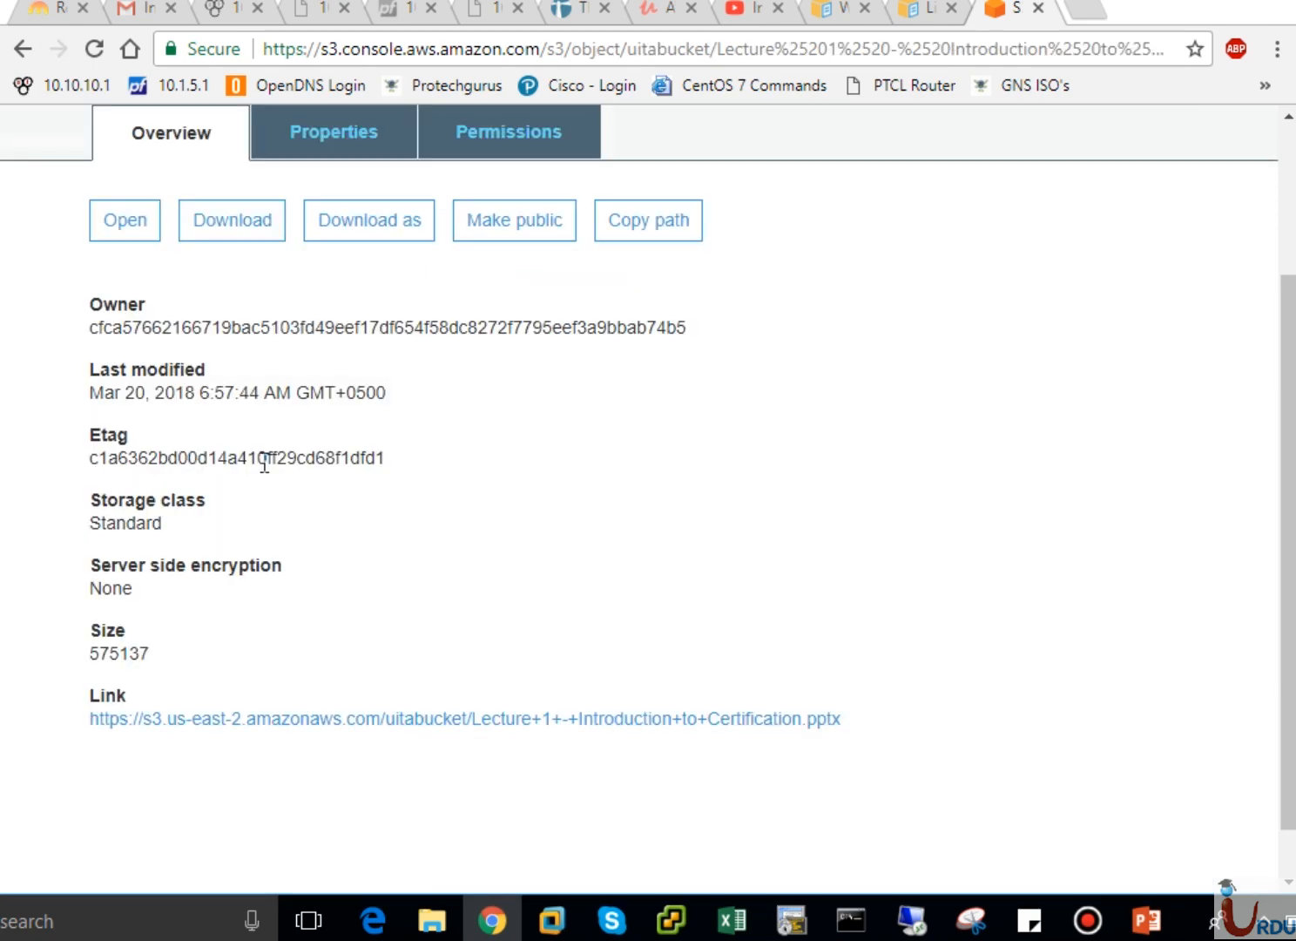
left_click(480, 215)
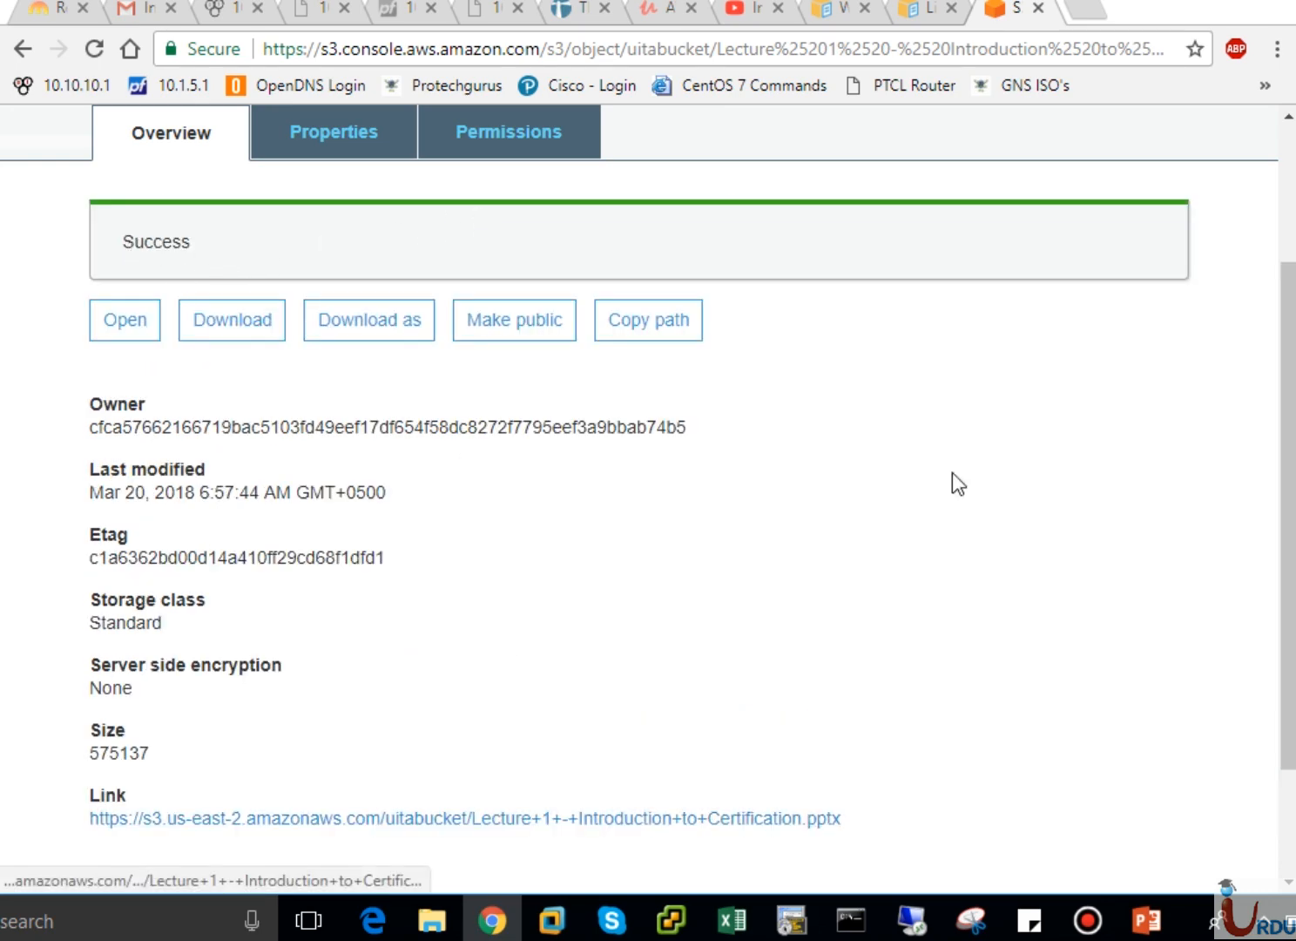
- Open the copied object link in a new browser tab to download the PowerPoint file, and close the tab
left_click(1088, 15)
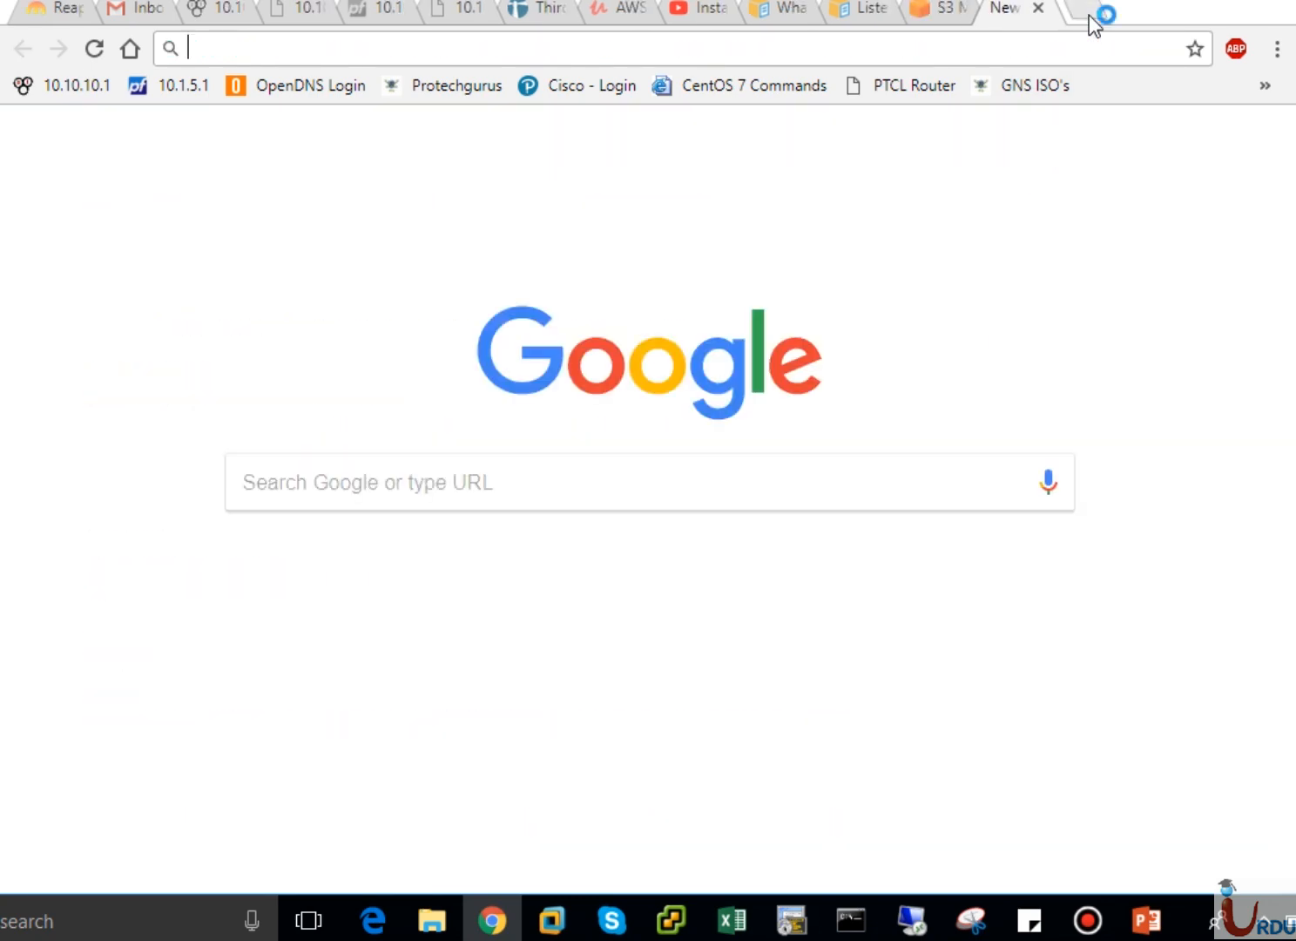
key("ctrl+v")
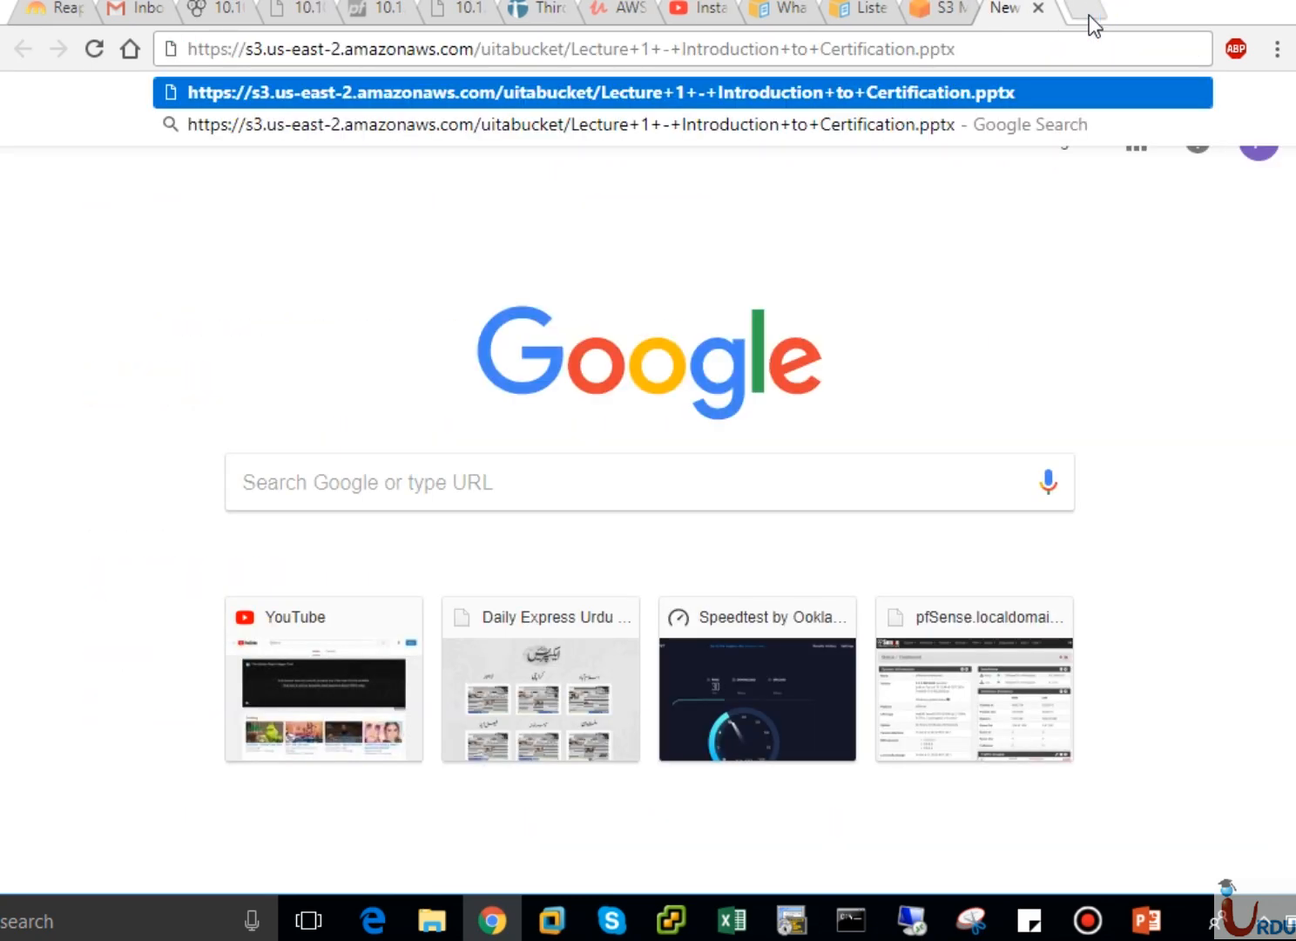
key("Return")
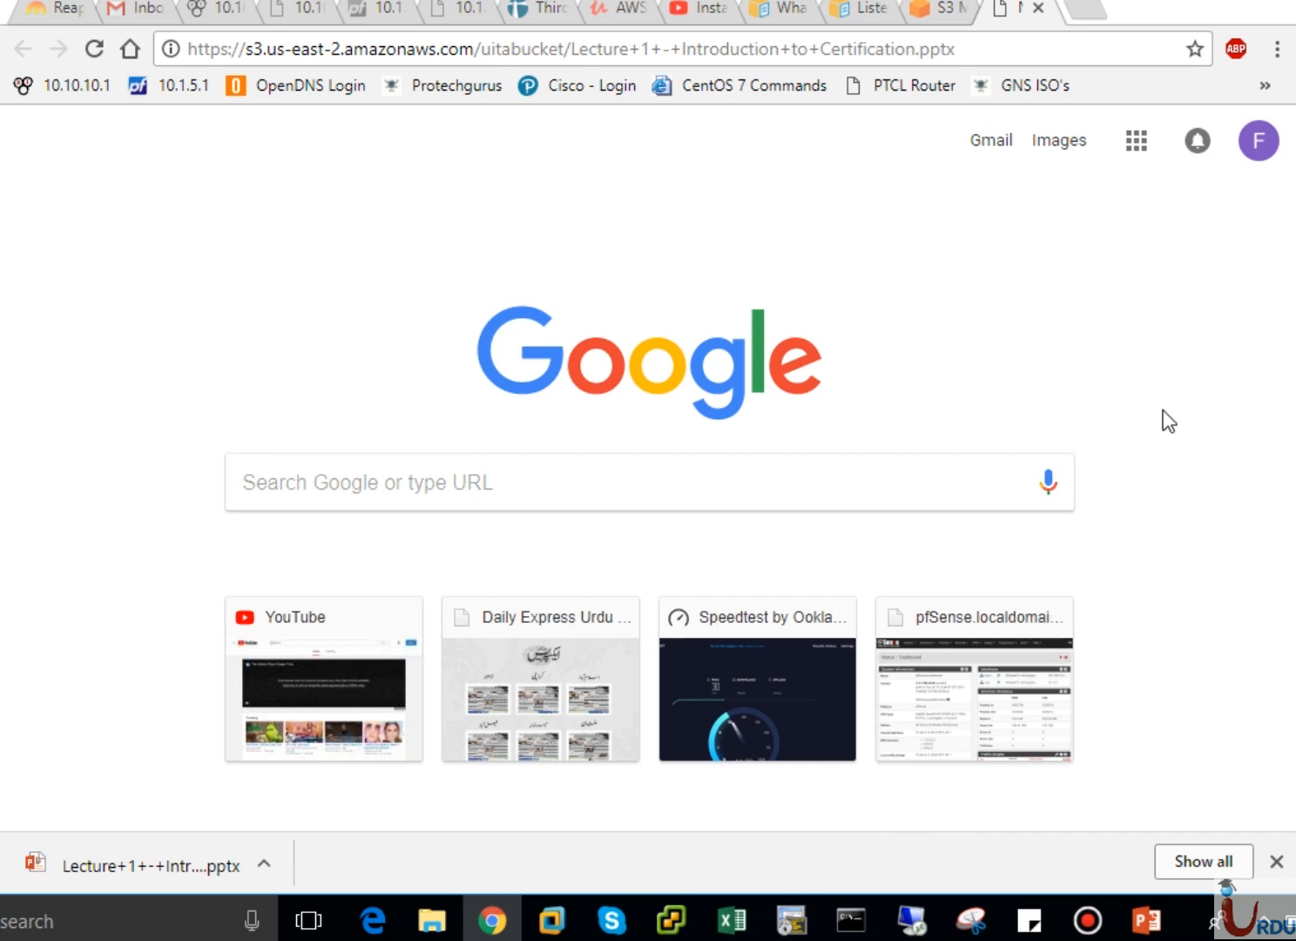
left_click(1038, 8)
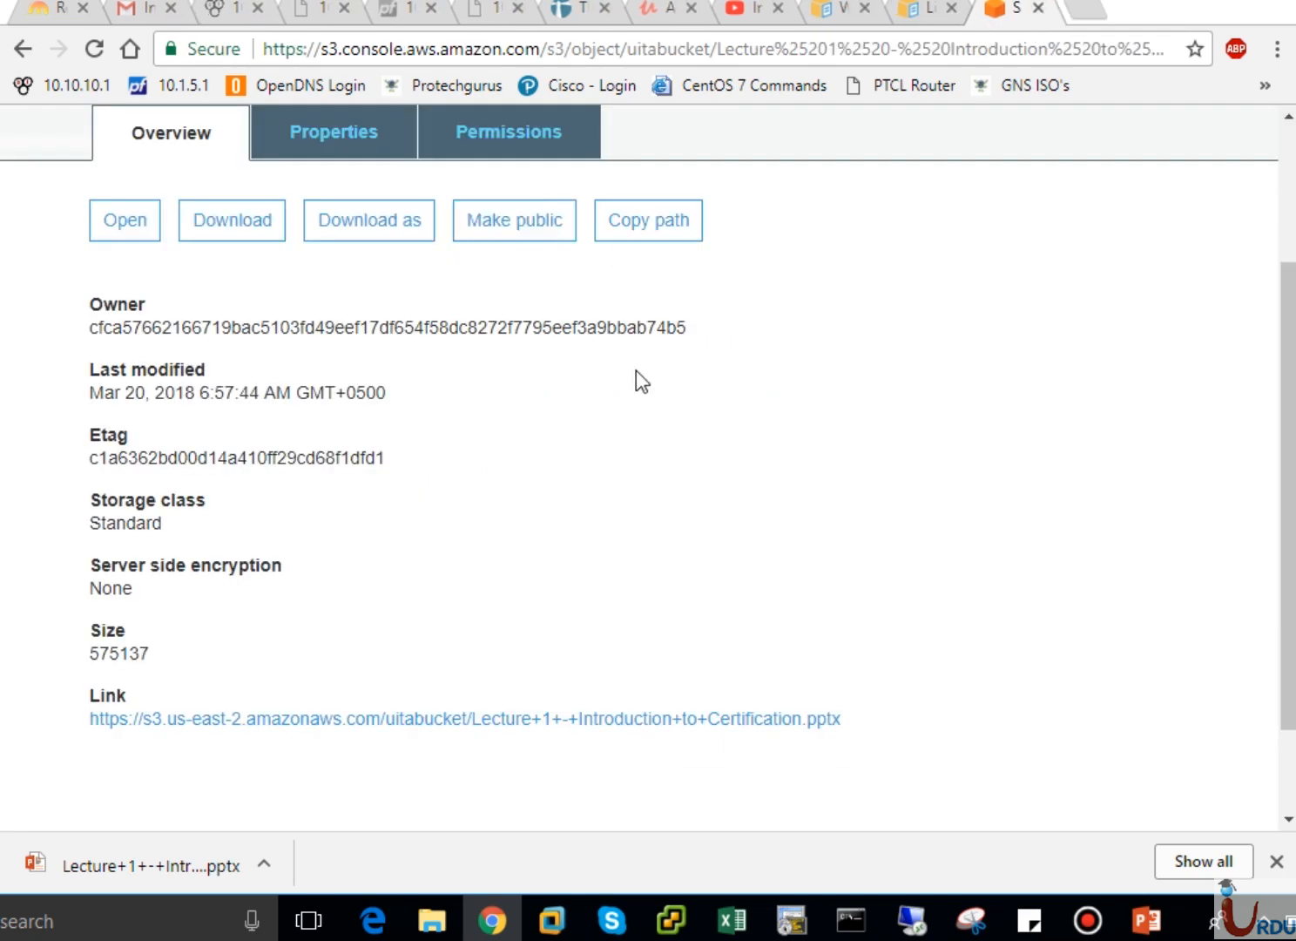
- Return to uitabucket's file list, select the PowerPoint file, view its additional actions and details summary, and close the summary
left_click(14, 54)
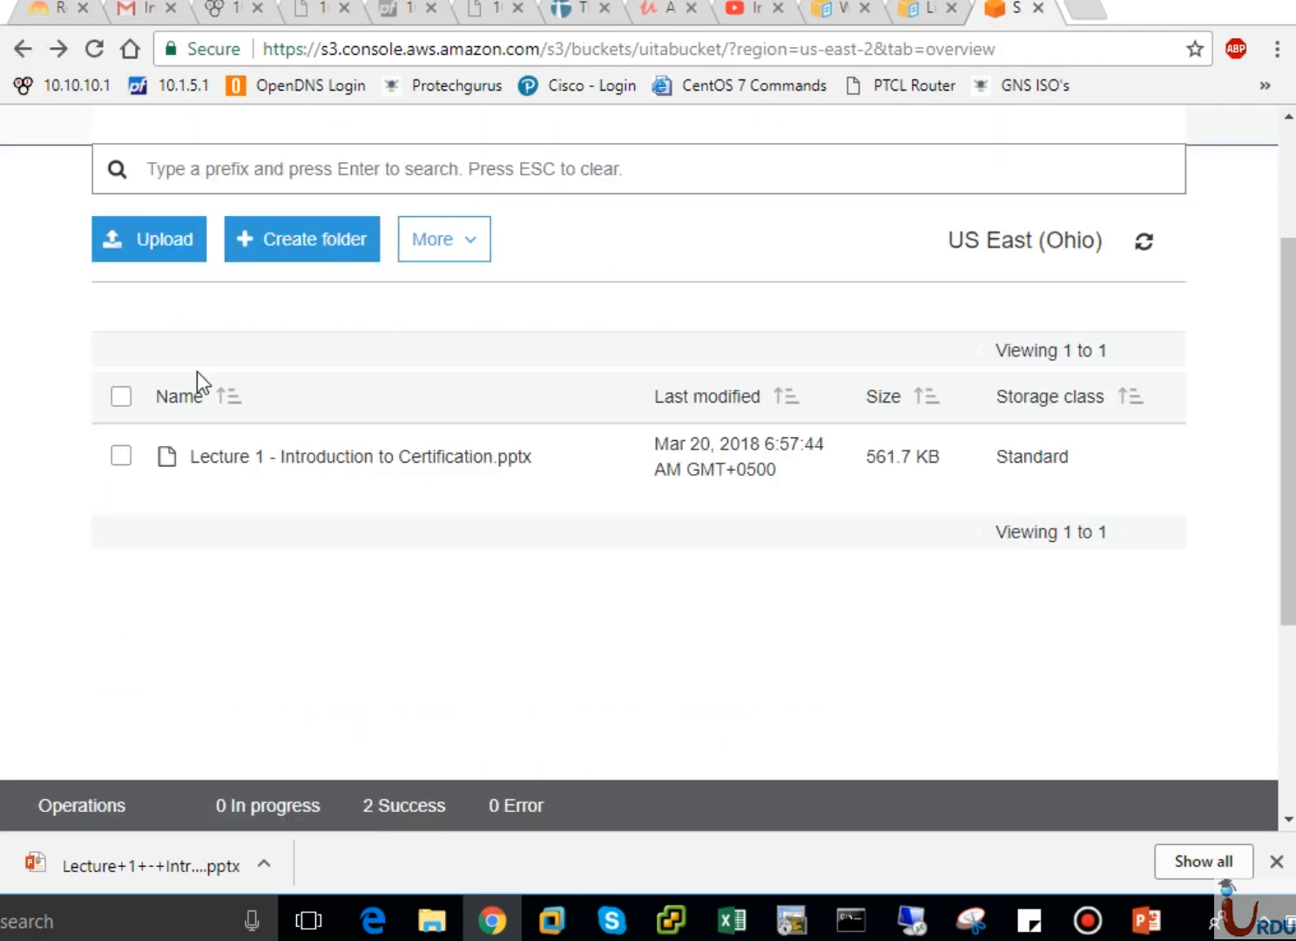
left_click(121, 456)
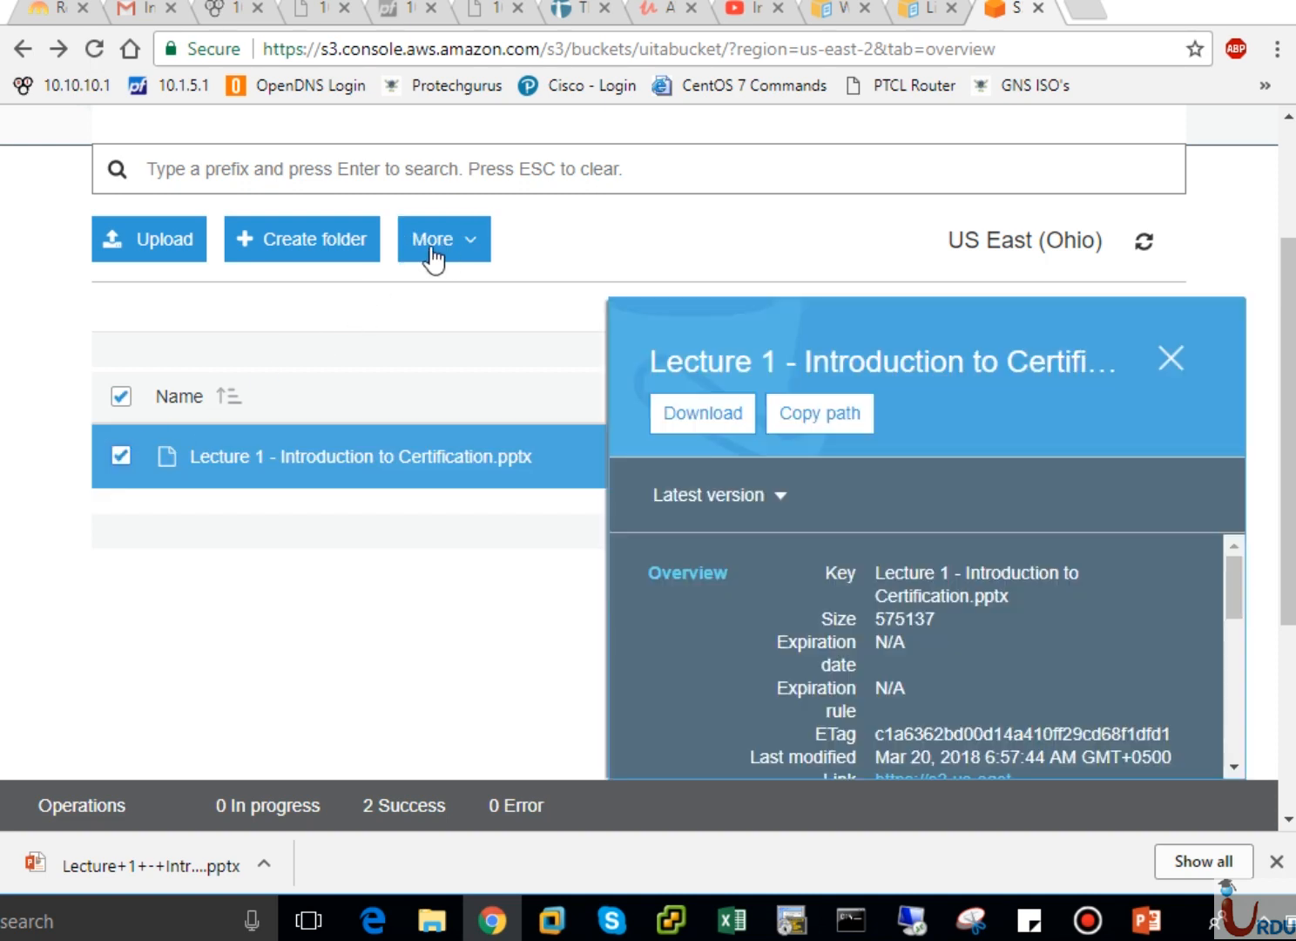
left_click(431, 249)
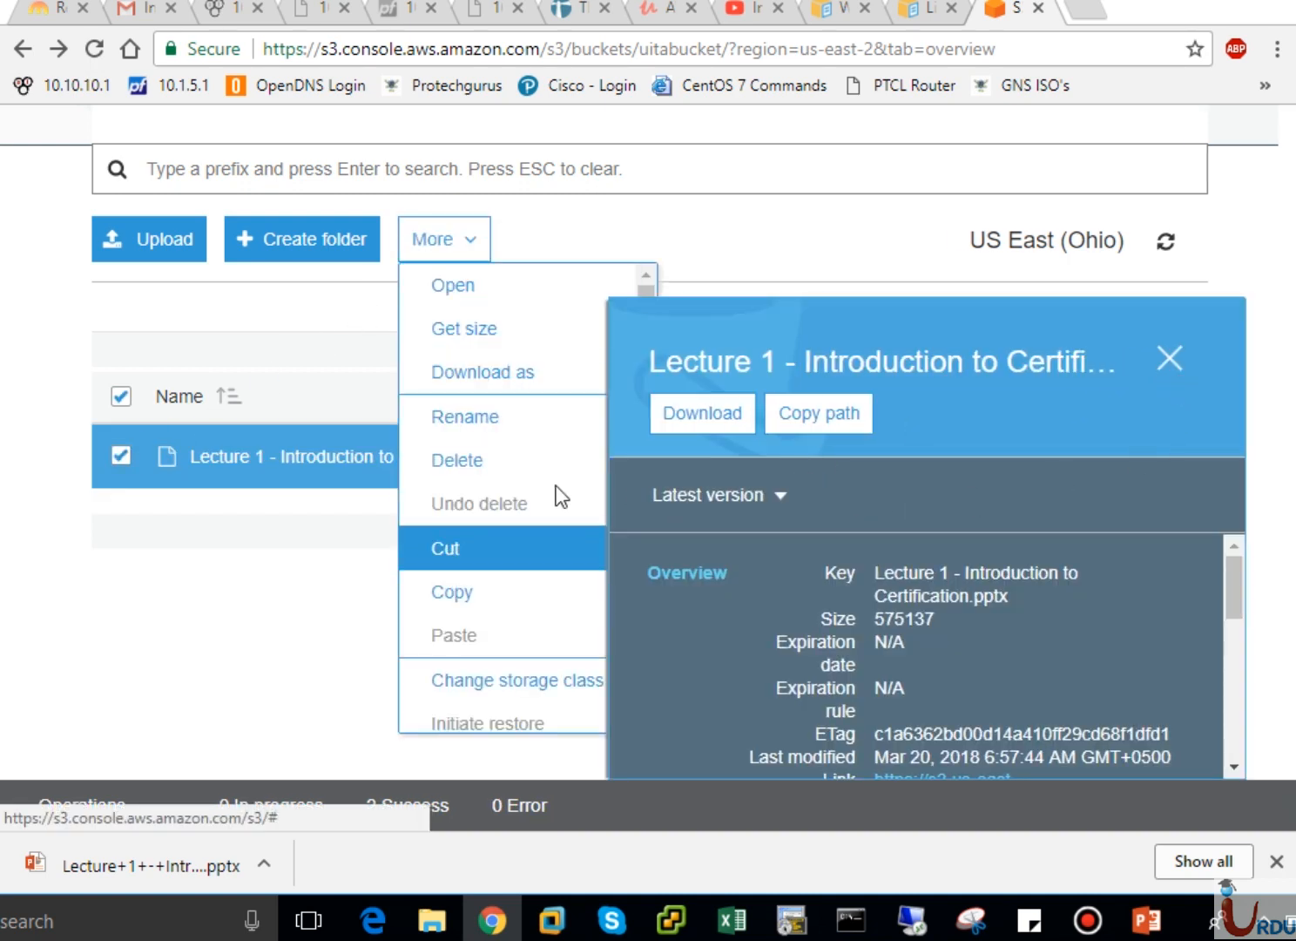
left_click(245, 607)
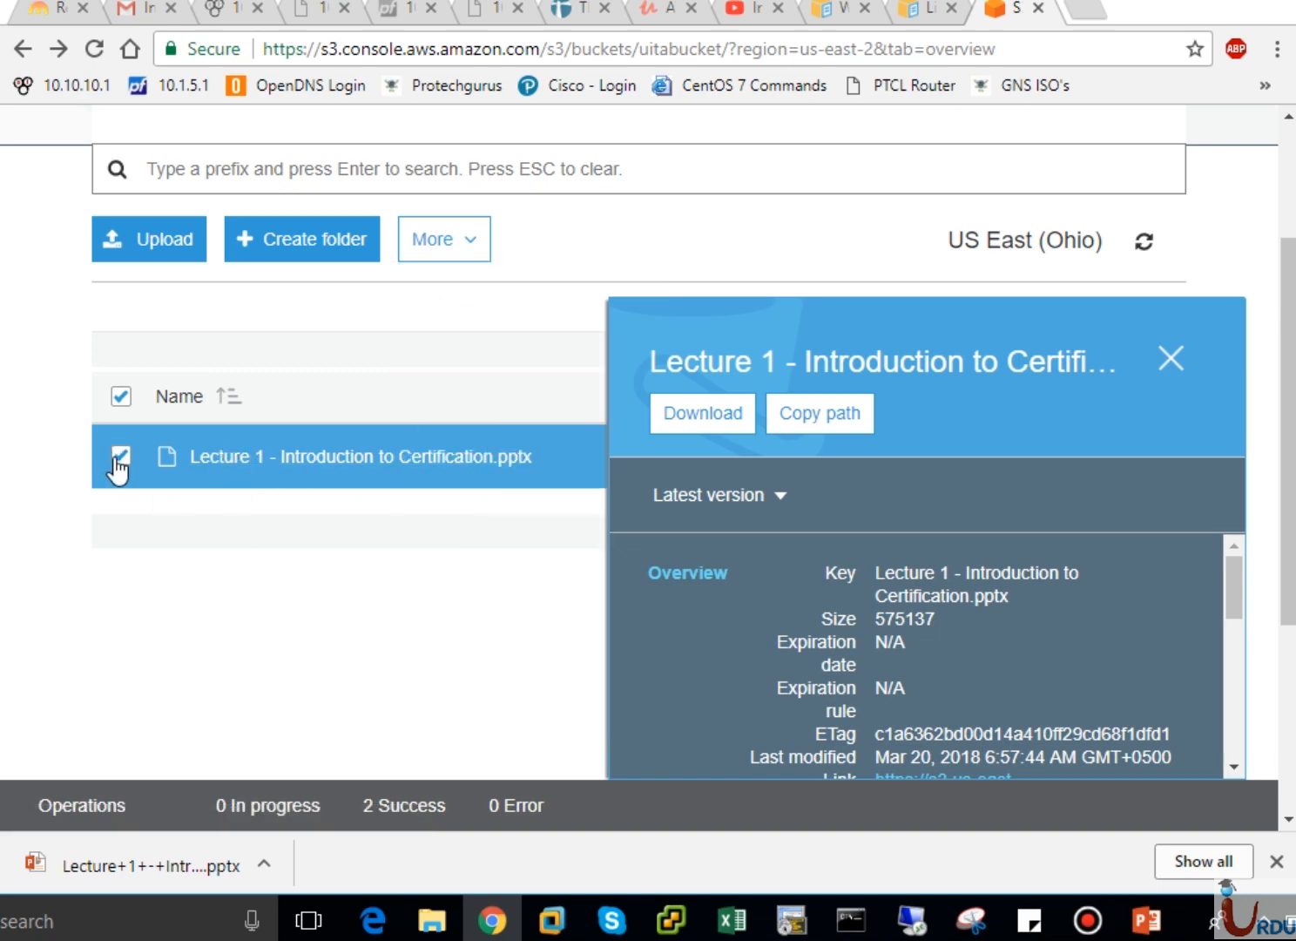
mouse_move(1227, 547)
left_mouse_down()
mouse_move(1242, 722)
mouse_move(1244, 578)
mouse_move(1228, 541)
left_mouse_up()
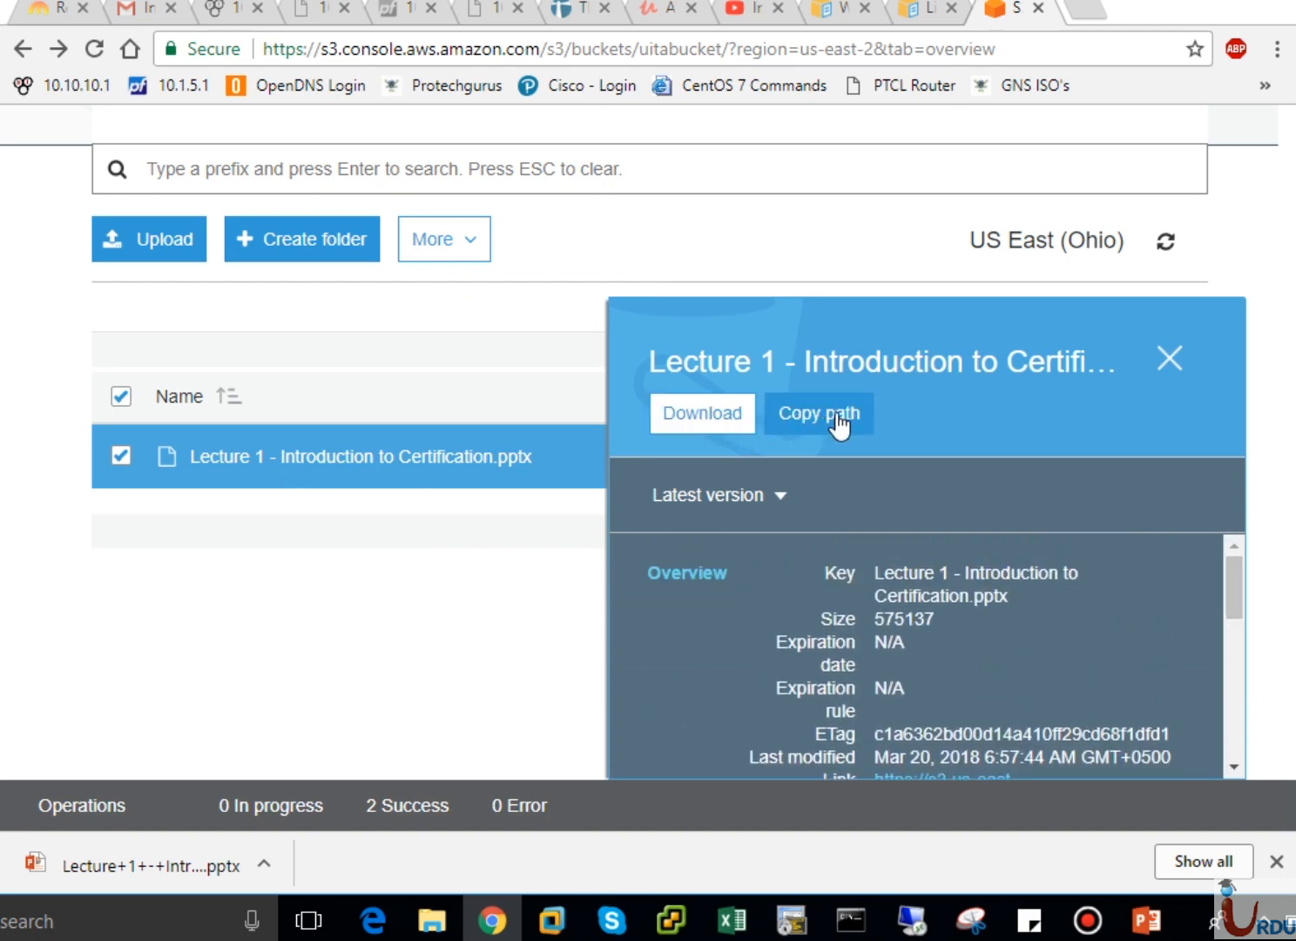
left_click(1174, 368)
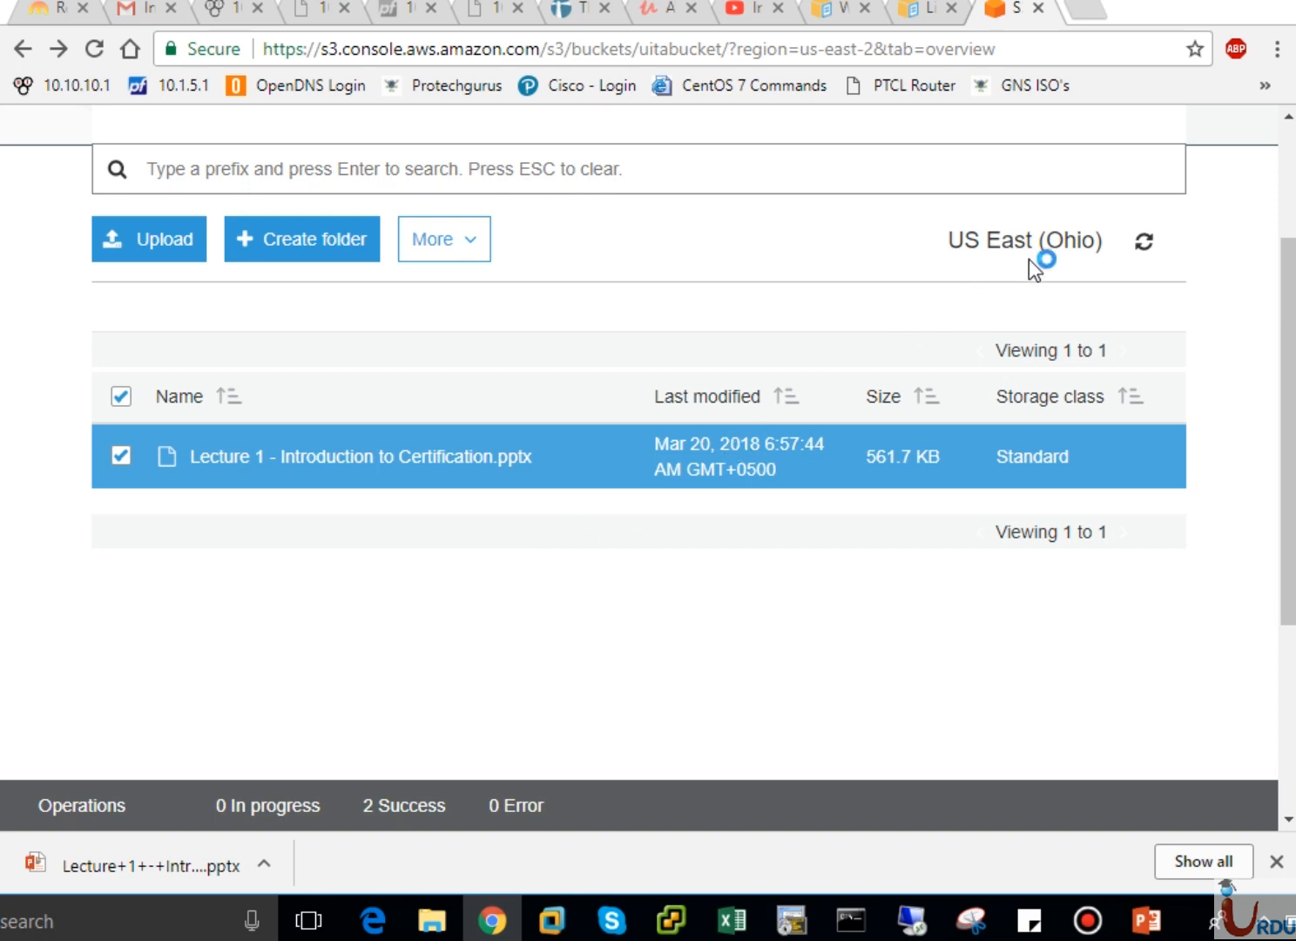
- Open the new-folder form in uitabucket, examine its encryption options, and leave without creating a folder
left_click(261, 242)
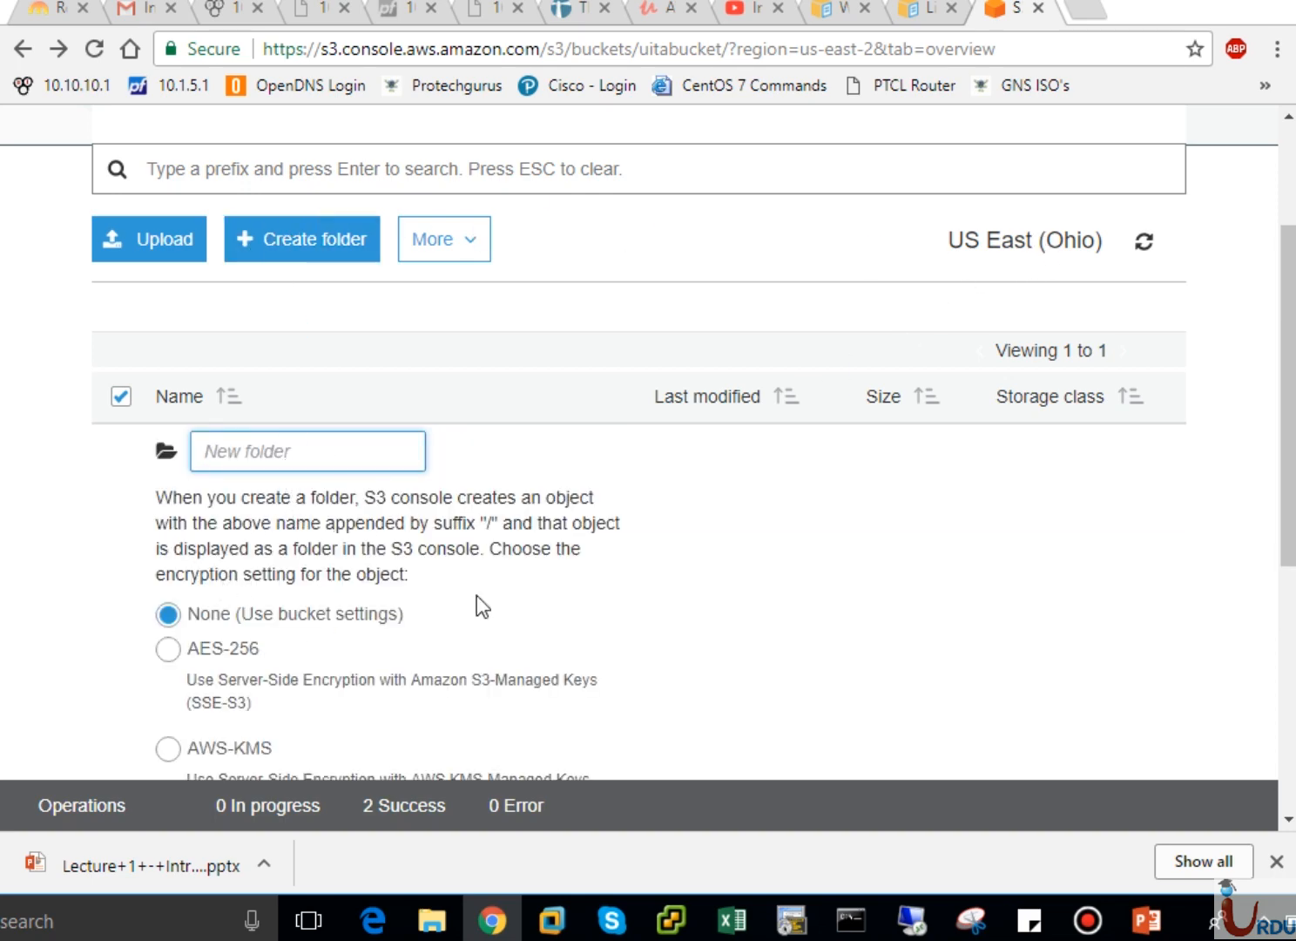
left_click_drag(1291, 414, 1289, 429)
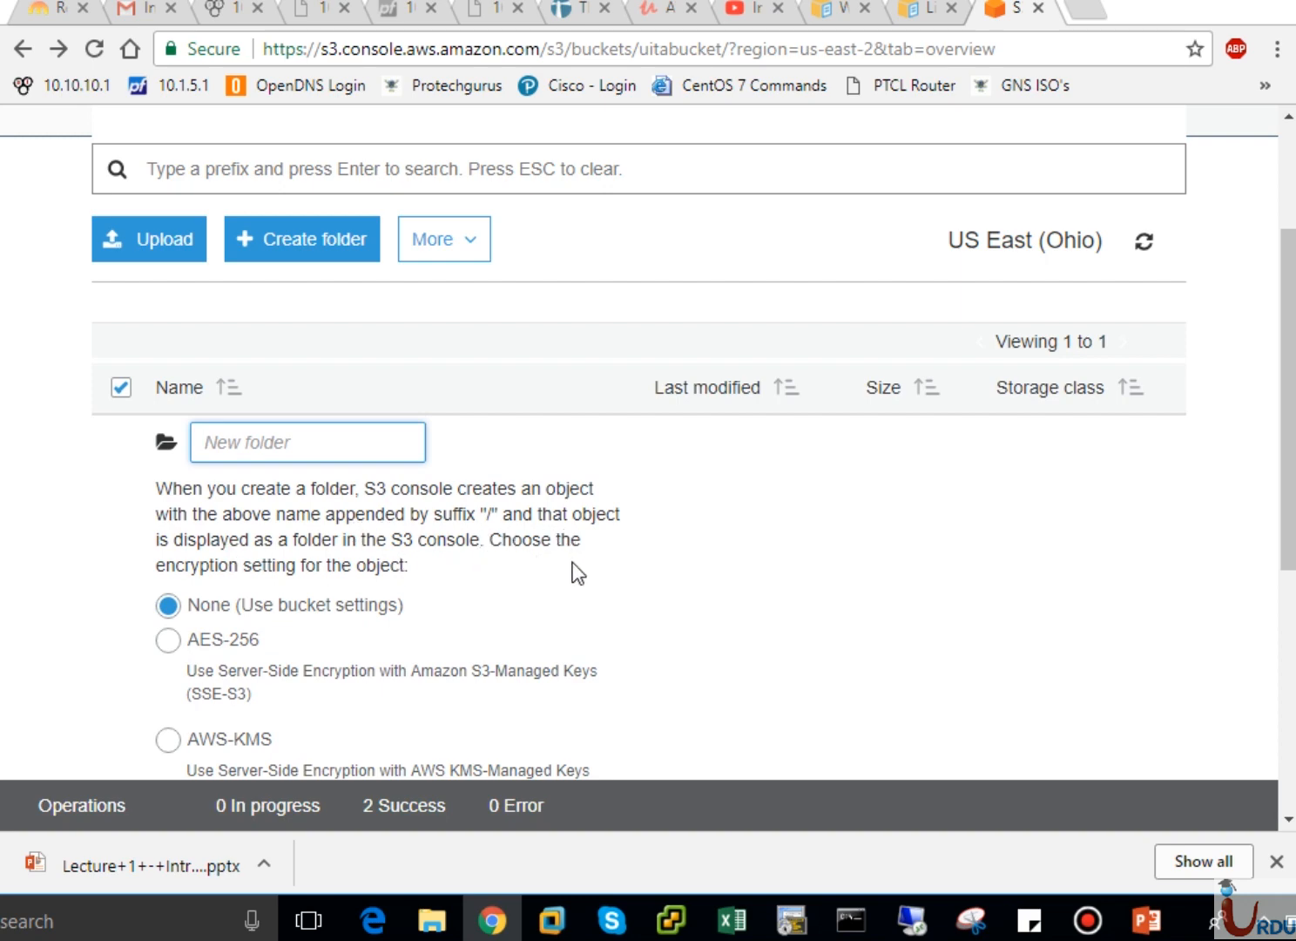
left_click_drag(1288, 427, 1287, 585)
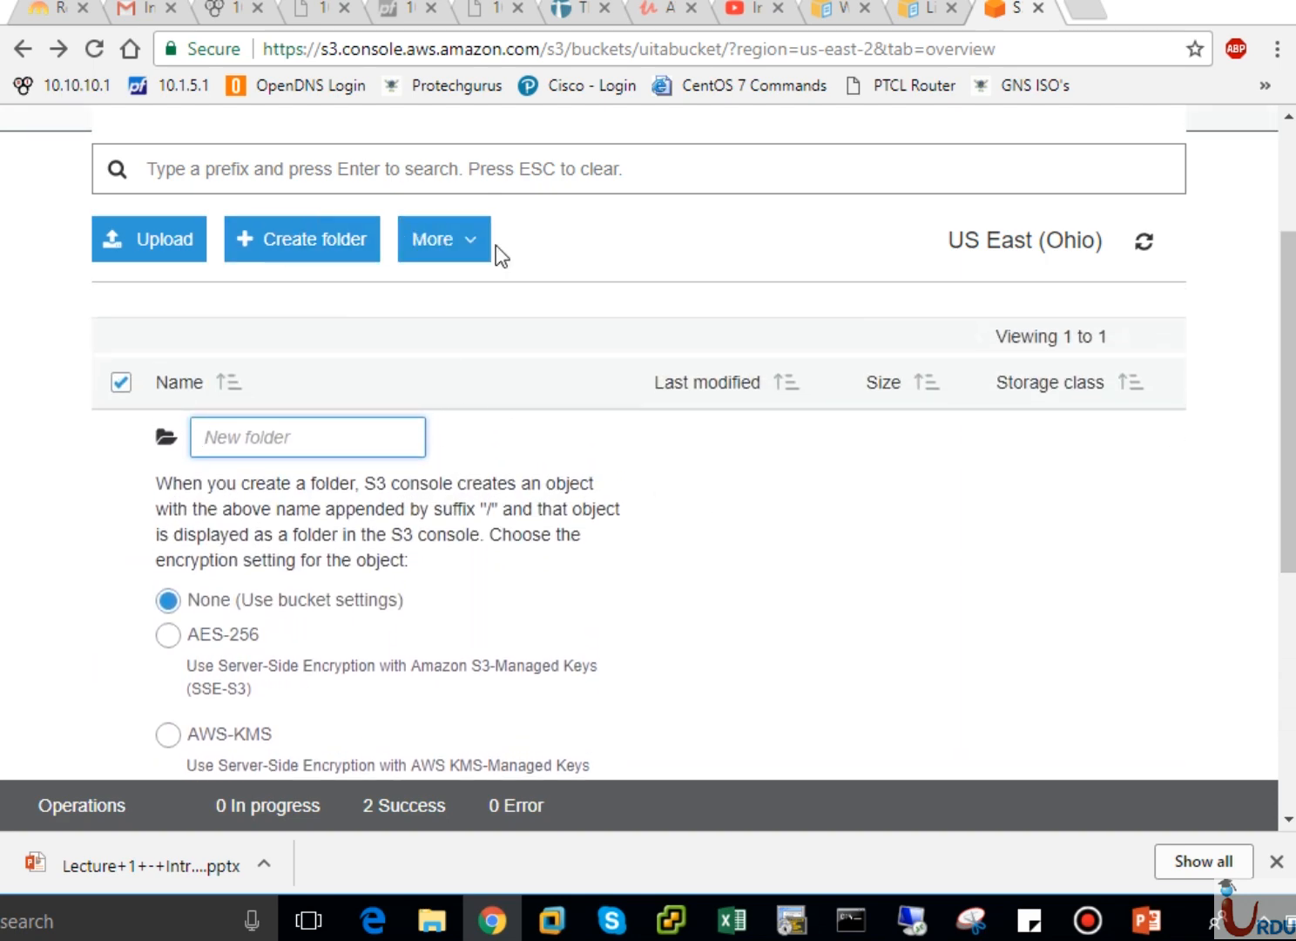
left_click(23, 49)
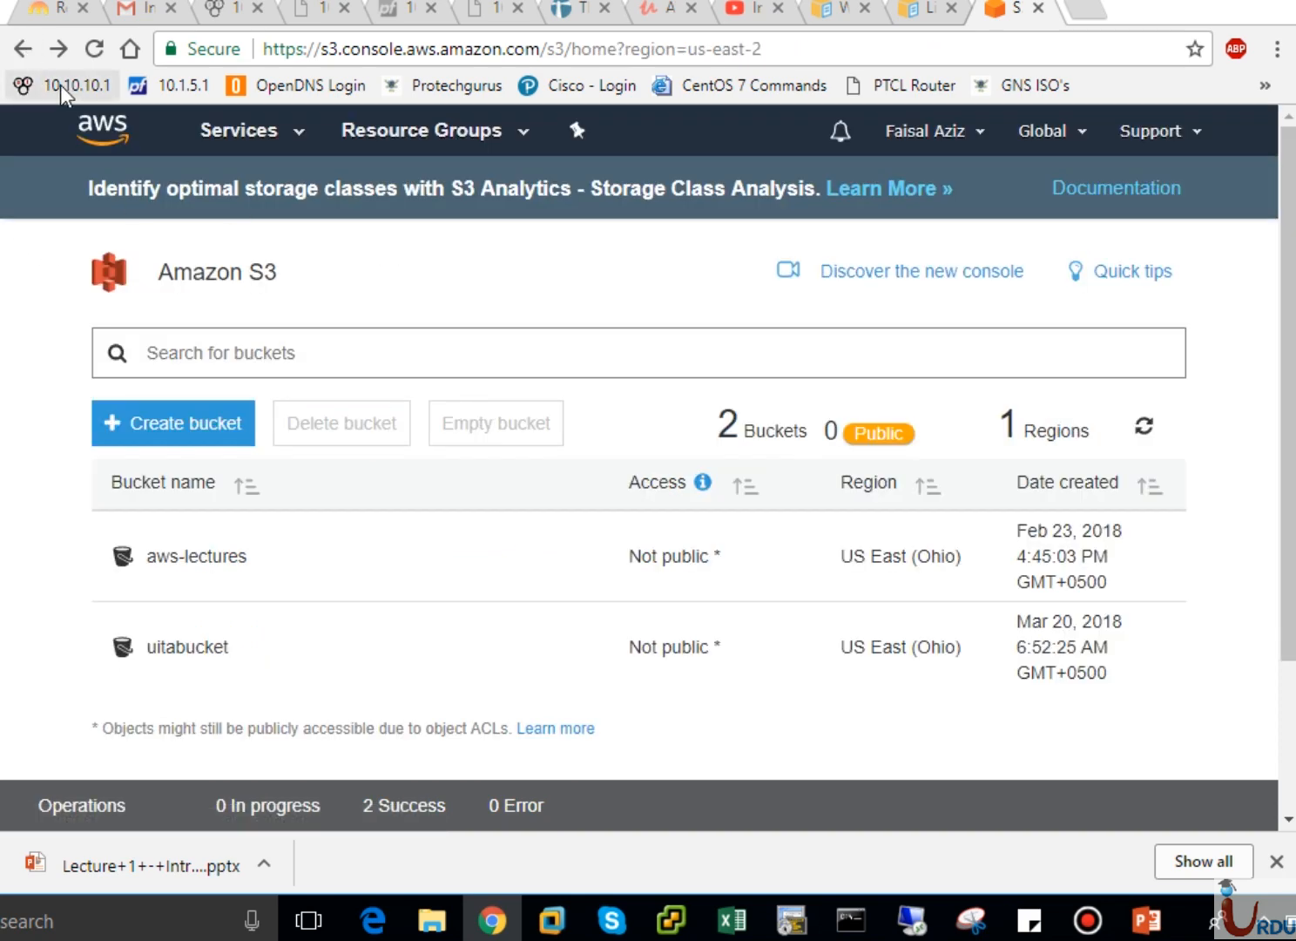
- View the lifecycle section of uitabucket's management settings and return to the Amazon S3 bucket list
left_click(24, 49)
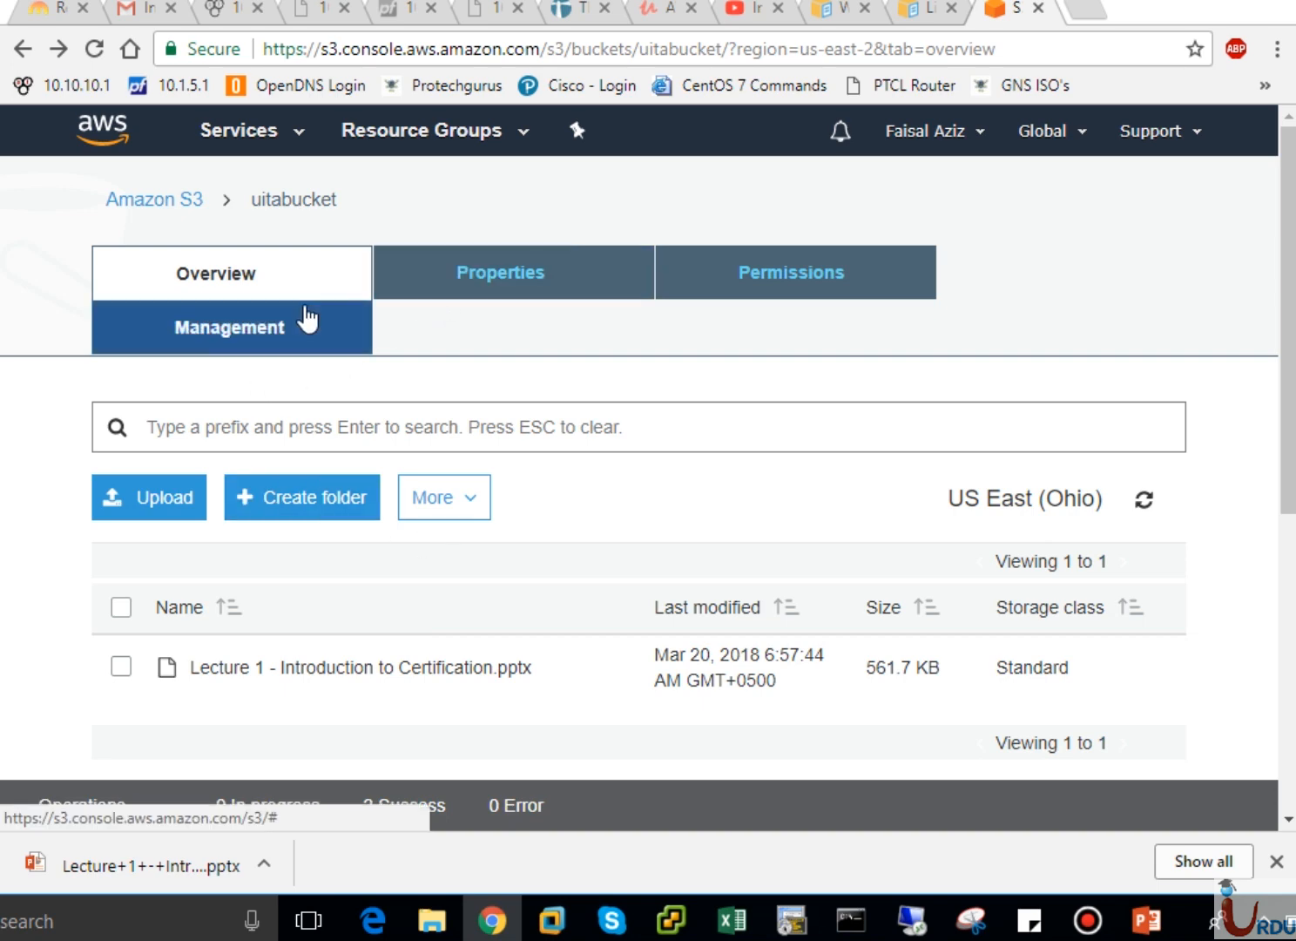
left_click(275, 329)
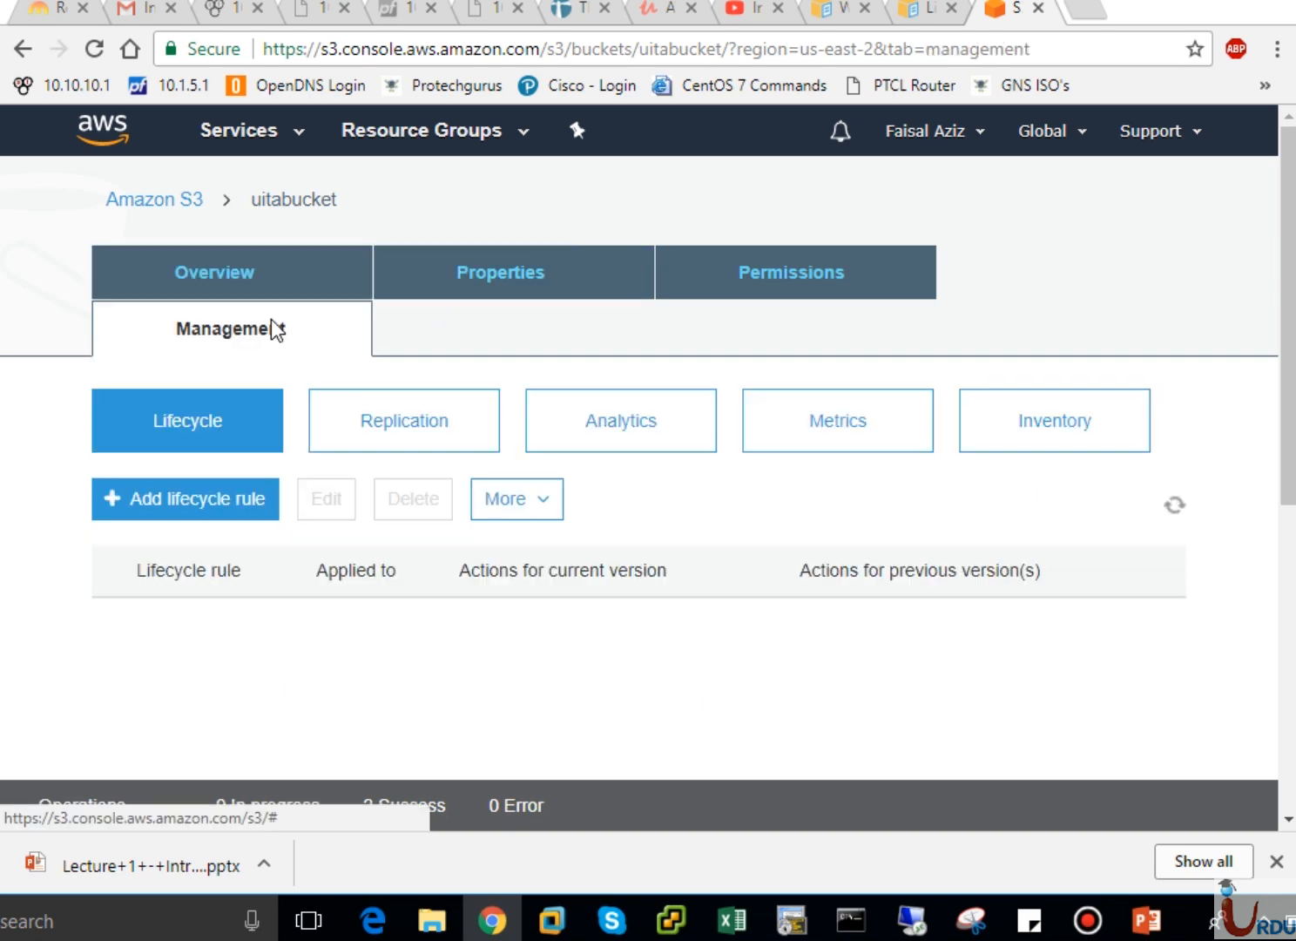
left_click(24, 49)
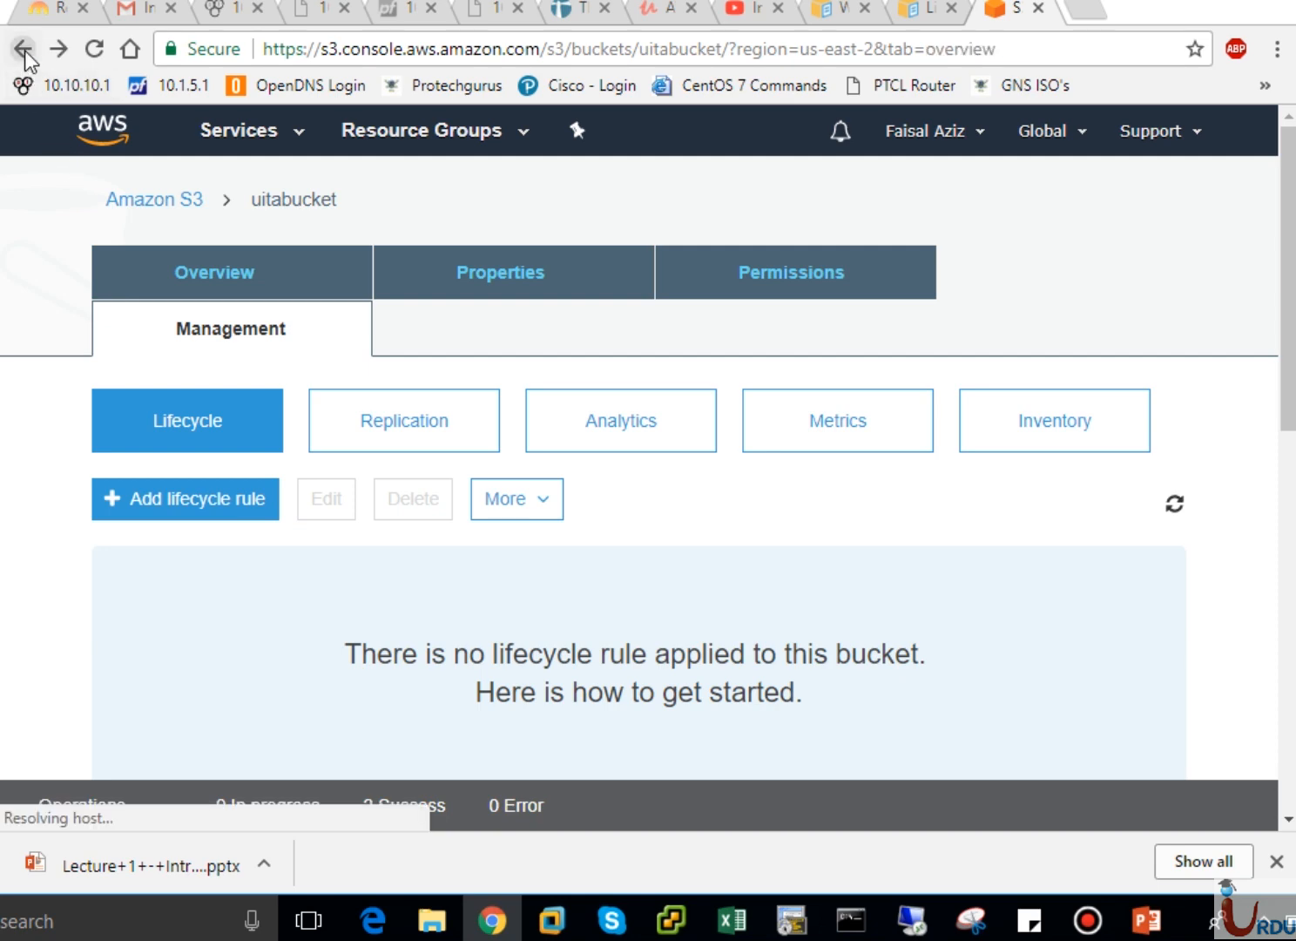
left_click(181, 199)
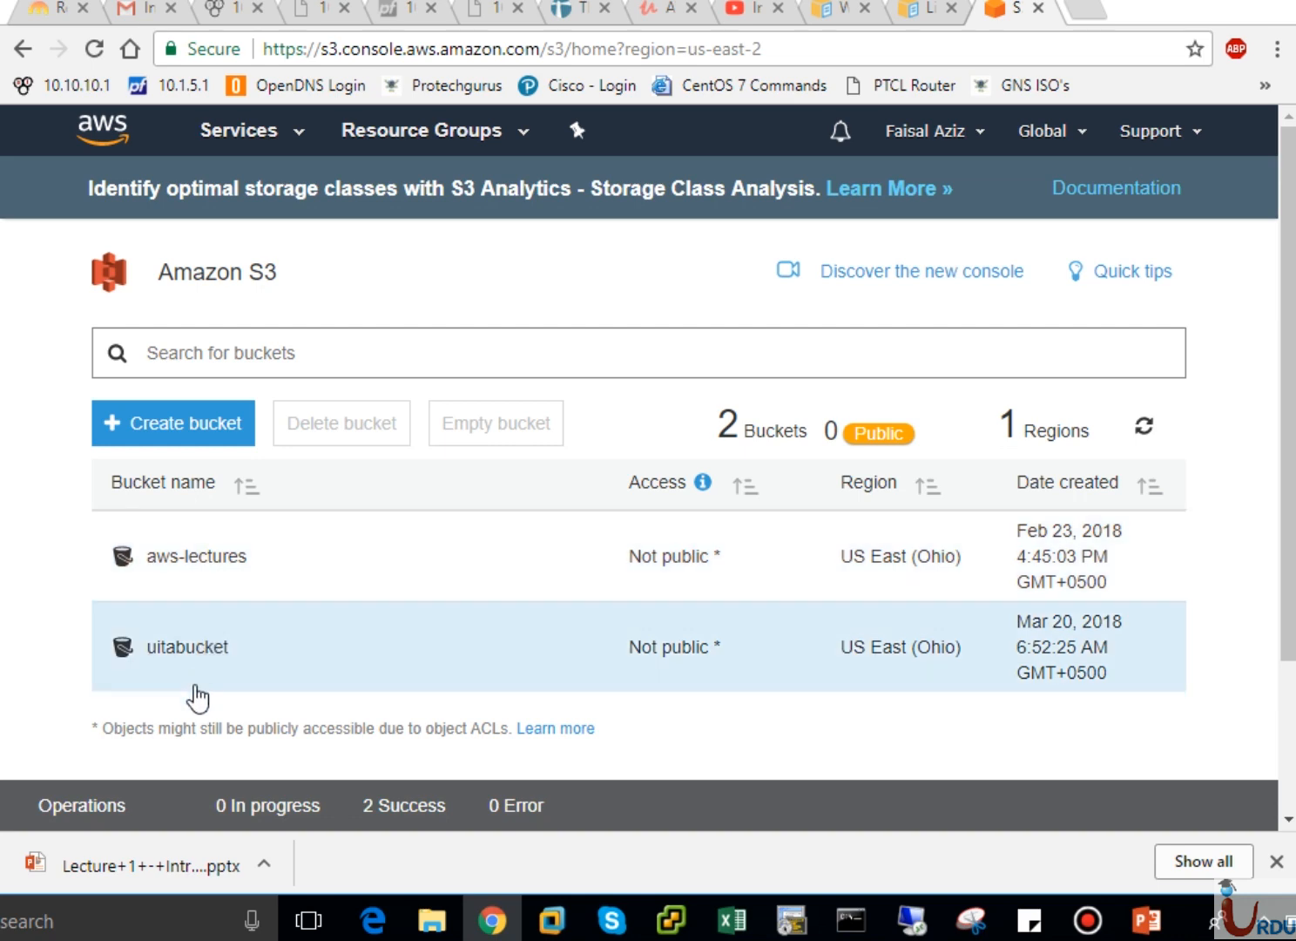
- Open uitabucket's properties, examine the settings from versioning to default encryption, and dismiss the browser's download bar
left_click(205, 646)
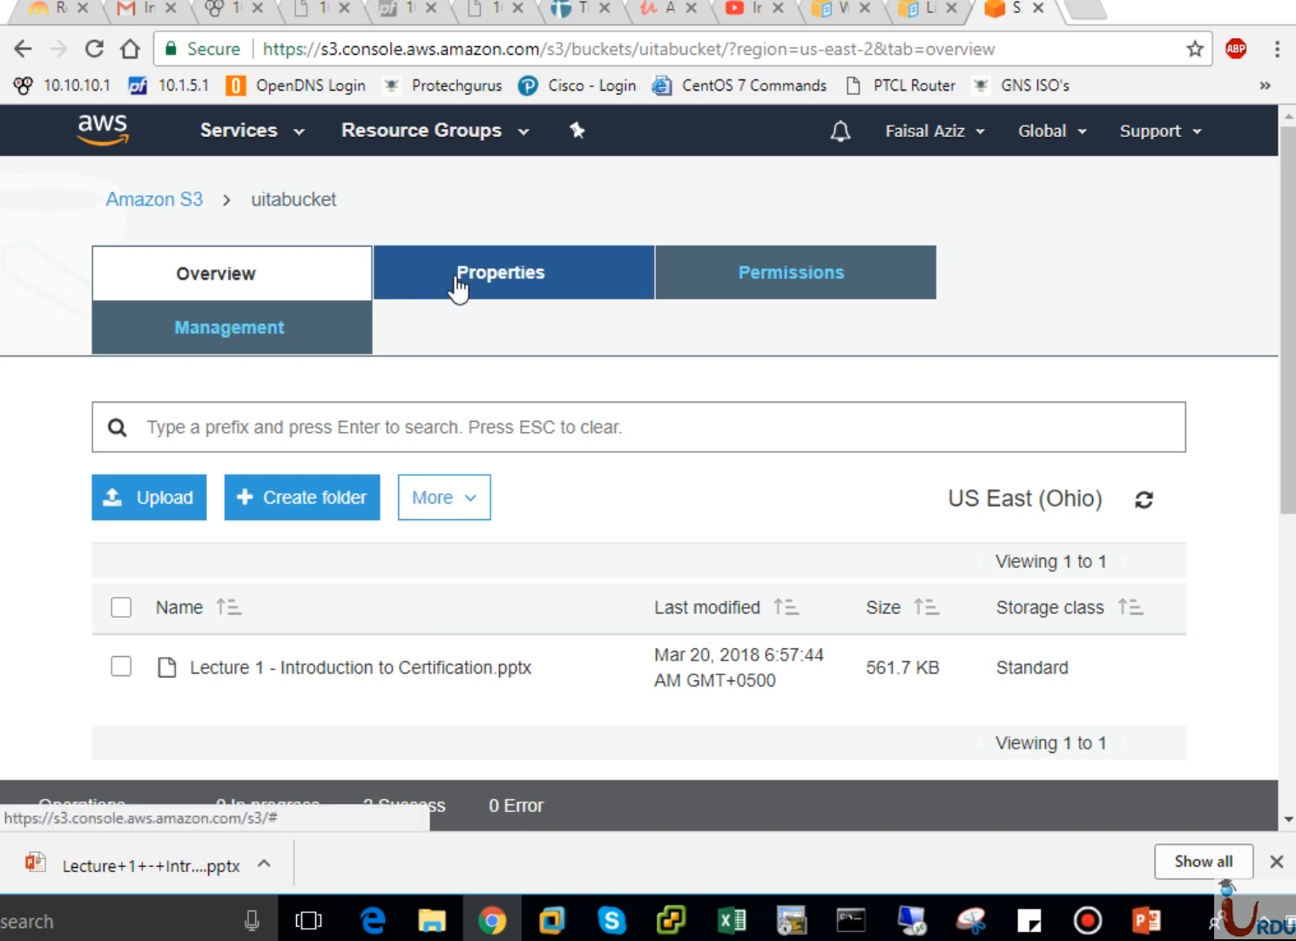
left_click(459, 283)
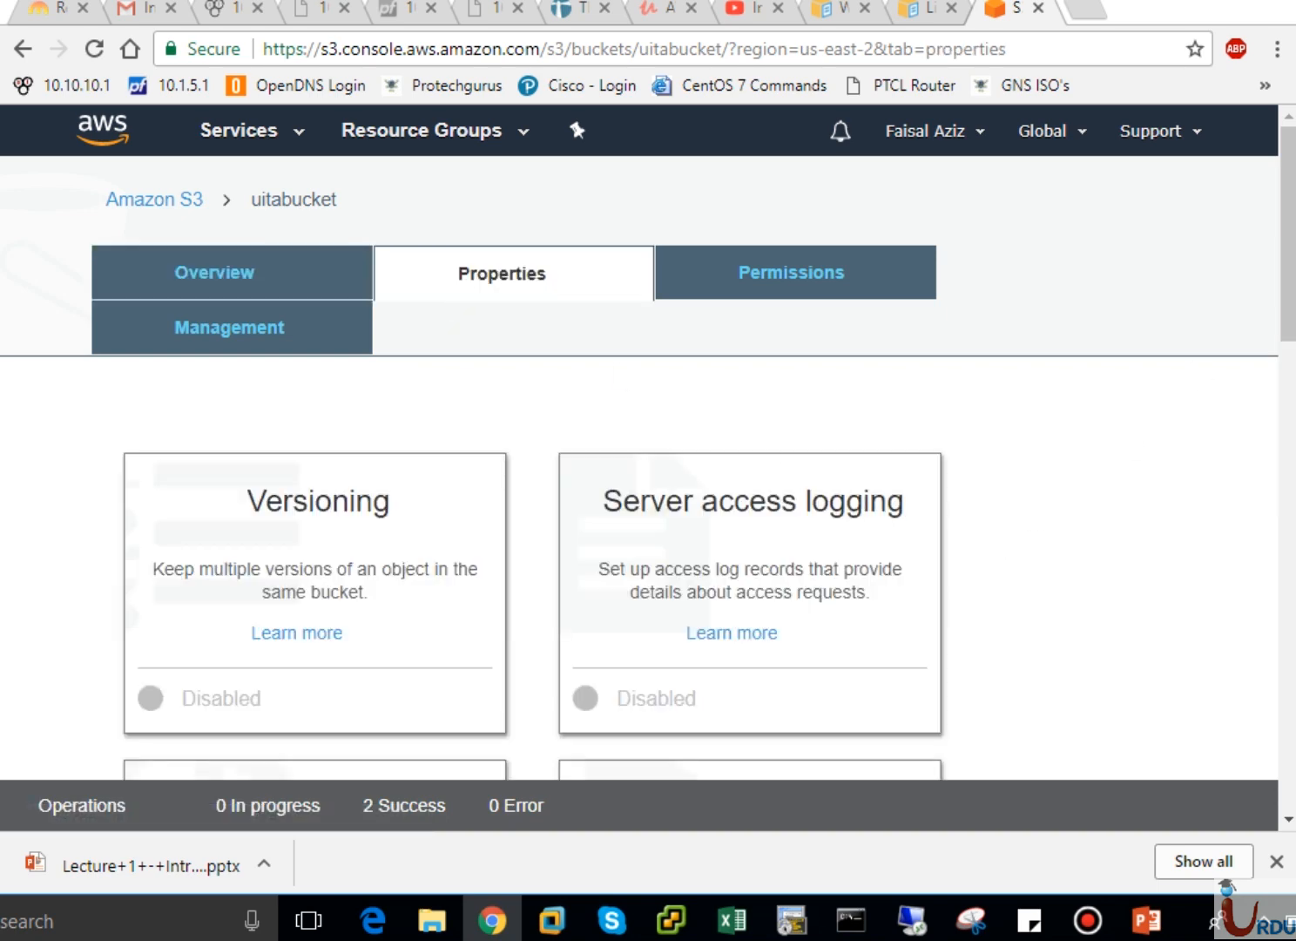
scroll(1287, 261, "down", 1)
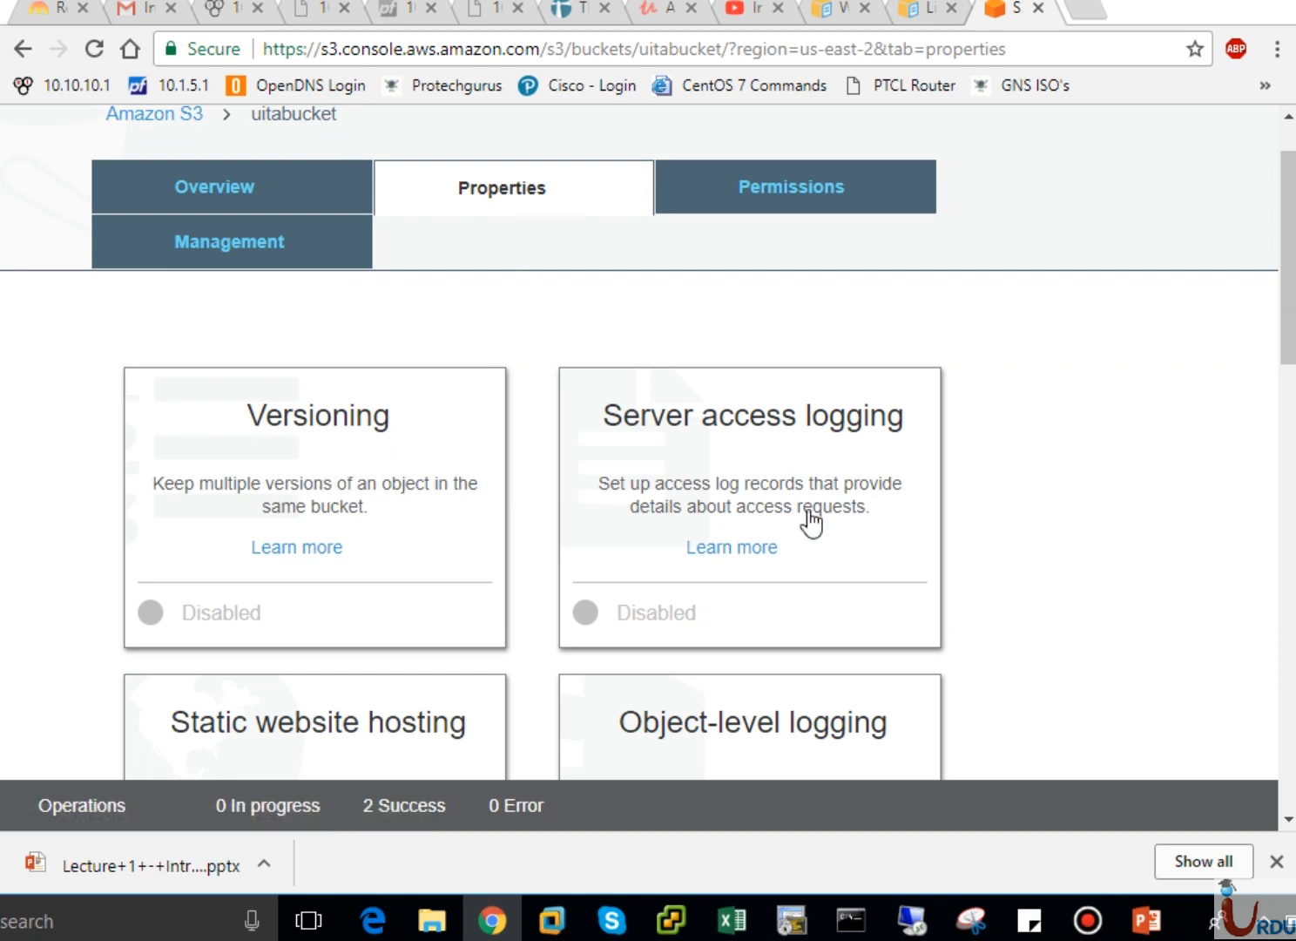
scroll(1288, 258, "down", 5)
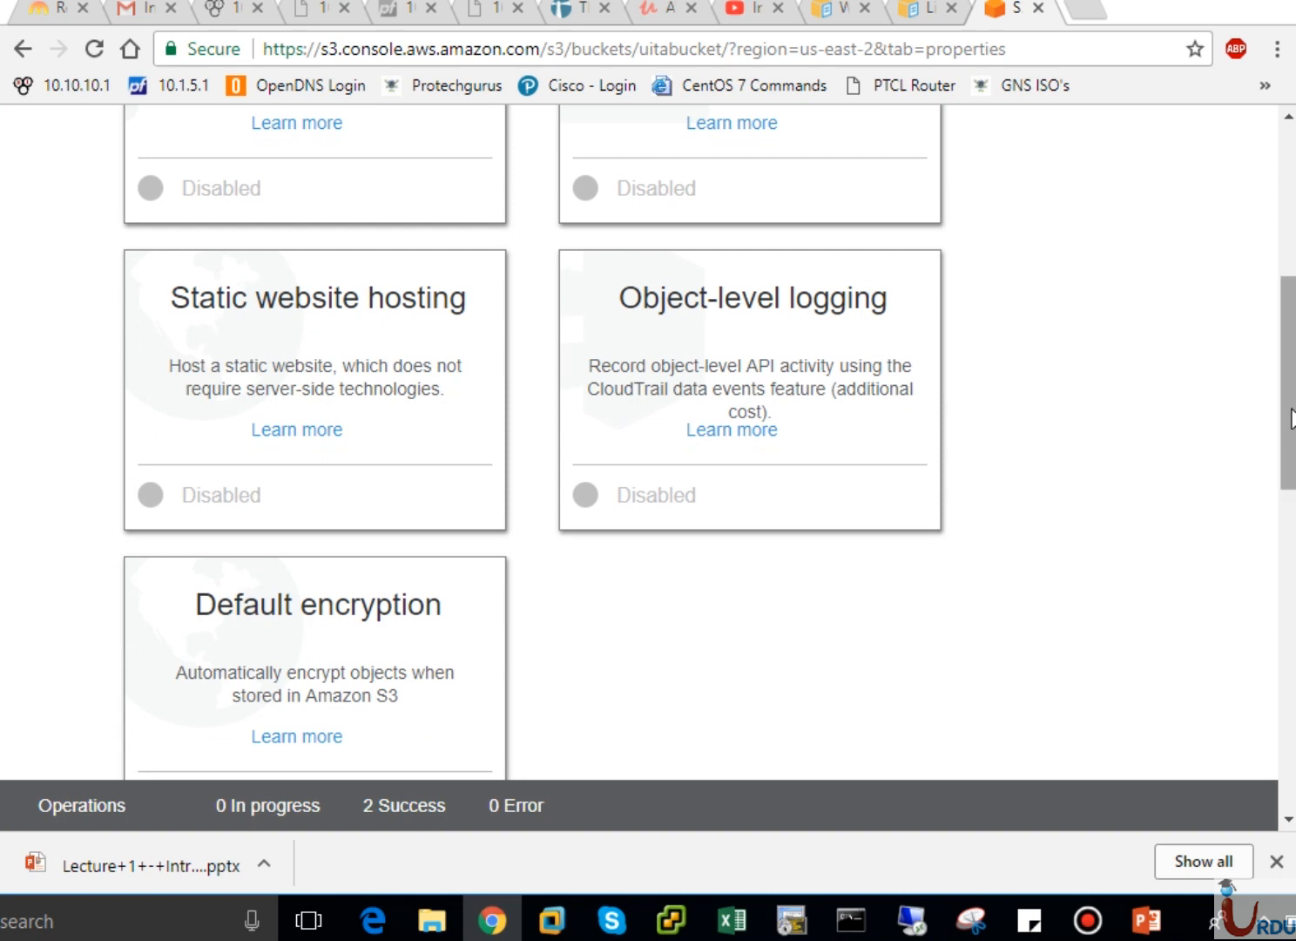
left_click_drag(1290, 411, 1250, 289)
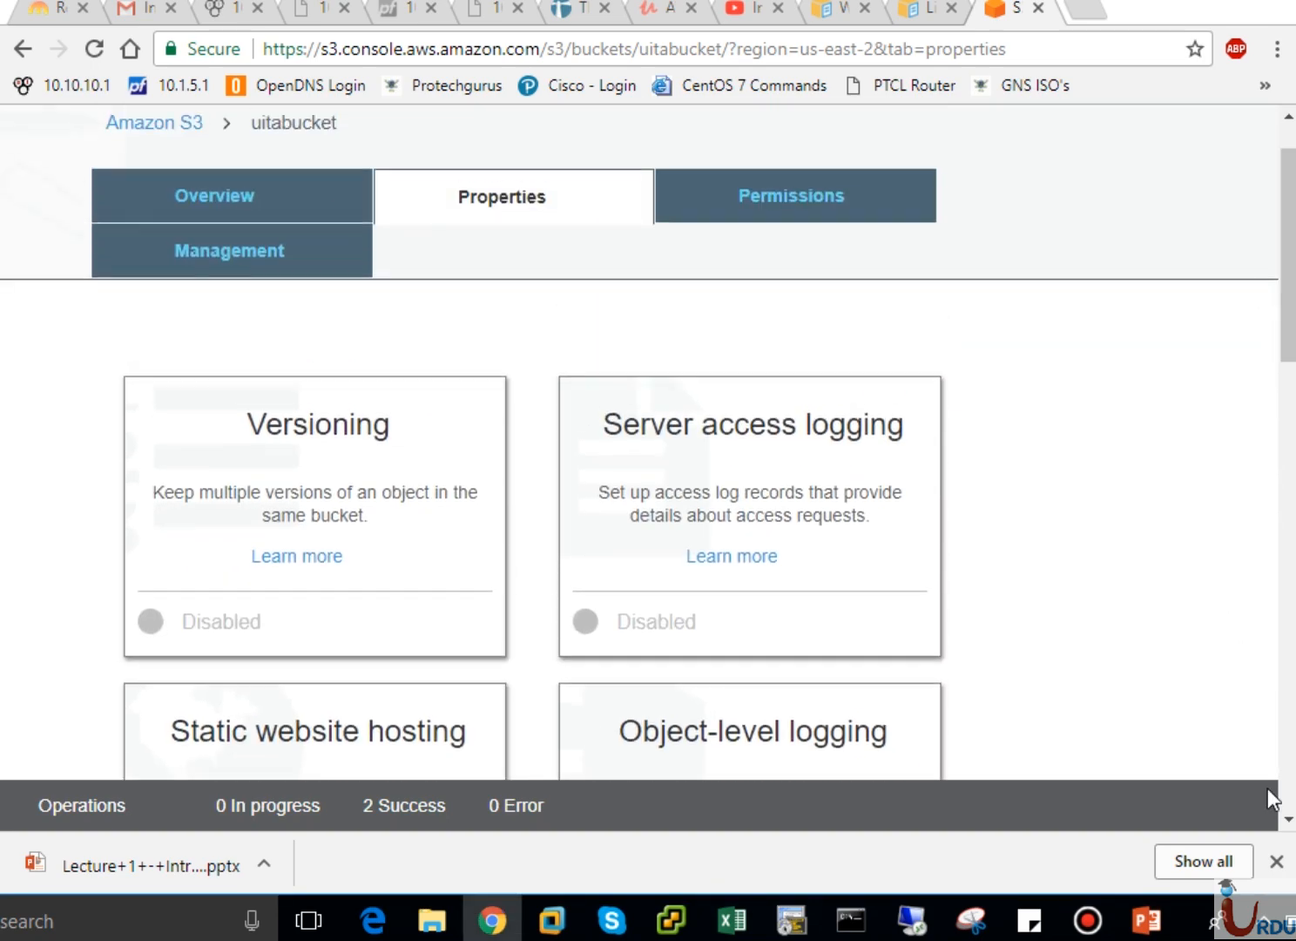
left_click(1277, 863)
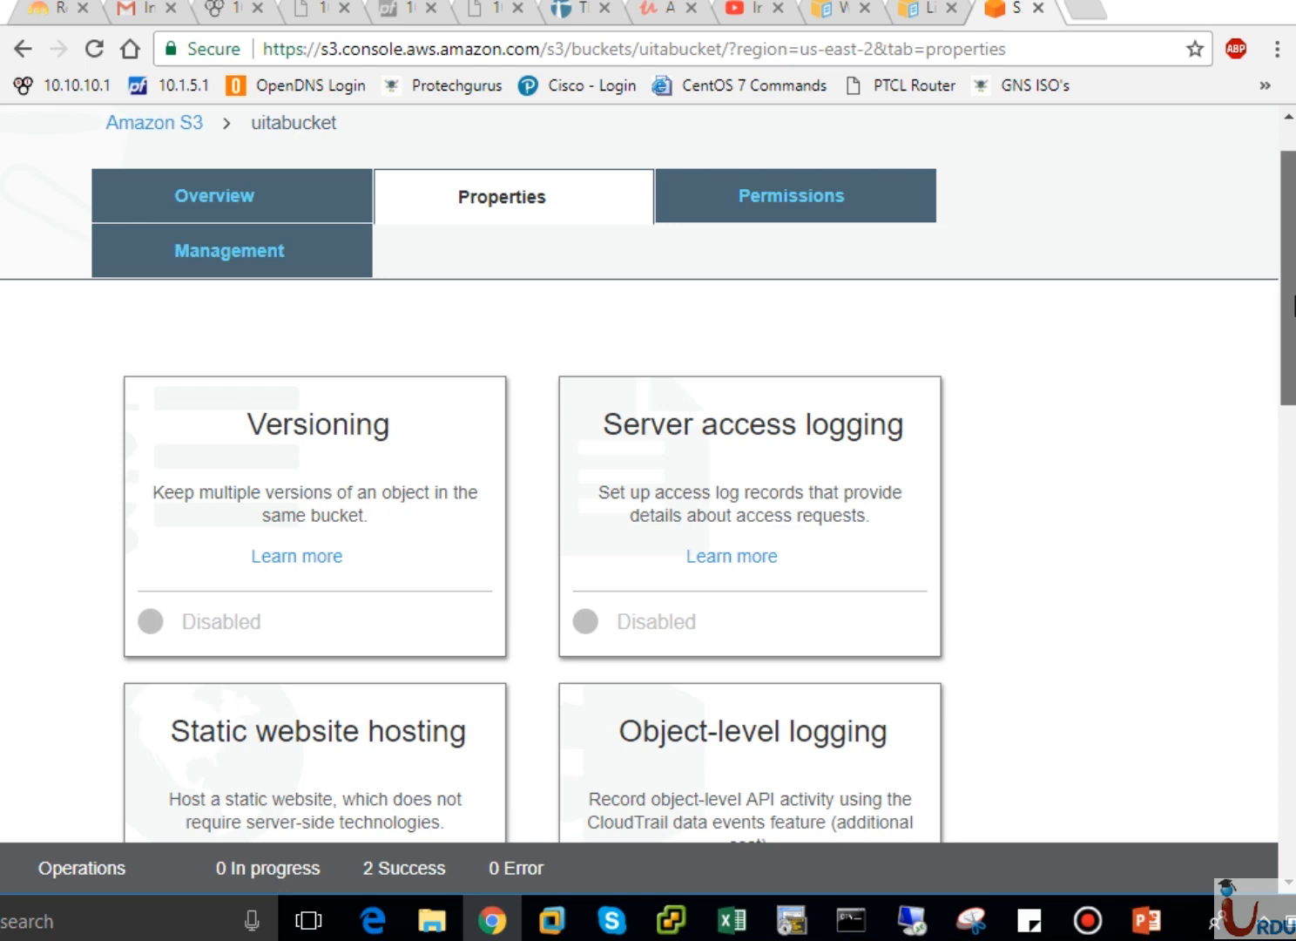
- Open uitabucket's permissions, view the owner account's access rights in the access control list, and close them without saving
left_click_drag(1290, 294, 1290, 269)
left_click(790, 276)
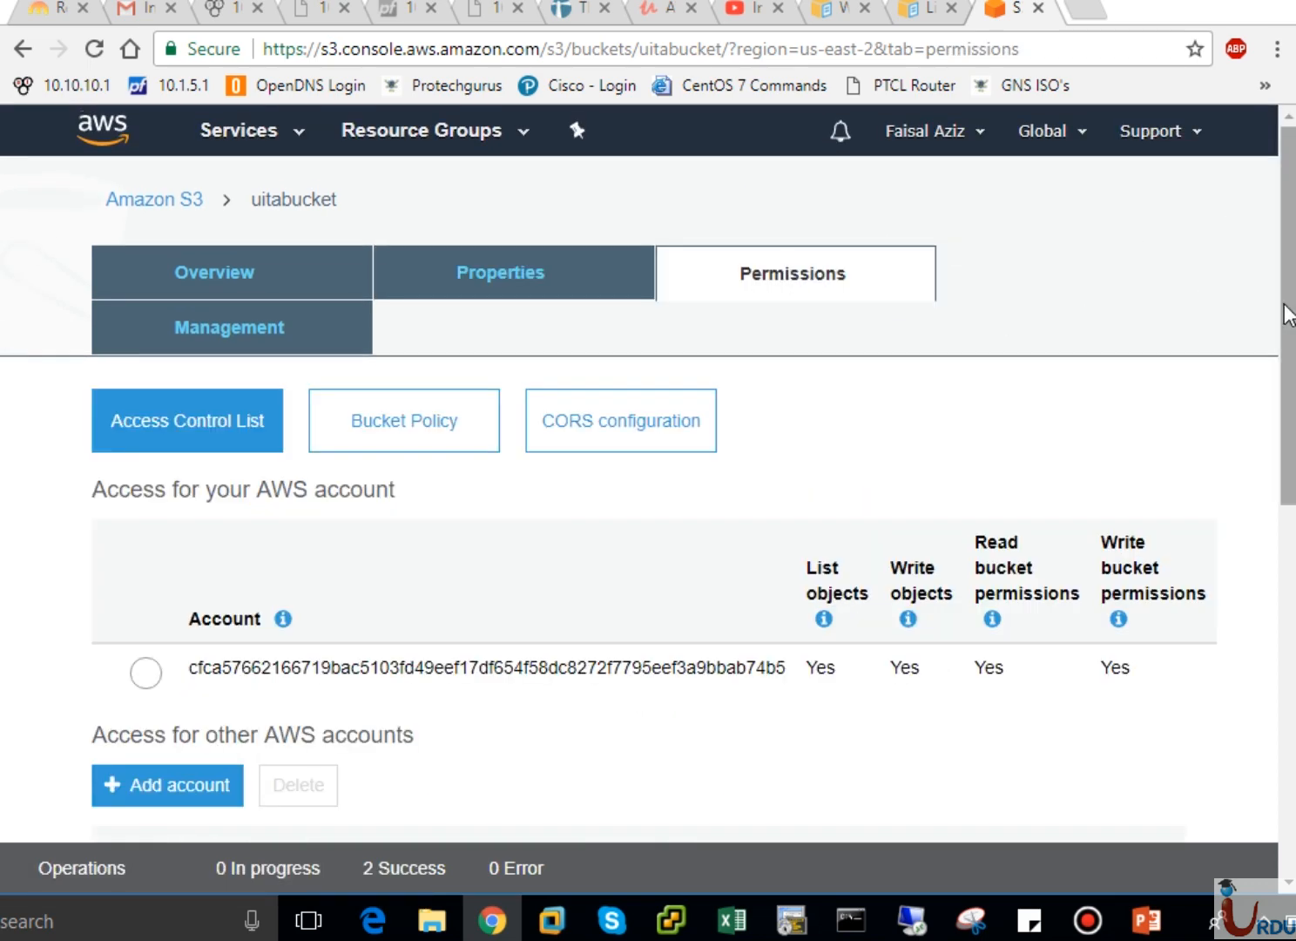
left_click_drag(1285, 313, 1291, 406)
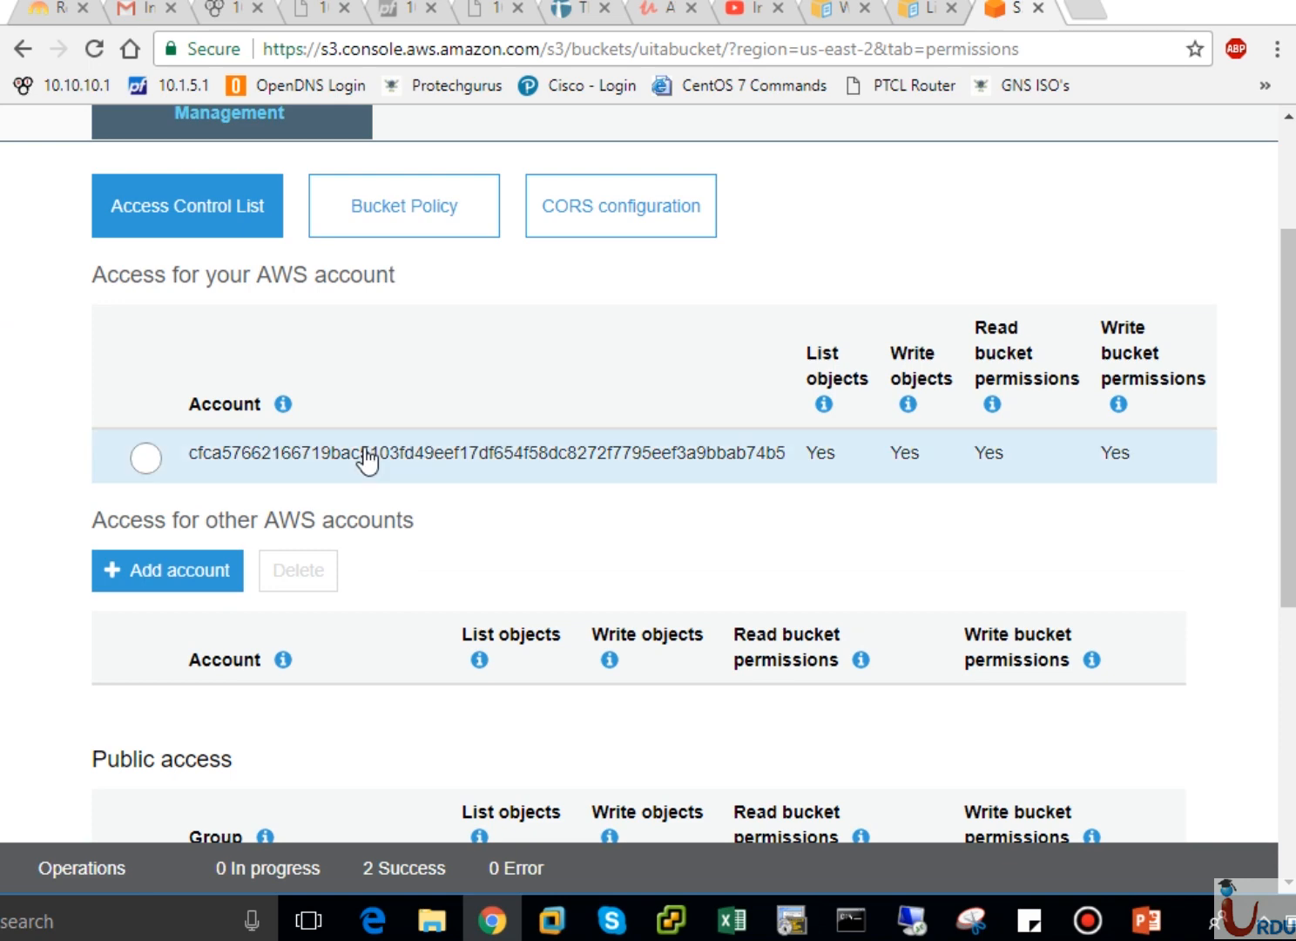
left_click(147, 457)
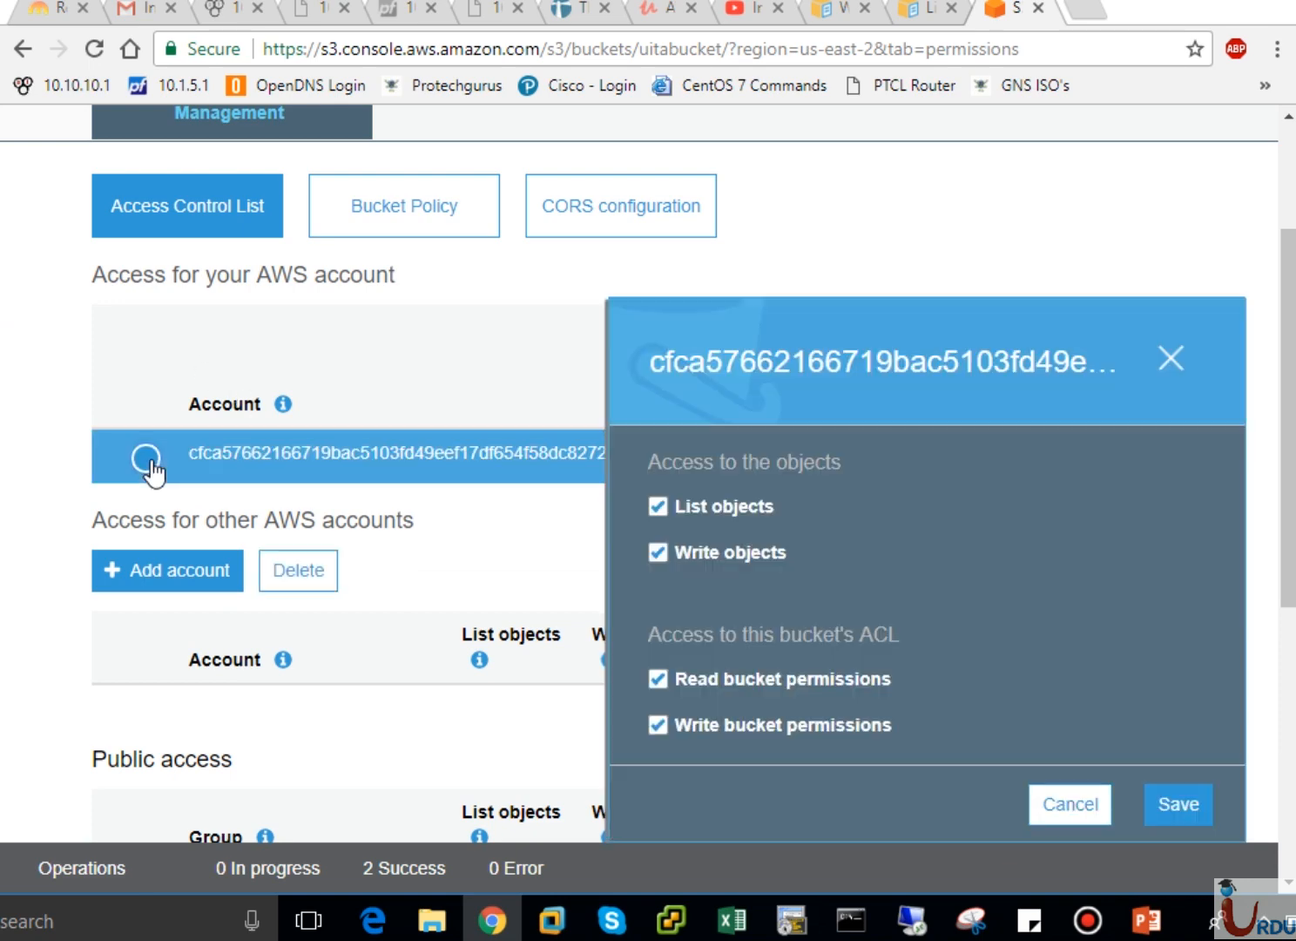
left_click(1080, 809)
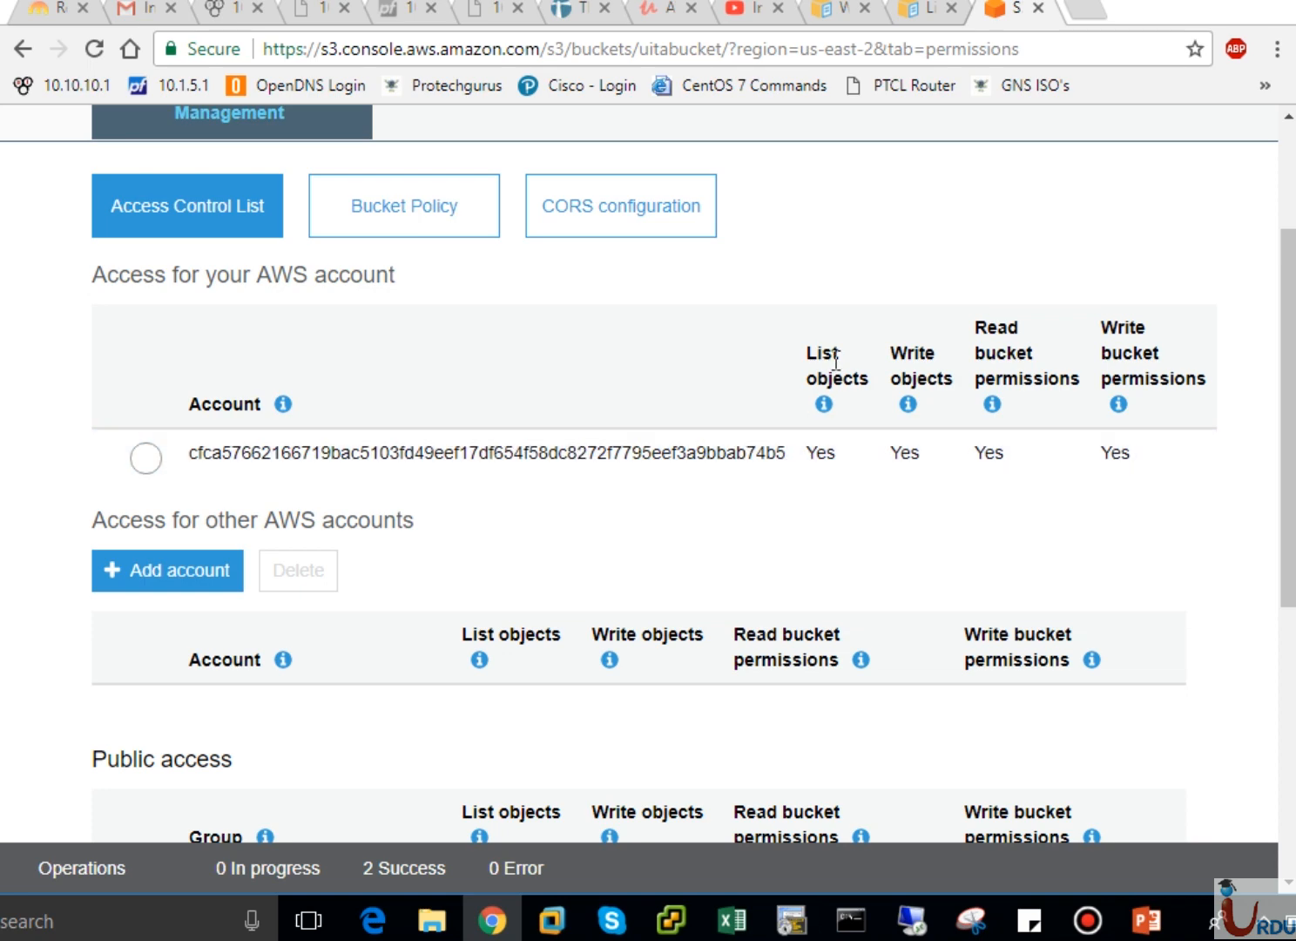
- View the form for granting another AWS account access to uitabucket, and cancel it without adding an account
mouse_move(829, 411)
left_click(182, 576)
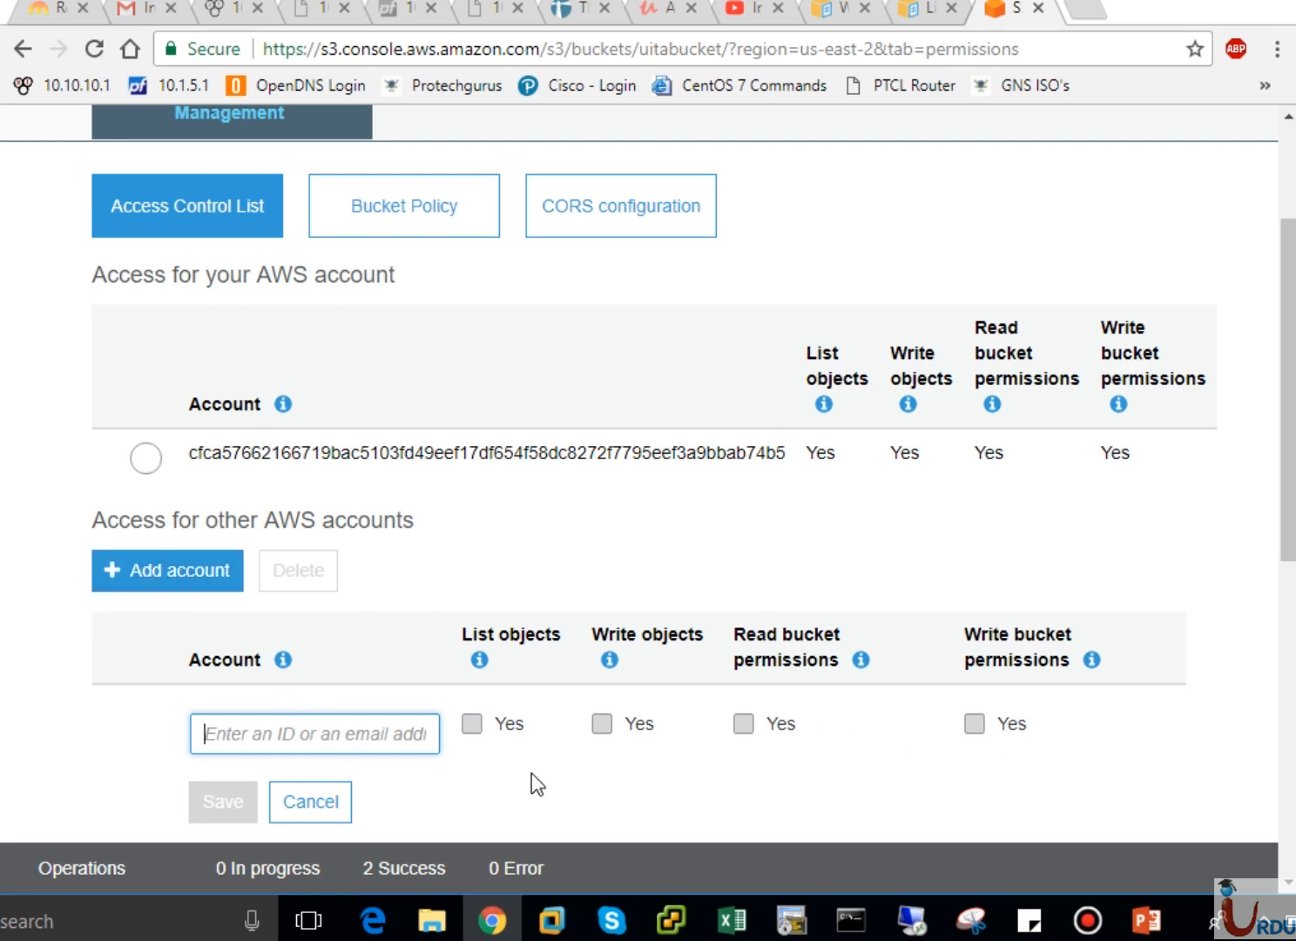
left_click(335, 801)
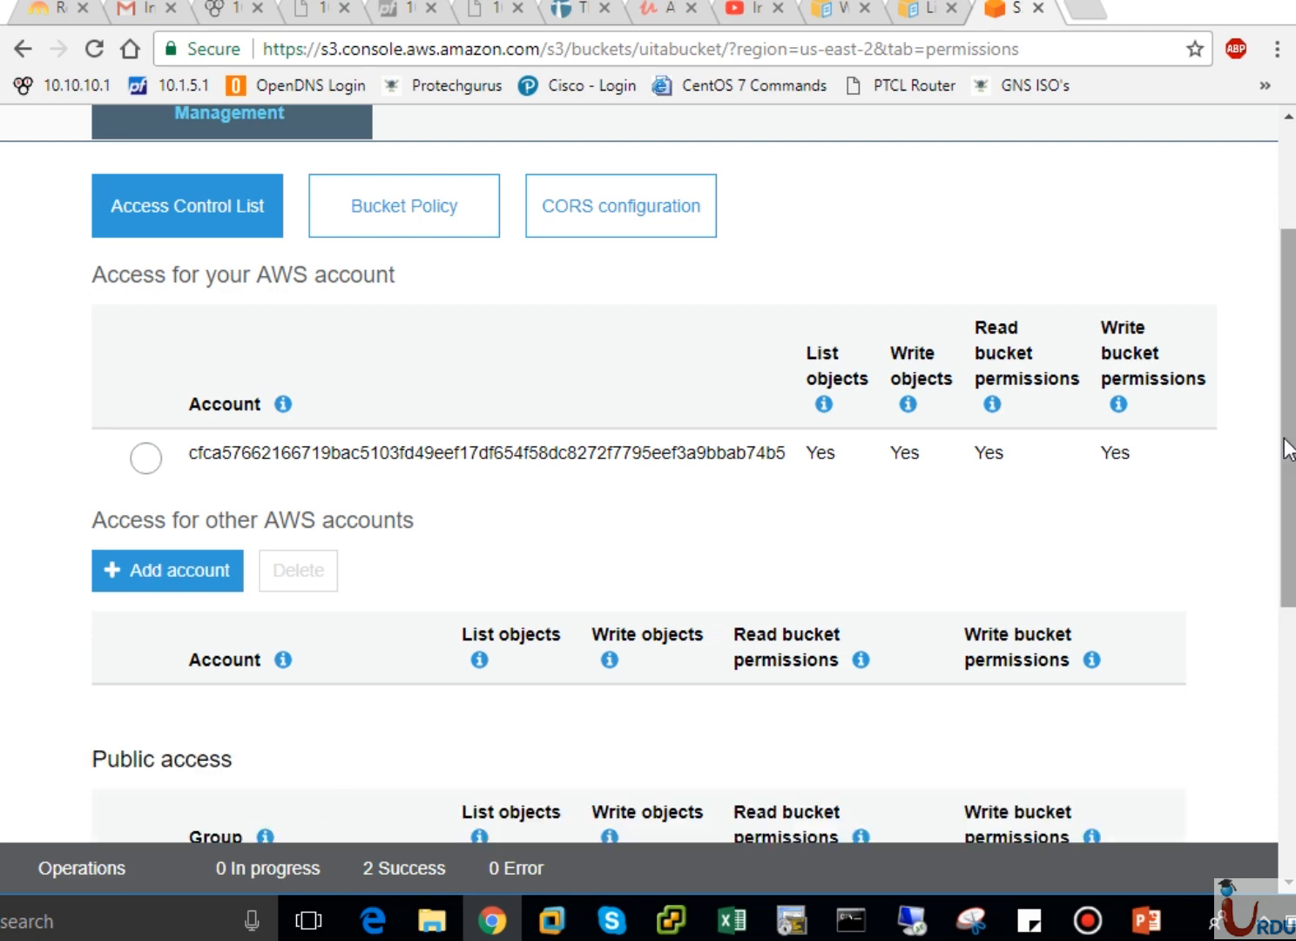
- Examine the public access options for the Everyone group, try enabling List objects, and leave without saving
left_click_drag(1289, 449, 1290, 687)
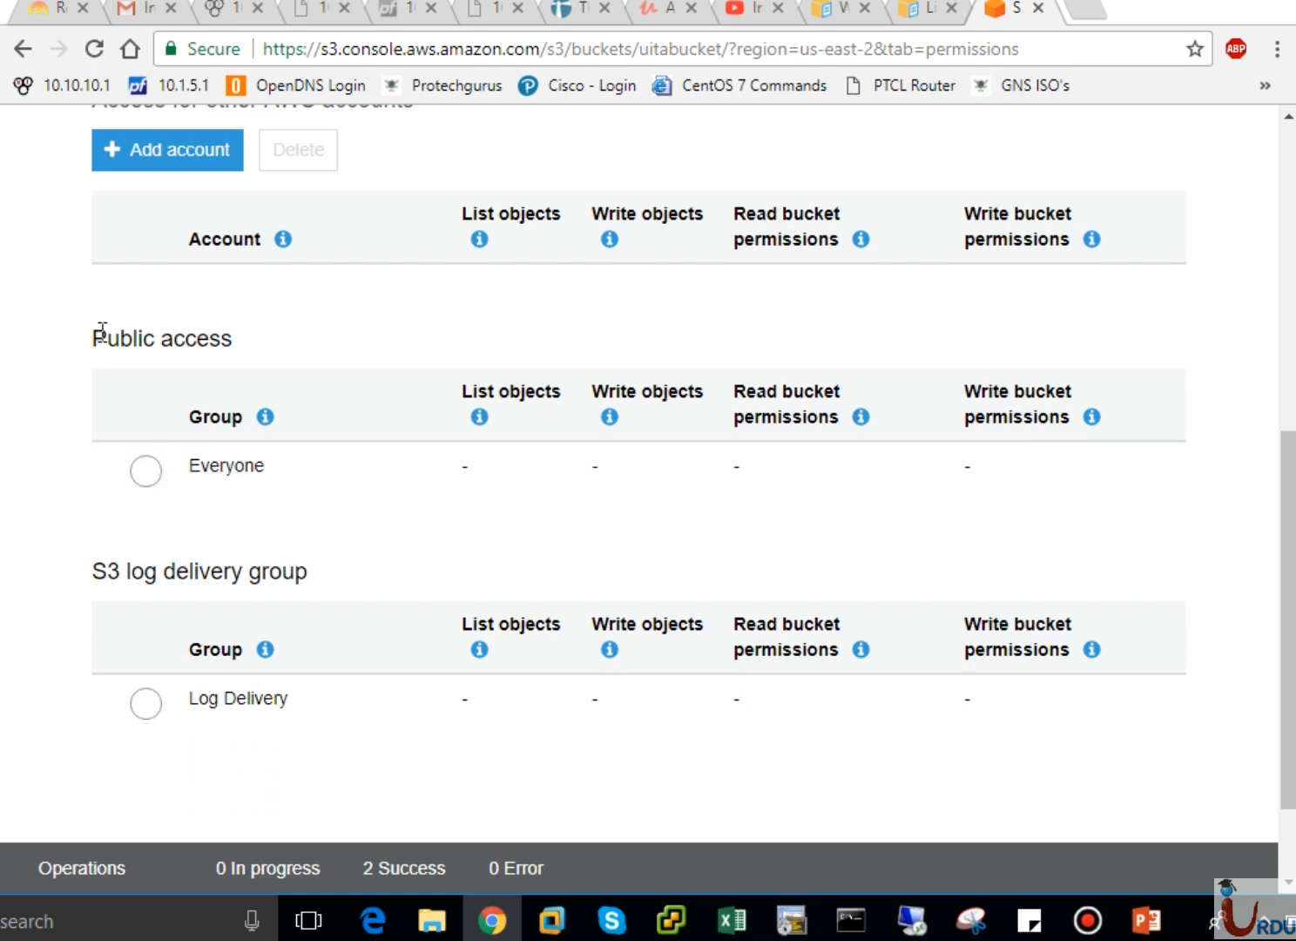
left_click(144, 469)
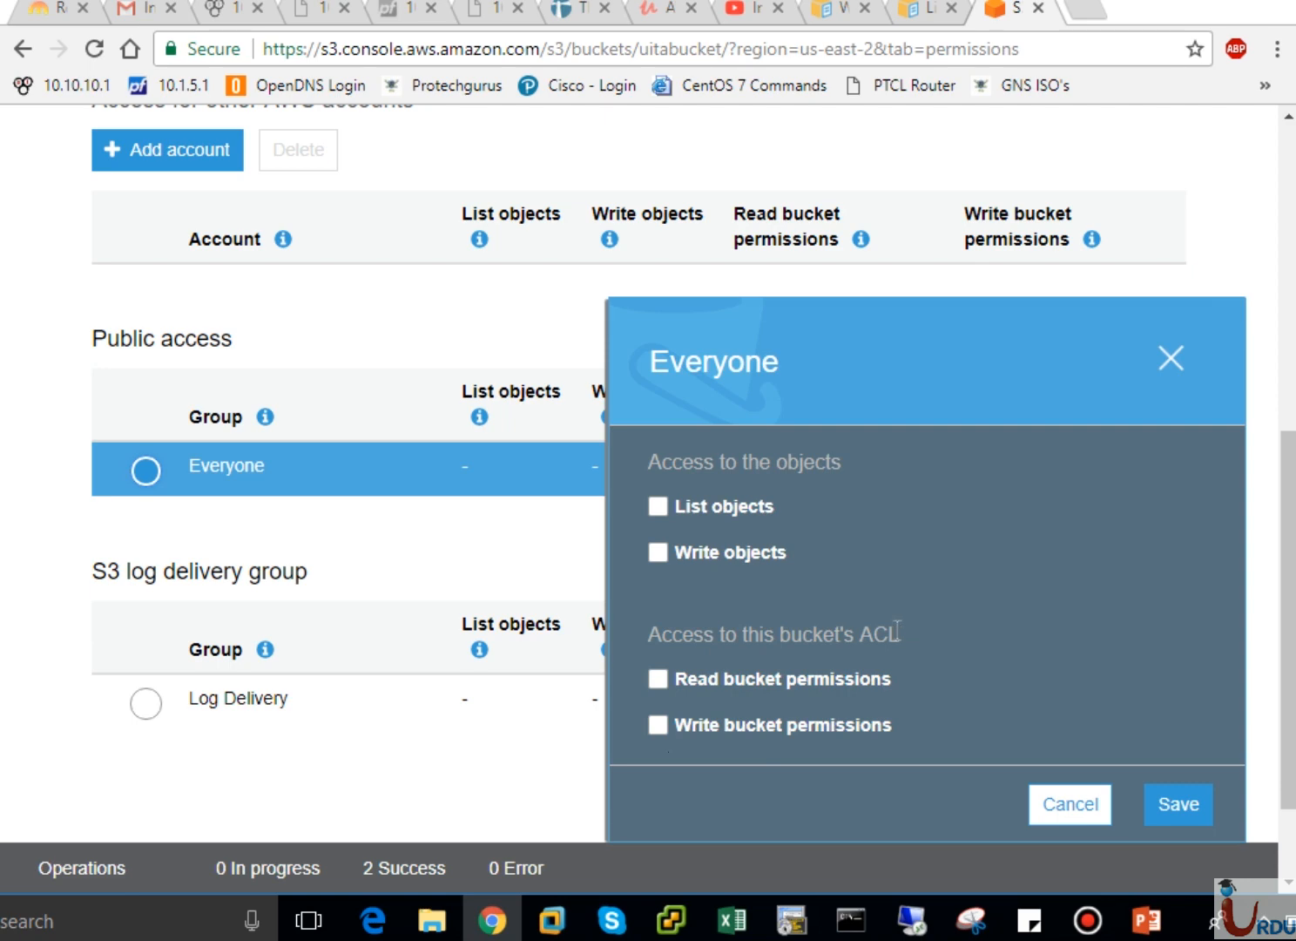
left_click(1045, 806)
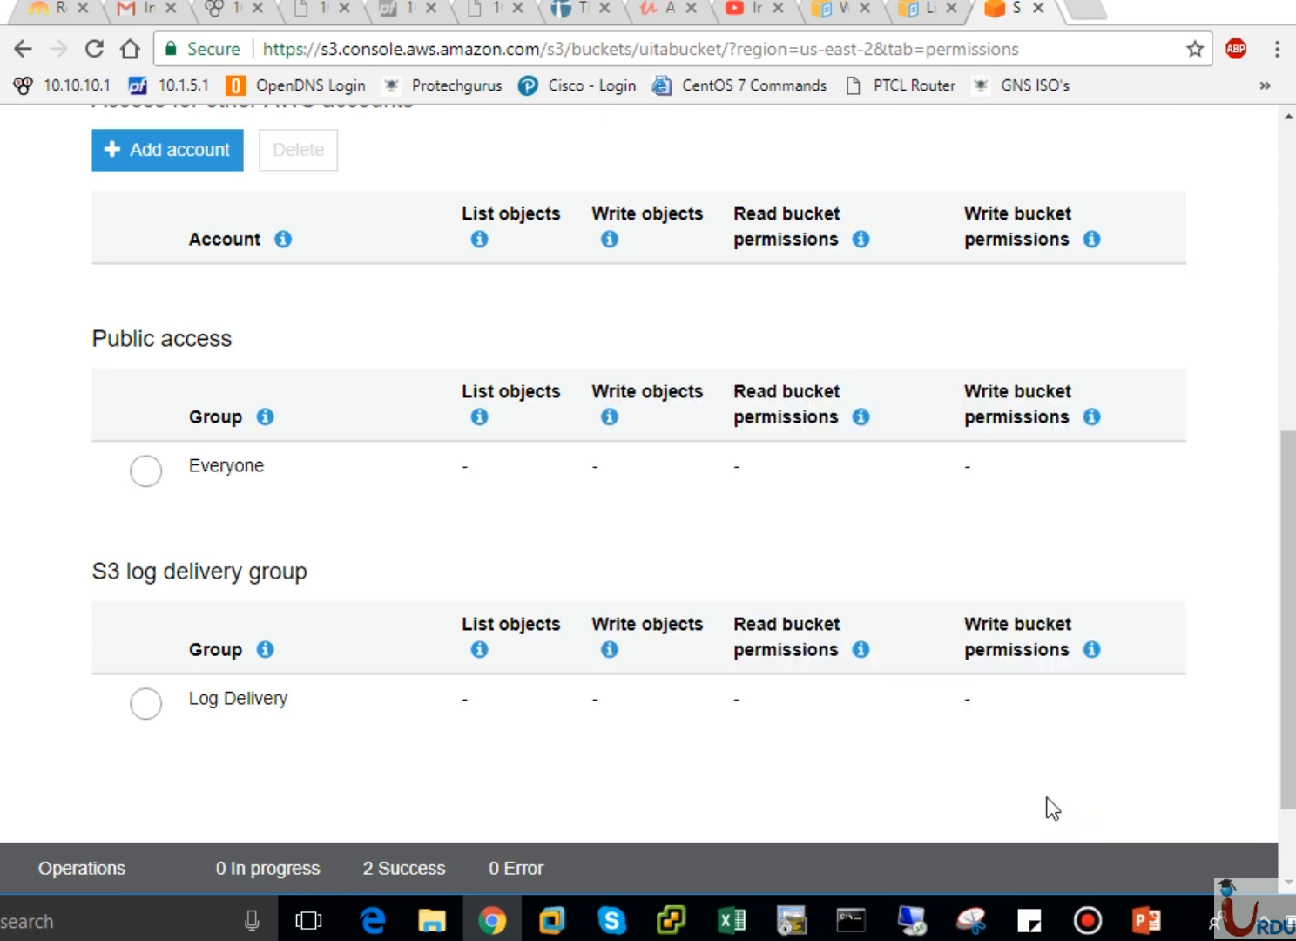
left_click(143, 483)
left_click(657, 507)
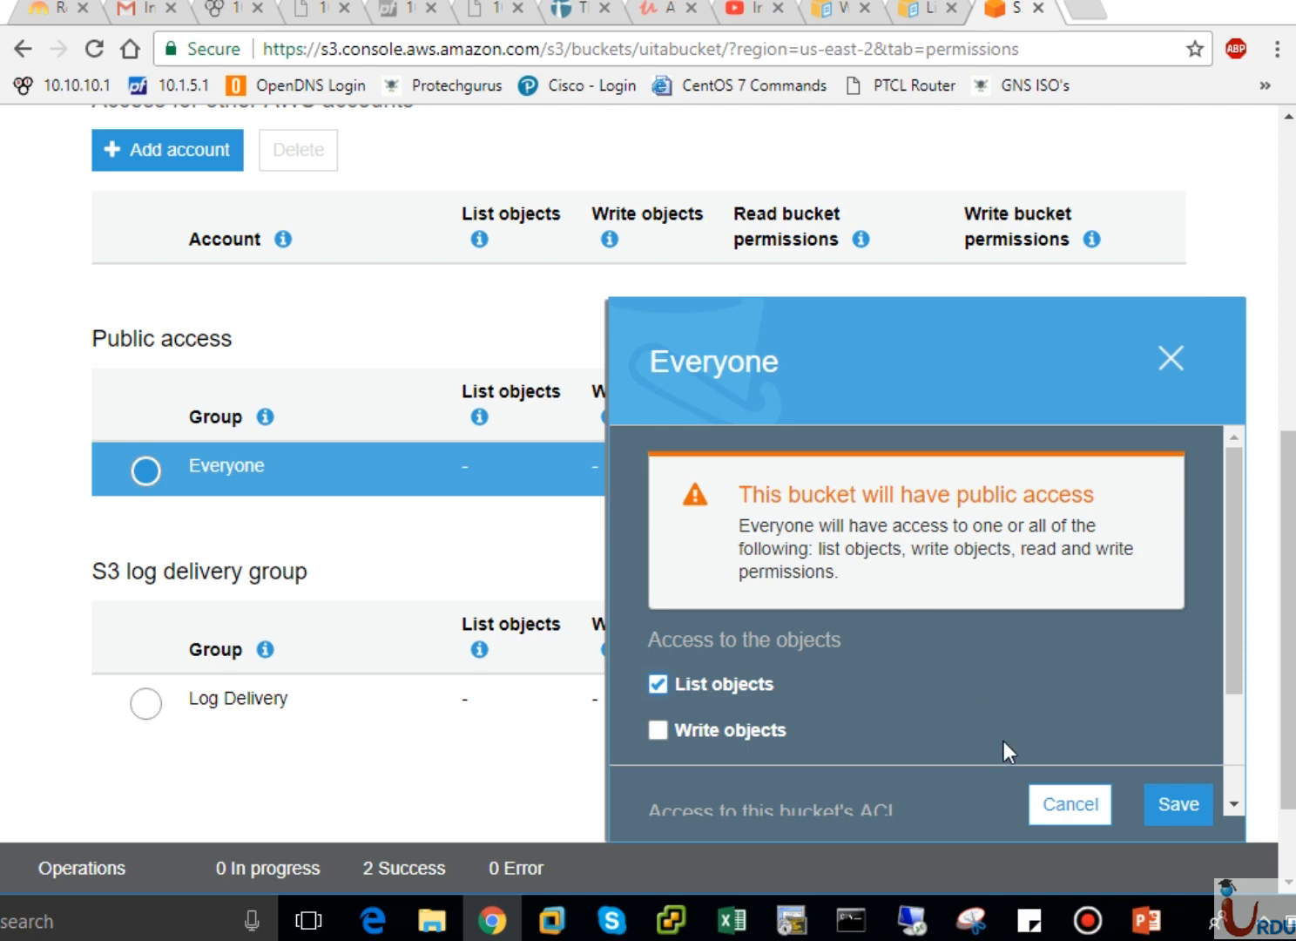
left_click(1099, 805)
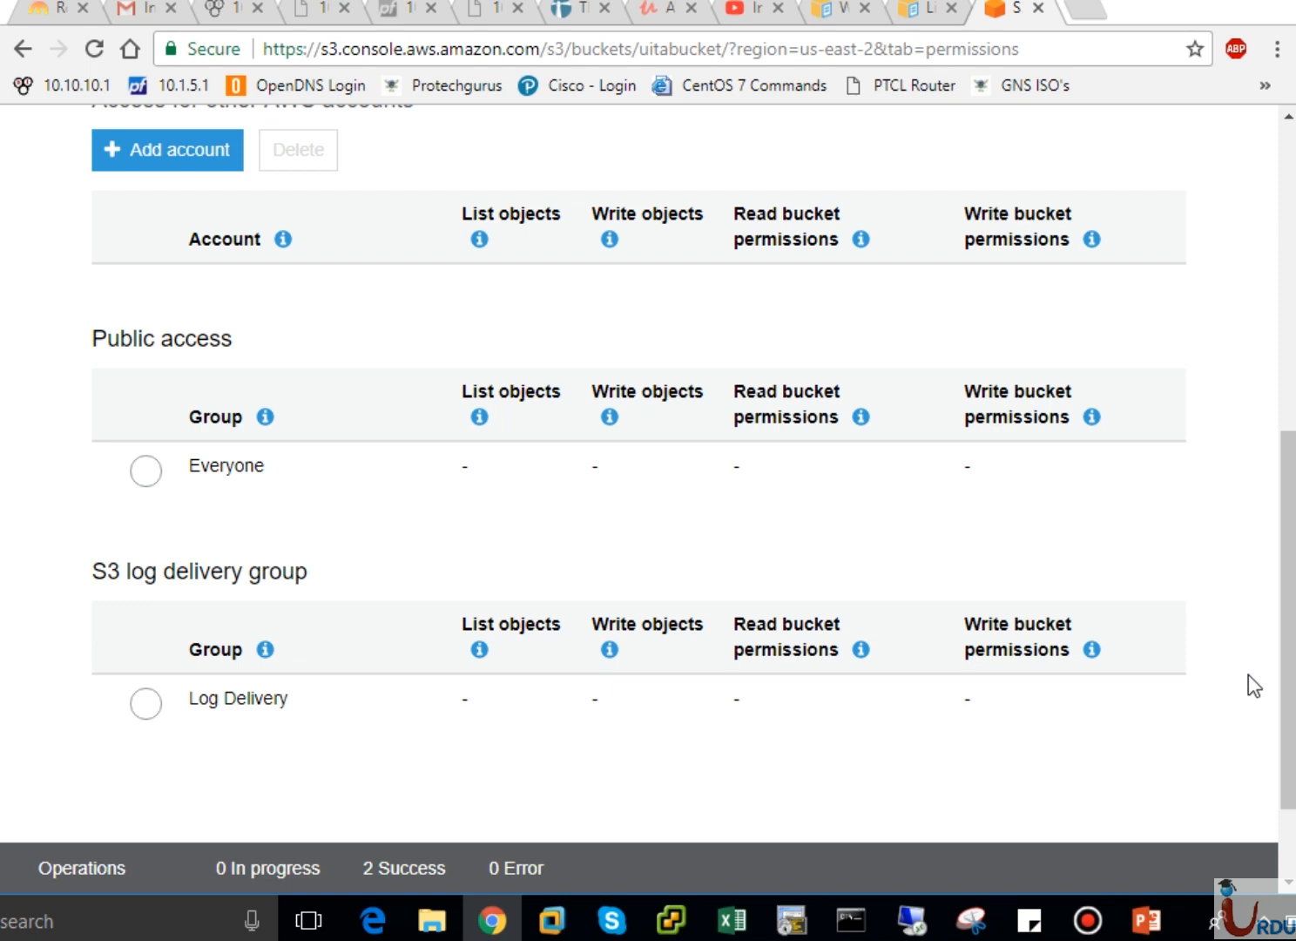
- Look over the log delivery group and uitabucket's bucket policy editor, and return to the access control list
left_click_drag(1289, 736, 1281, 801)
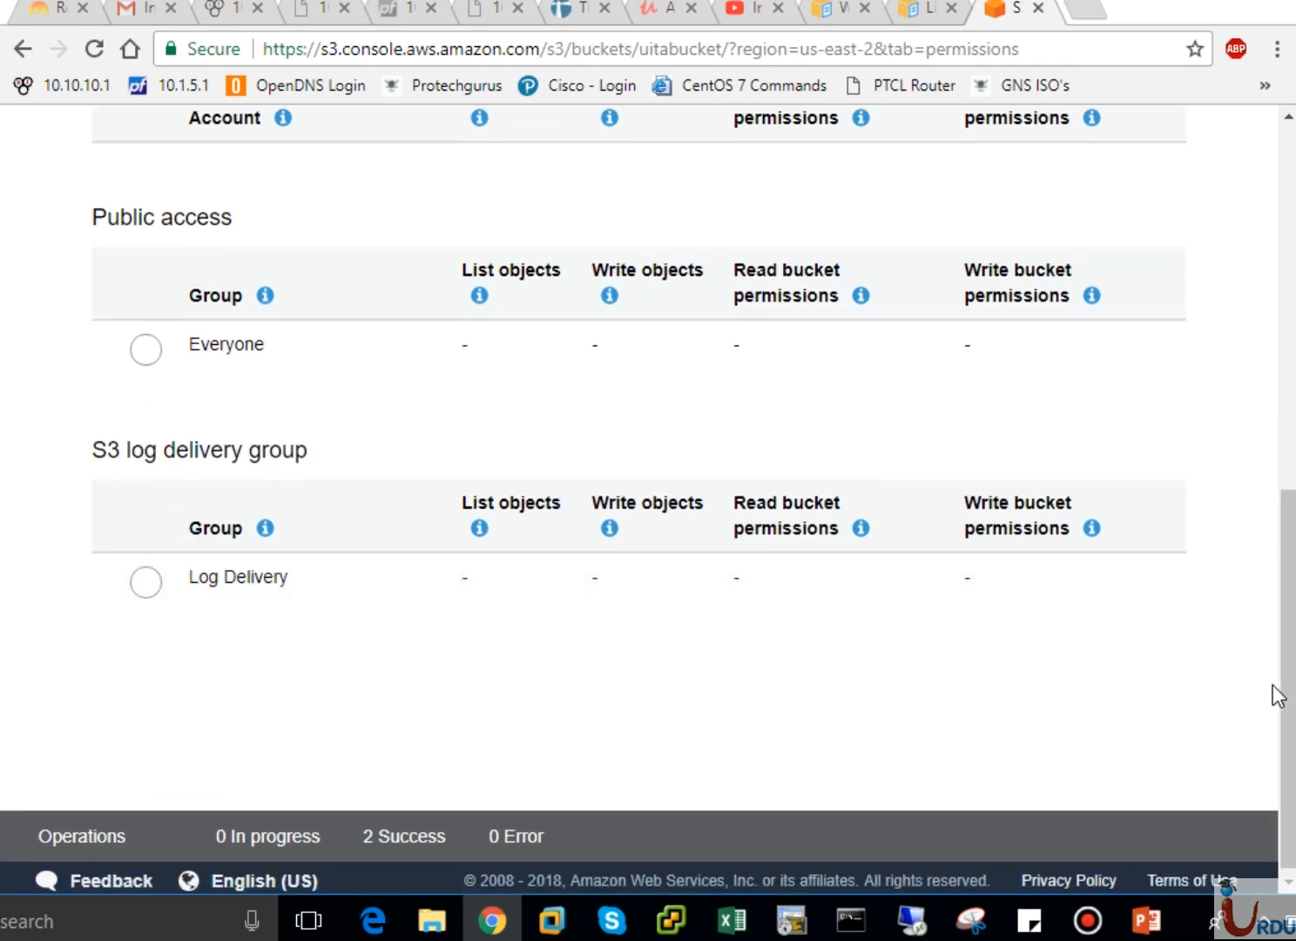
left_click_drag(1285, 710, 1261, 366)
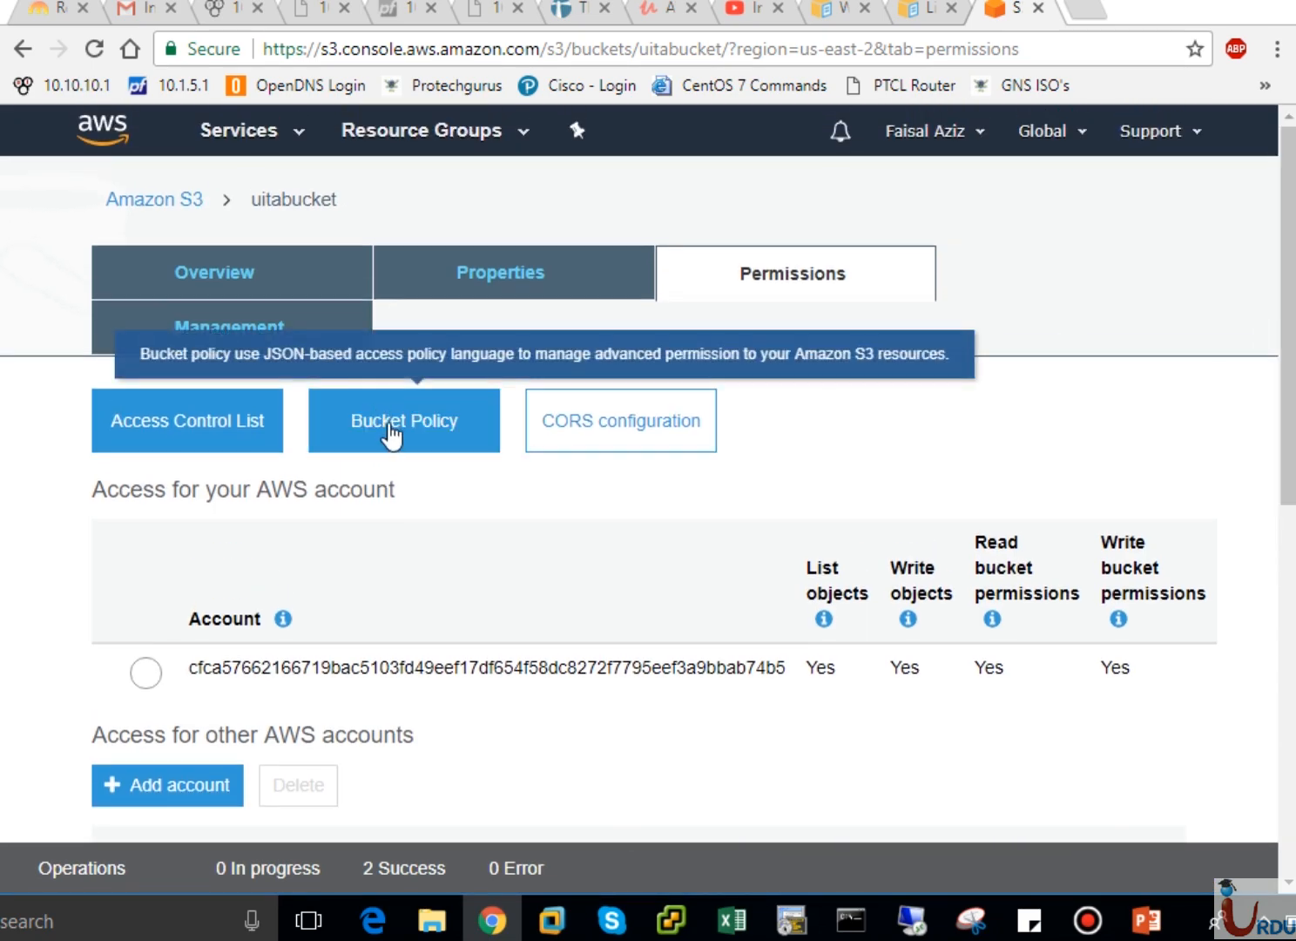
left_click(392, 435)
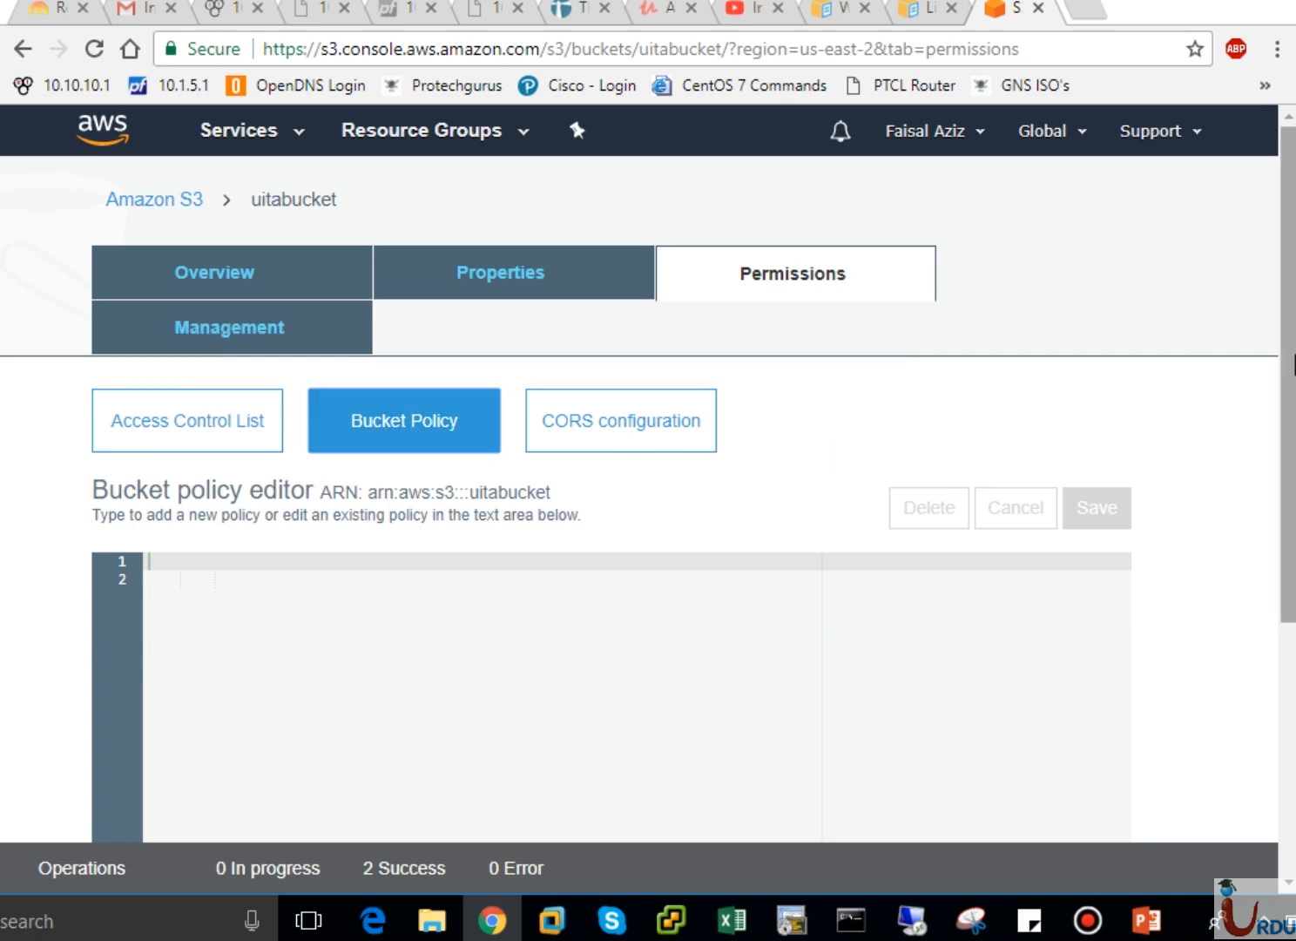
left_click_drag(1289, 345, 1292, 453)
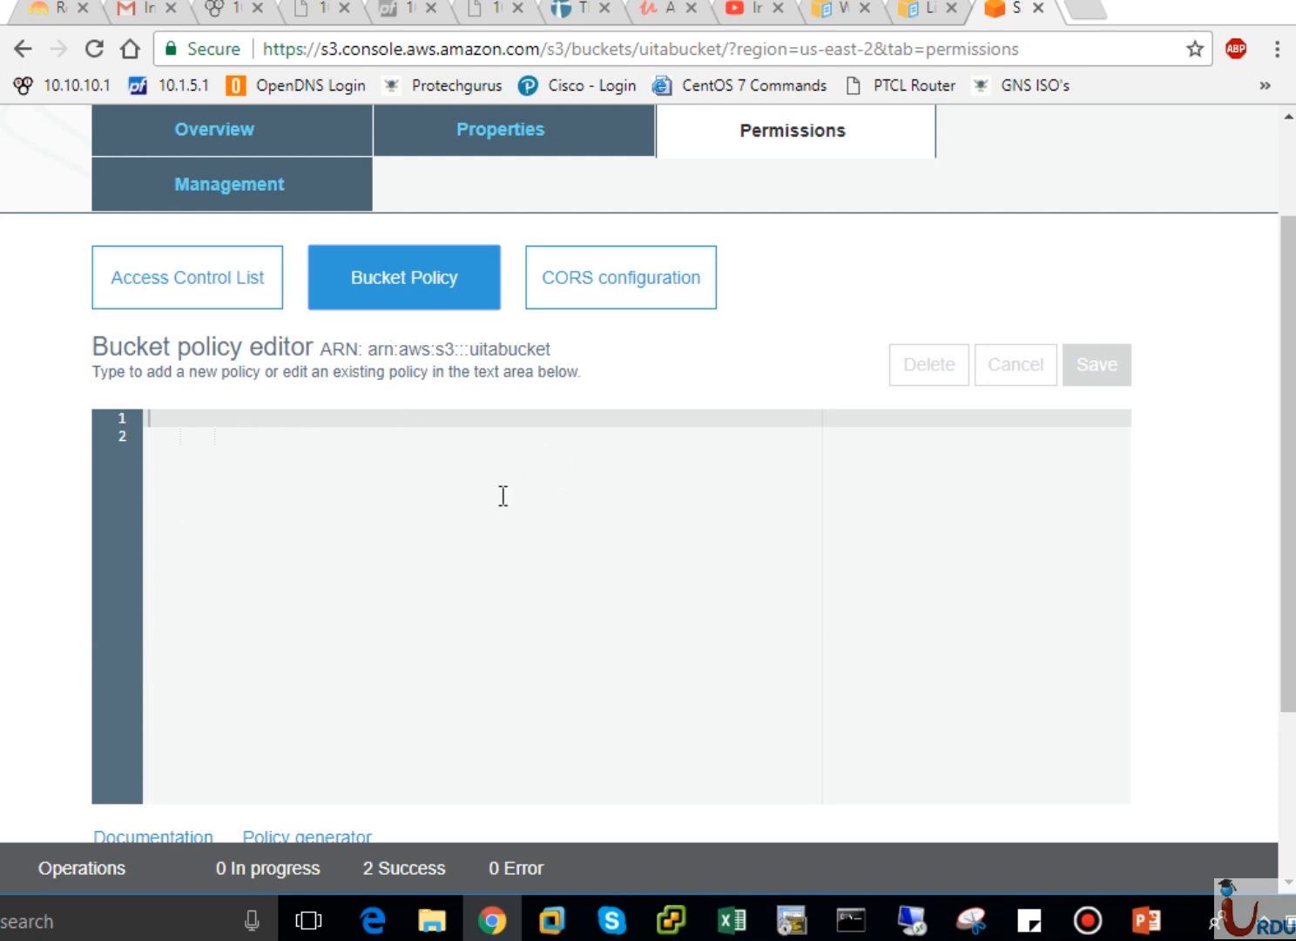
left_click(250, 288)
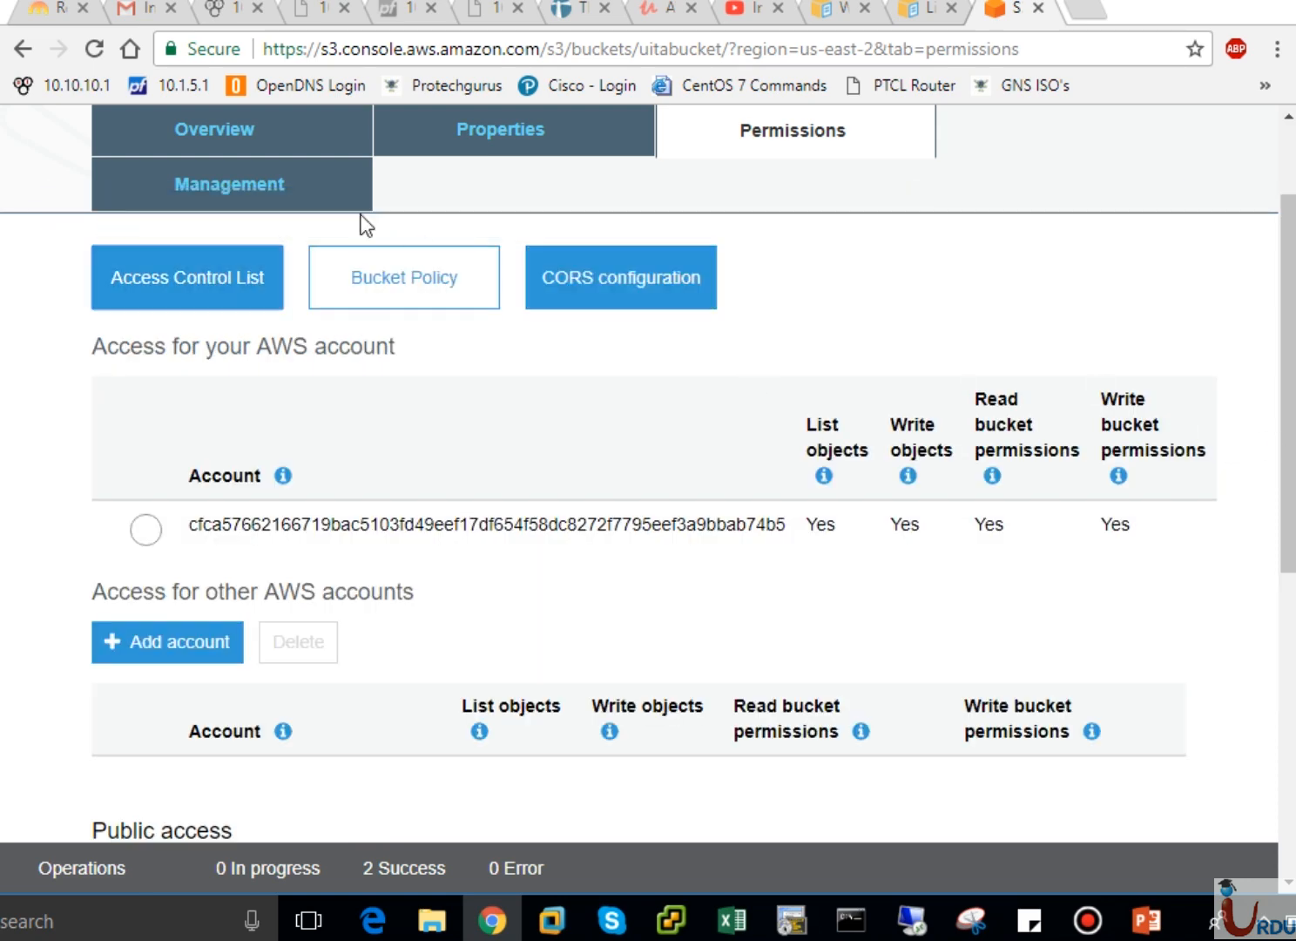
- Open uitabucket's management settings and read the lifecycle rule introduction
left_click(237, 193)
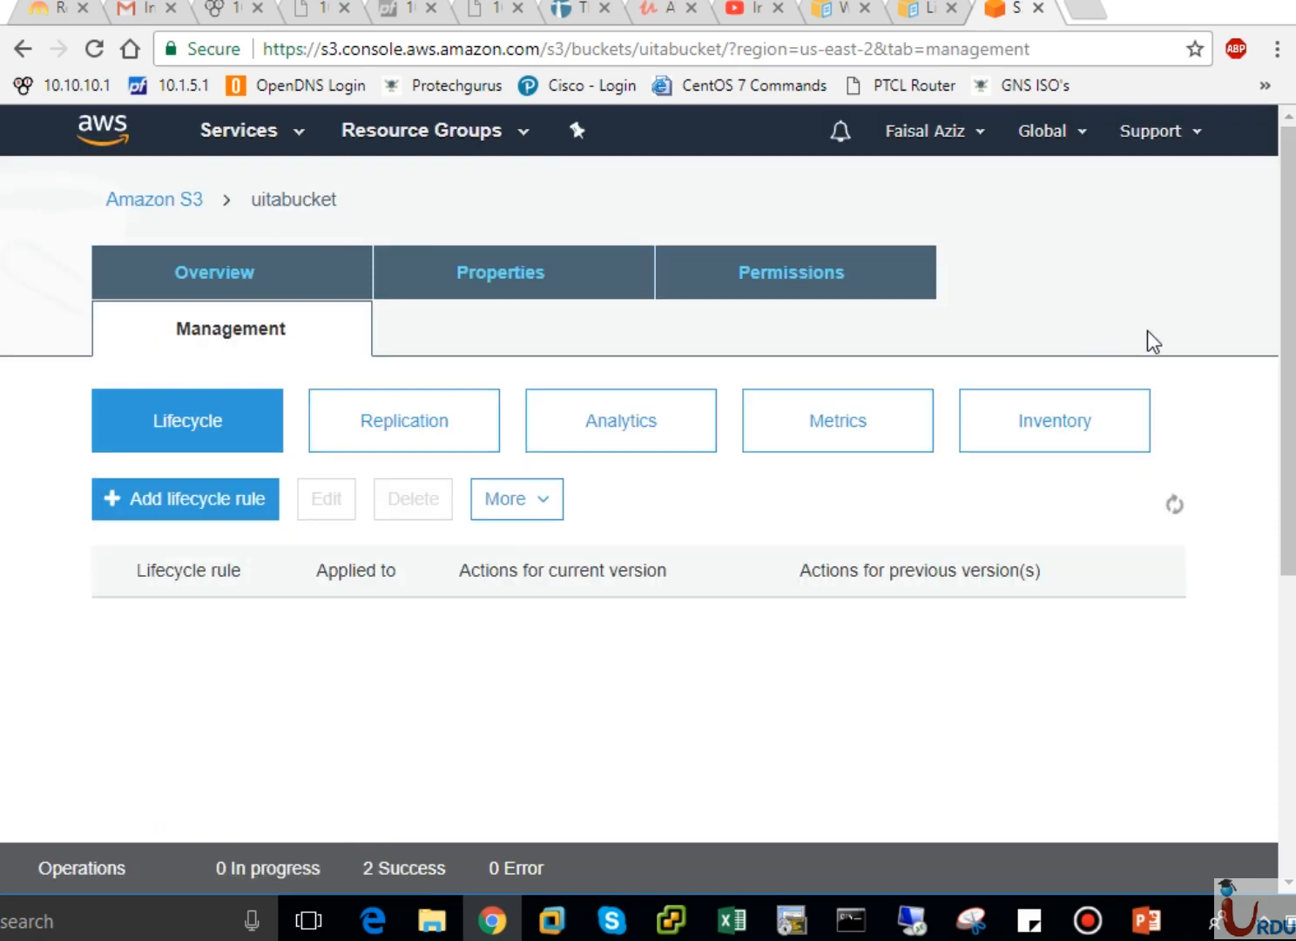
left_click_drag(1289, 361, 1294, 511)
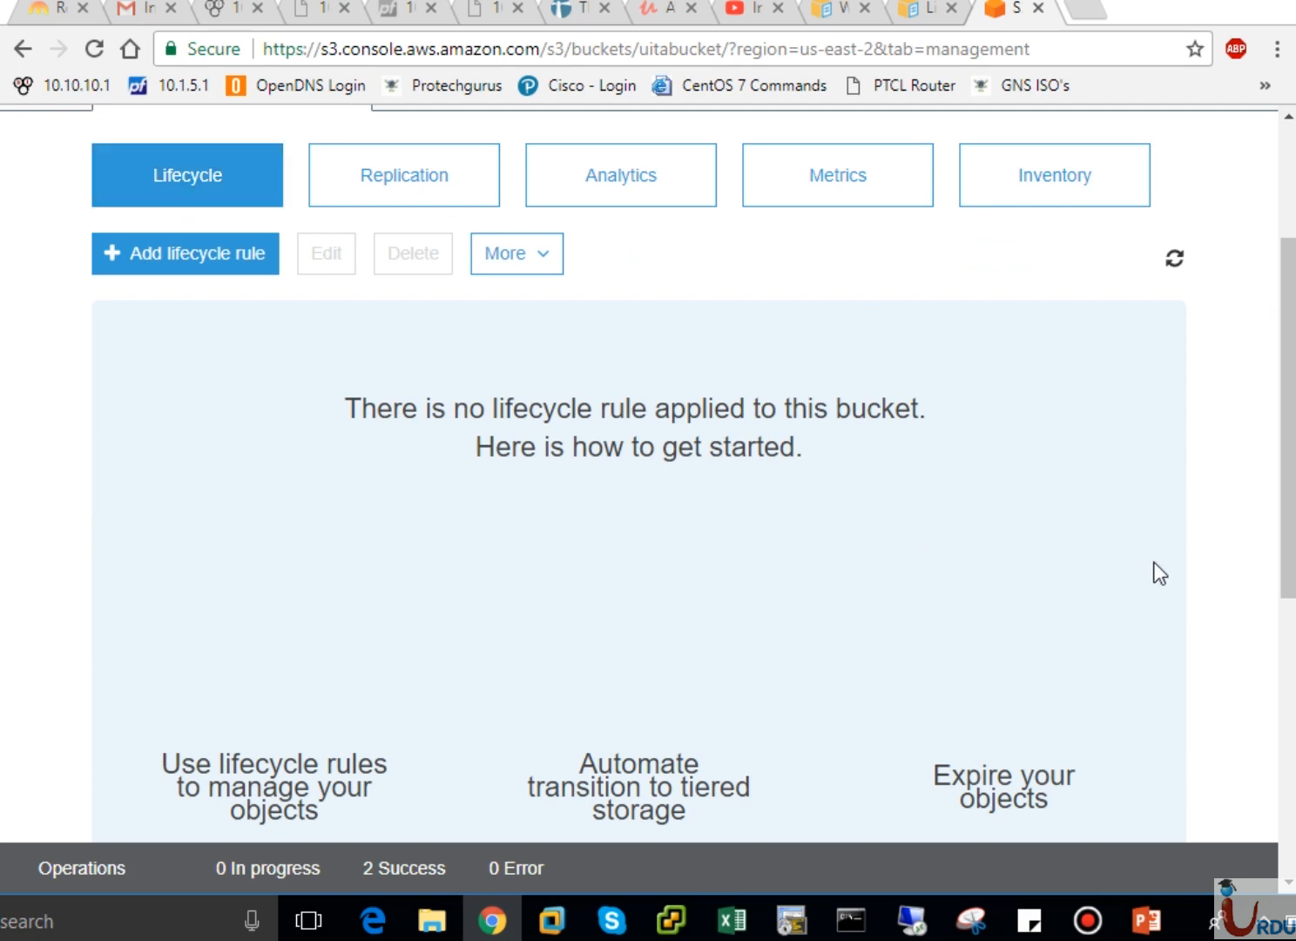
left_click_drag(1289, 478, 1292, 421)
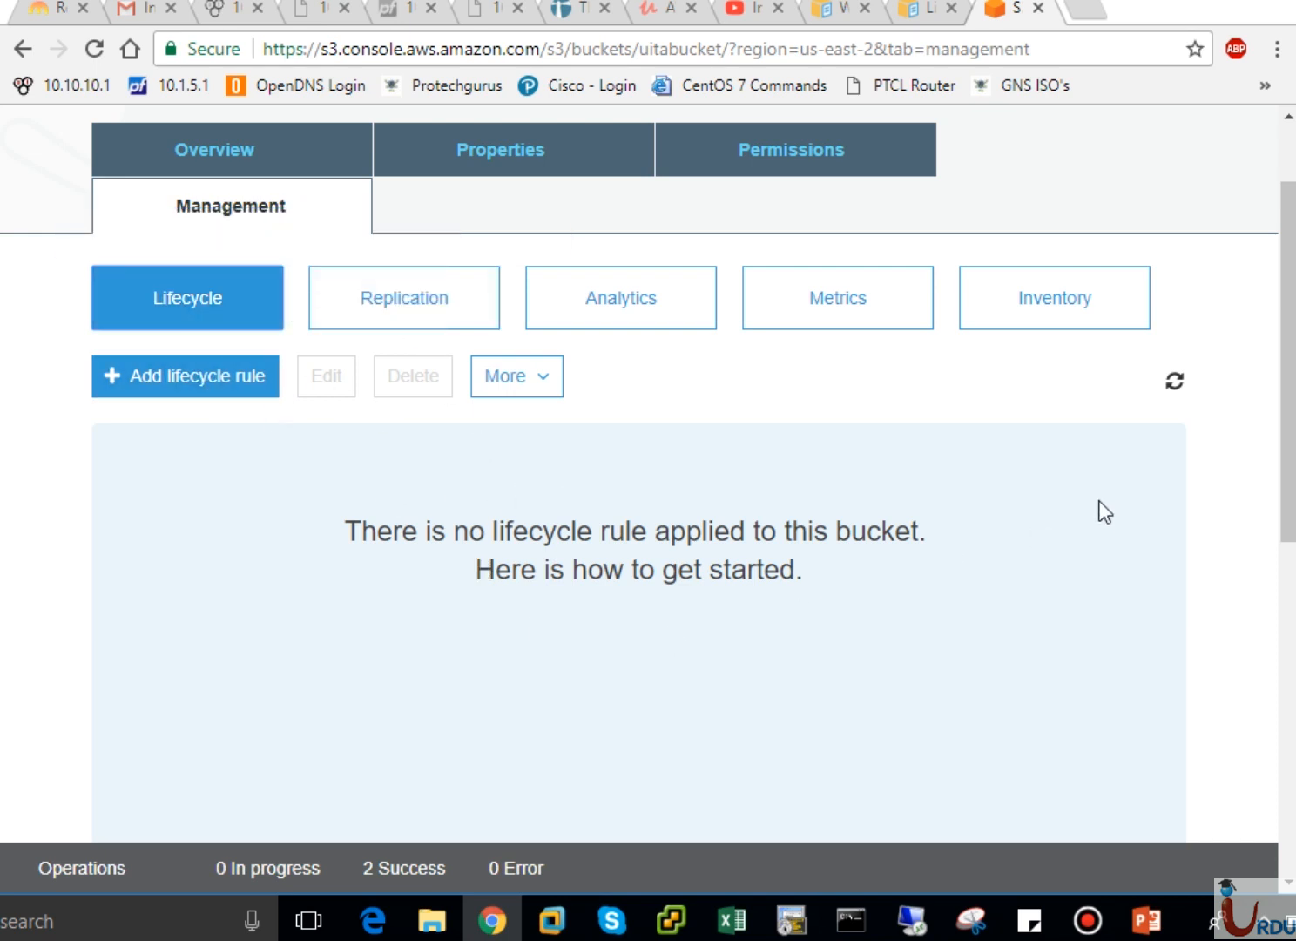
- View the replication, analytics, metrics and inventory sections of uitabucket's management settings
left_click(399, 297)
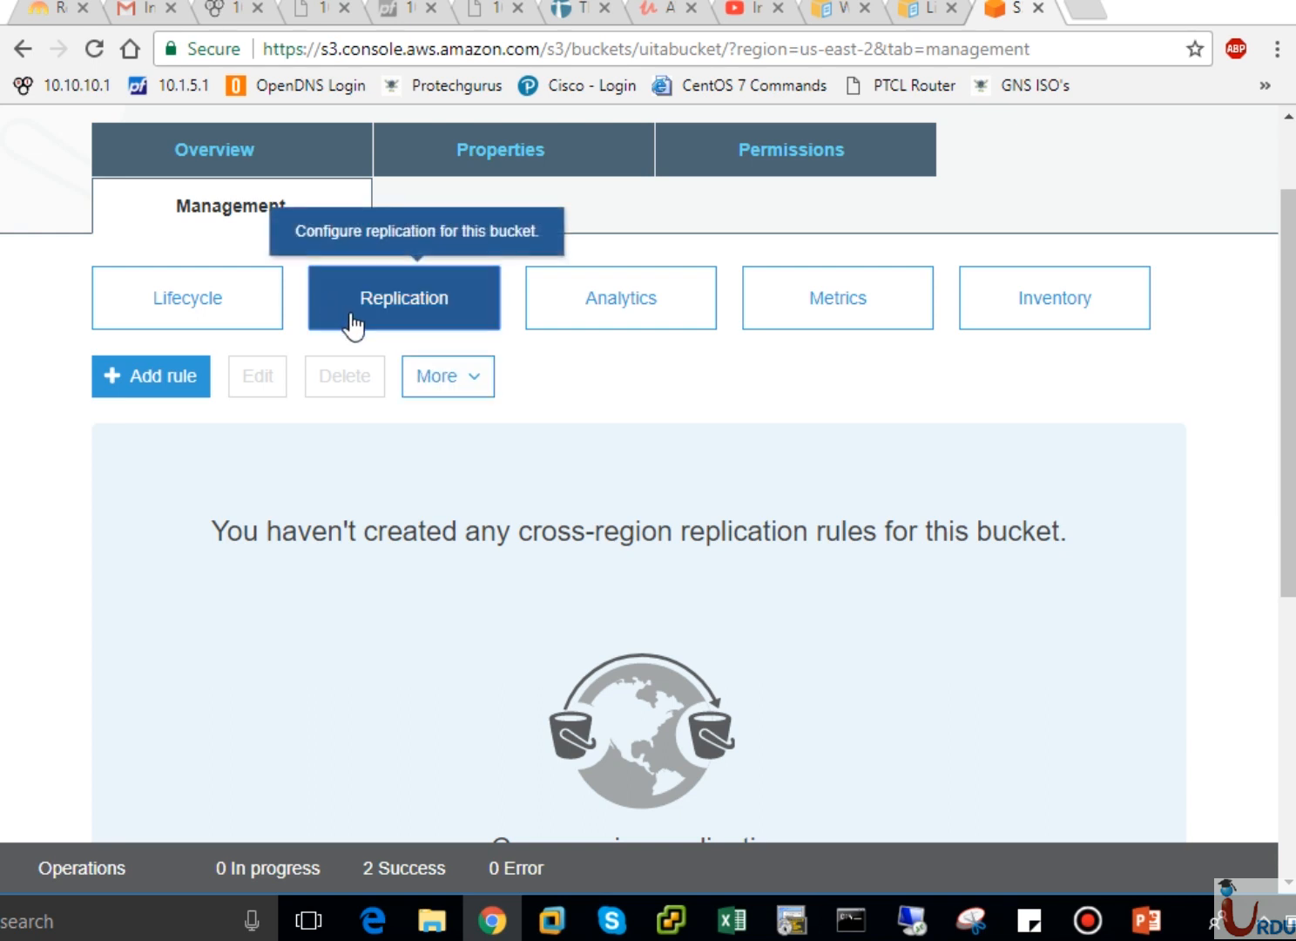
left_click(608, 316)
left_click(824, 316)
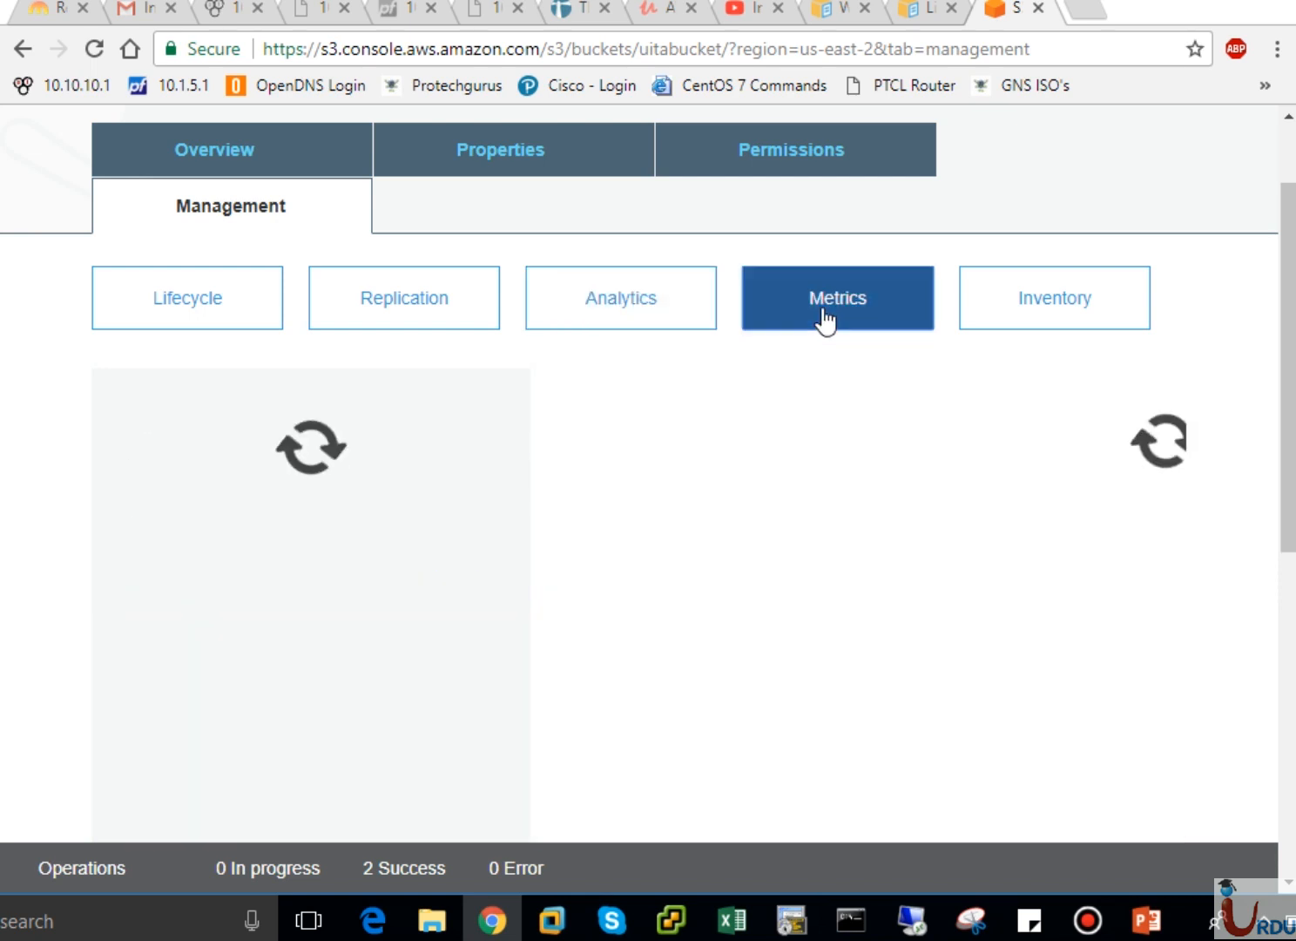
left_click(1006, 320)
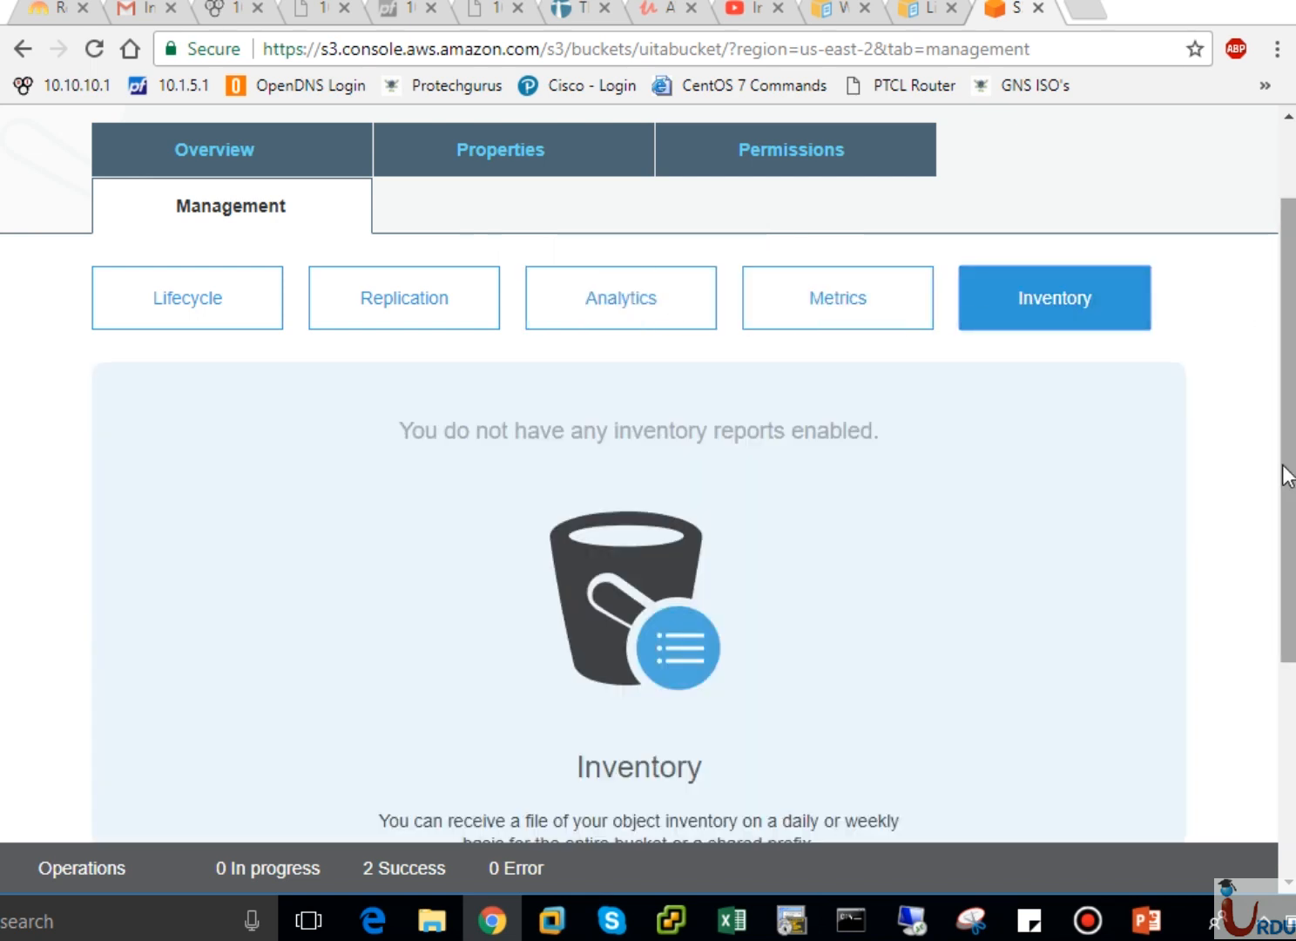
left_click_drag(1286, 476, 1286, 345)
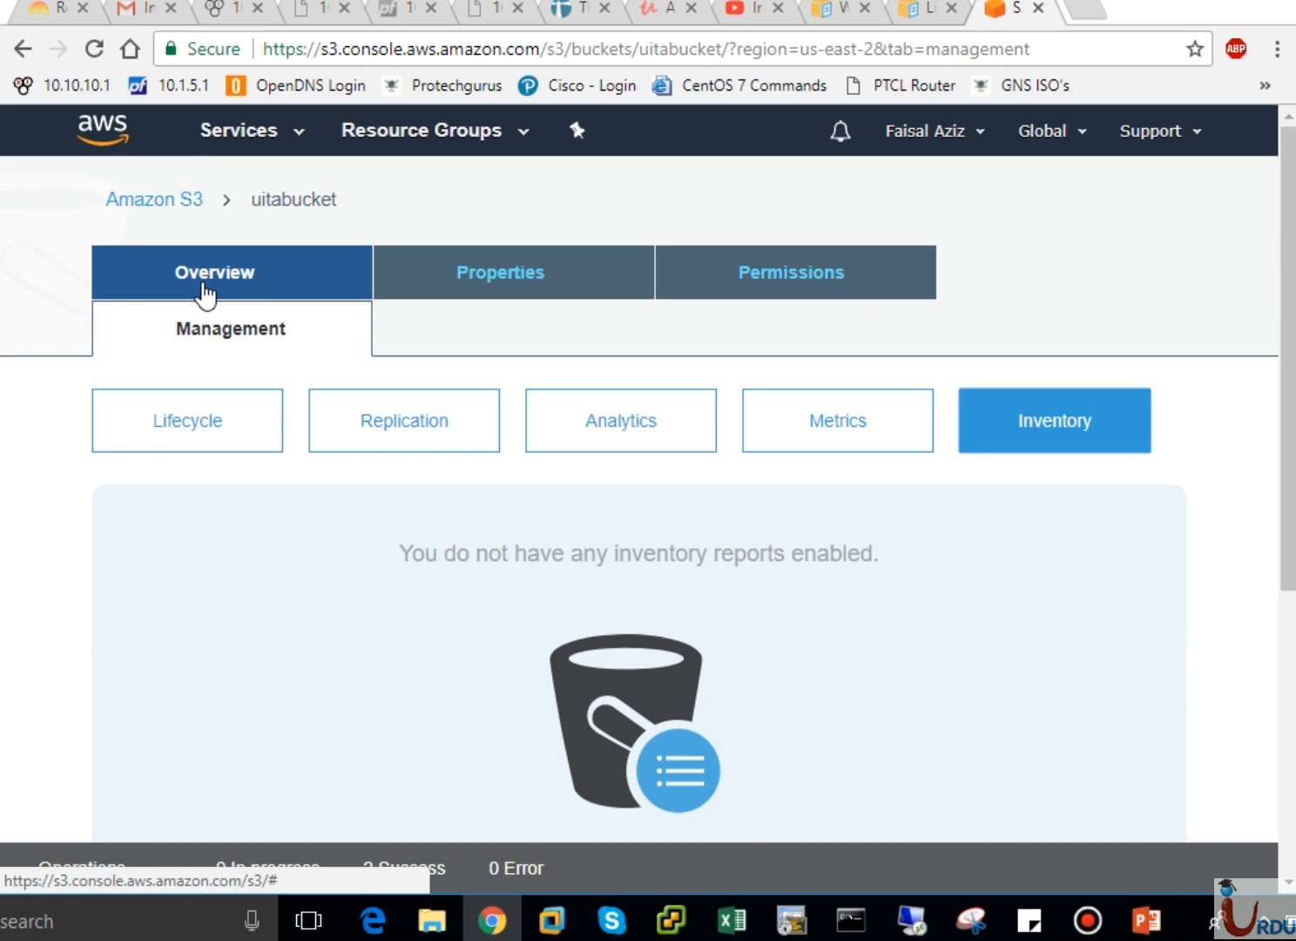
- Return to uitabucket's file list, glance at the bucket's properties, and go back to the file list
left_click(205, 288)
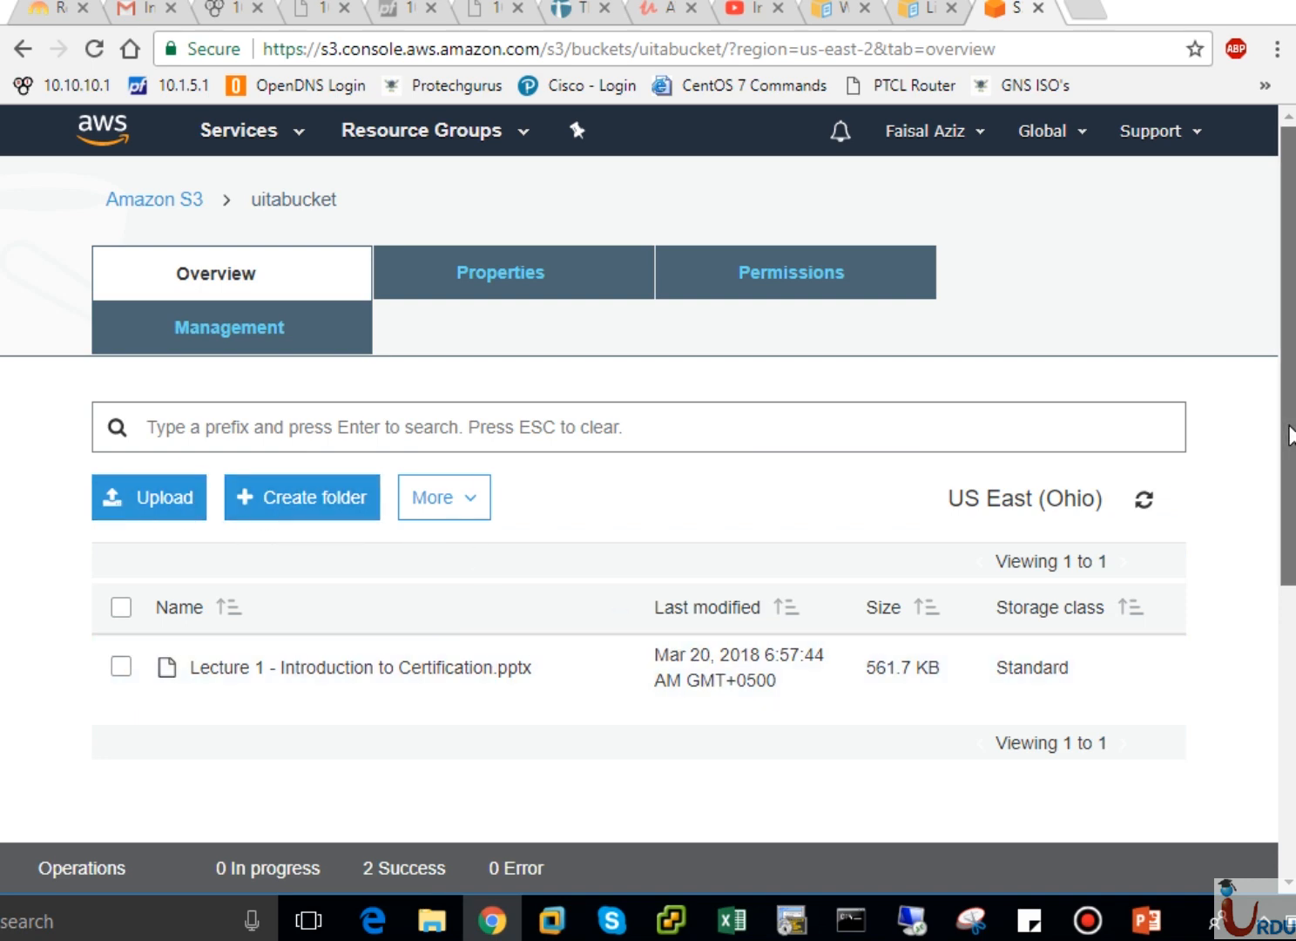
left_click_drag(1285, 440, 1275, 337)
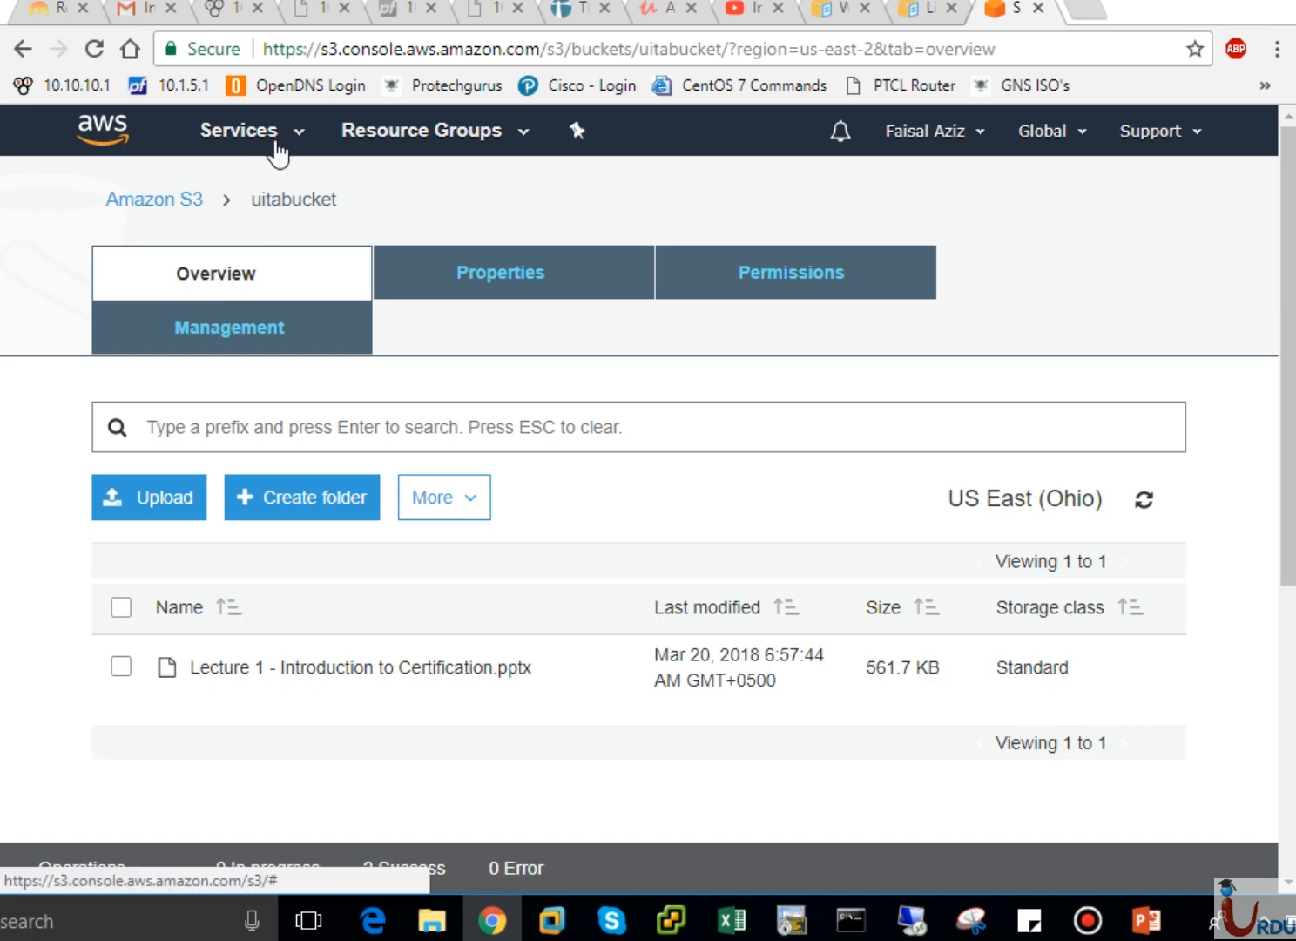
left_click(499, 290)
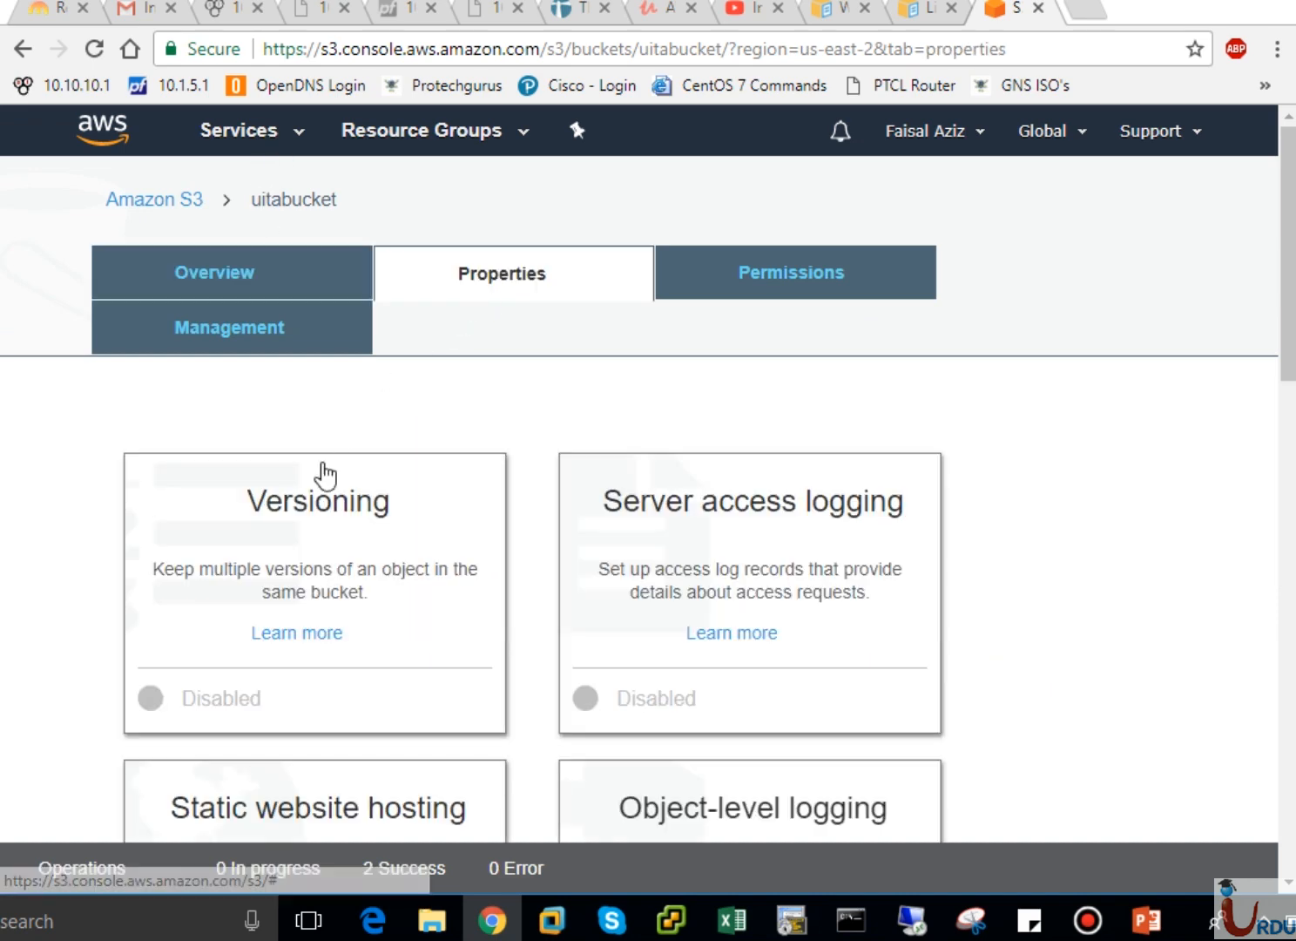
left_click(212, 275)
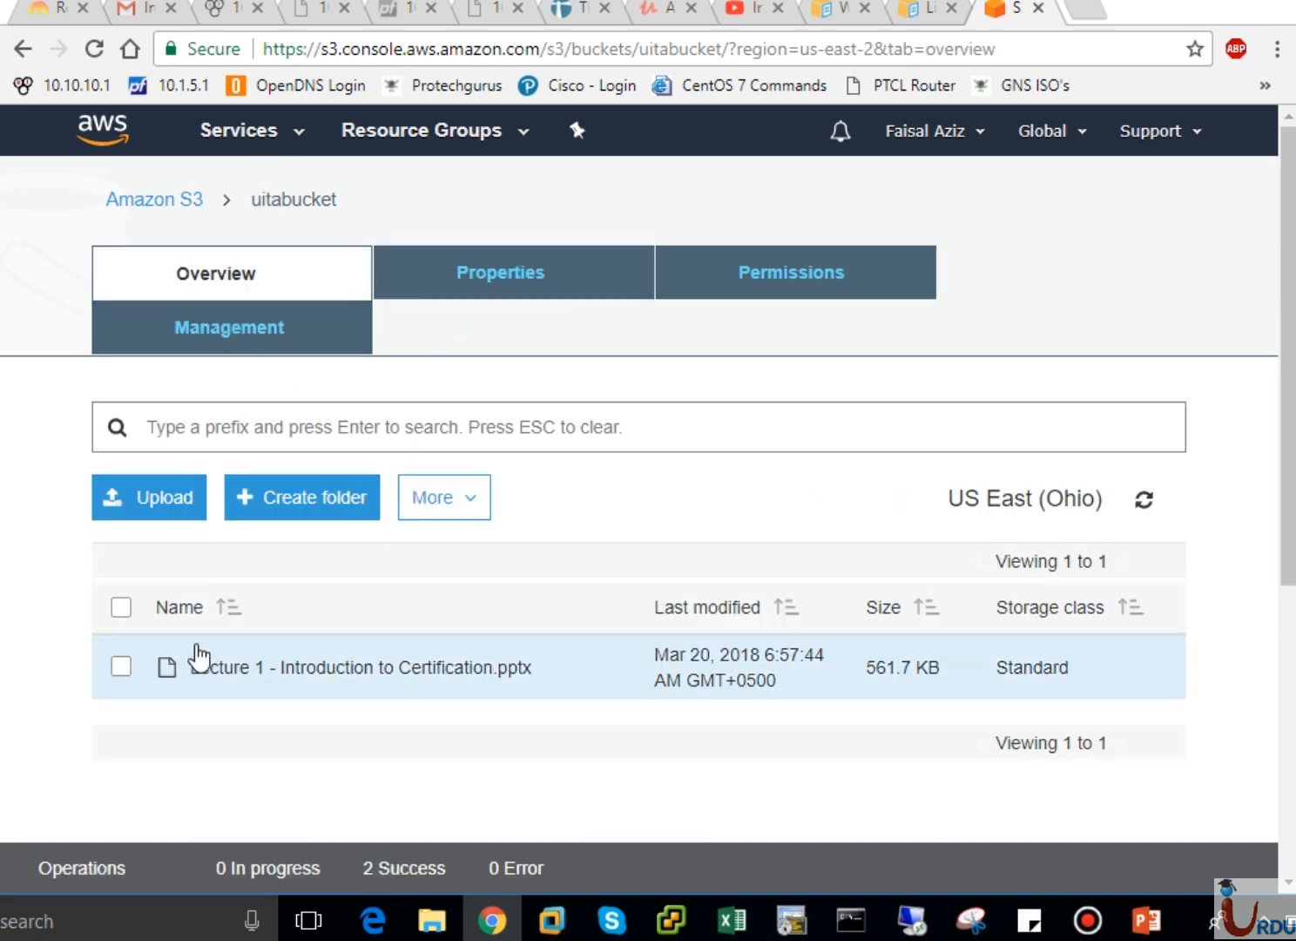
- Go to the Amazon S3 bucket list, revisit uitabucket's contents, and return to the bucket list
left_click(134, 205)
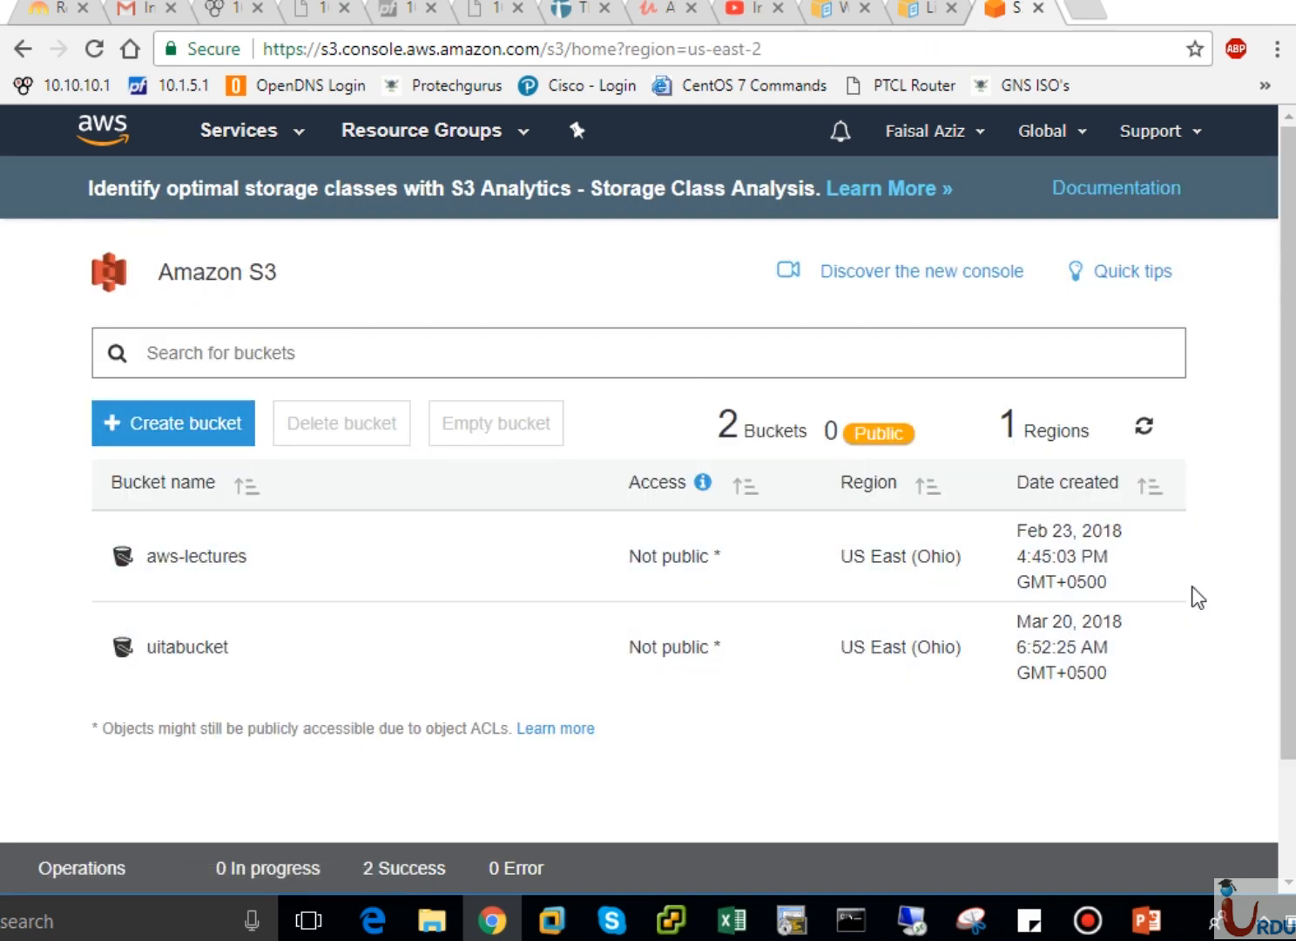
left_click_drag(1287, 610, 1287, 729)
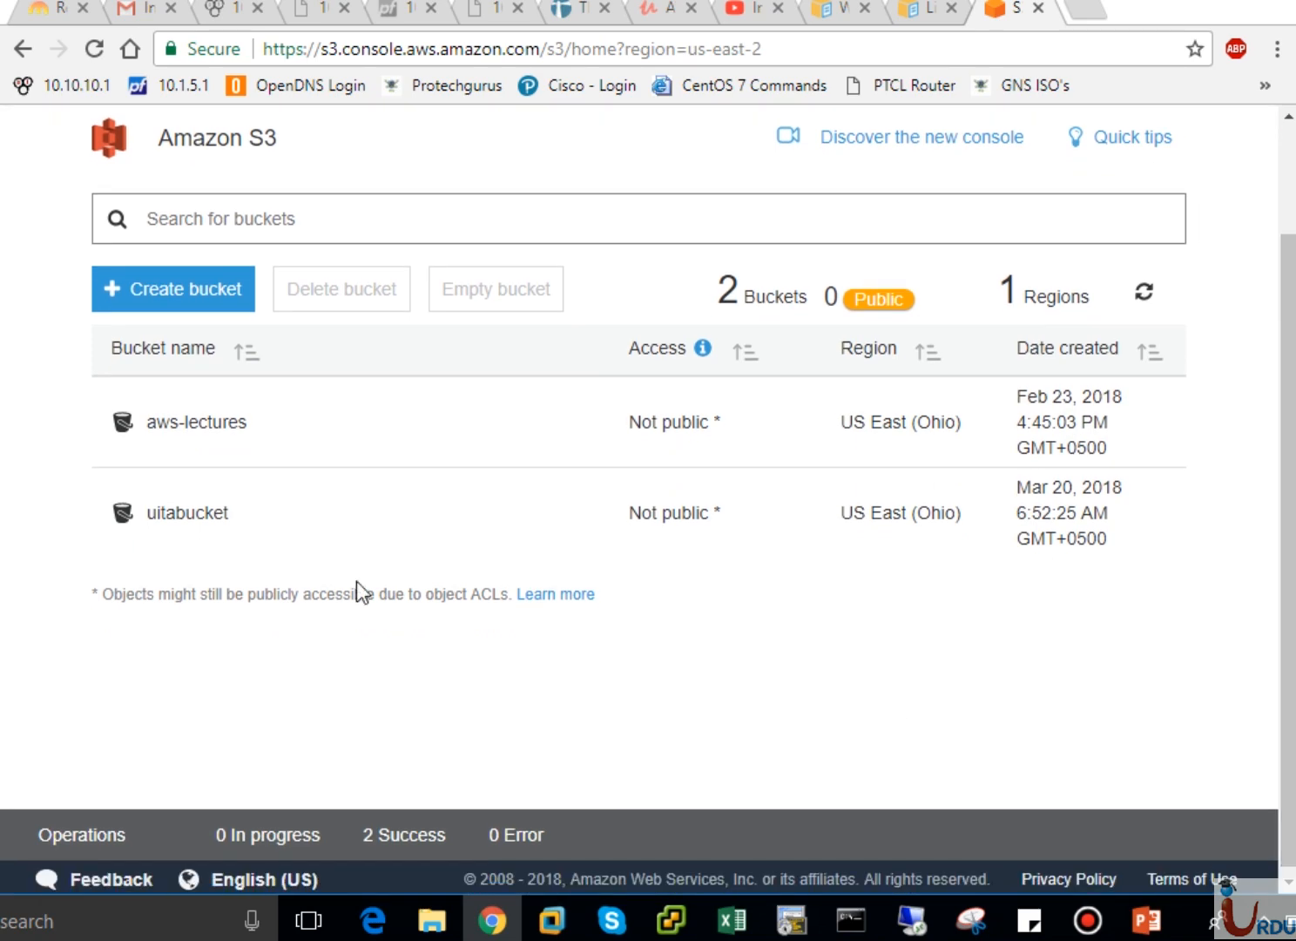
left_click(169, 514)
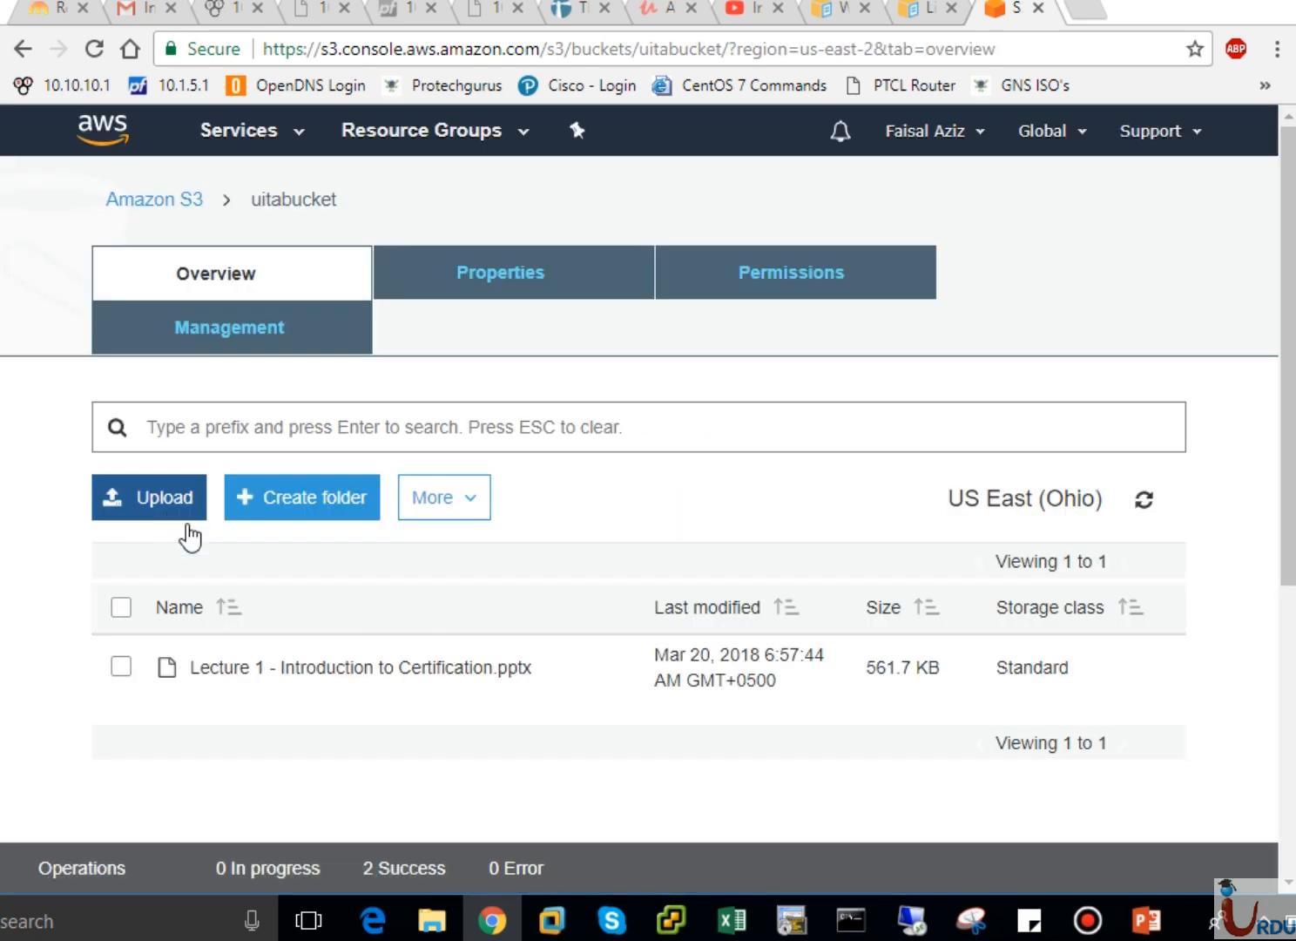
left_click(24, 49)
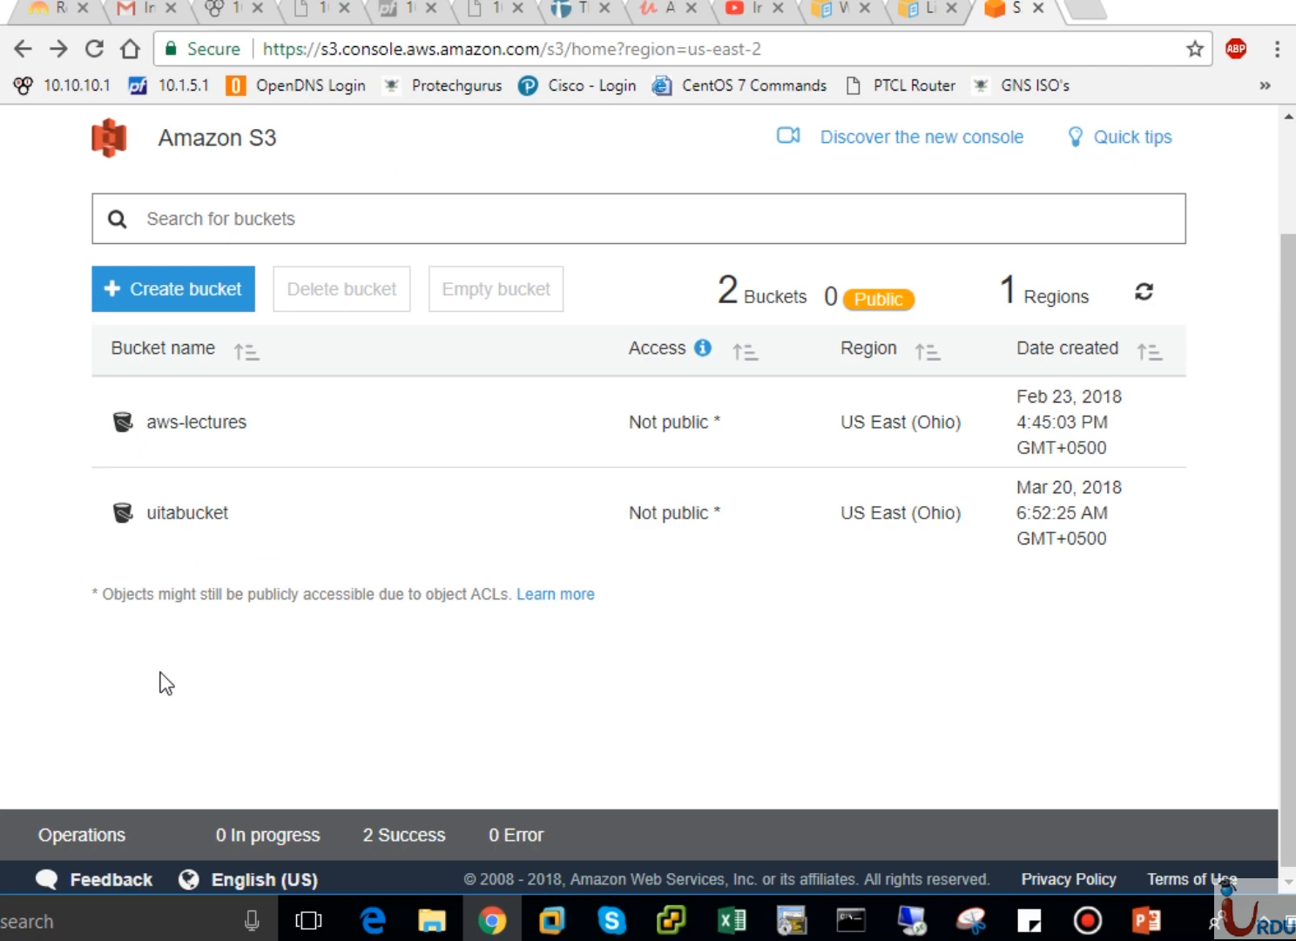
left_click(174, 514)
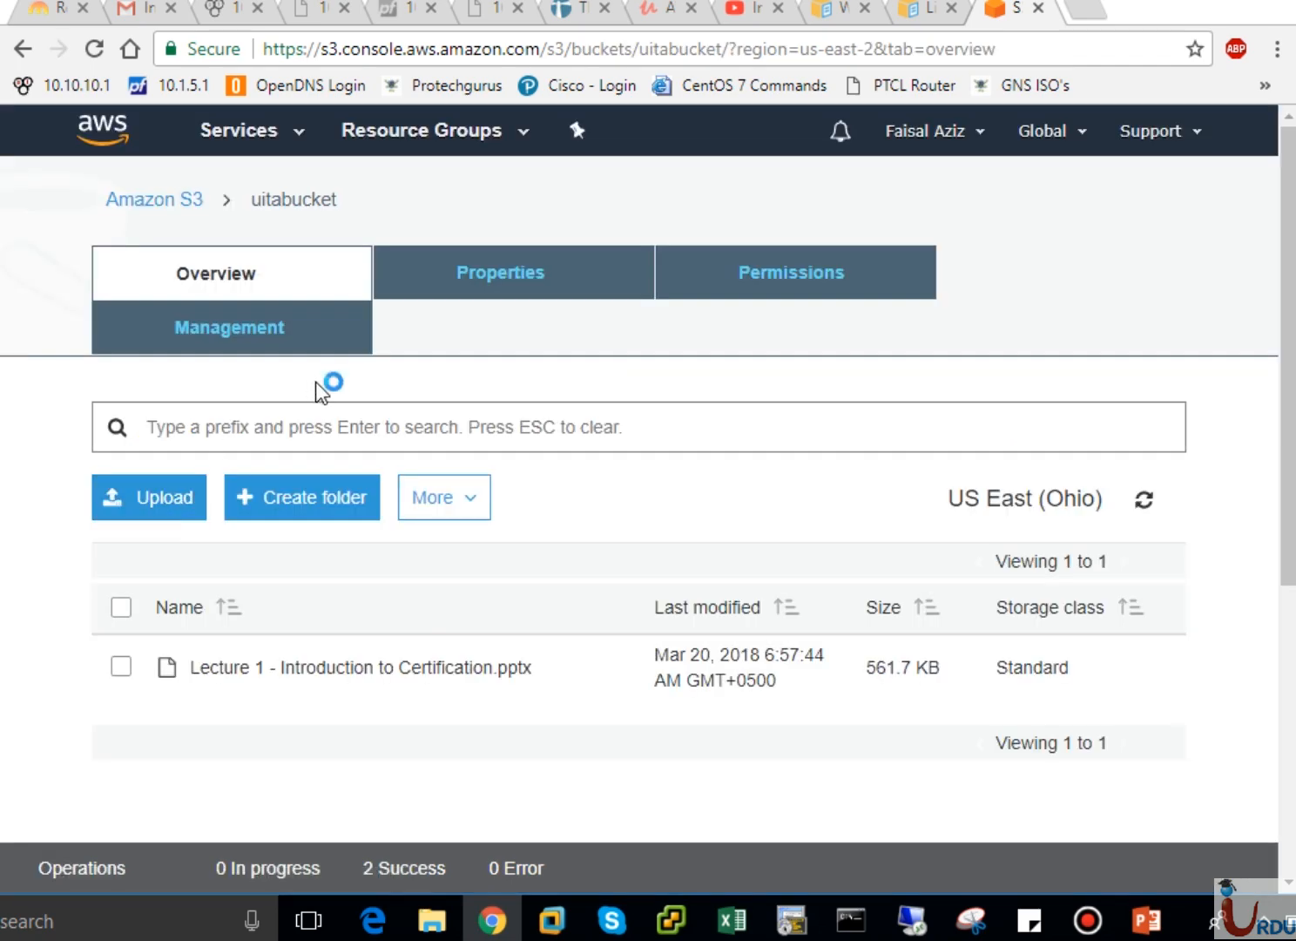
left_click(23, 49)
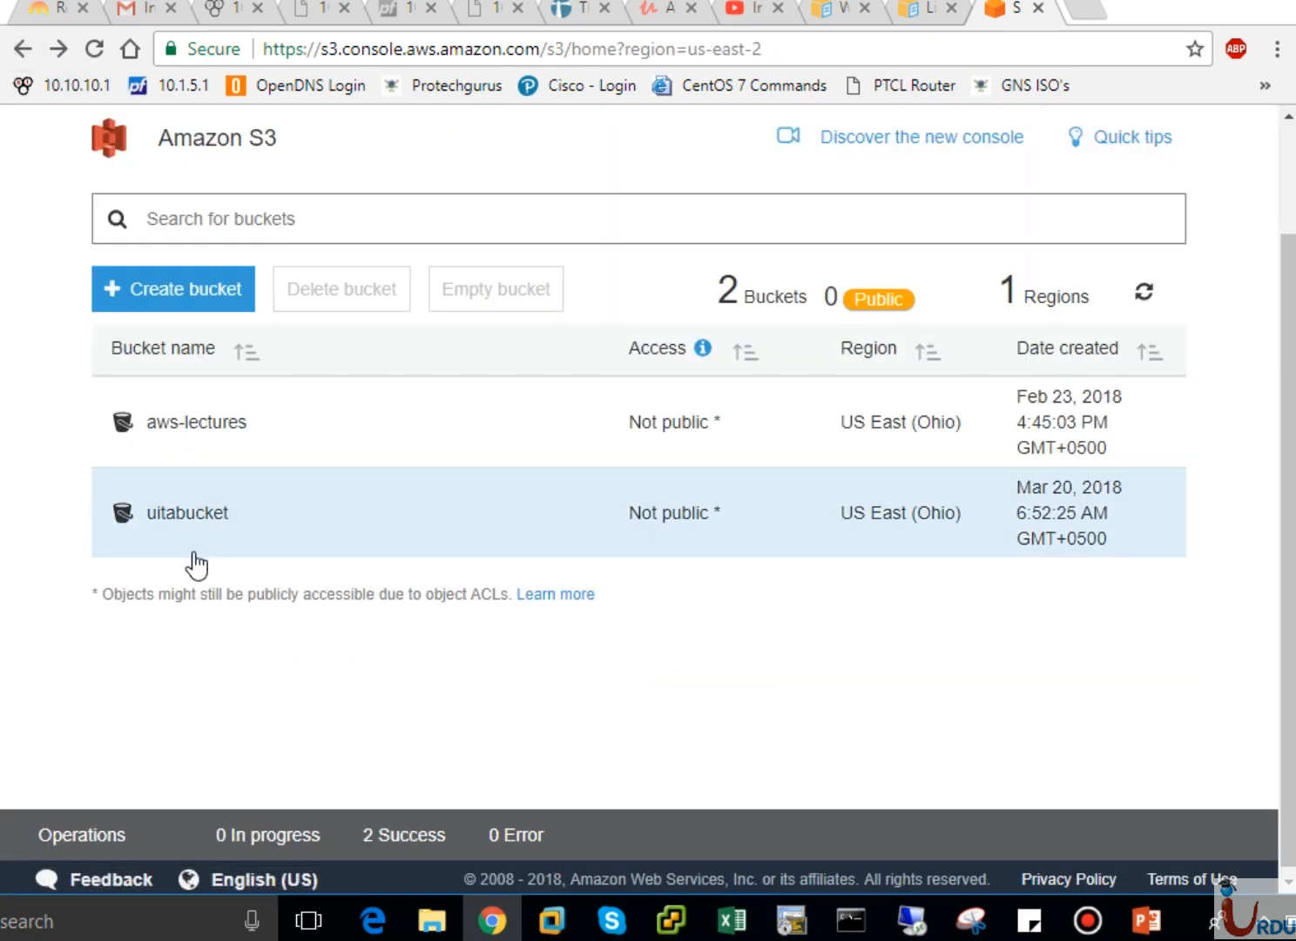
- Delete the bucket uitabucket, confirming with its name, and close its details summary
left_click(280, 532)
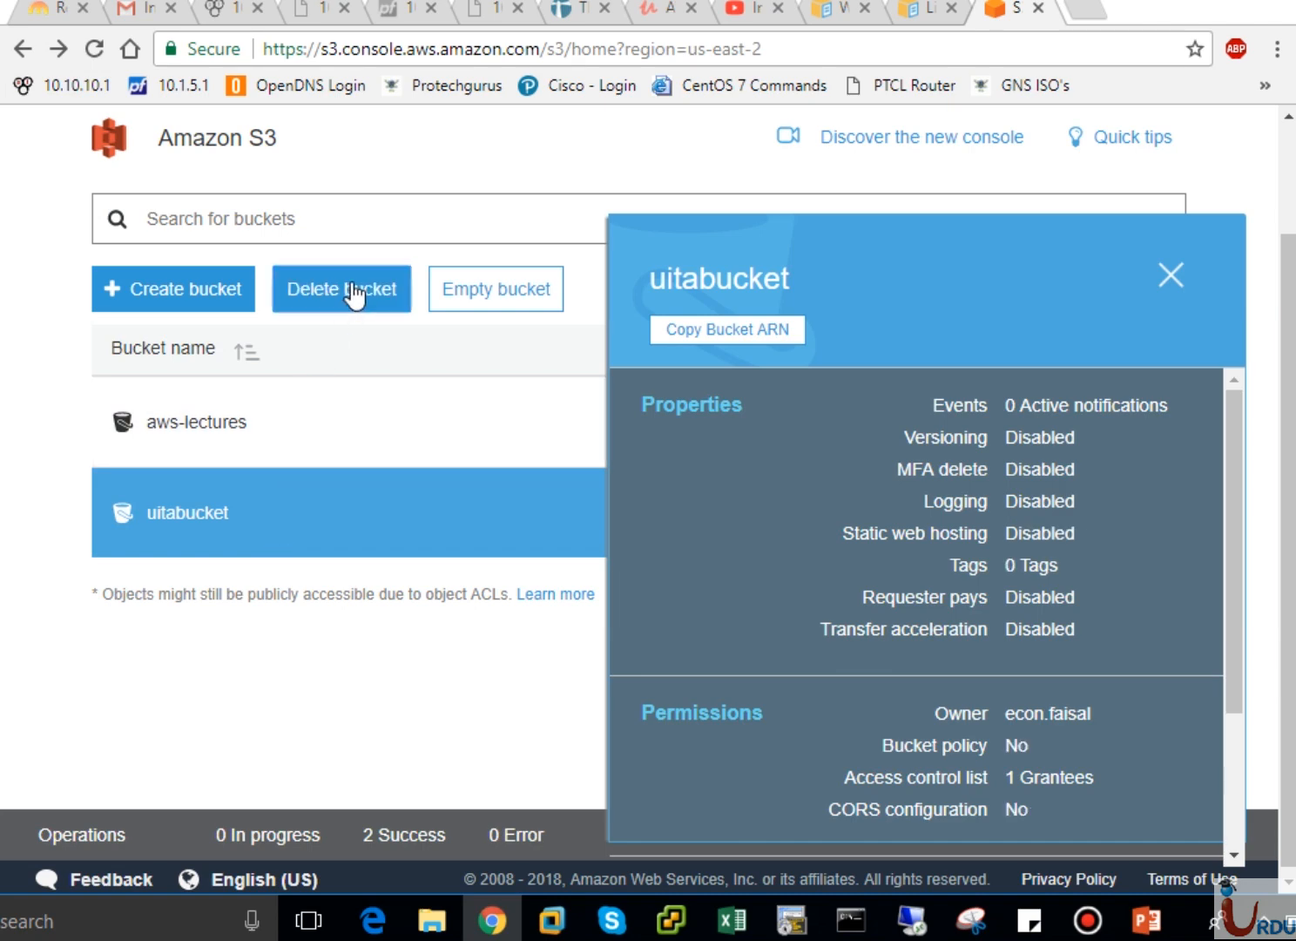
left_click(353, 293)
type("ui")
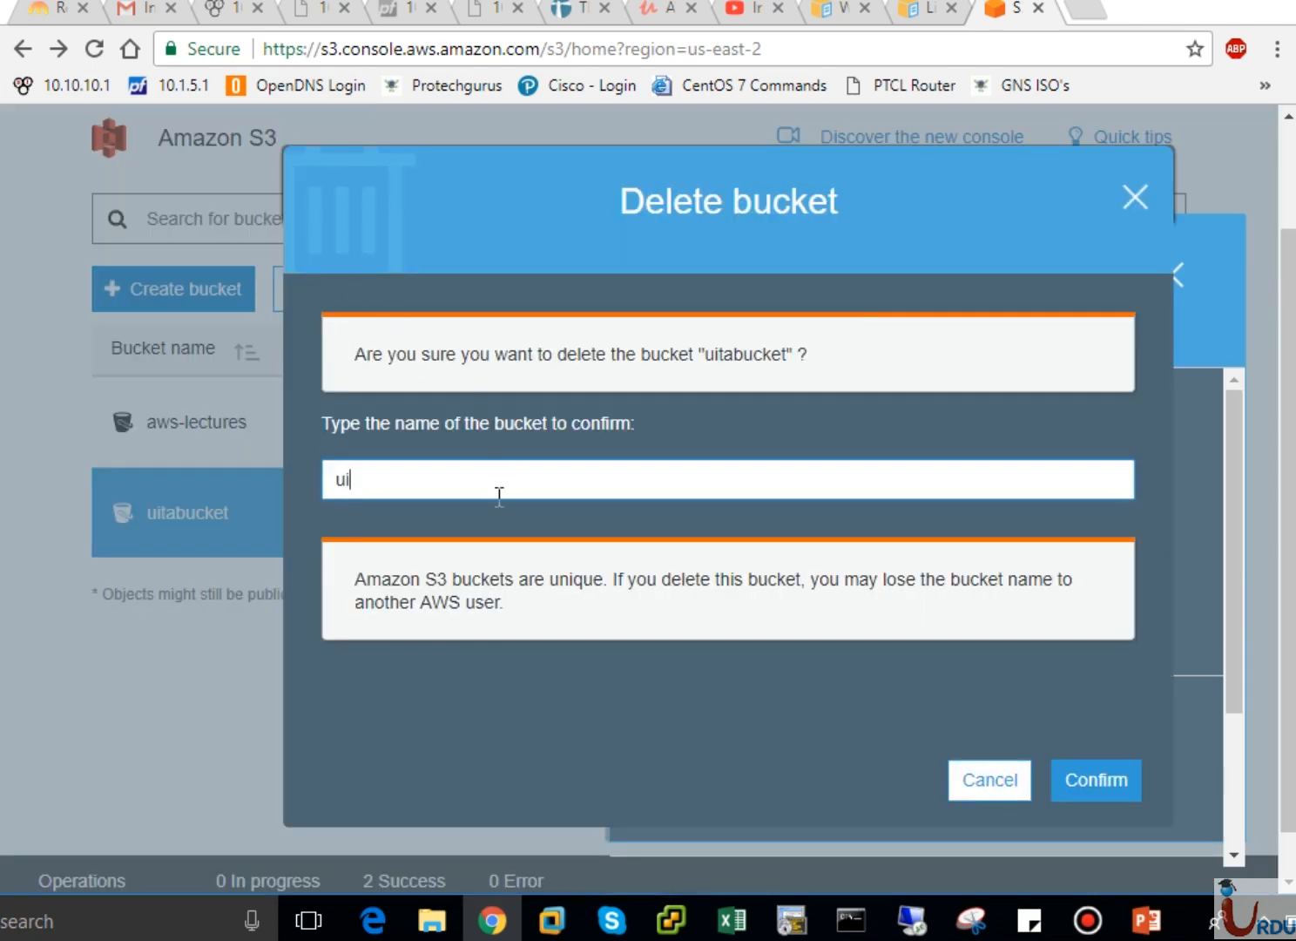
type("tabucket")
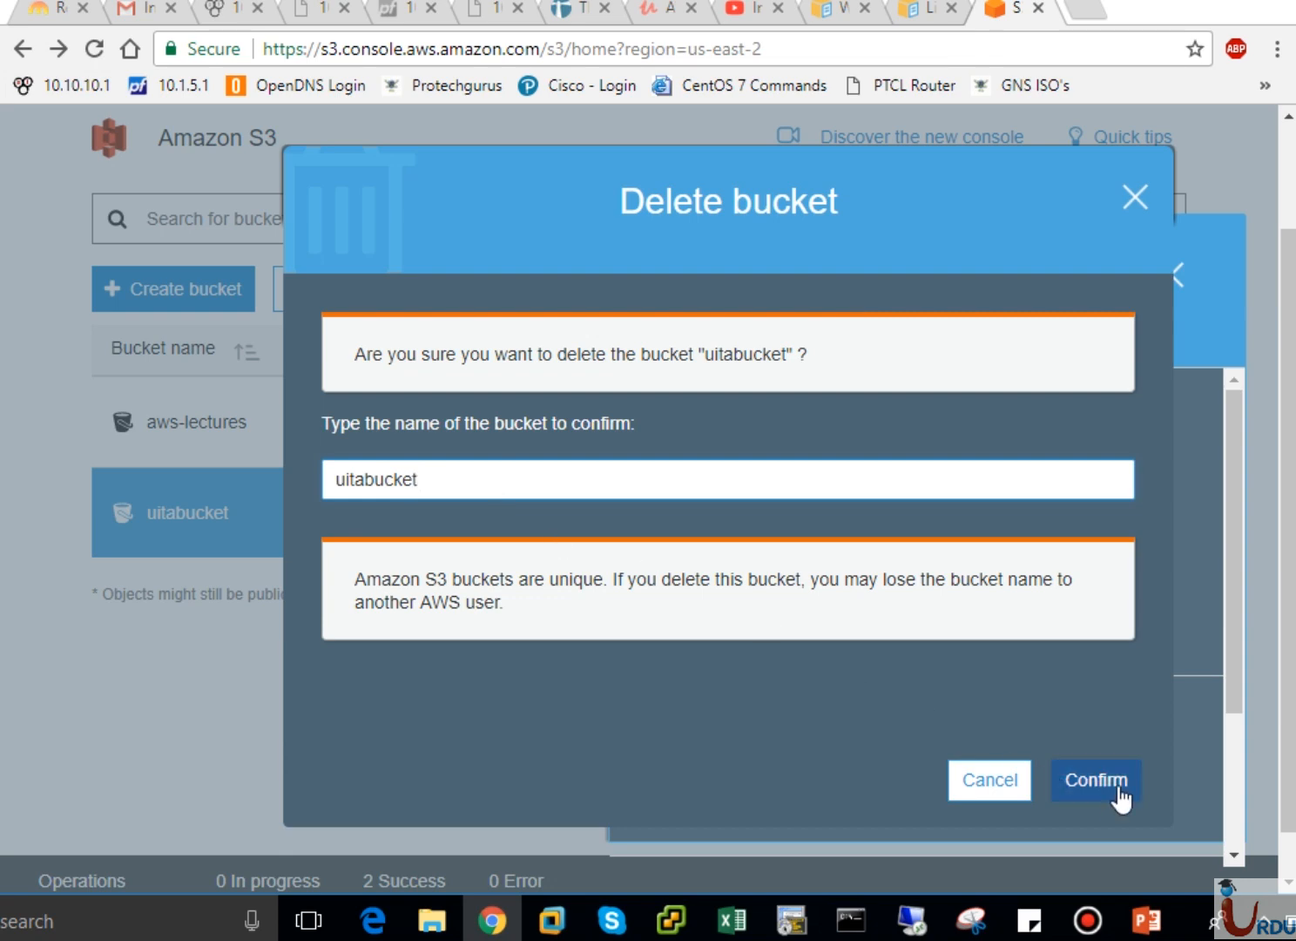
left_click(1095, 783)
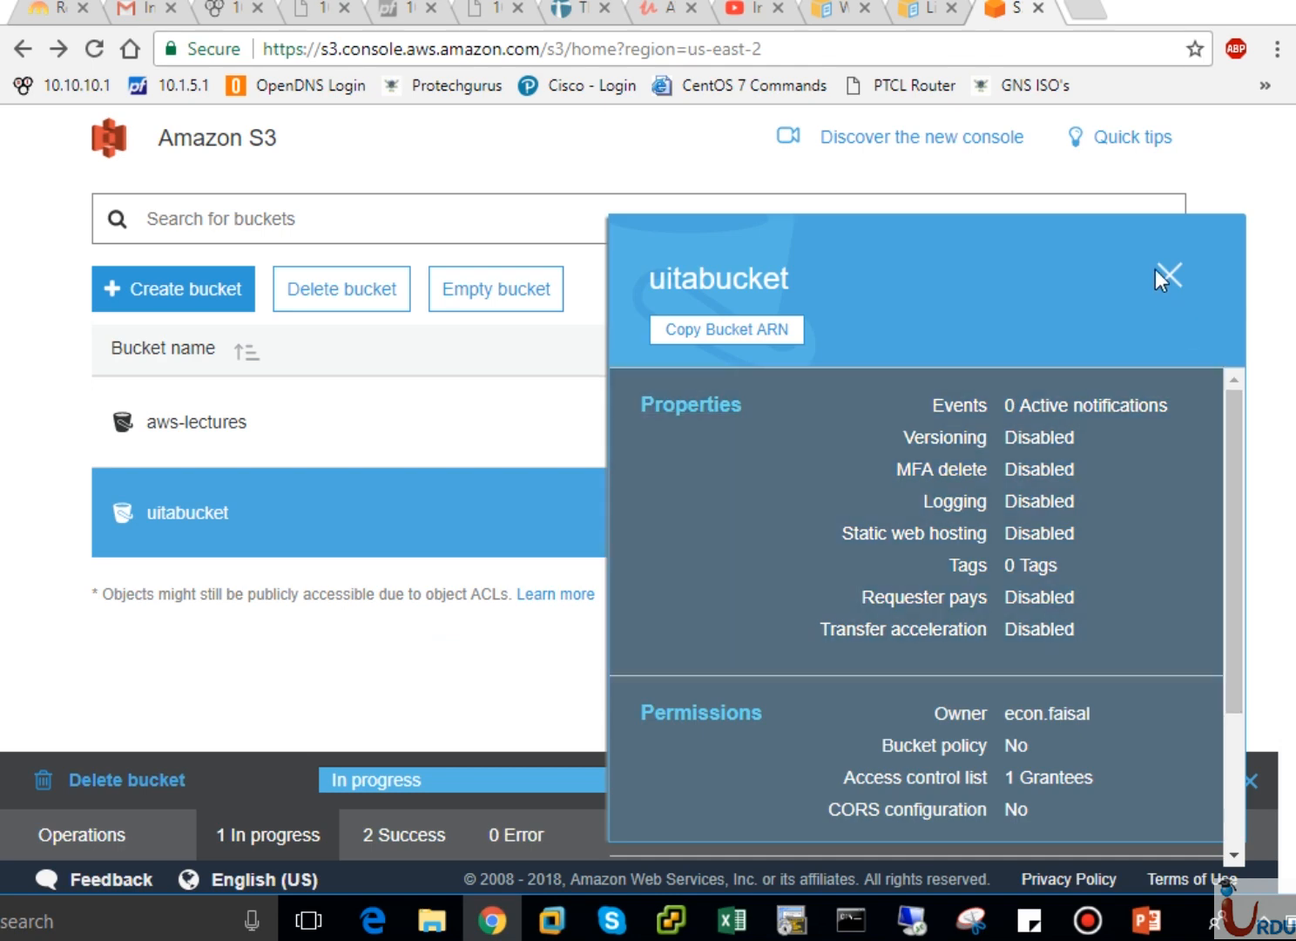
left_click(1156, 272)
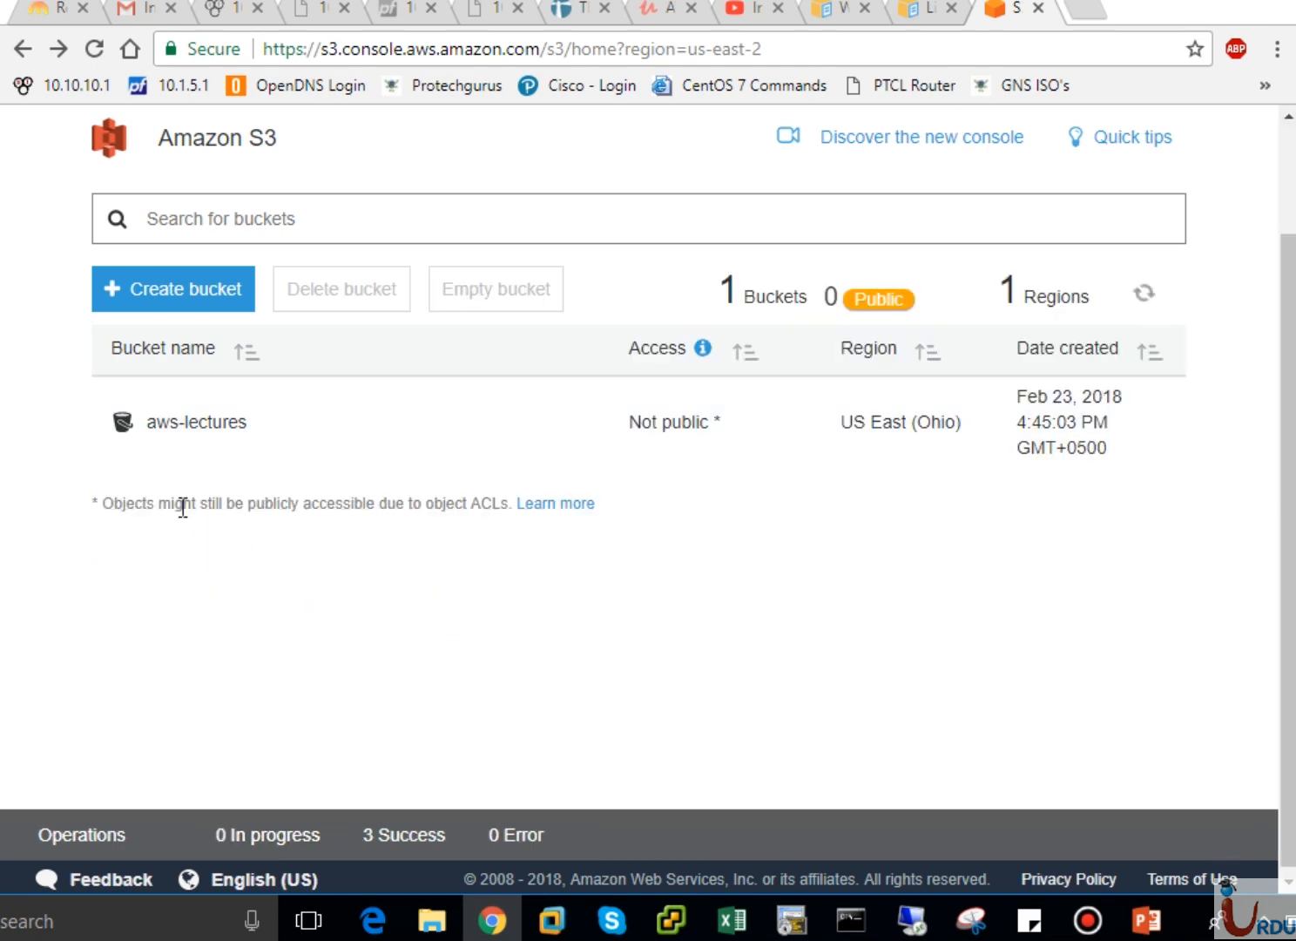